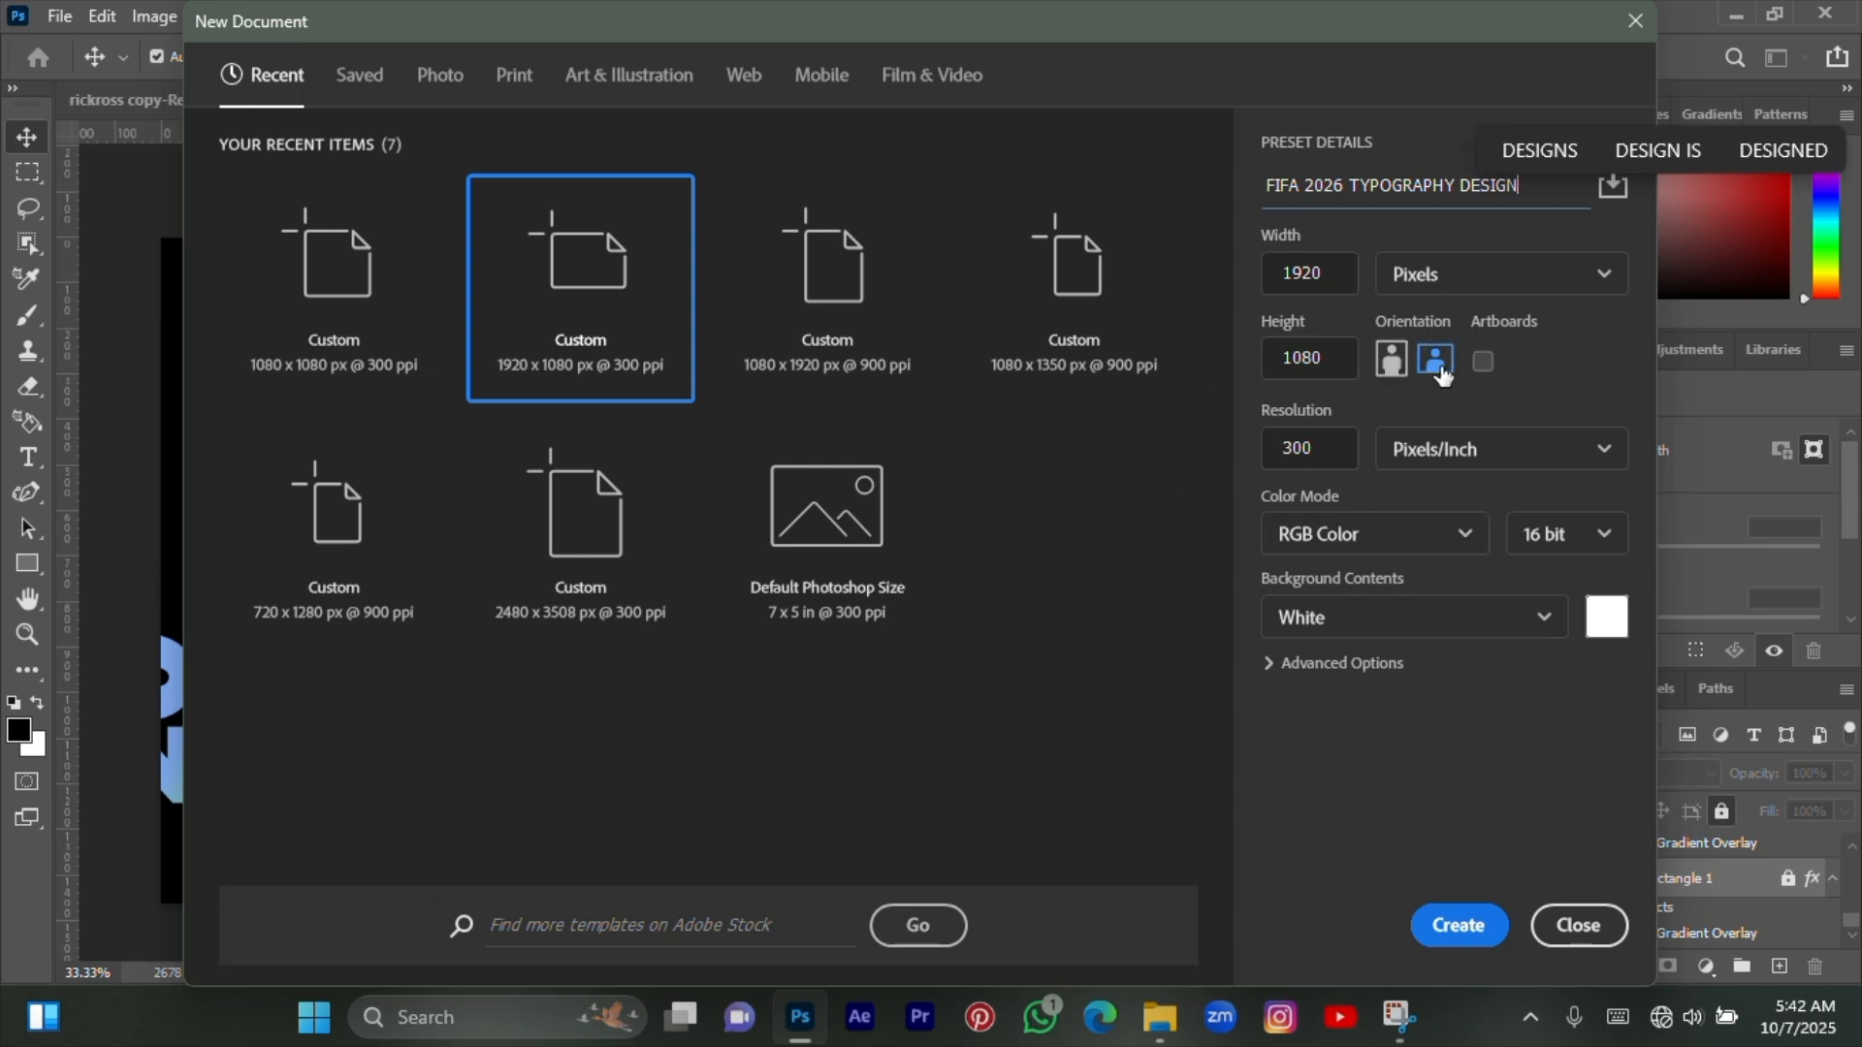
- Create the 1920 x 1080 px RGB document FIFA 2026 TYPOGRAPHY DESIGN at 300 pixels/inch with a white background
left_click(1459, 925)
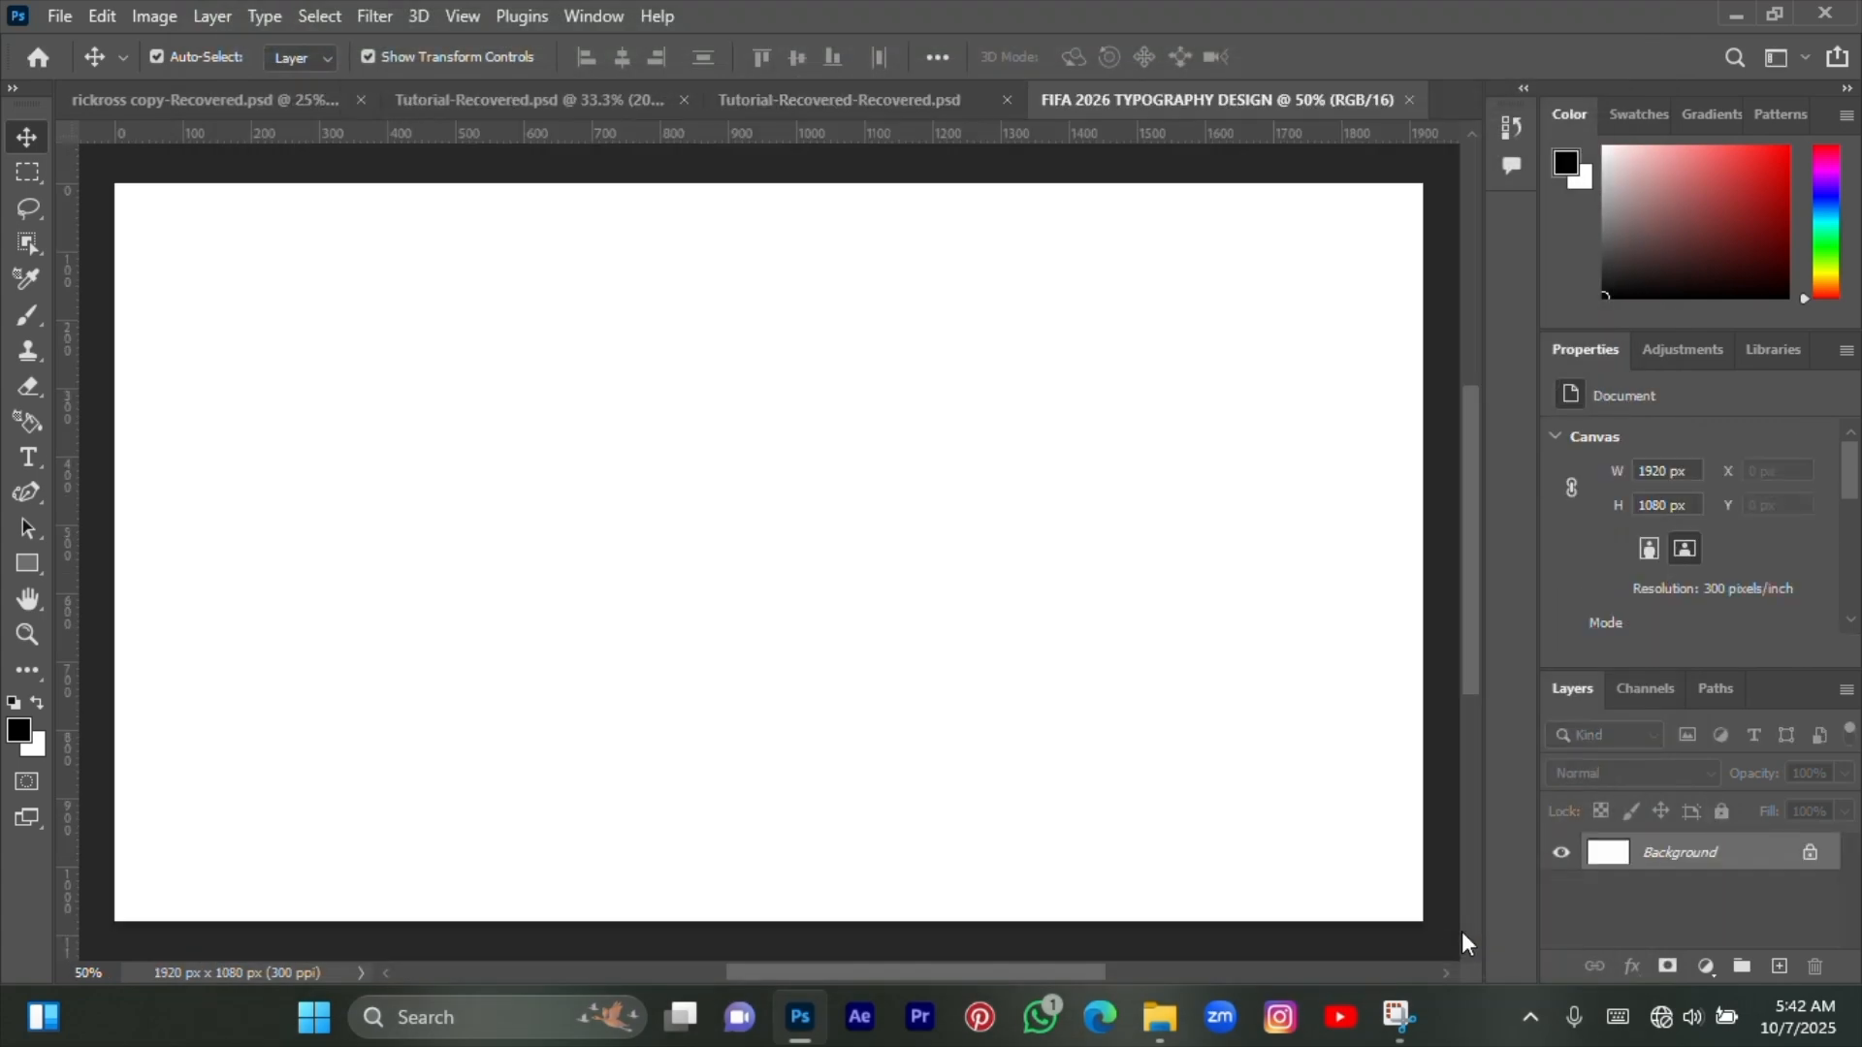
scroll(946, 706, "up", 1)
scroll(945, 706, "down", 2)
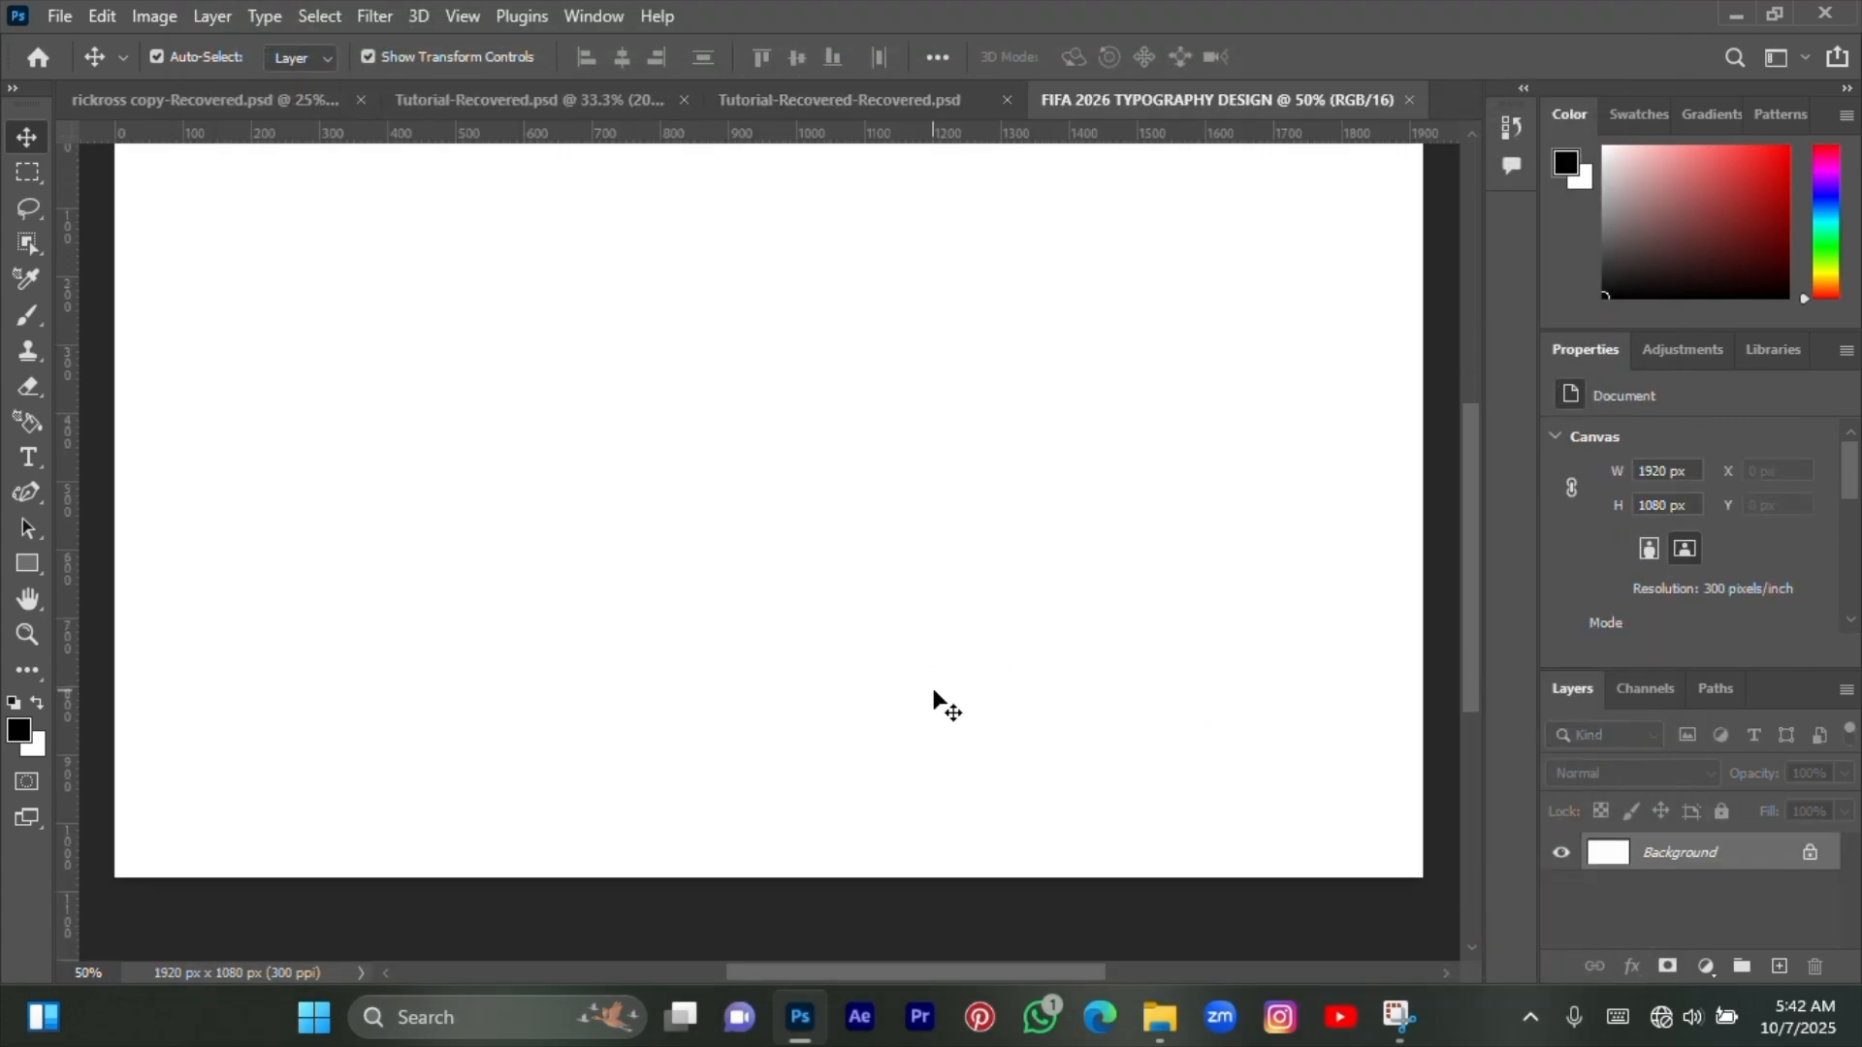
scroll(945, 706, "up", 1)
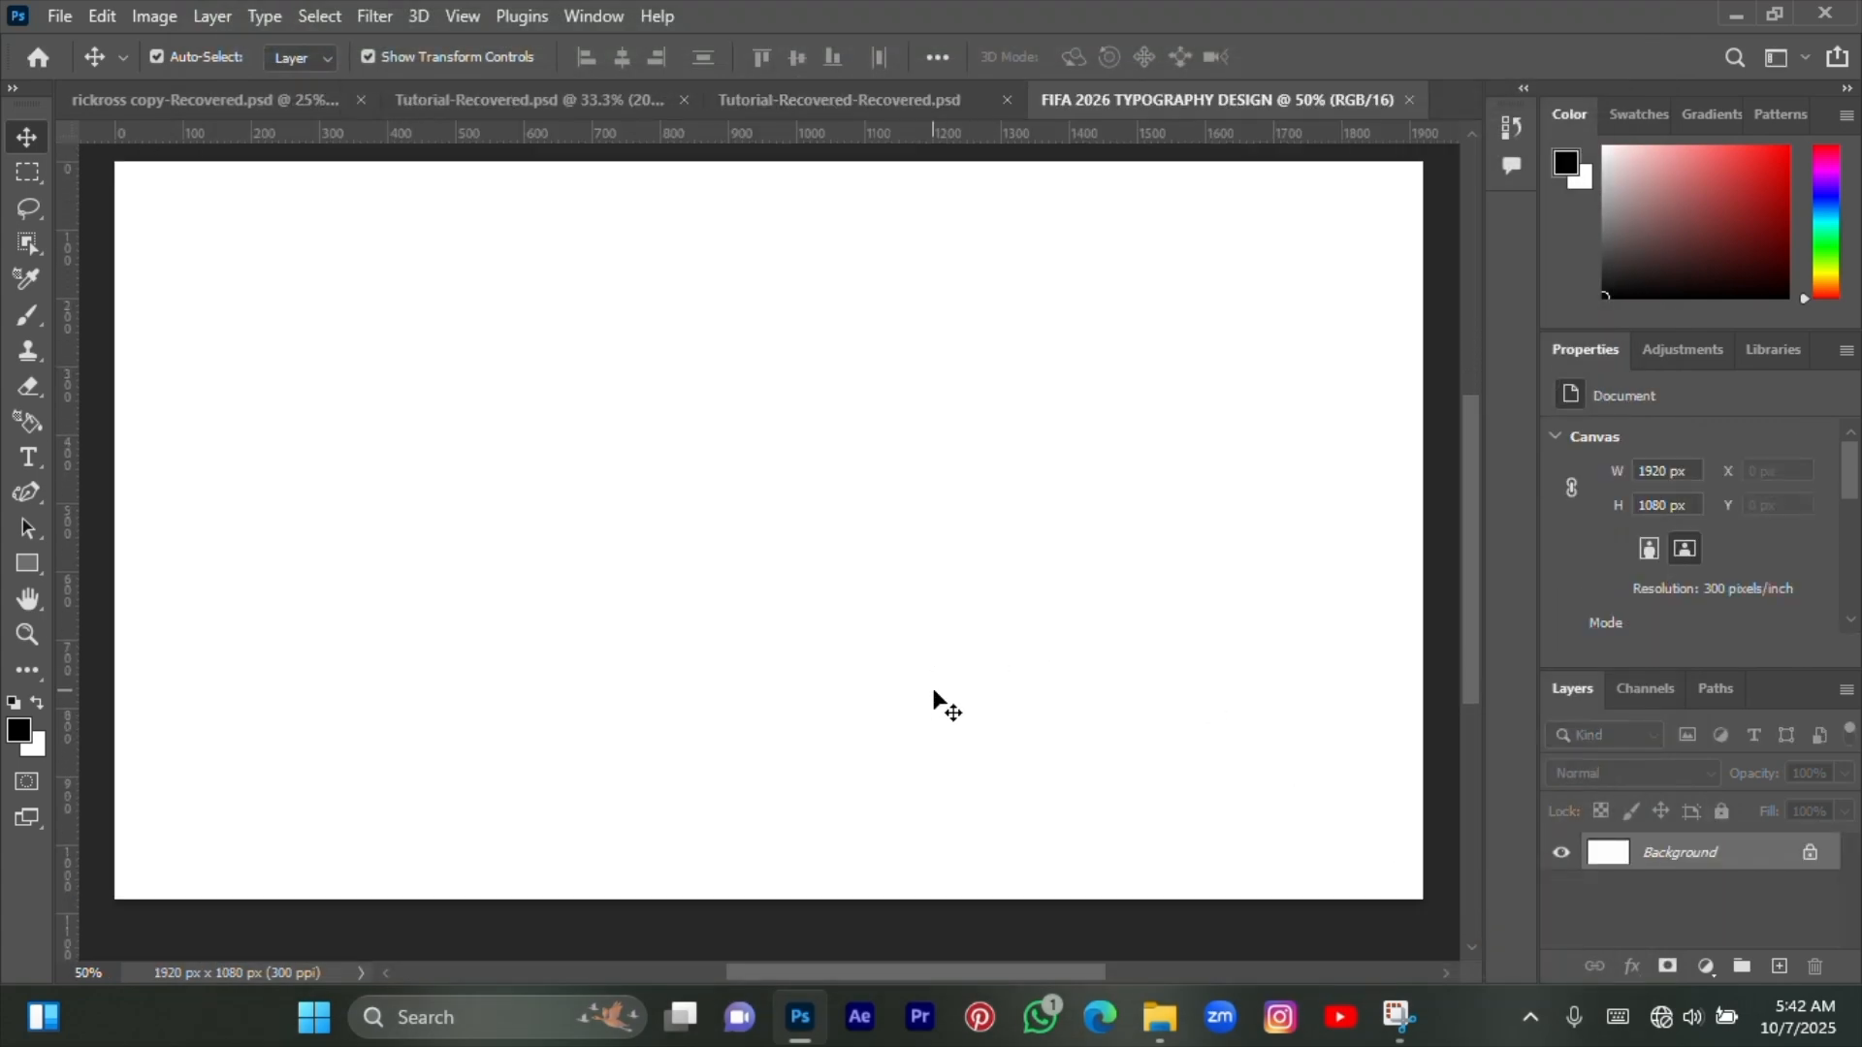
- Unlock the background layer, give it a black #000000 Color Overlay and lock the layer fully
left_click(1810, 852)
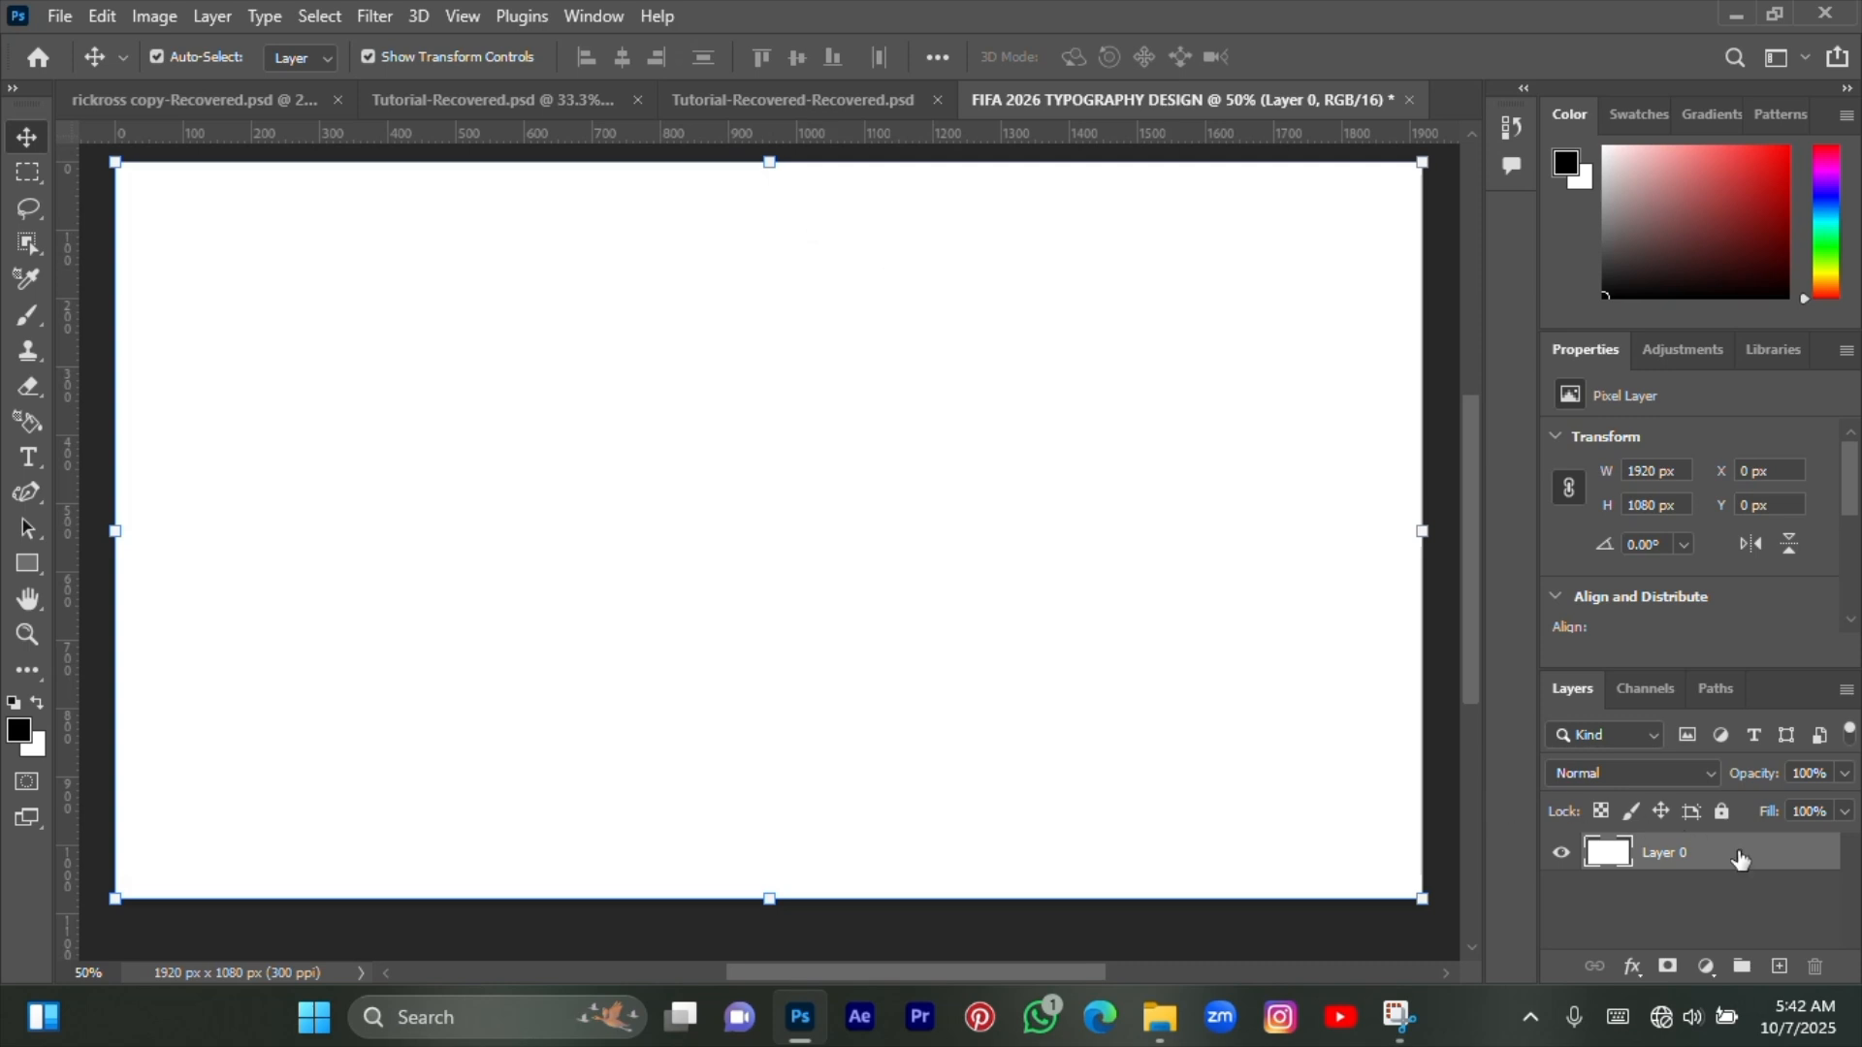
double_click(1760, 863)
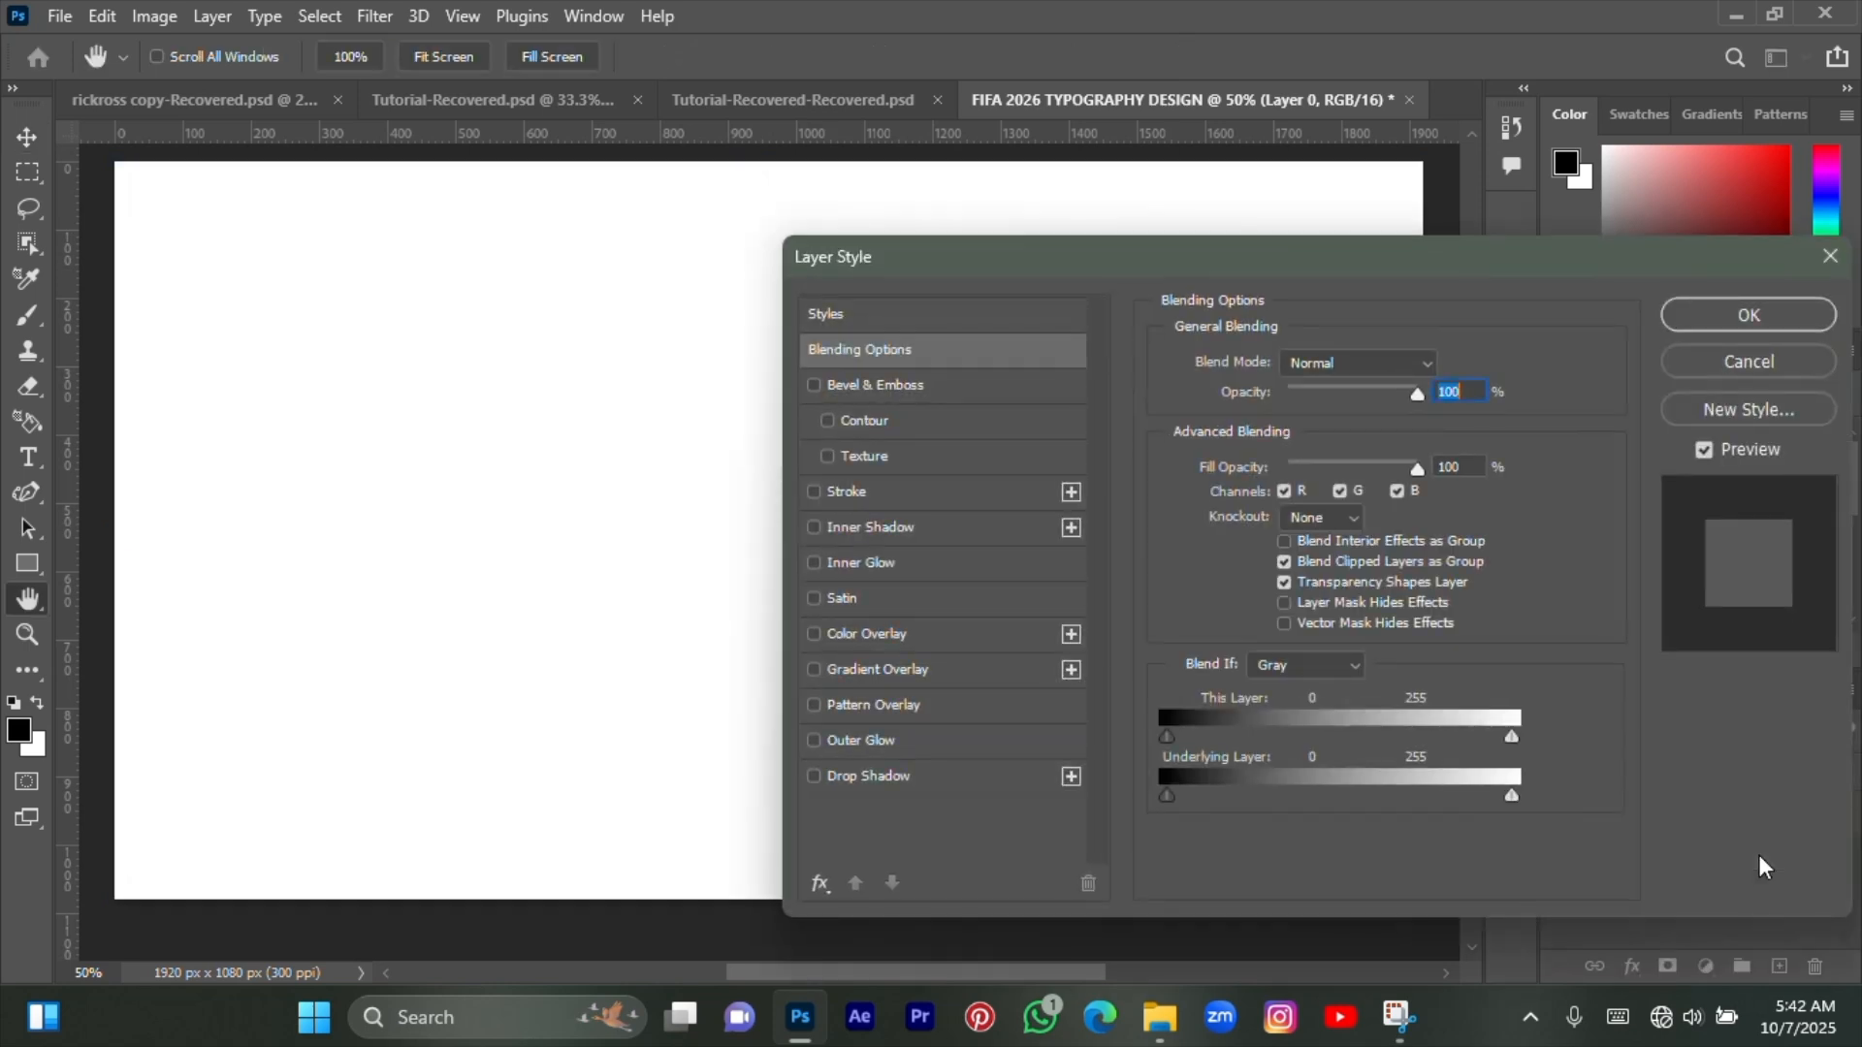
left_click(921, 635)
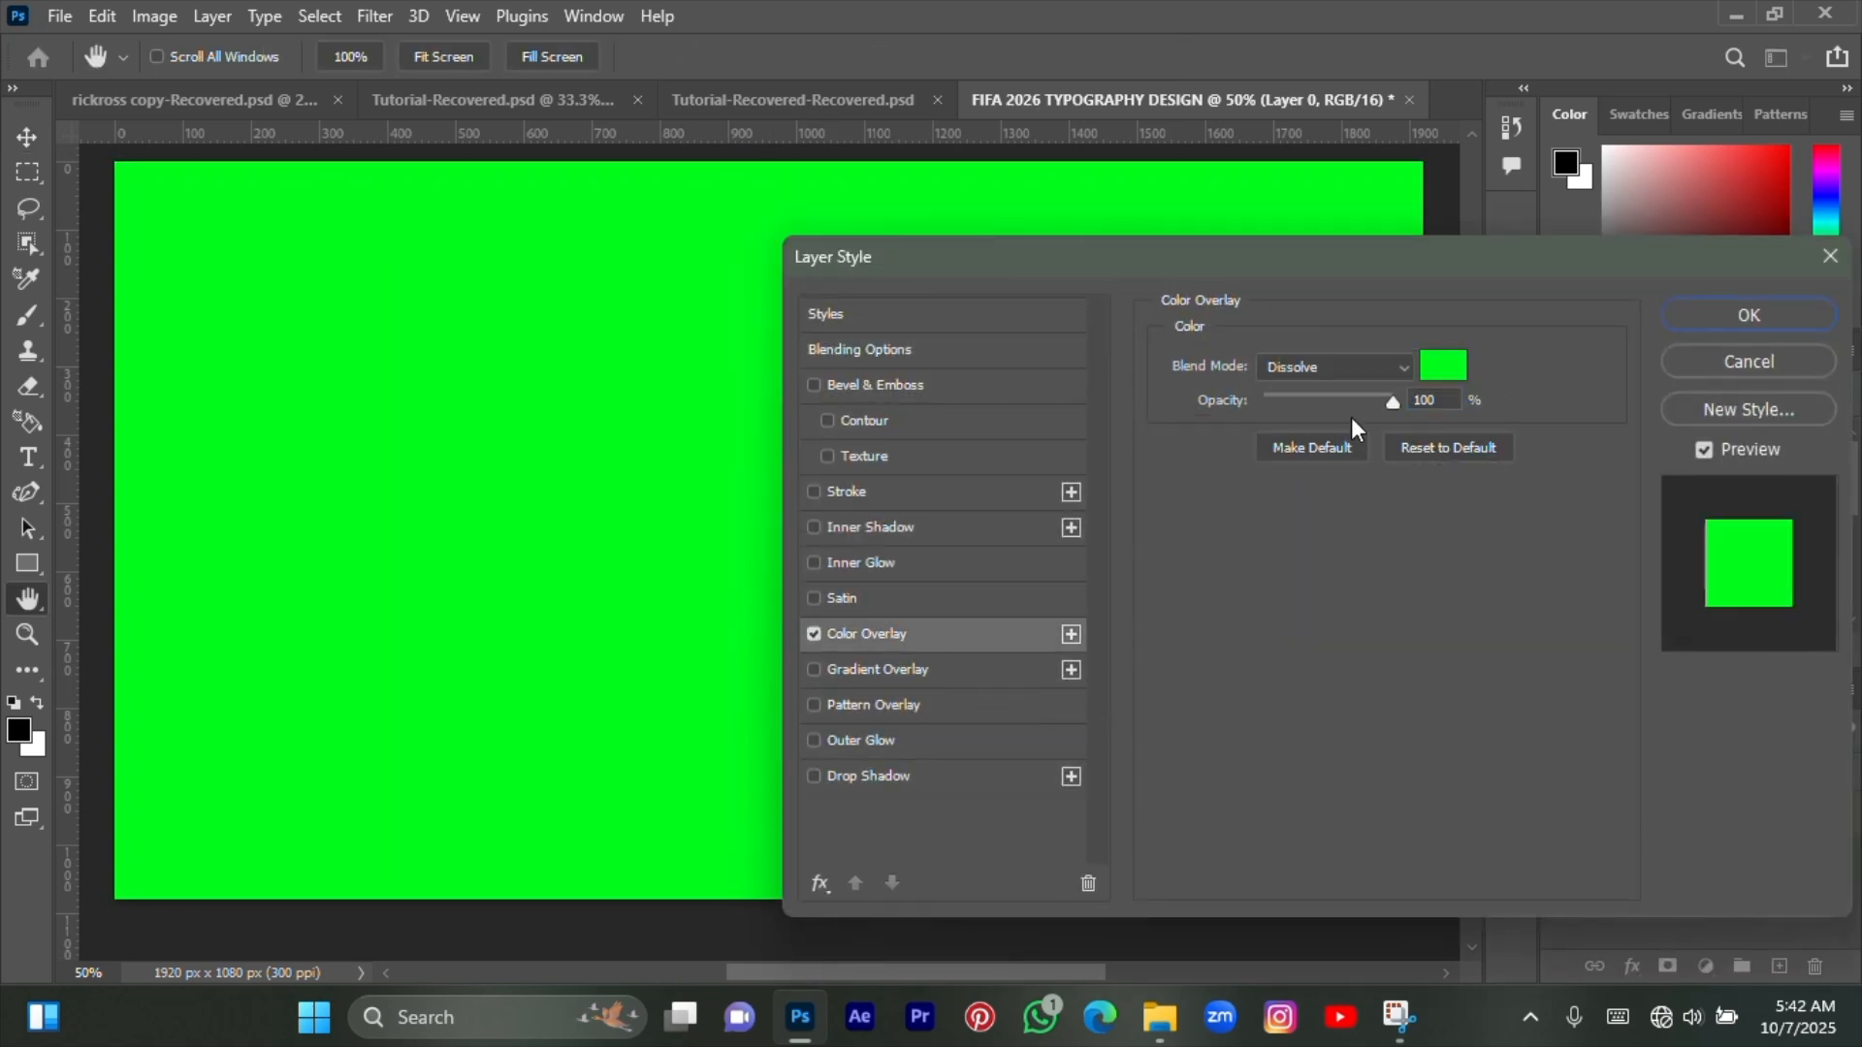
left_click(1457, 381)
left_click_drag(1260, 803, 1094, 921)
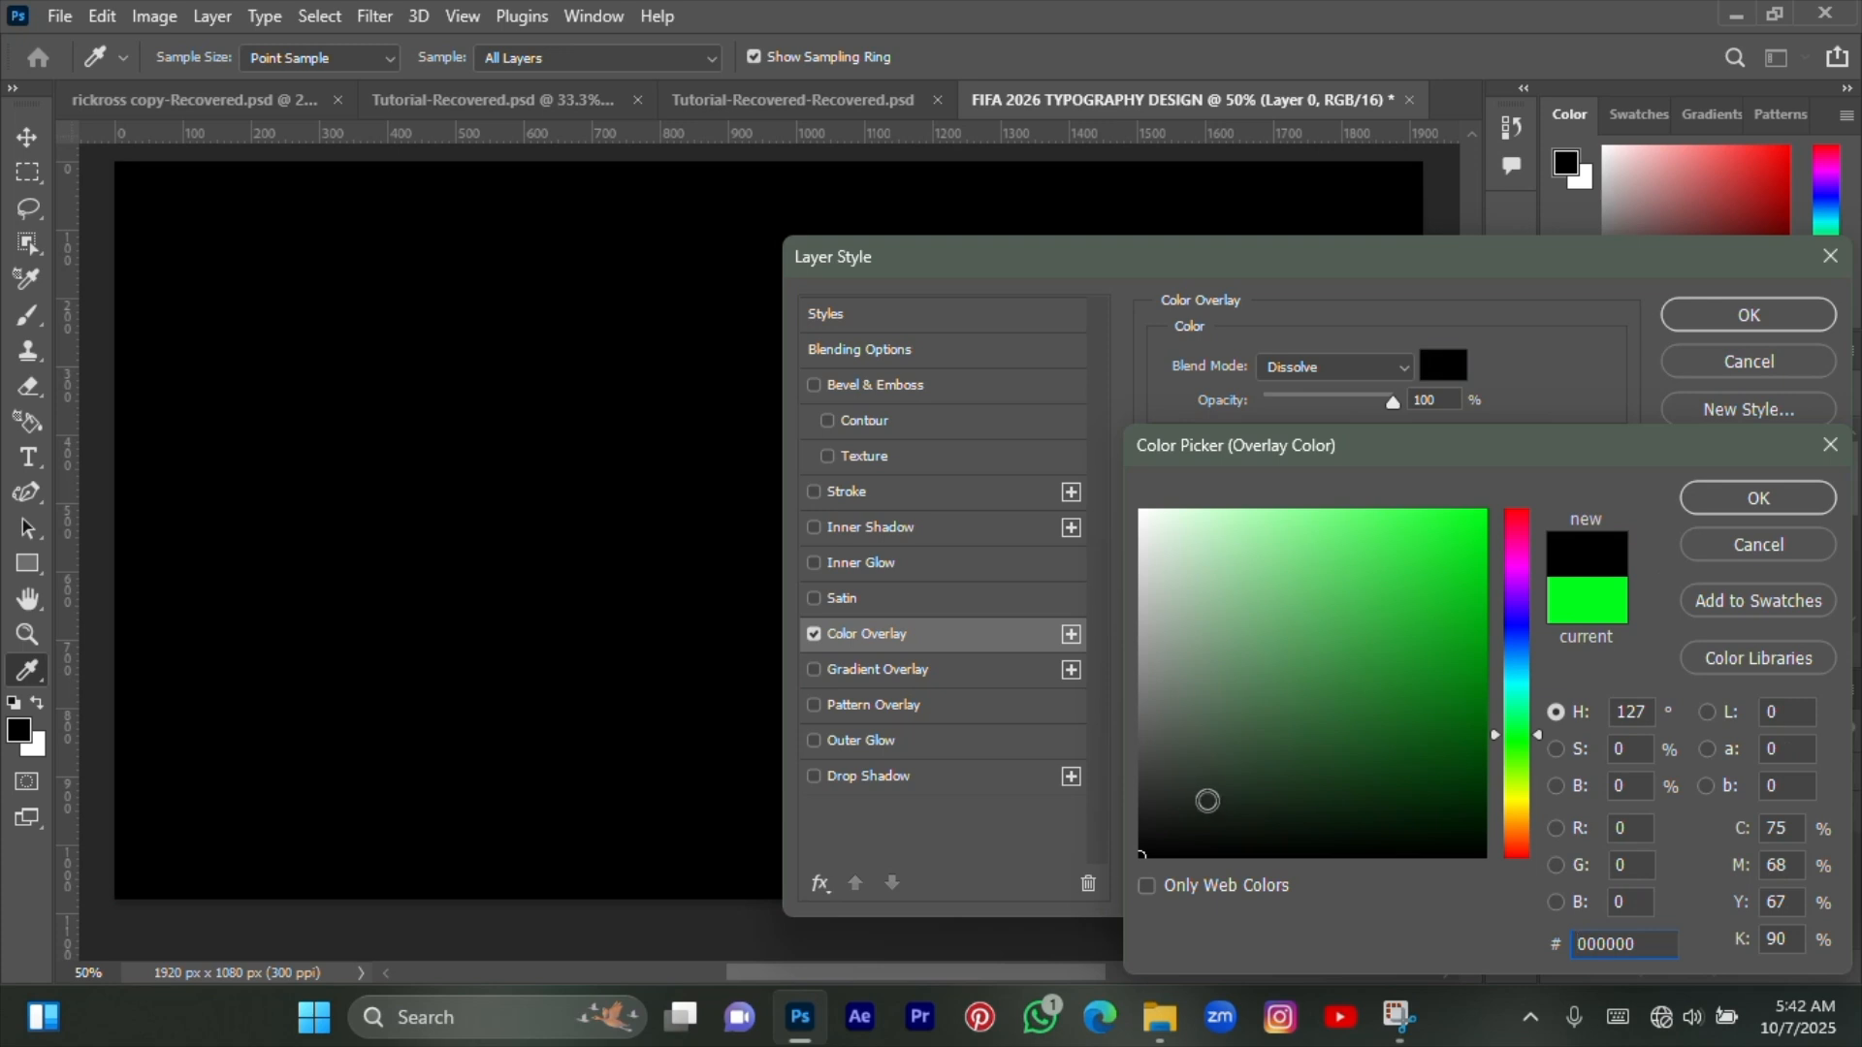
key("Return")
key("Return")
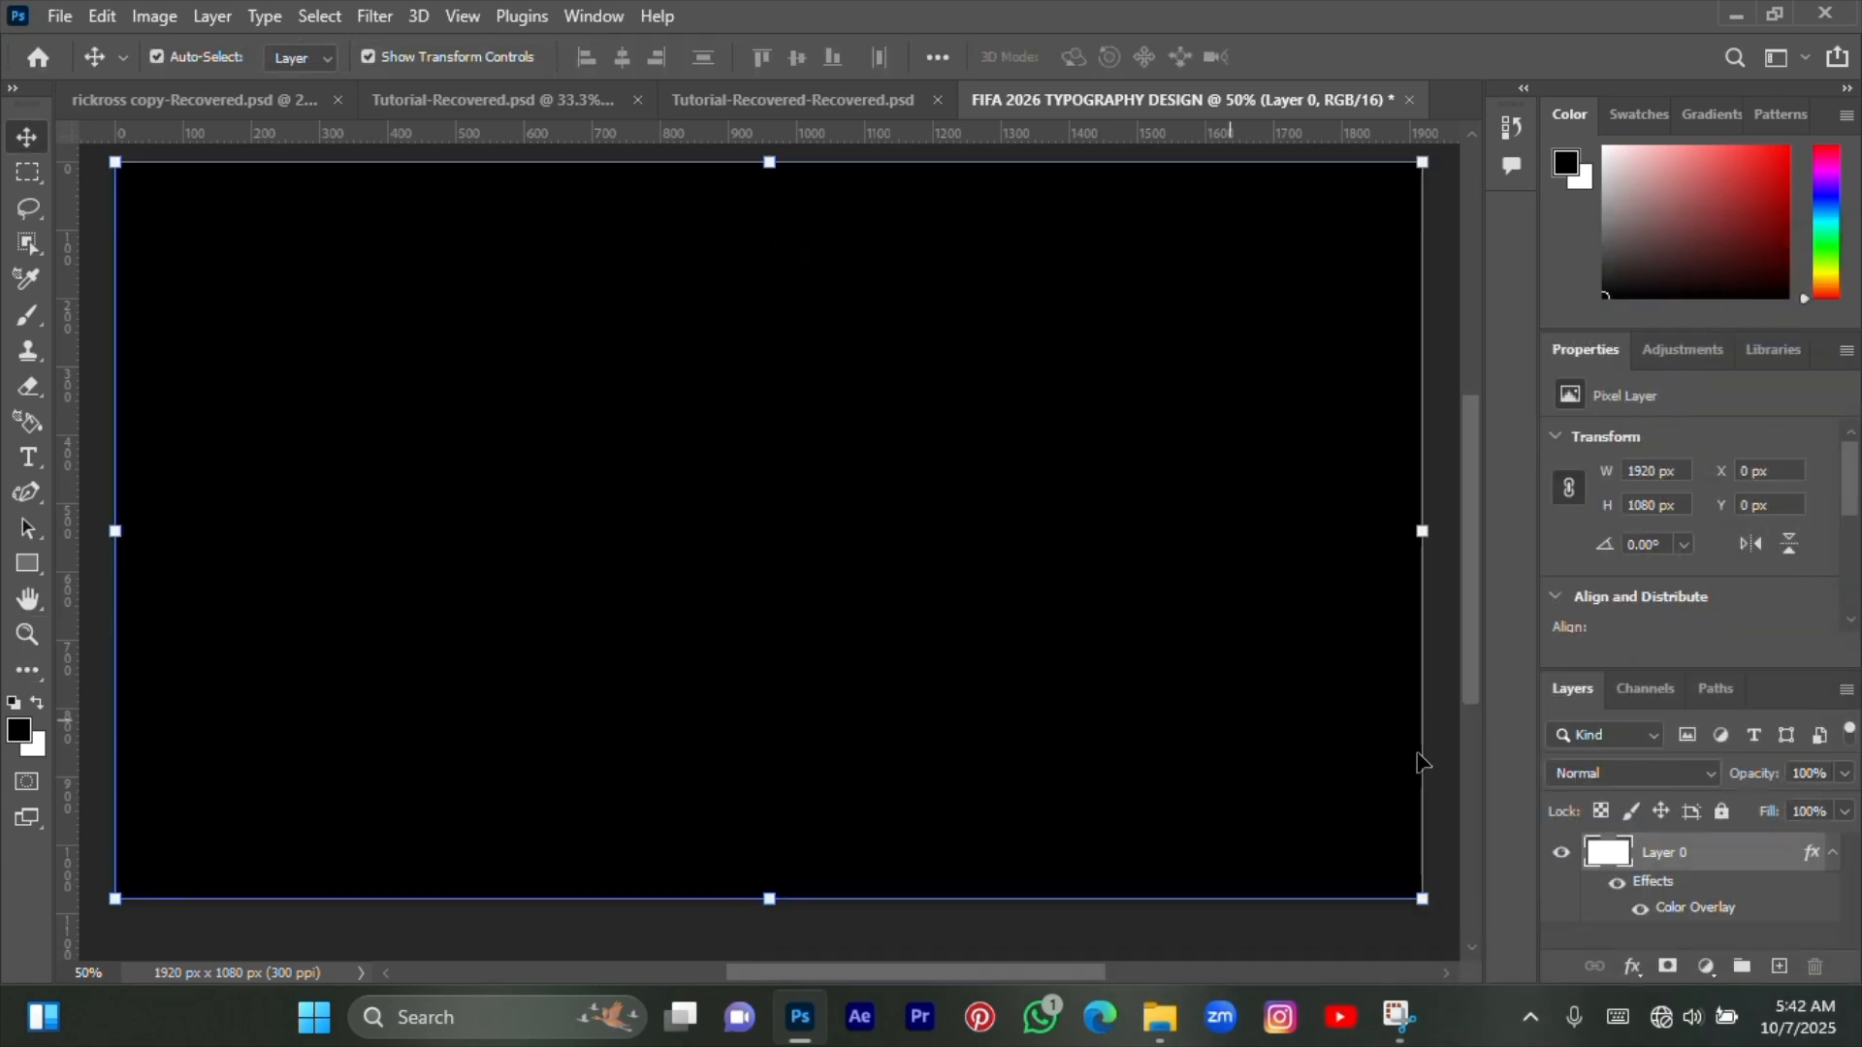
left_click(1722, 811)
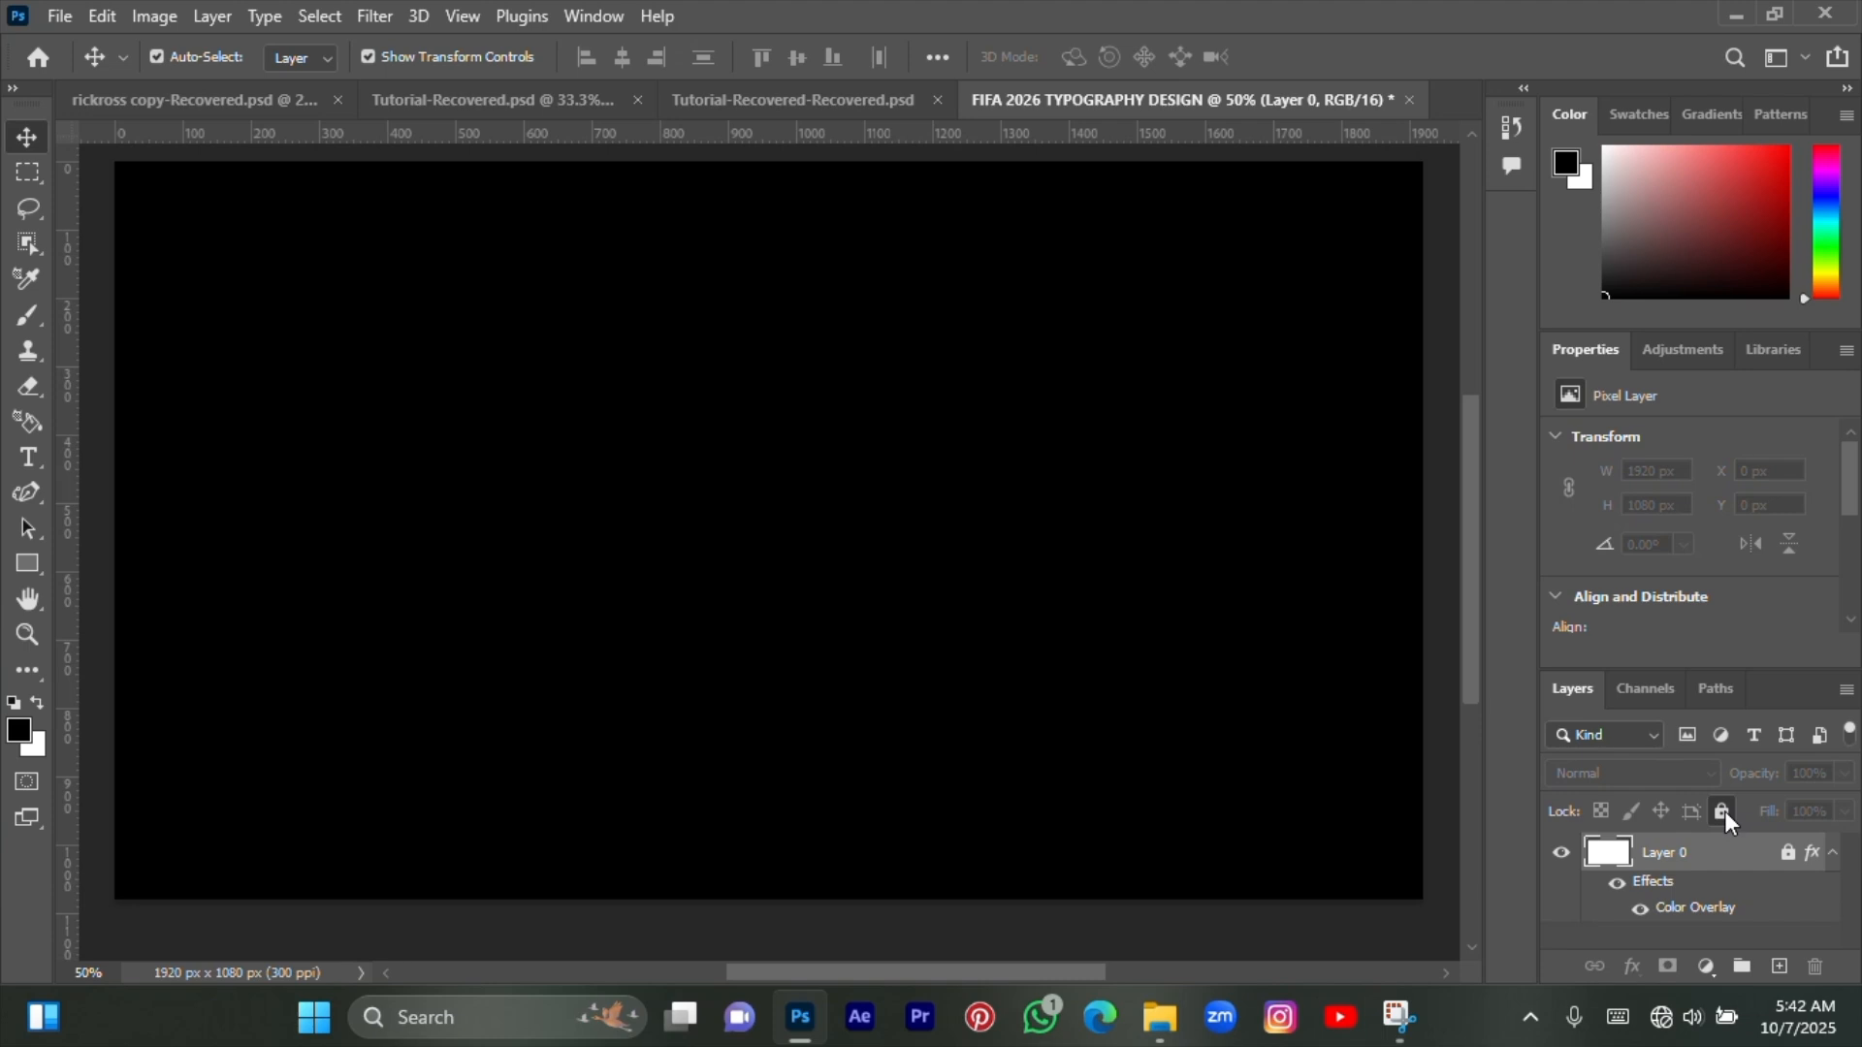
- Add the white text 2026 in Montserrat Black at 152.4 pt and move it to the middle of the canvas
left_click(29, 457)
left_click(575, 389)
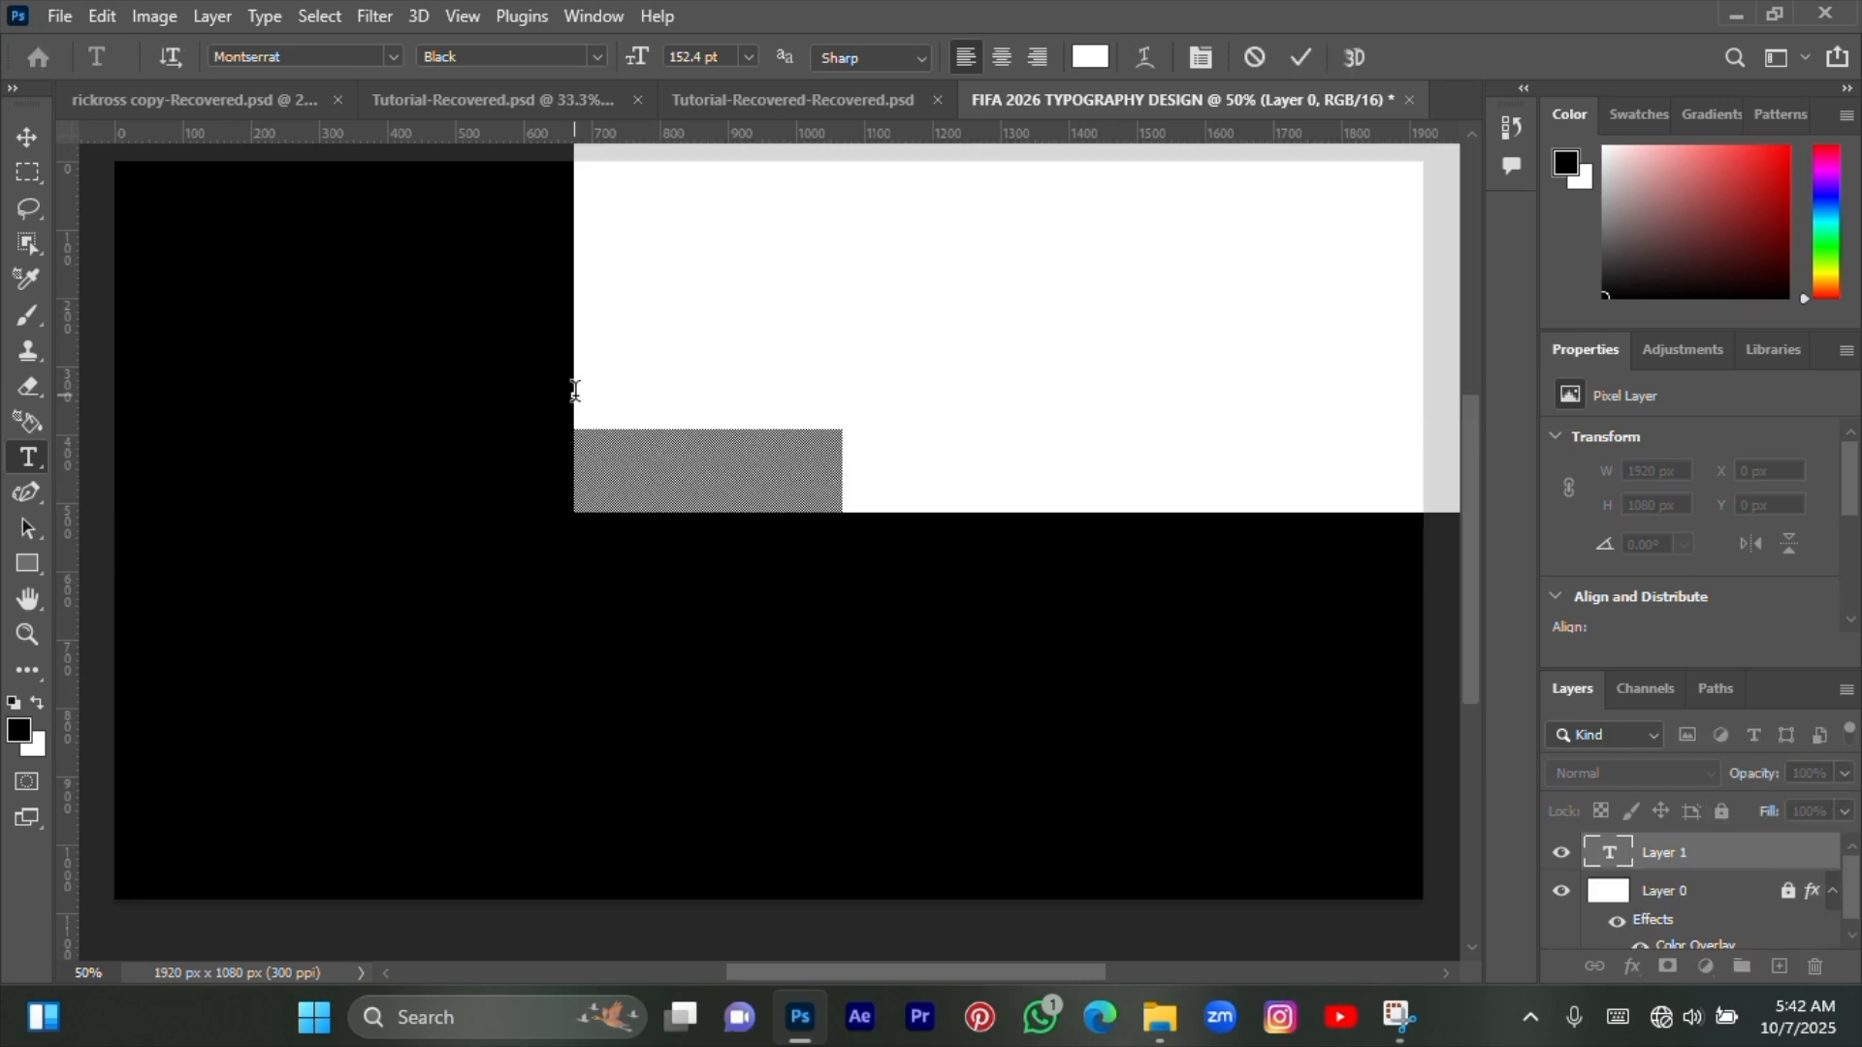
type("20")
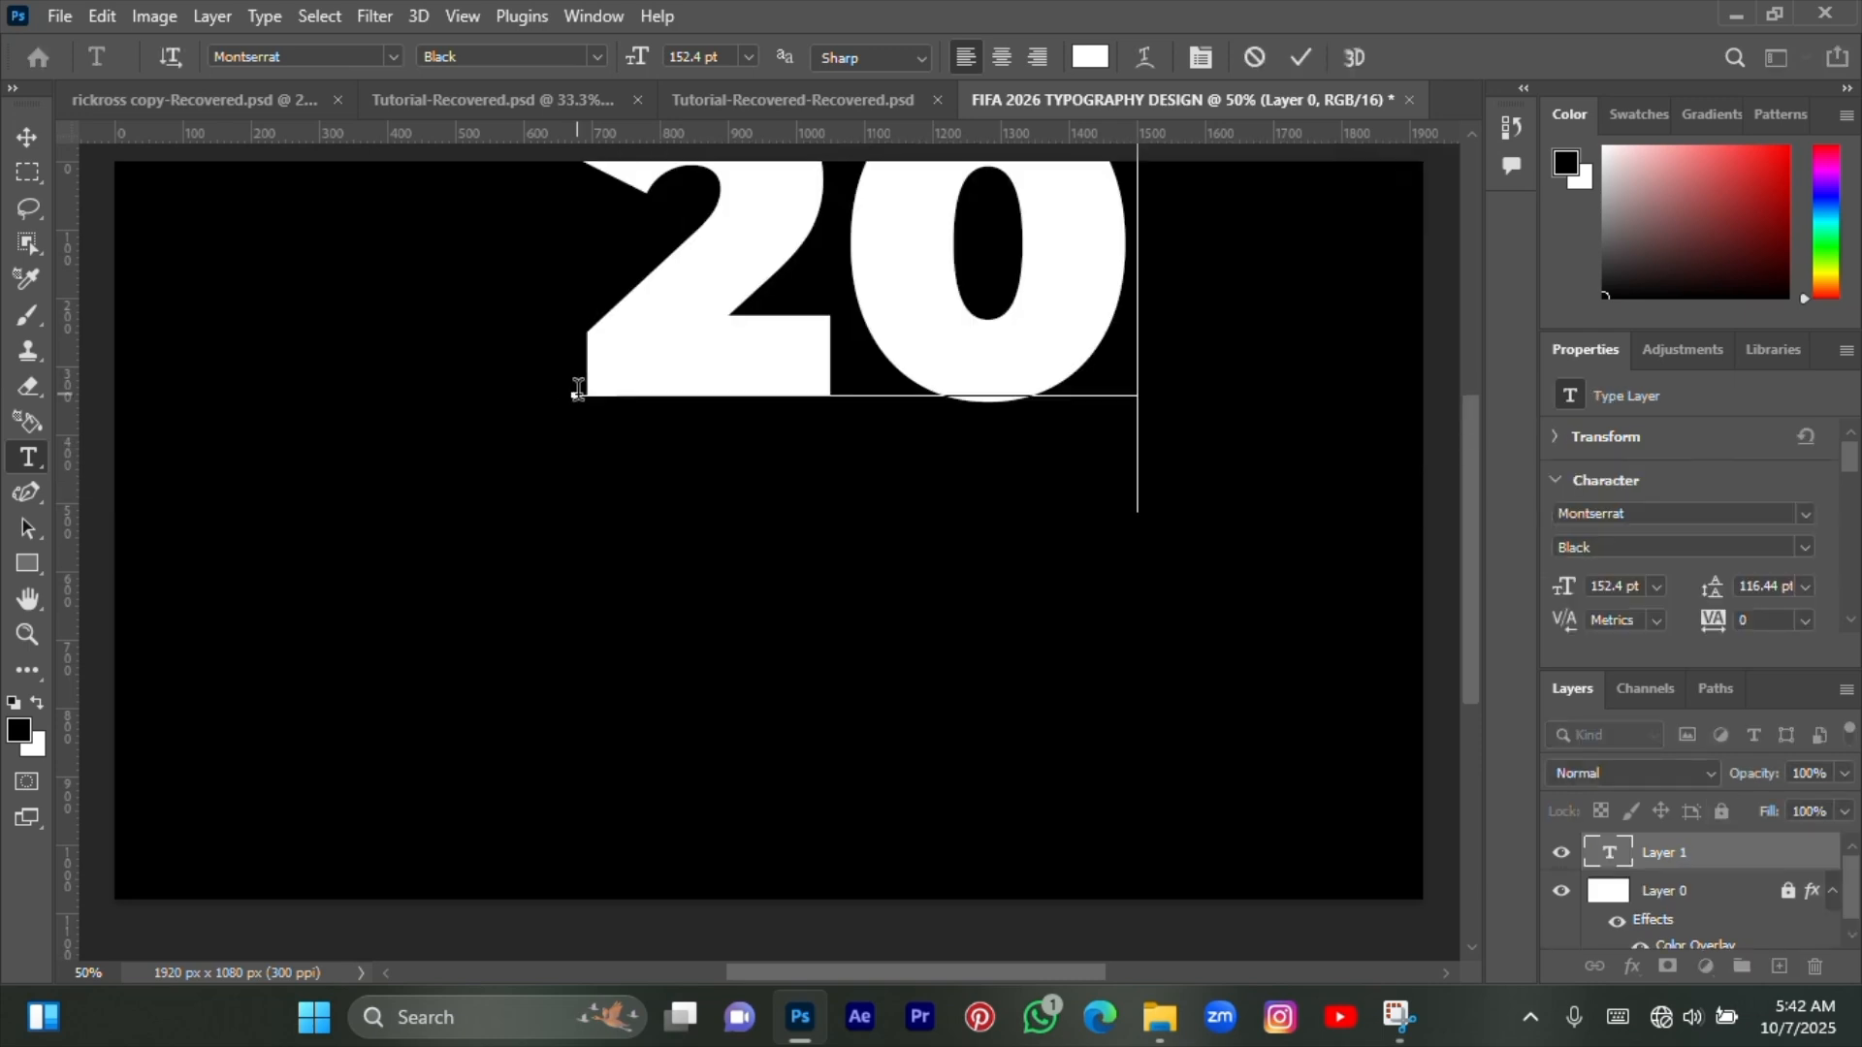
type("26")
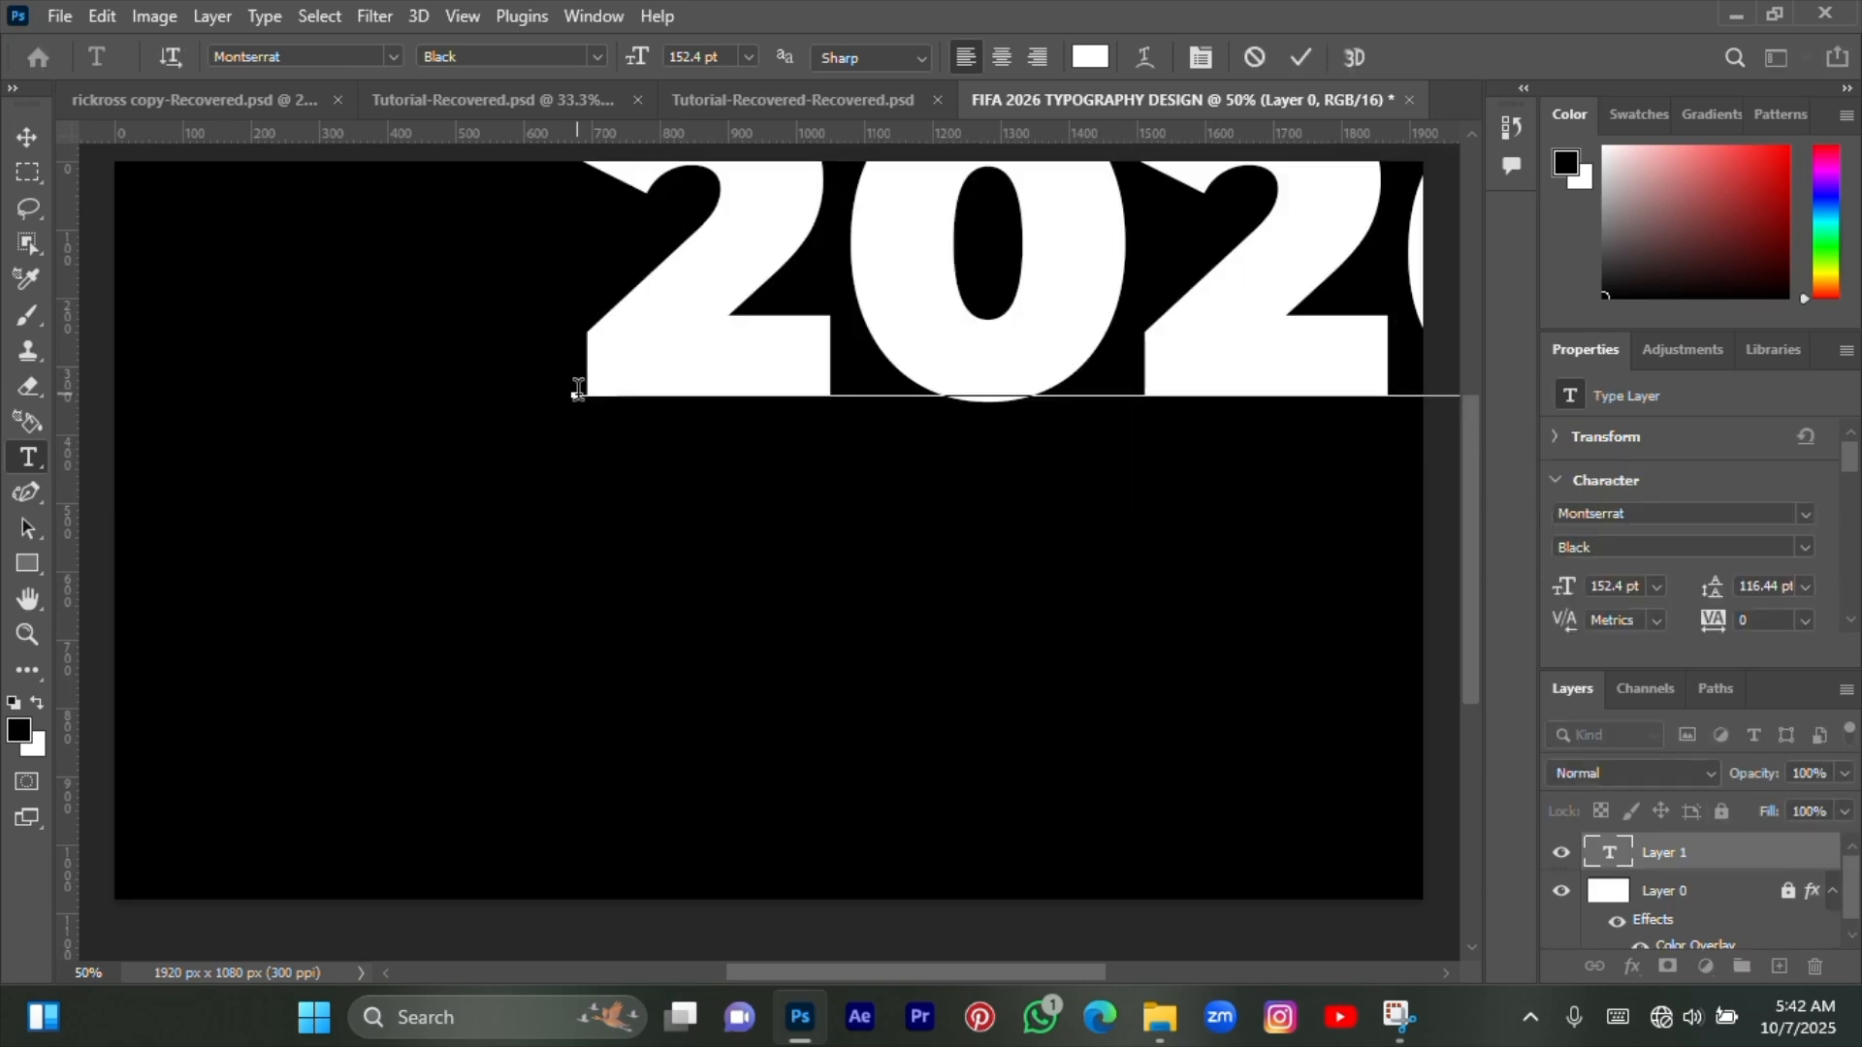
left_click(1300, 64)
key("v")
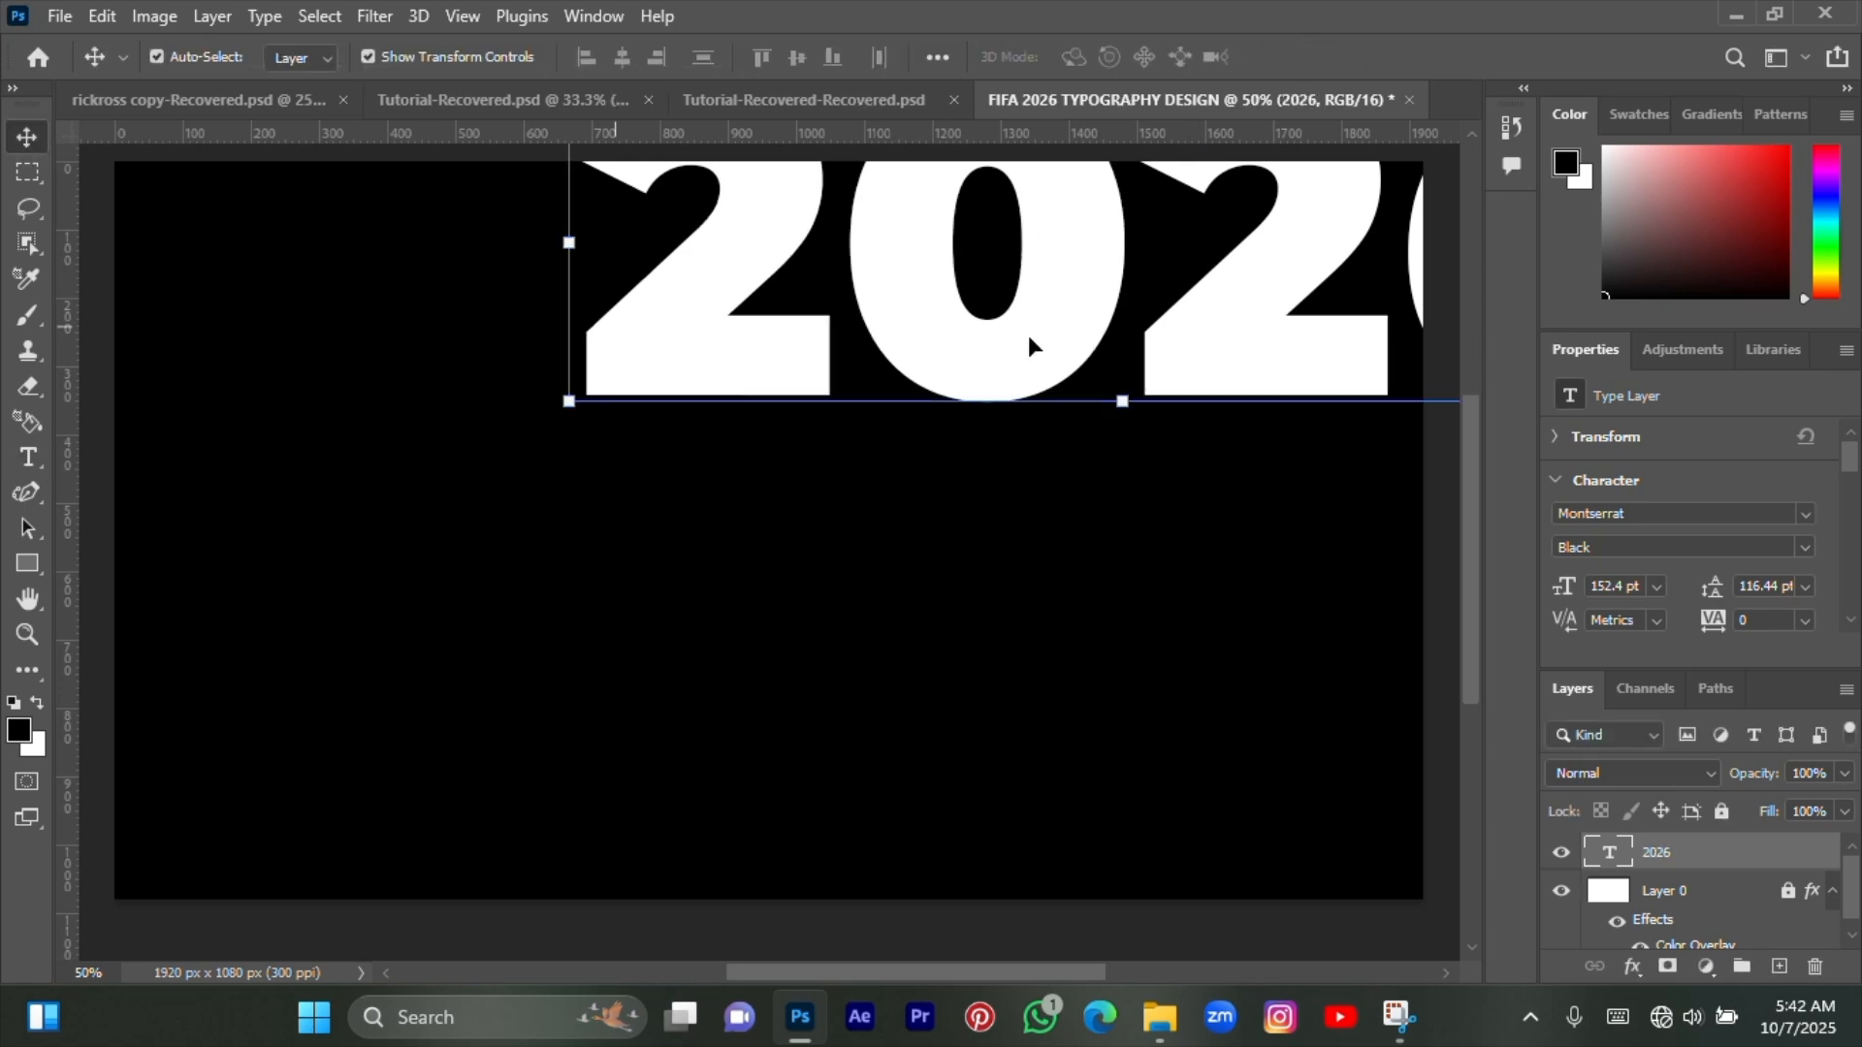
left_click_drag(1030, 345, 768, 557)
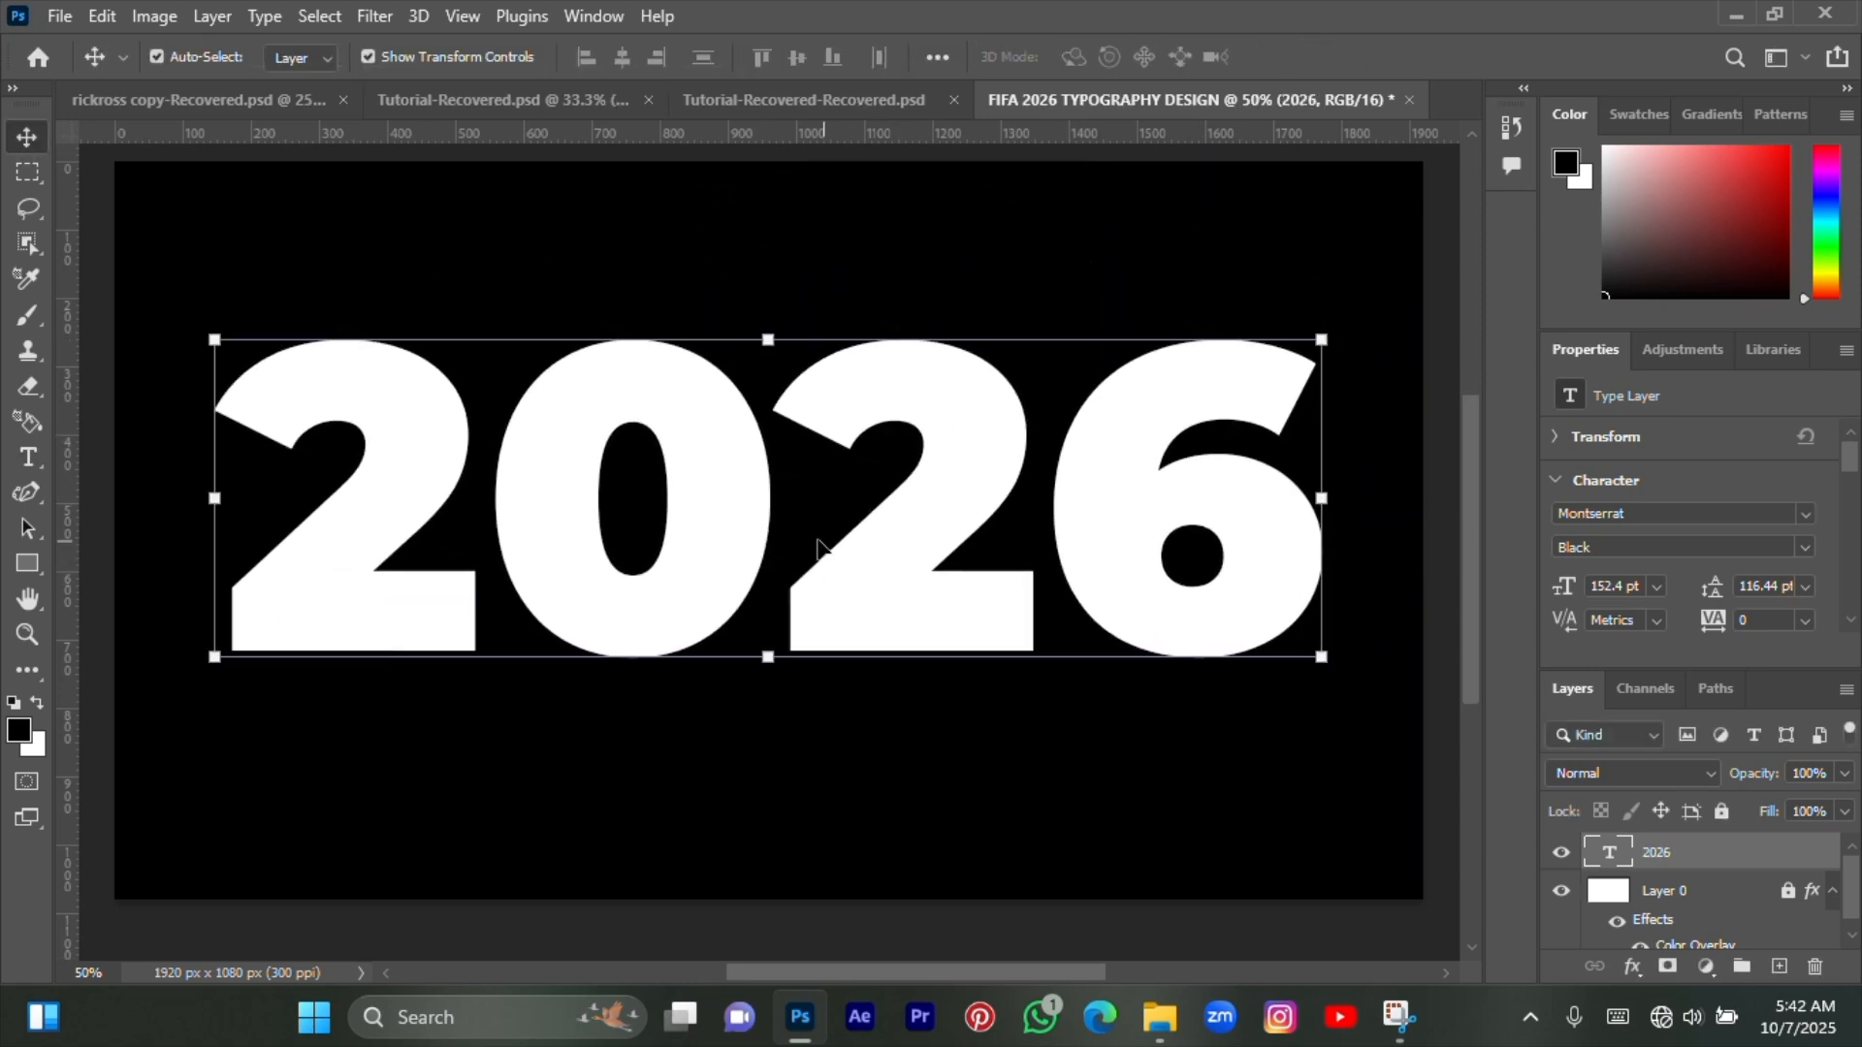
- Break the 2026 text after the 0 so that 20 sits above 26 on two lines
scroll(793, 536, "up", 1)
key("t")
double_click(791, 524)
left_click(800, 441)
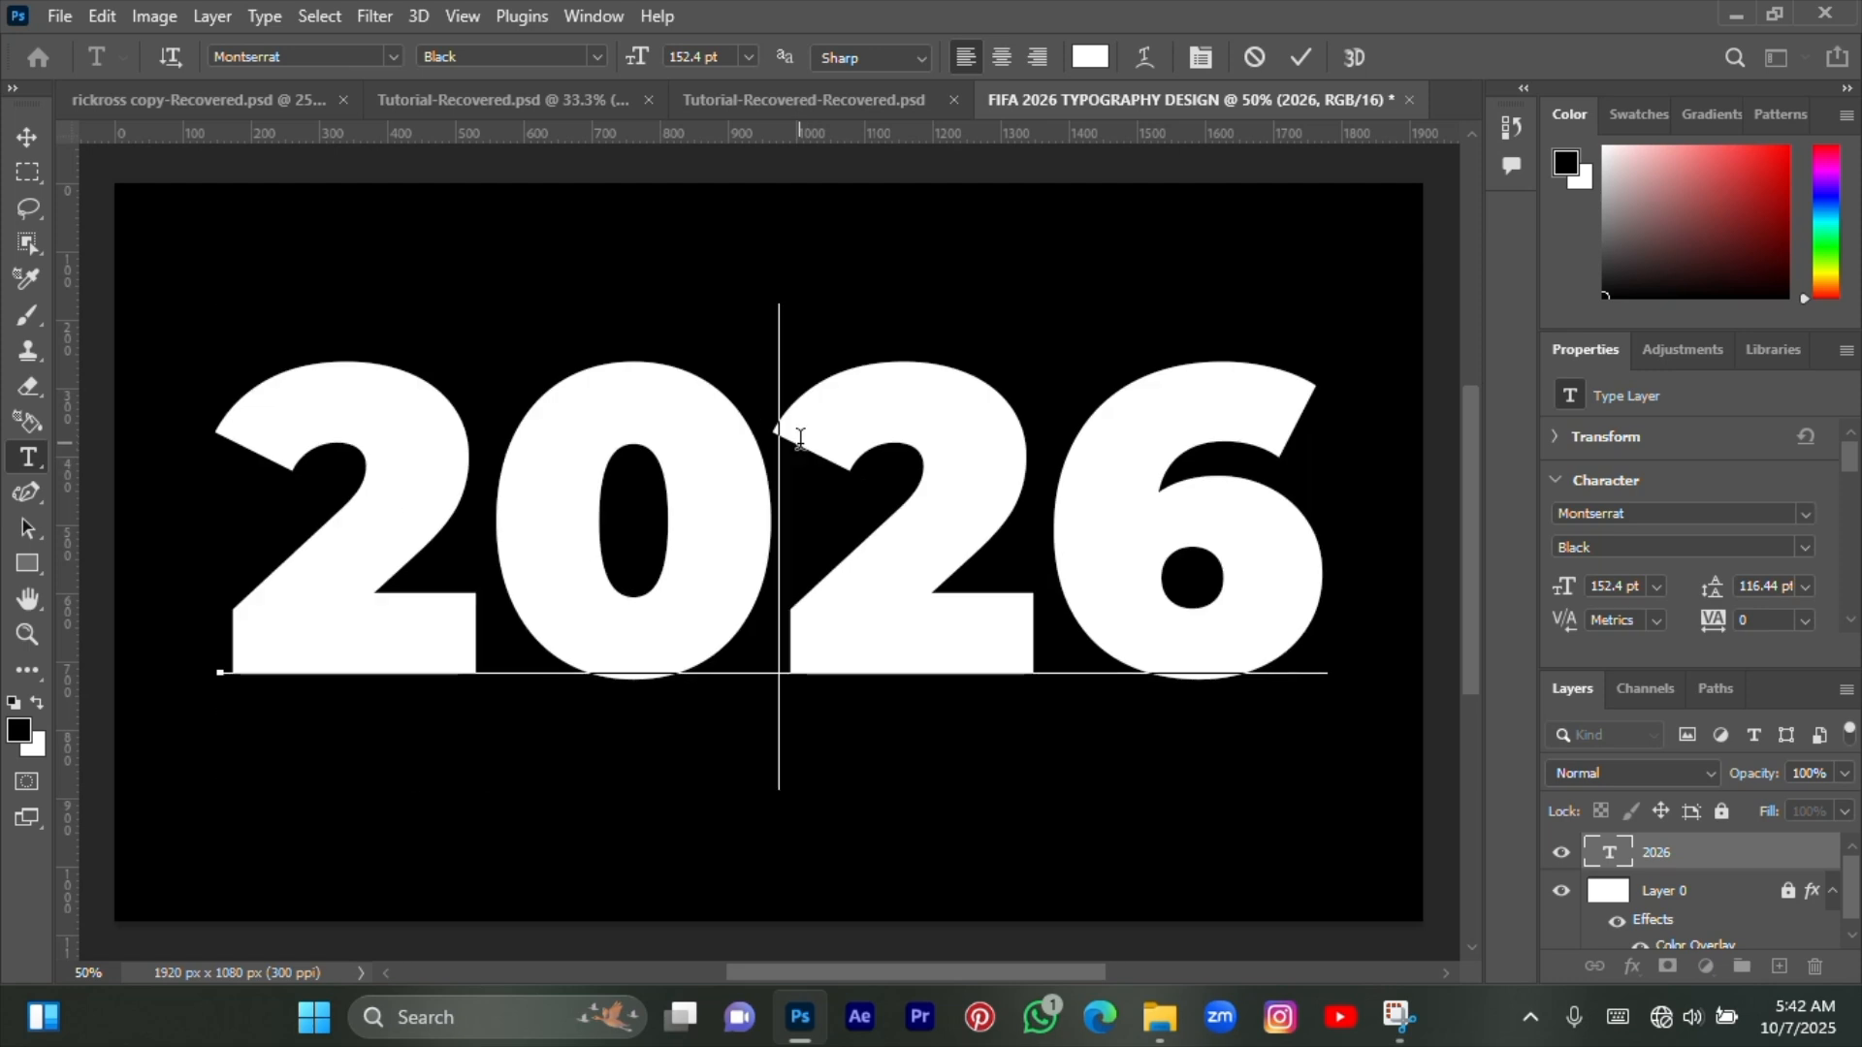
key("Return")
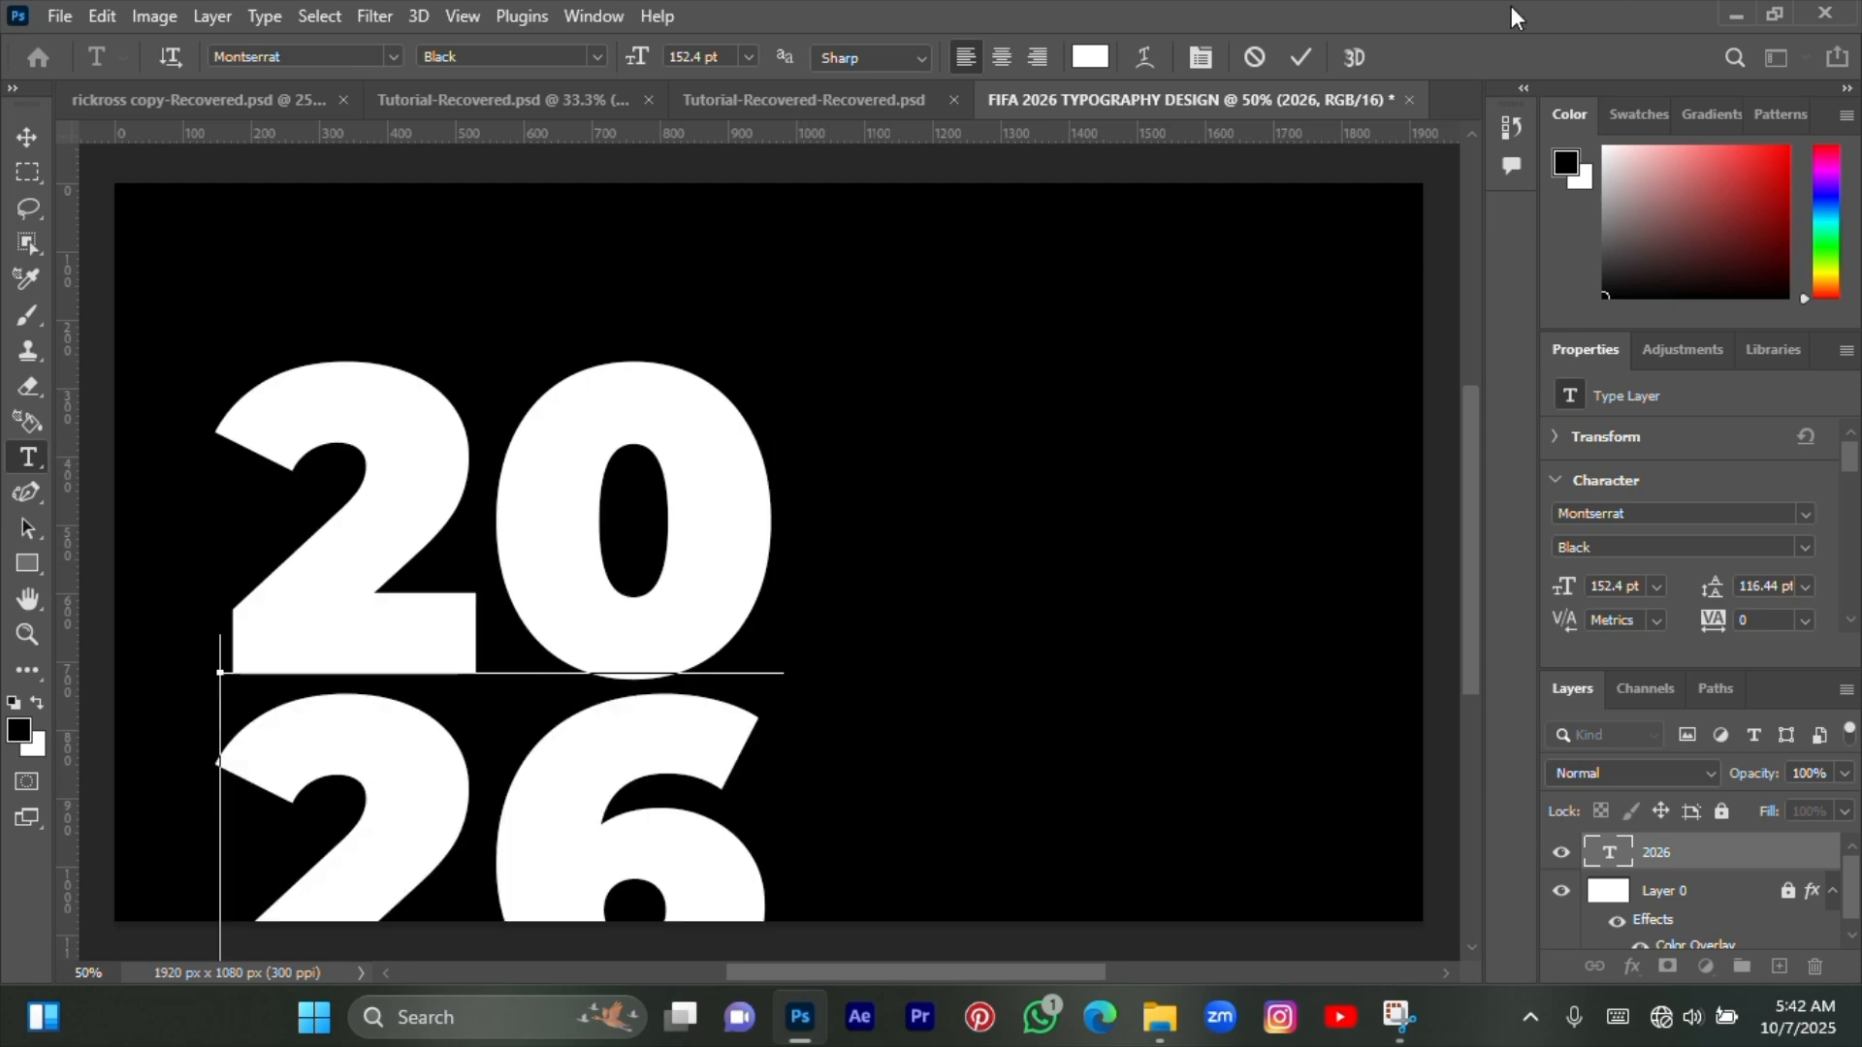
left_click(1300, 57)
- Move the two-line 20 26 text up into the canvas and center it horizontally on the document
left_click_drag(632, 476, 890, 329)
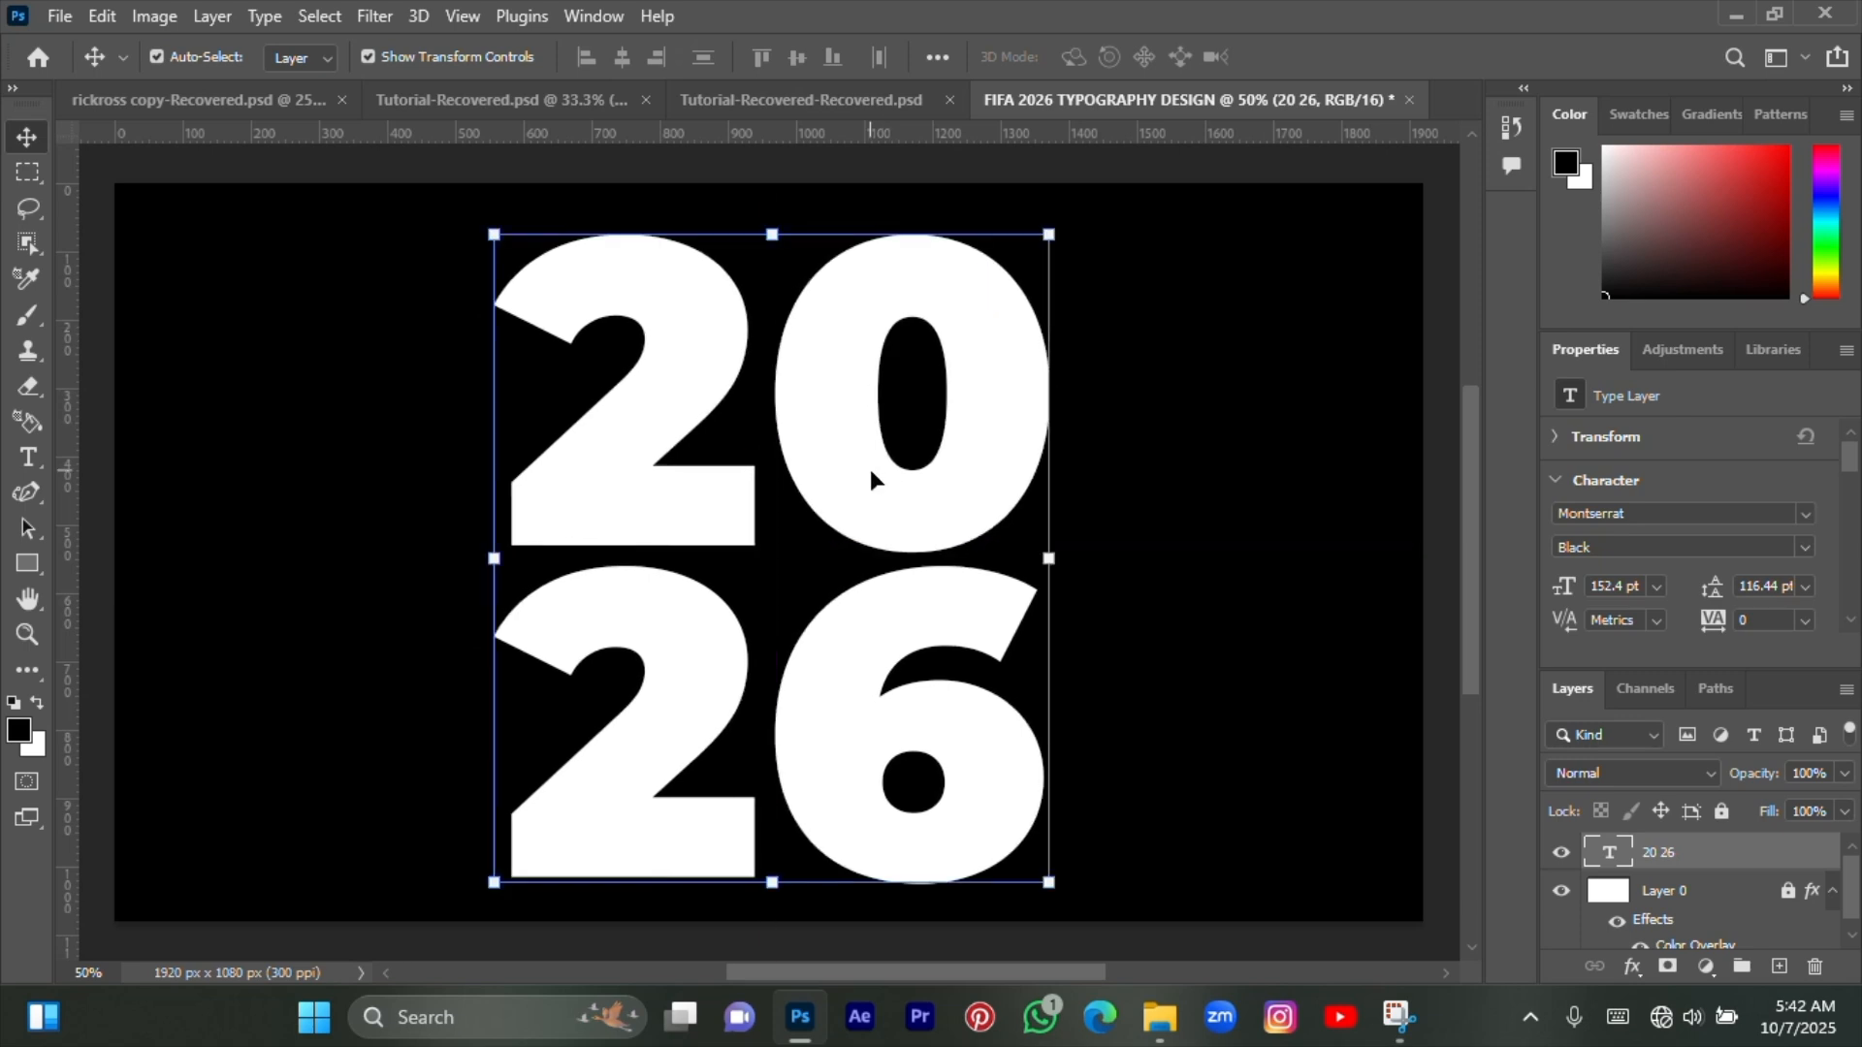
left_click_drag(870, 473, 875, 473)
key("ctrl+a")
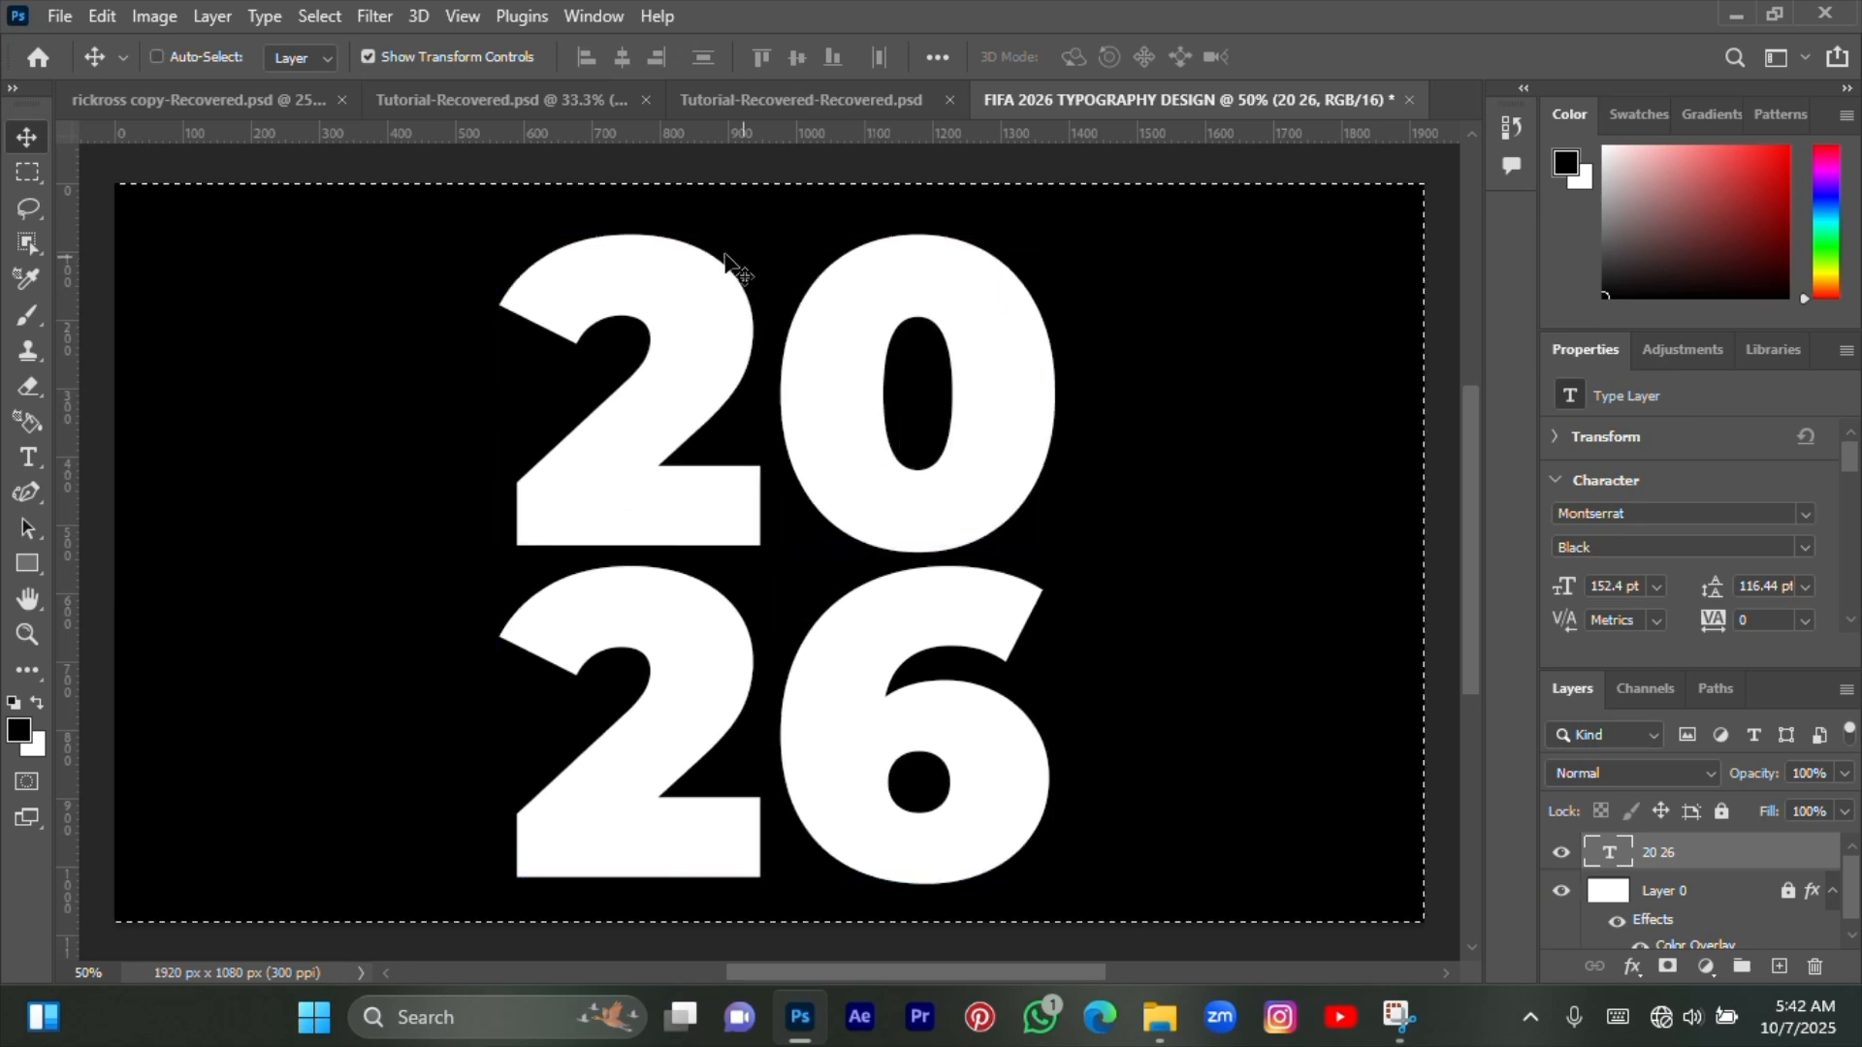
left_click(622, 58)
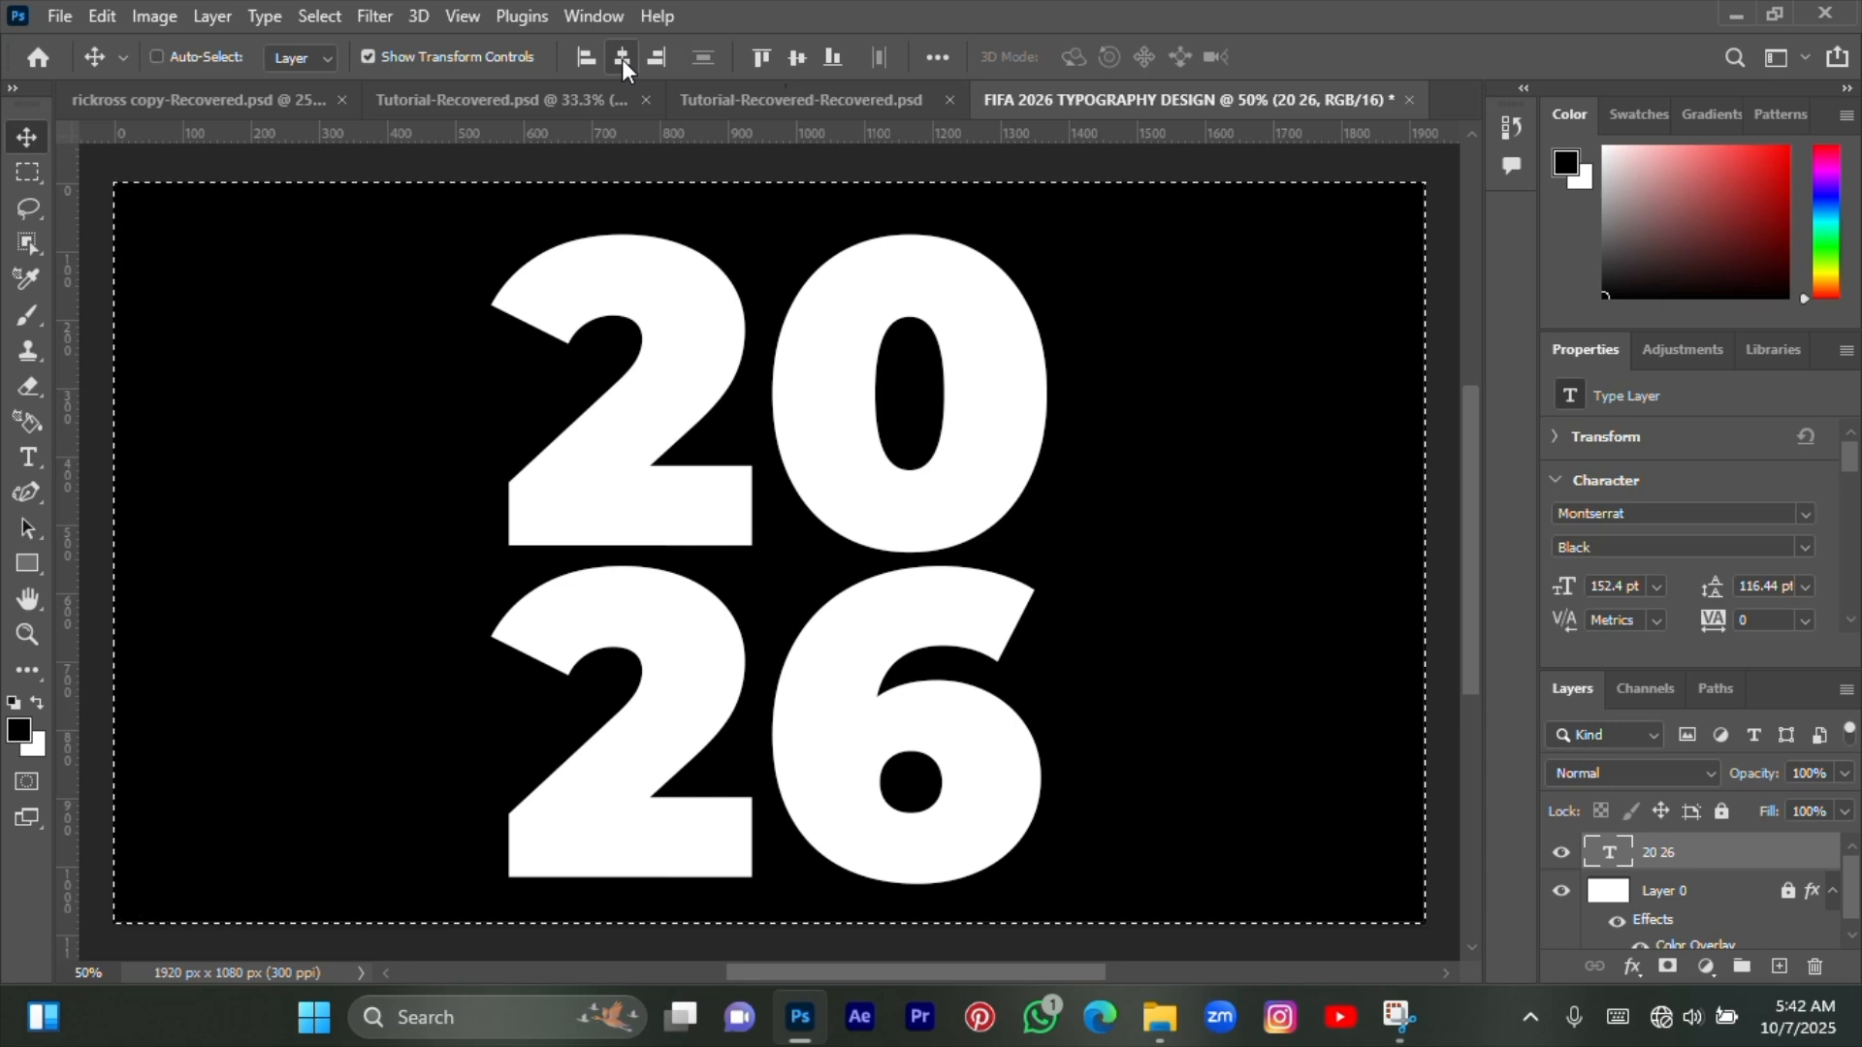
key("ctrl+d")
- Duplicate the 20 26 text layer, place the copy beneath the original and hide the copy
key("ctrl+j")
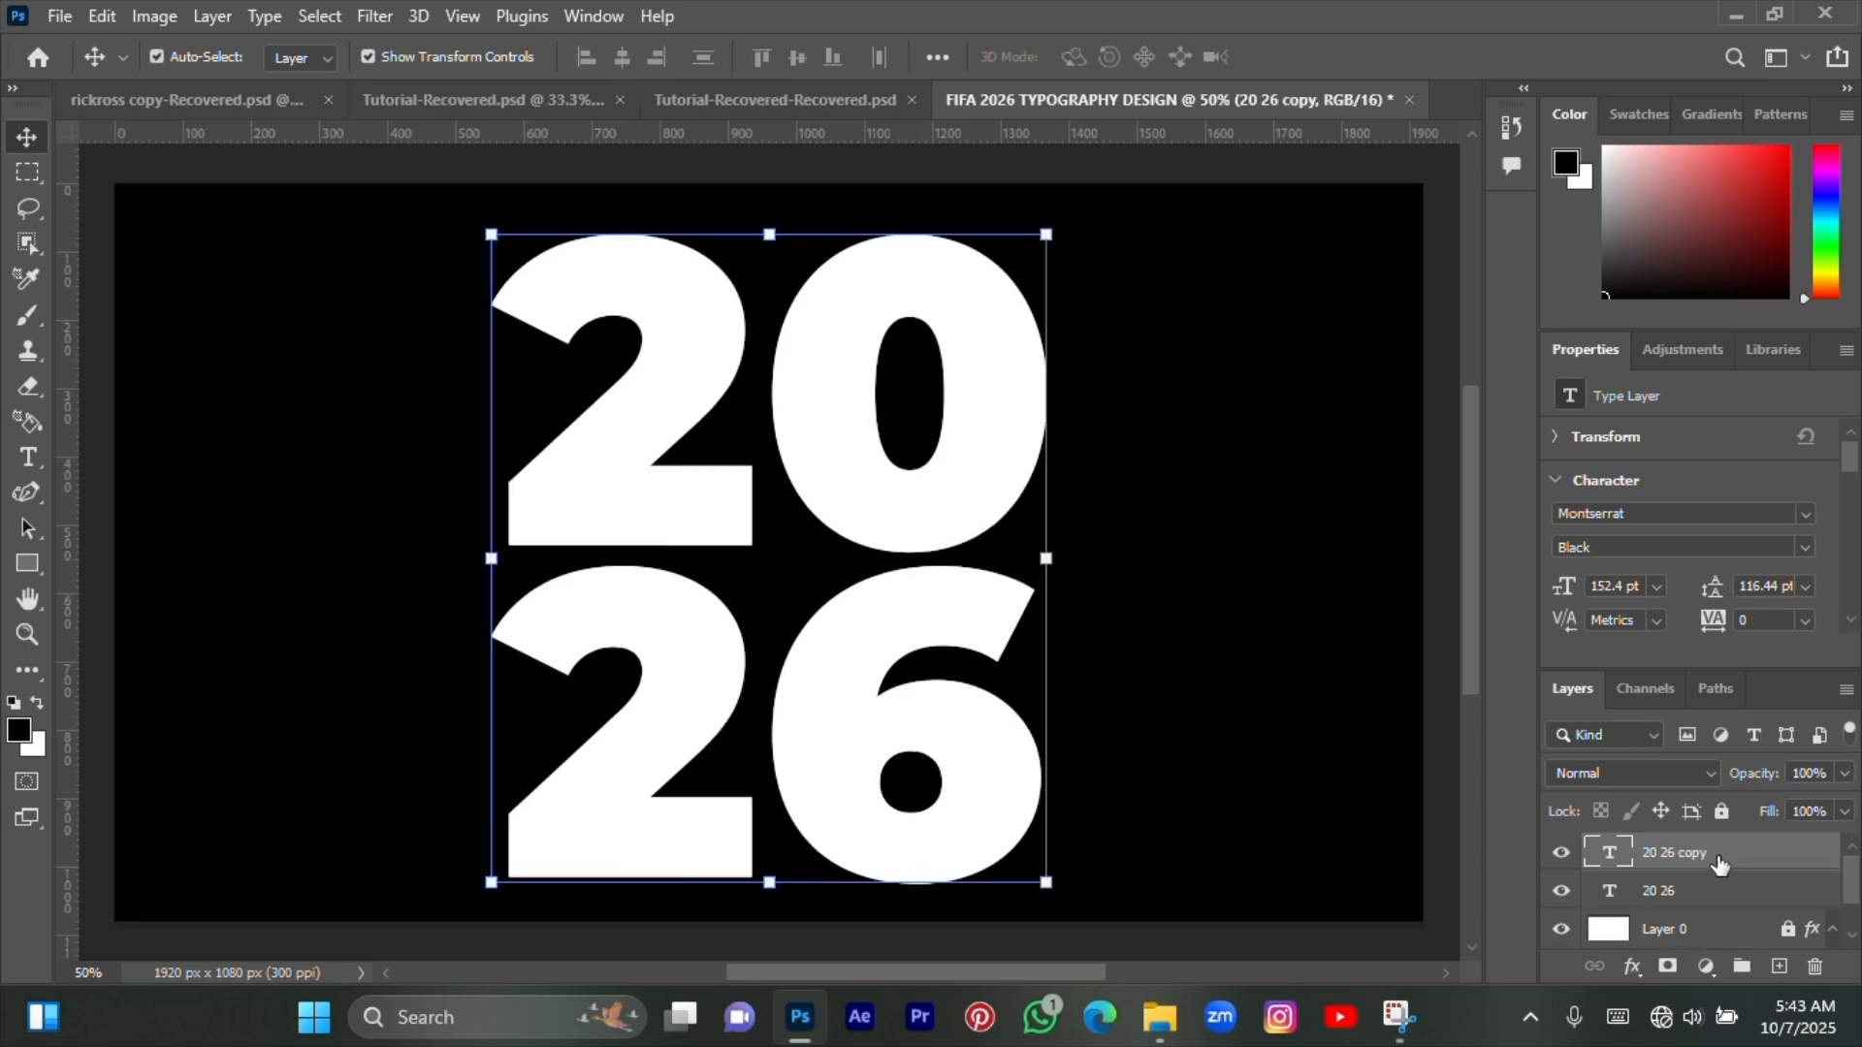
left_click_drag(1586, 854, 1566, 897)
left_click(1561, 892)
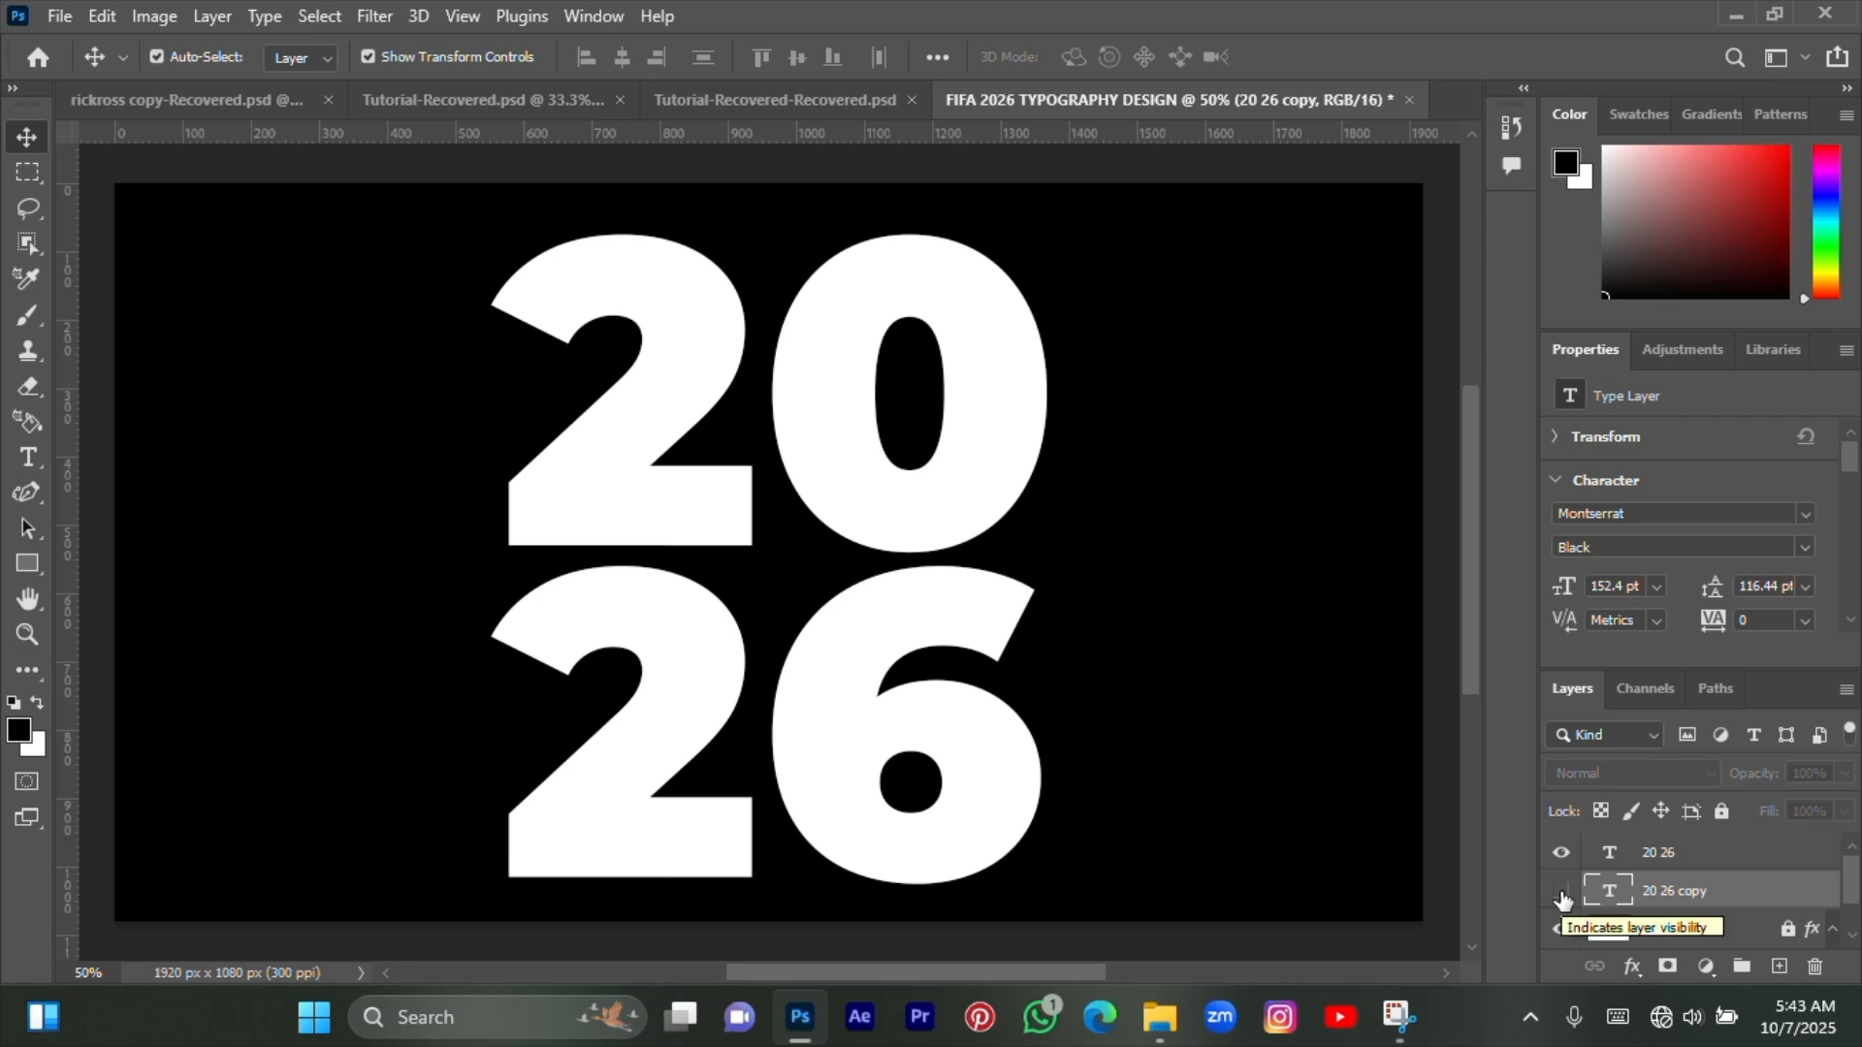
- Scale the visible 20 26 text up proportionally to about 165 pt so it nearly fills the canvas height
left_click(1660, 851)
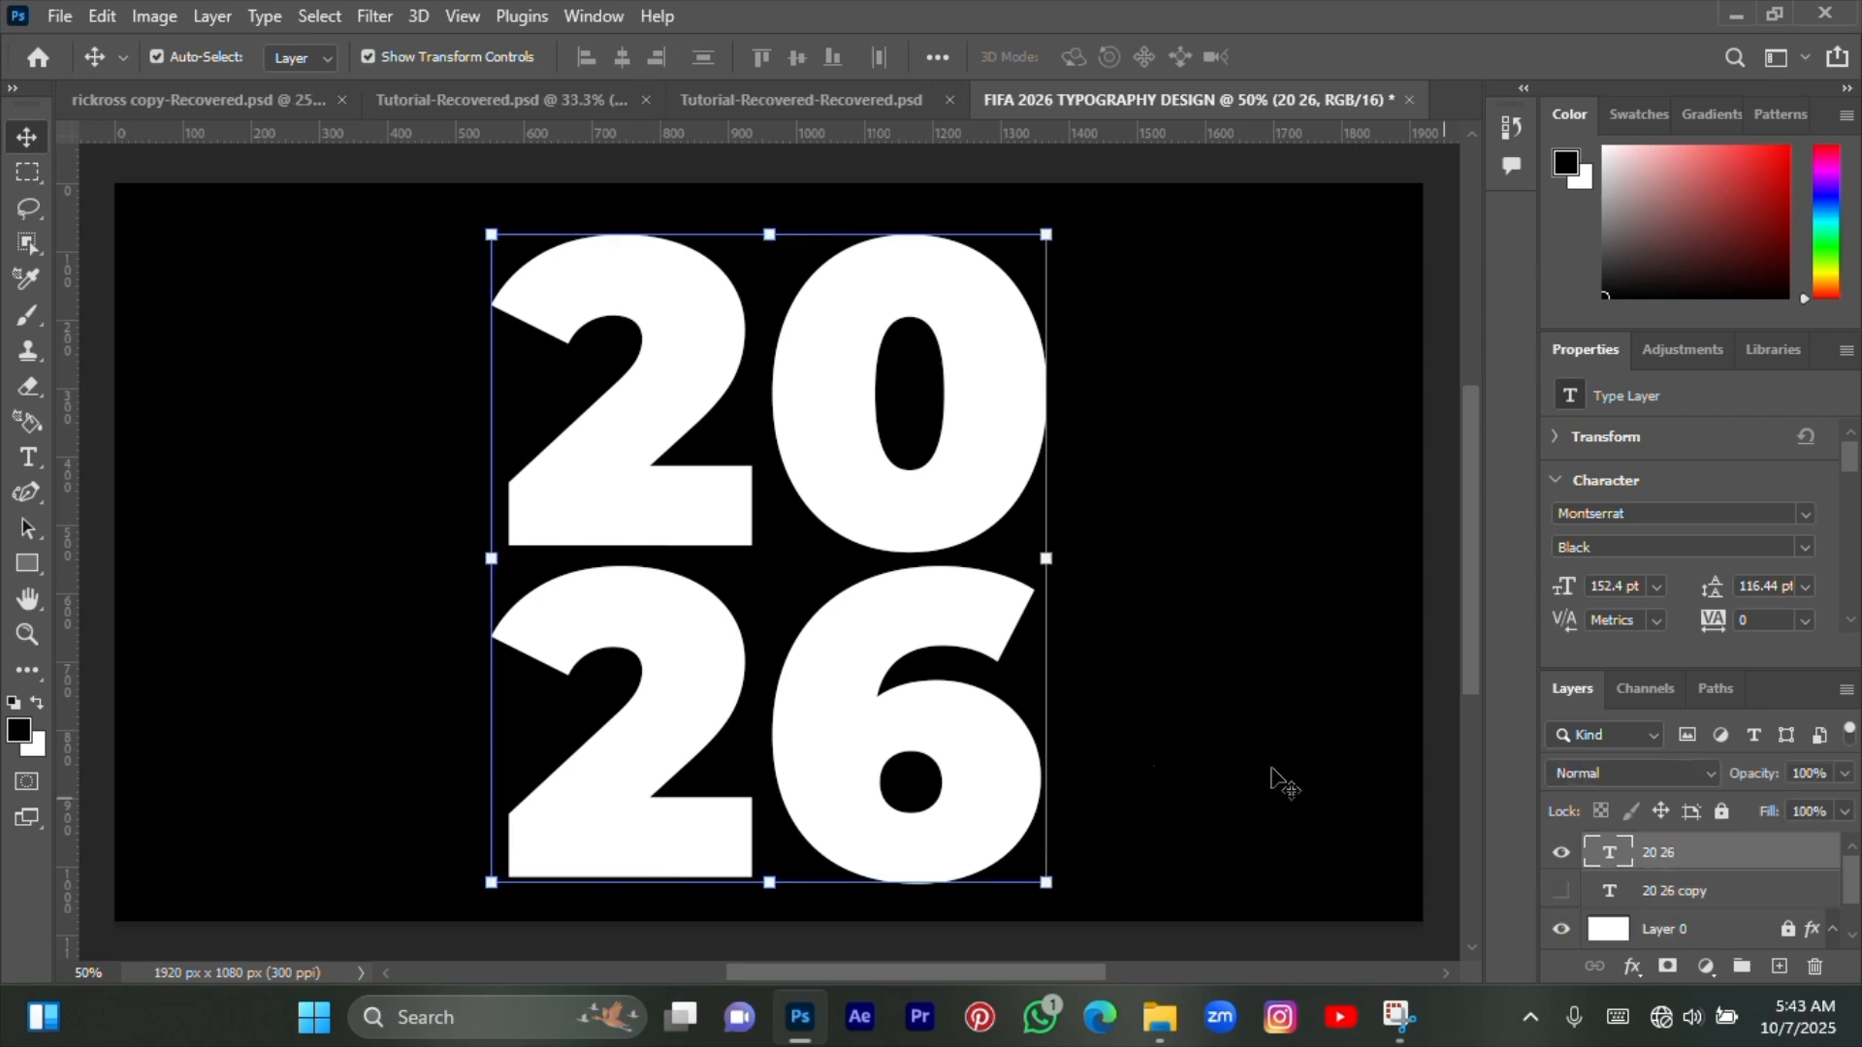
left_click_drag(776, 225, 776, 224)
key("ctrl+z")
scroll(784, 581, "down", 2)
left_click_drag(787, 811, 788, 857)
scroll(787, 854, "up", 2)
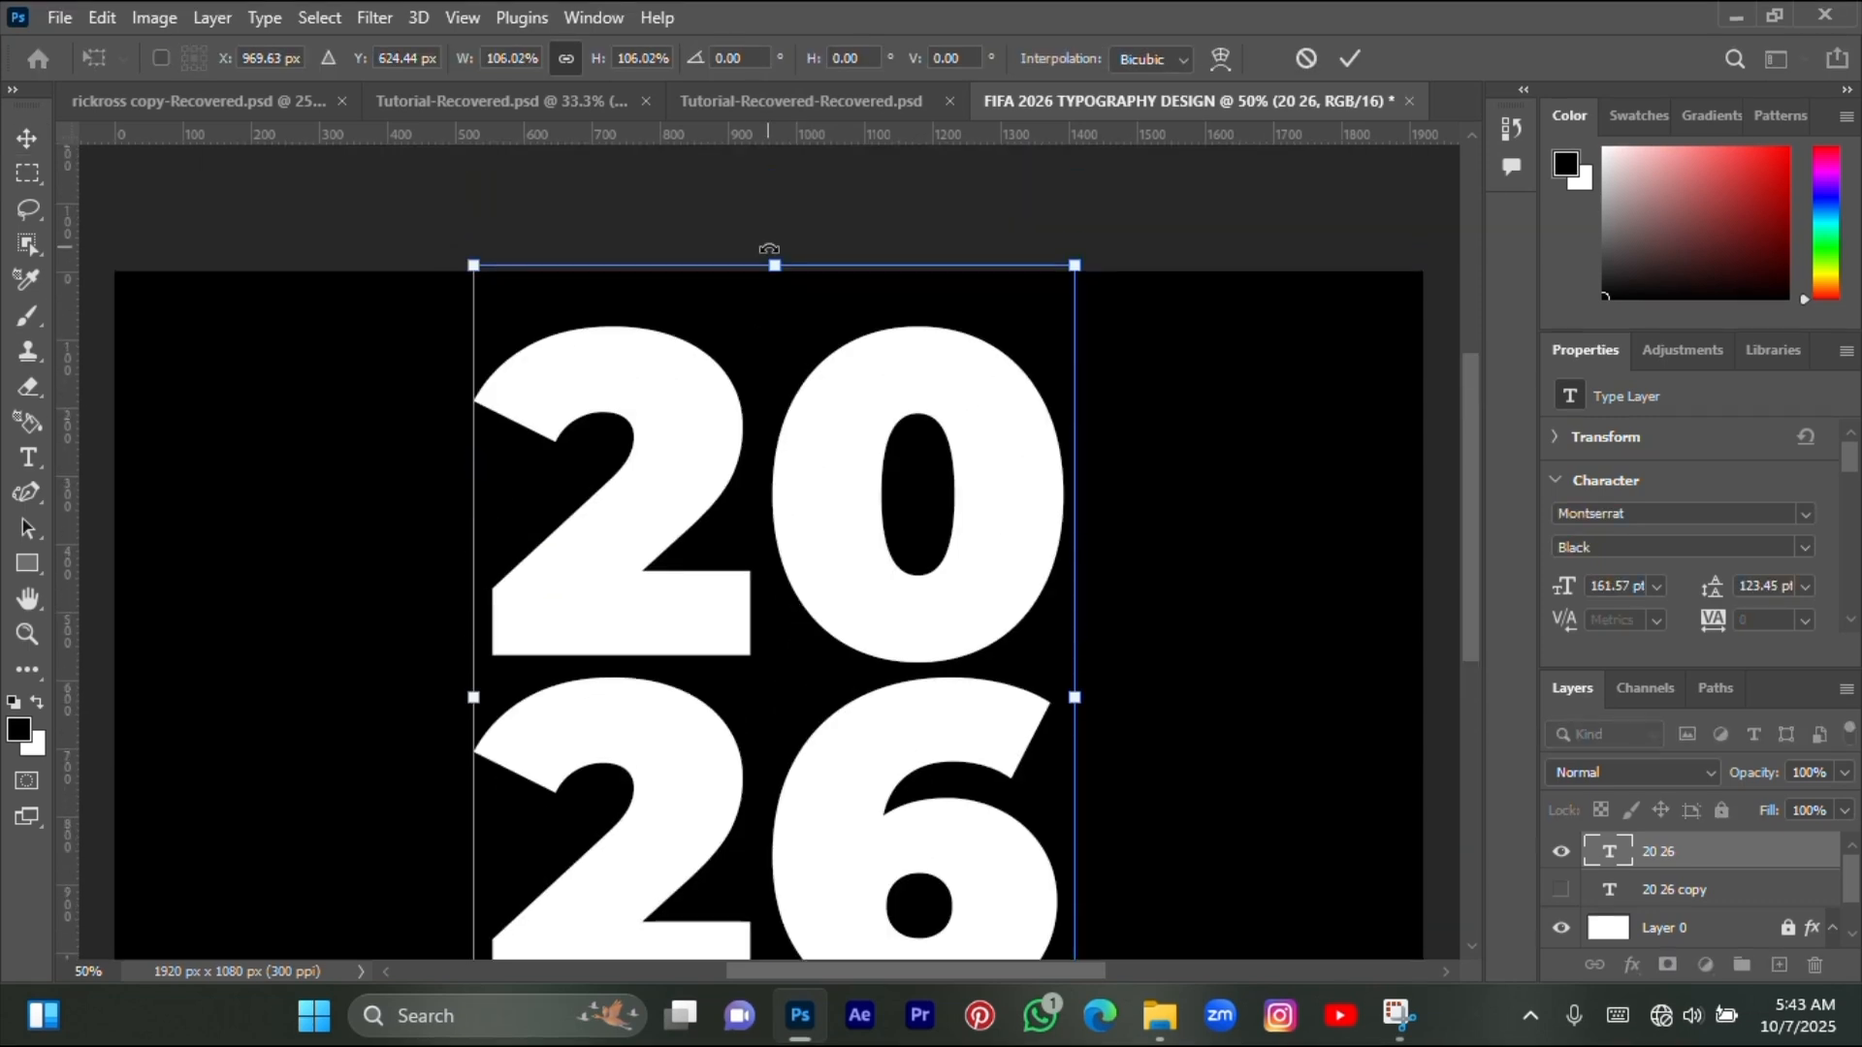
left_click_drag(777, 259, 781, 241)
key("Return")
scroll(911, 509, "down", 1)
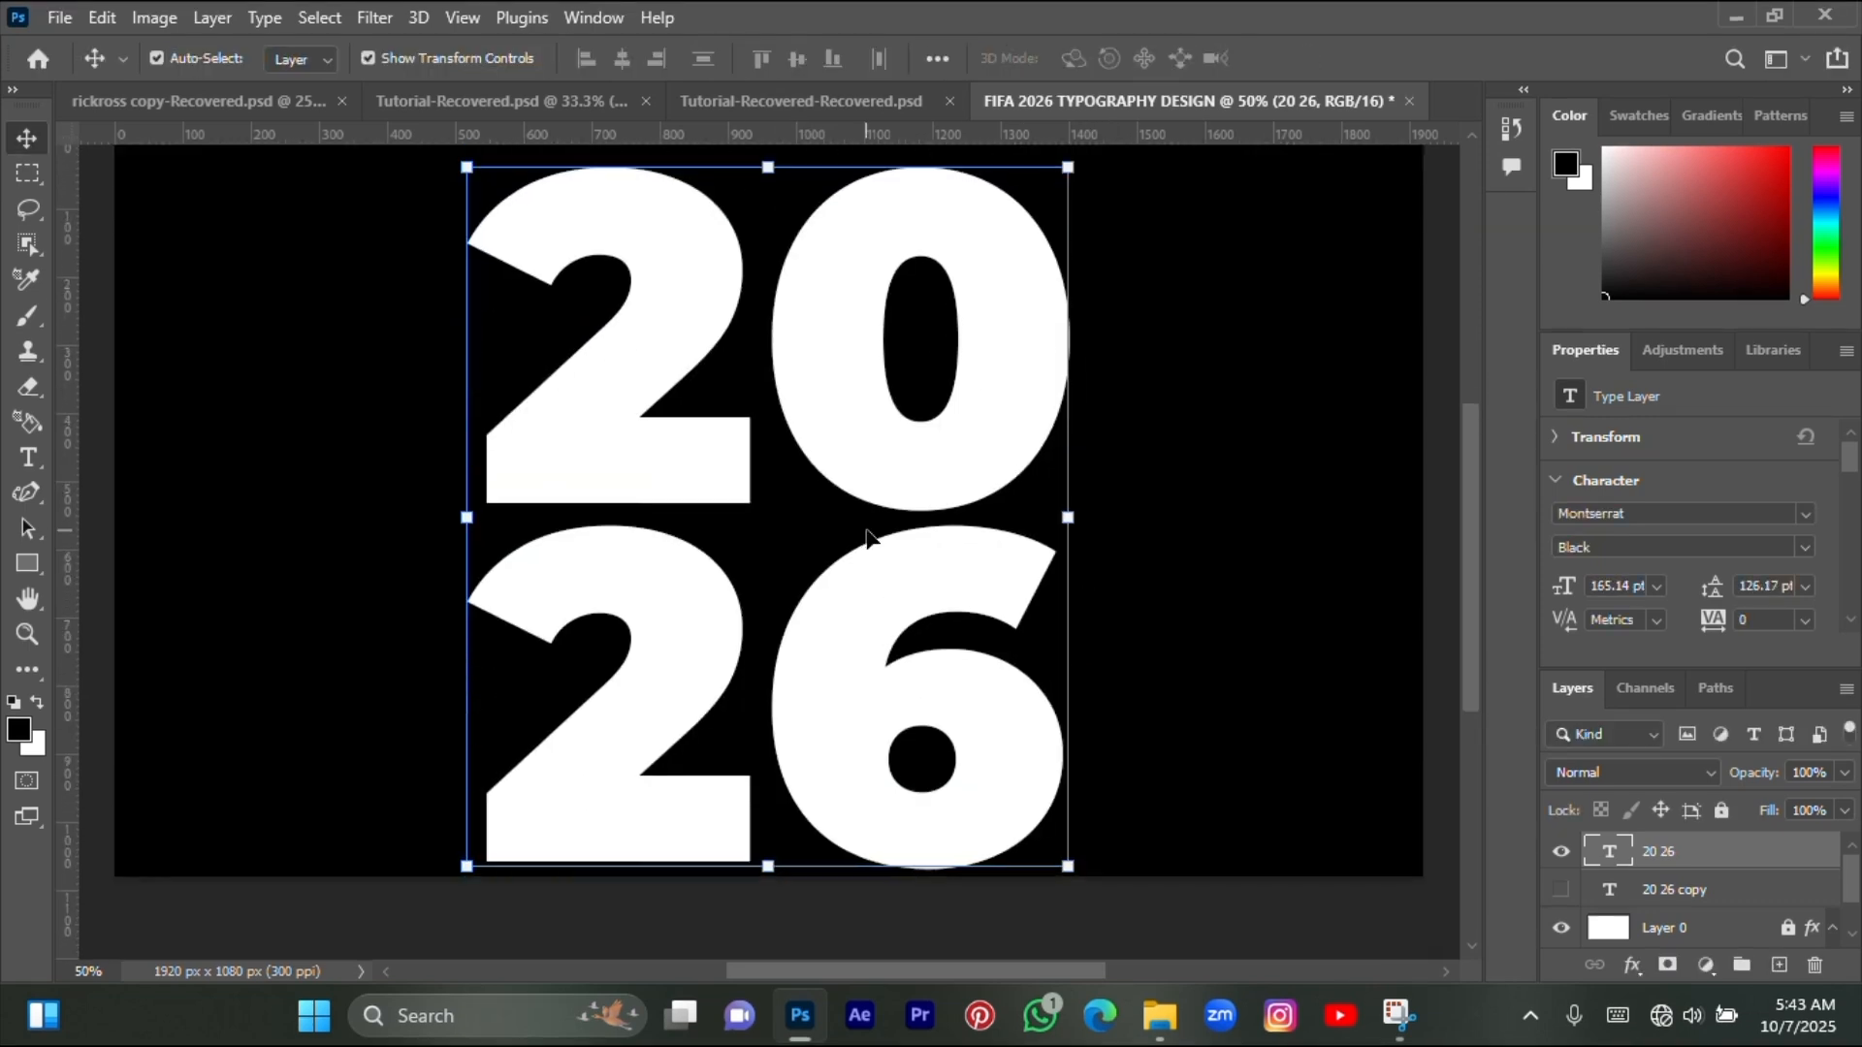
scroll(826, 469, "up", 2)
left_click(1176, 523)
scroll(931, 599, "down", 2)
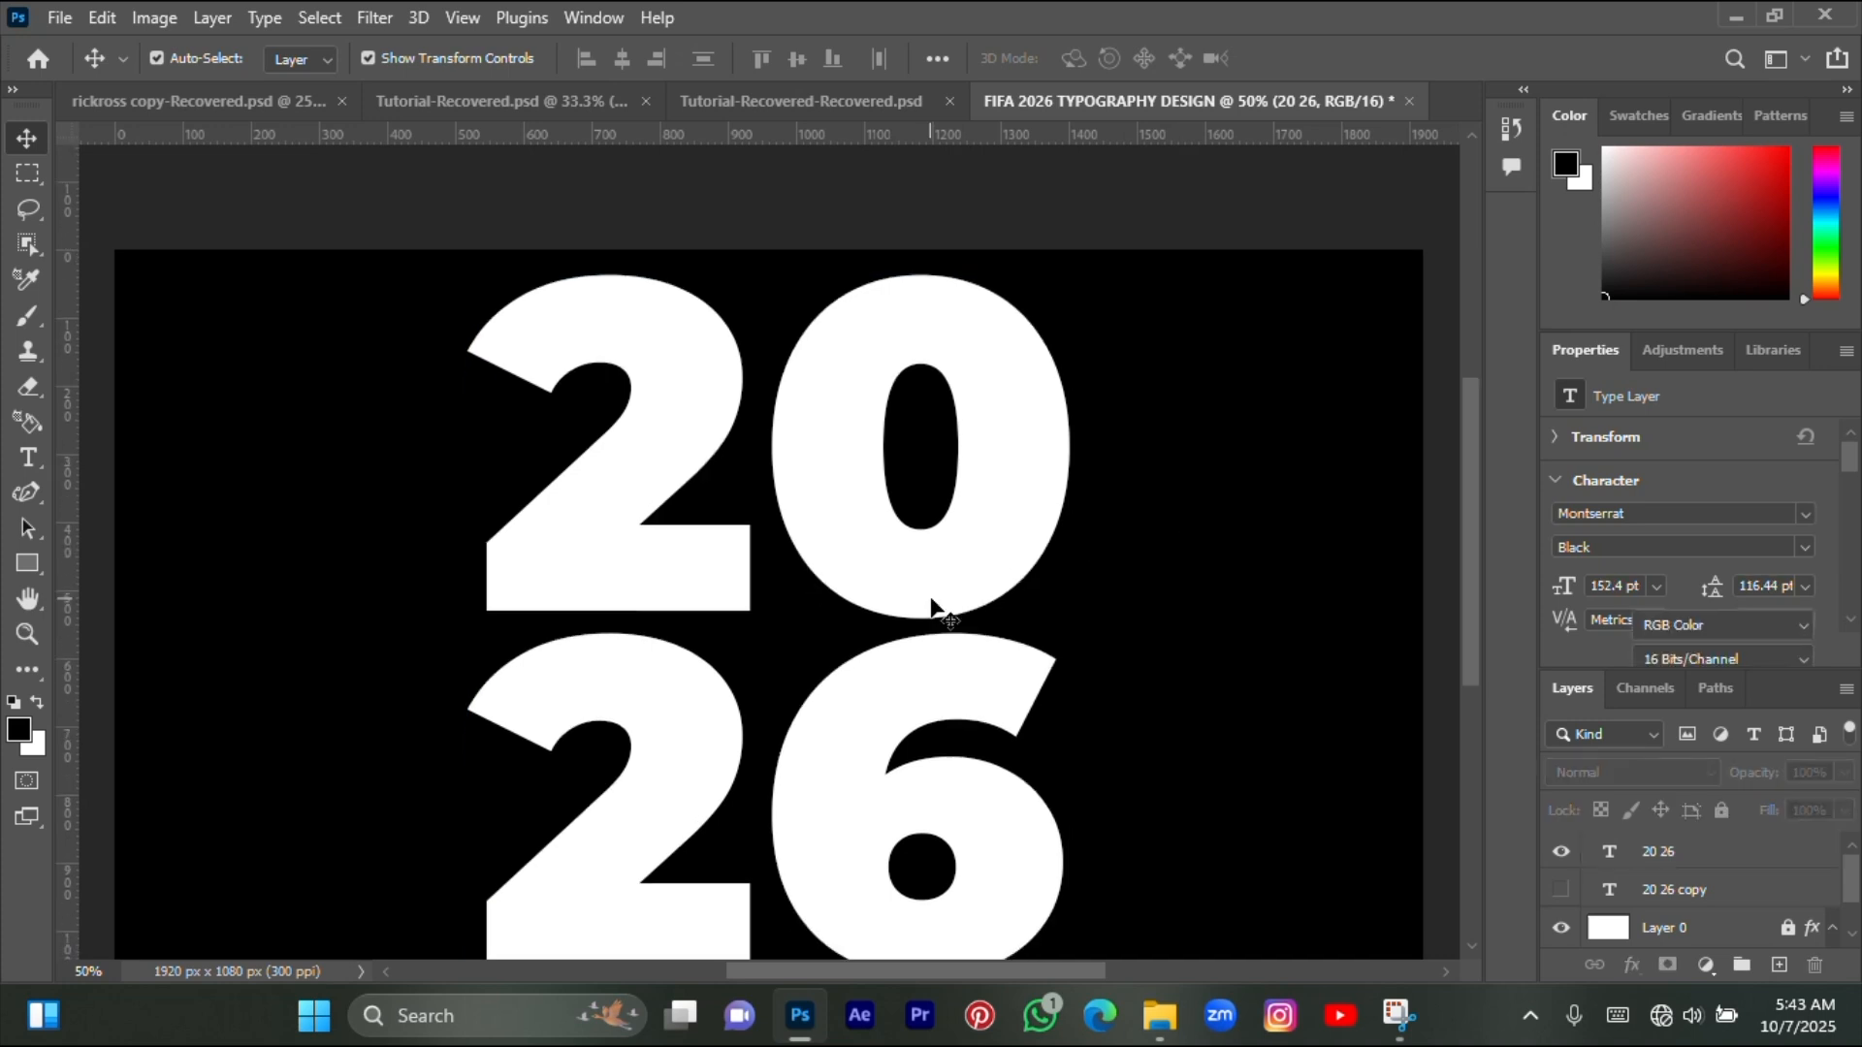
left_click(948, 574)
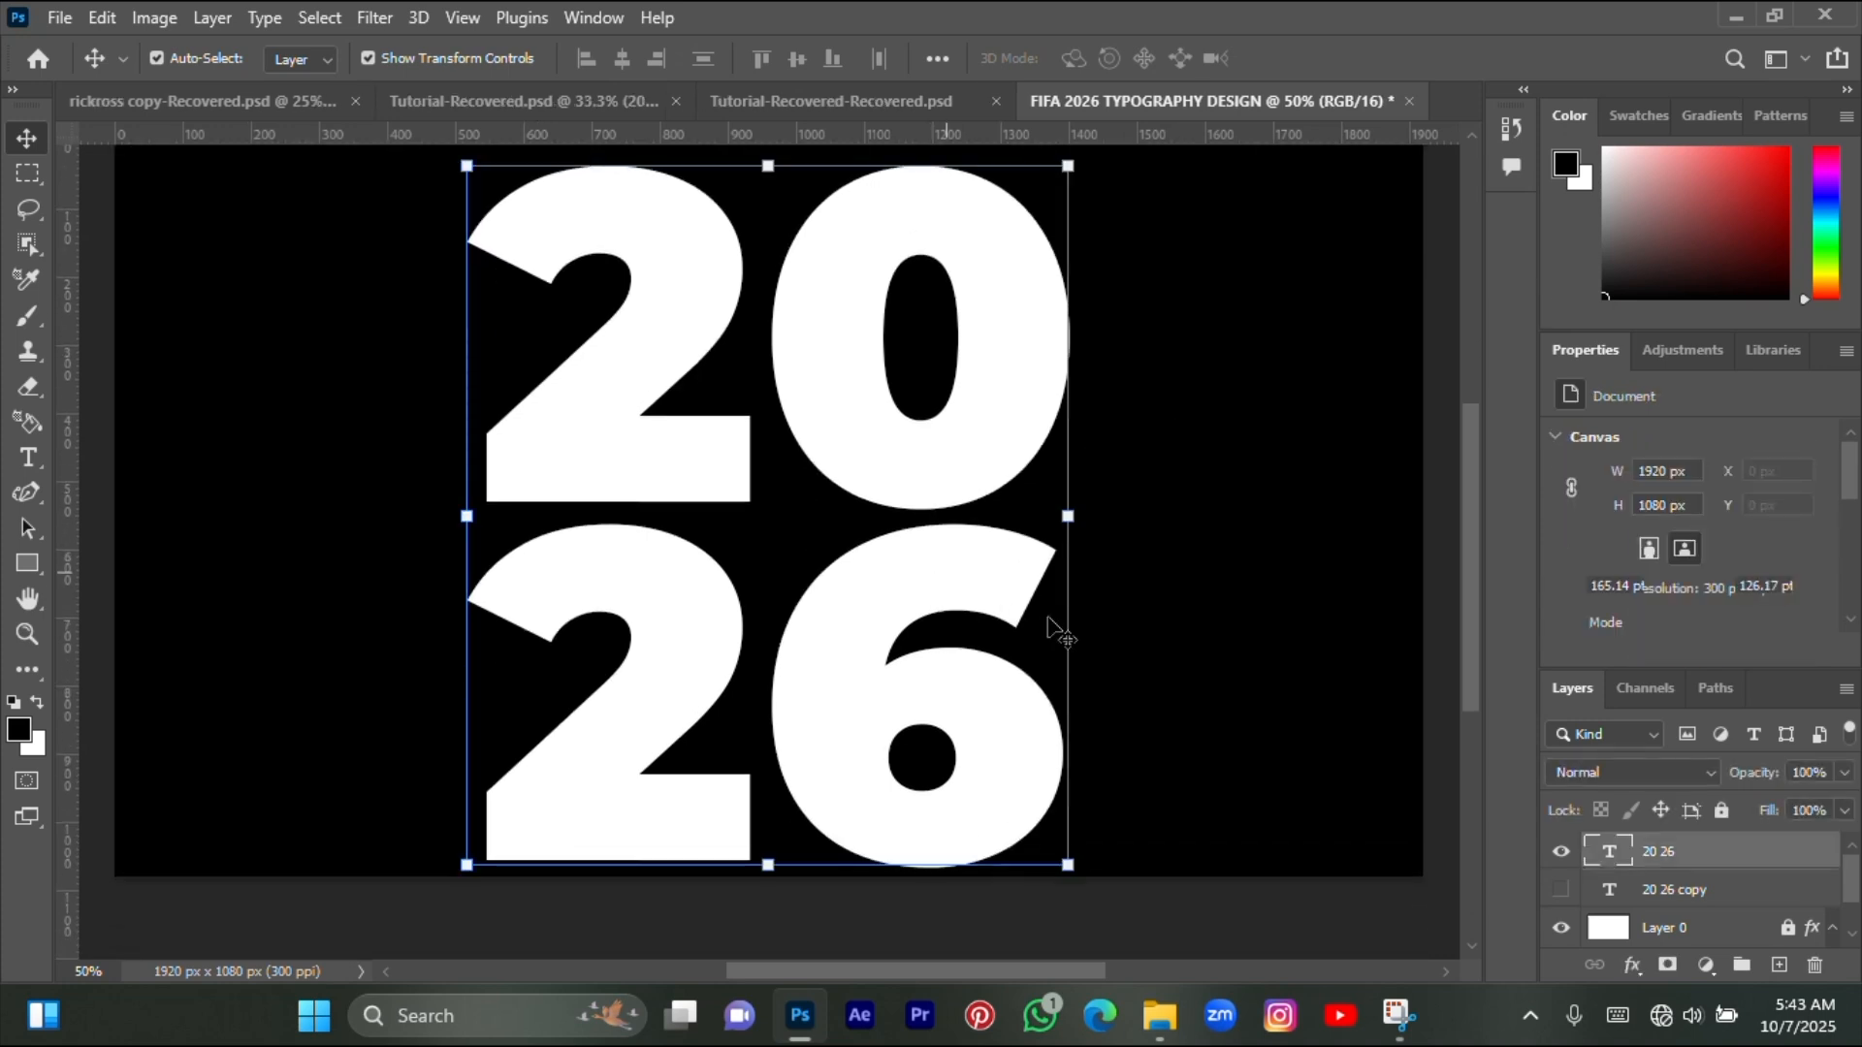
- Set the visible 20 26 layer's fill opacity to 0% and add a 4 px outside stroke with a black-to-white linear gradient
double_click(1766, 873)
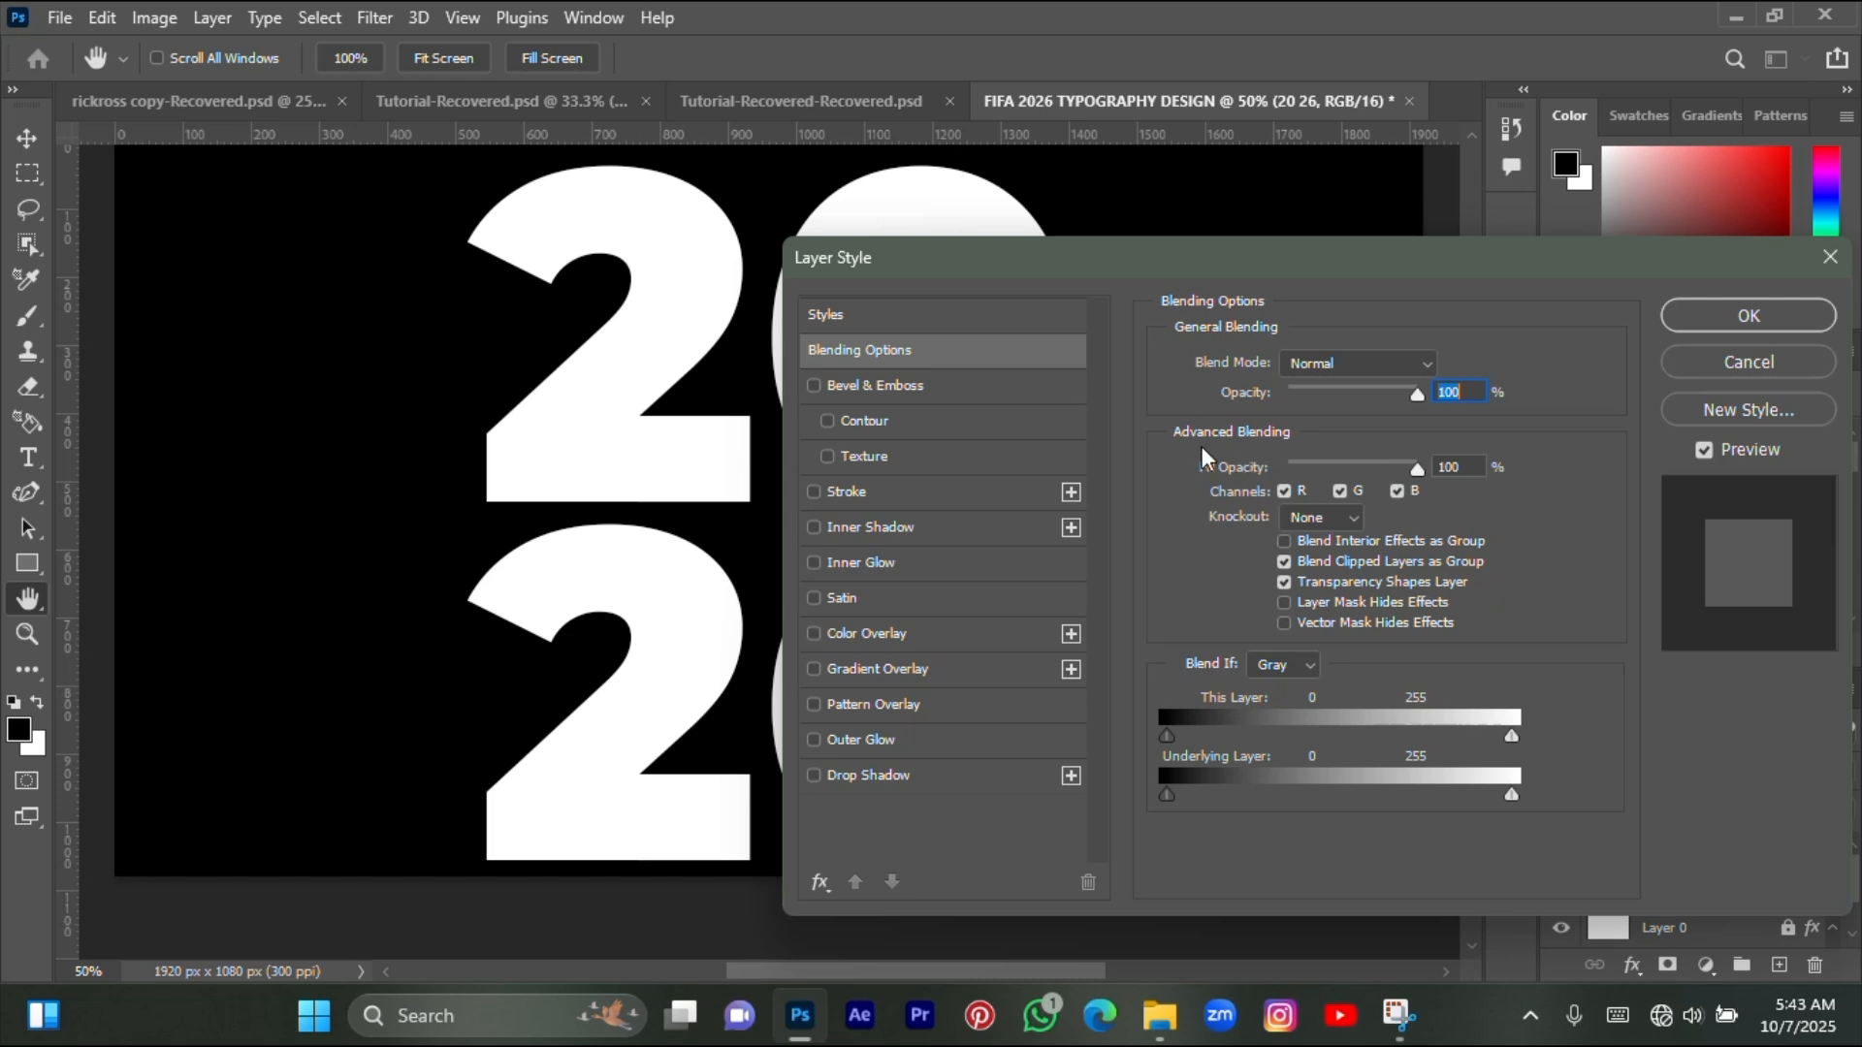
left_click_drag(1412, 469, 1256, 473)
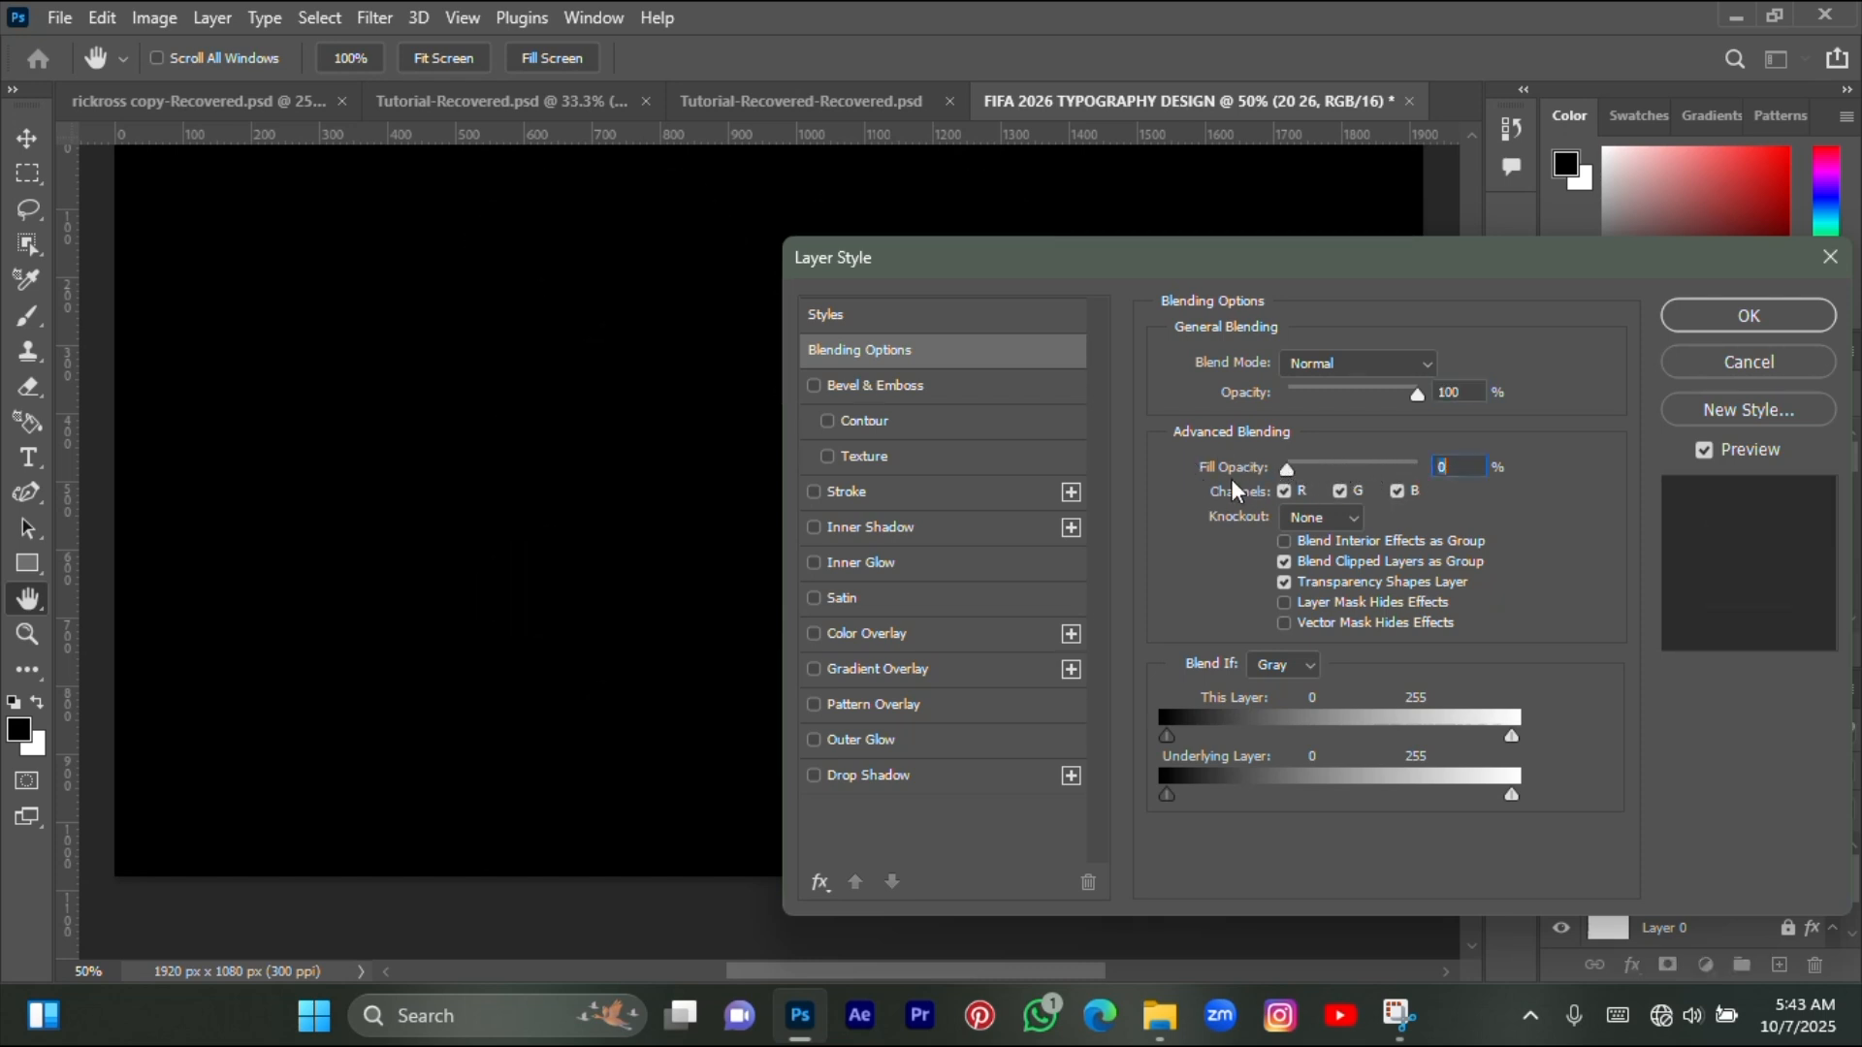
left_click(939, 493)
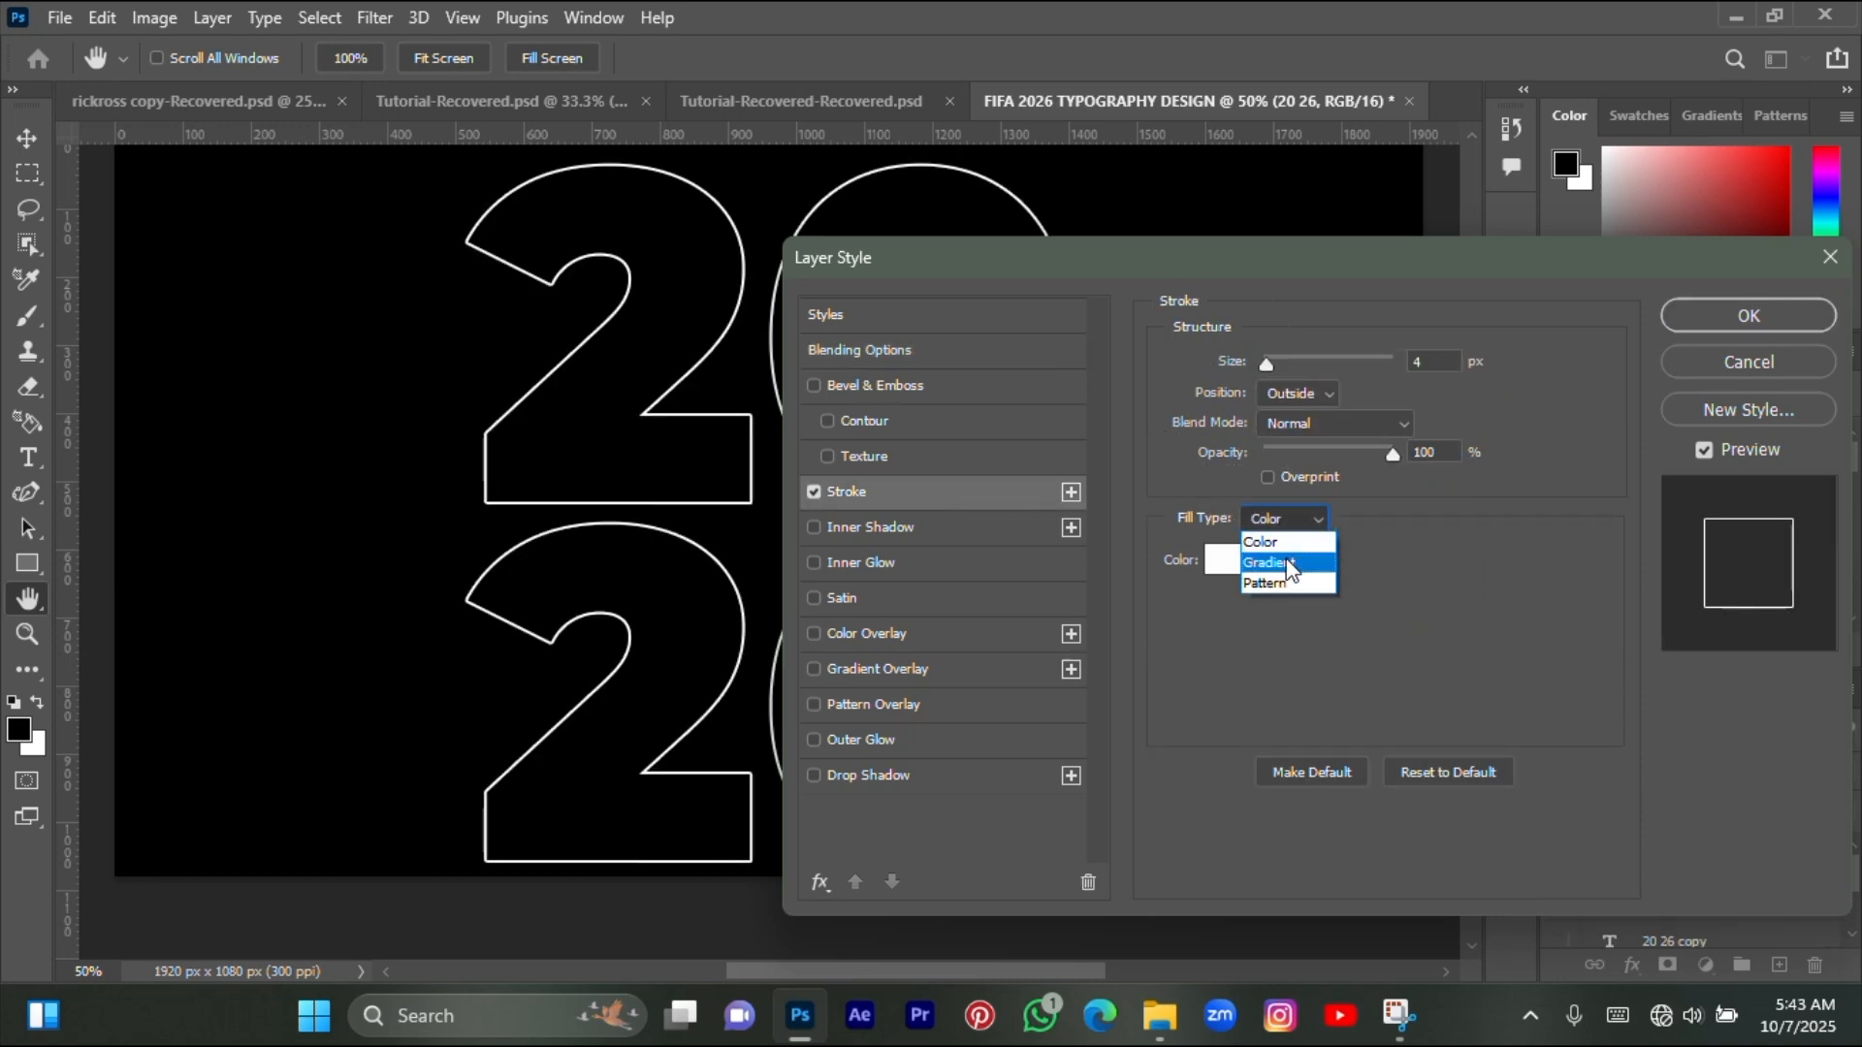
left_click(1278, 536)
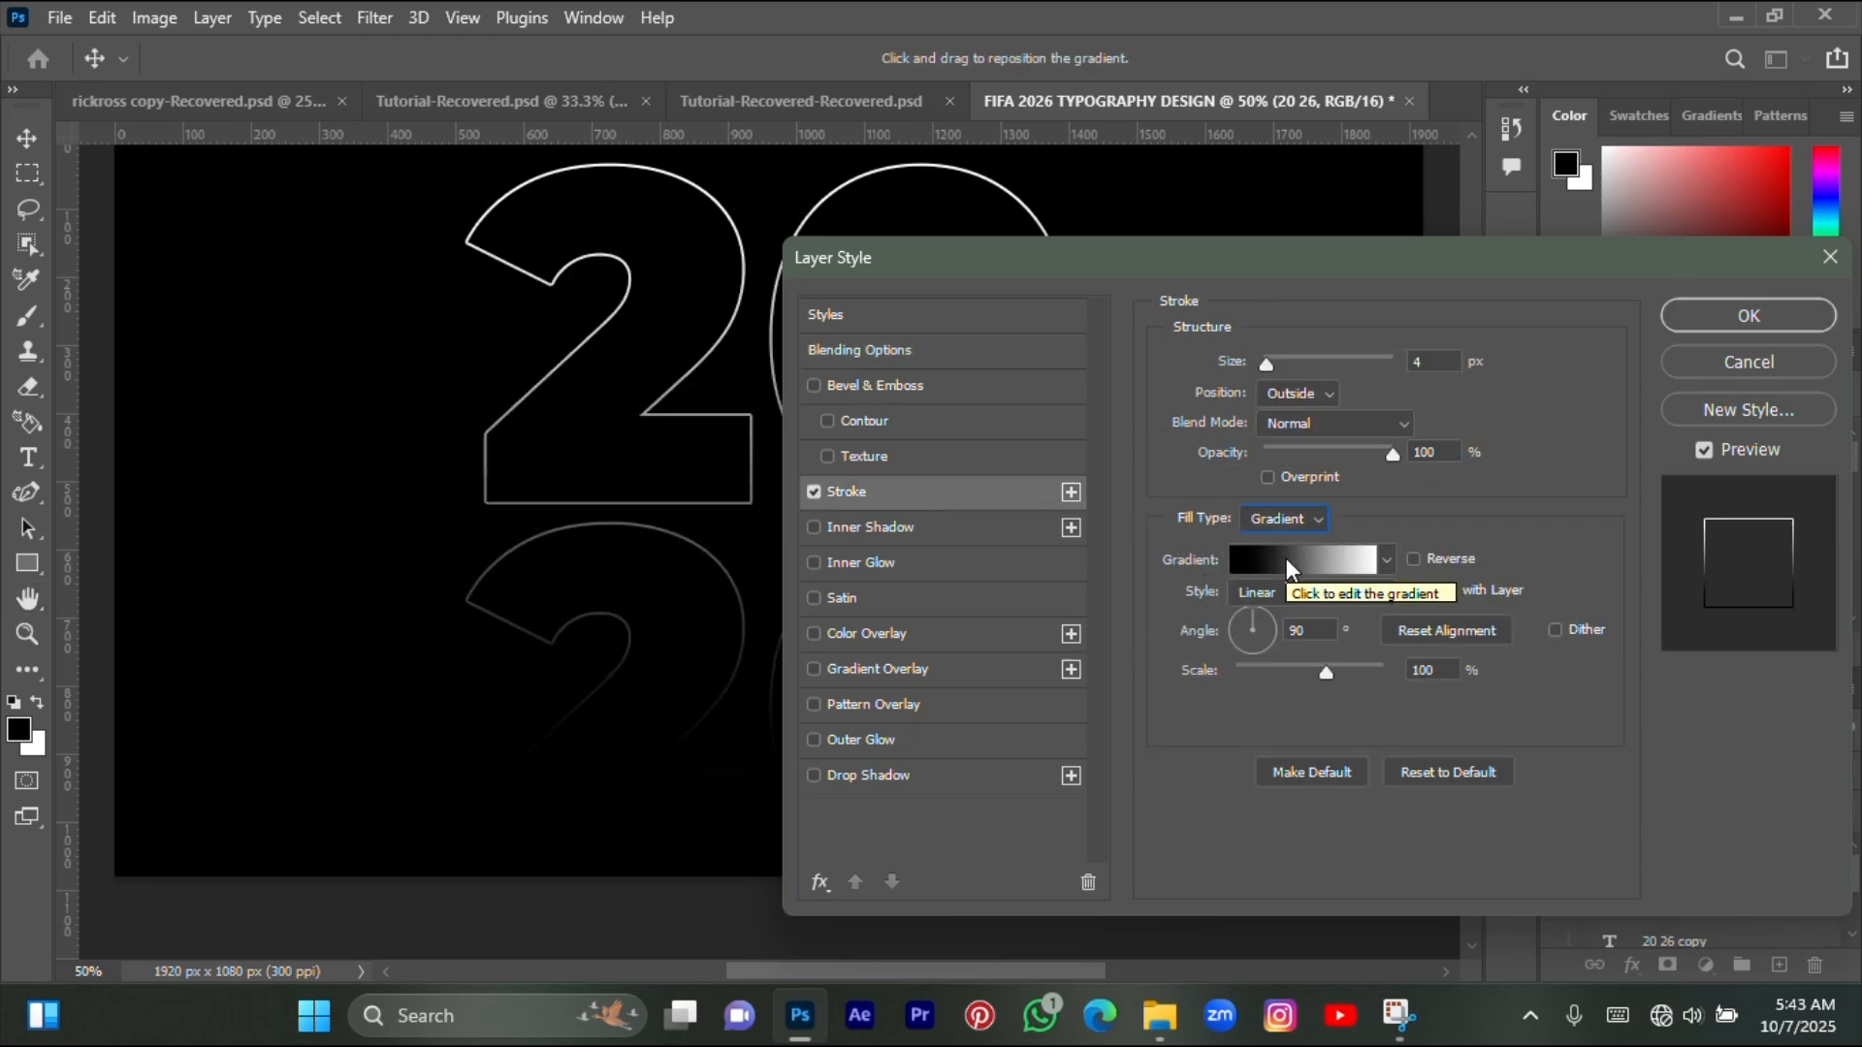
left_click(1693, 317)
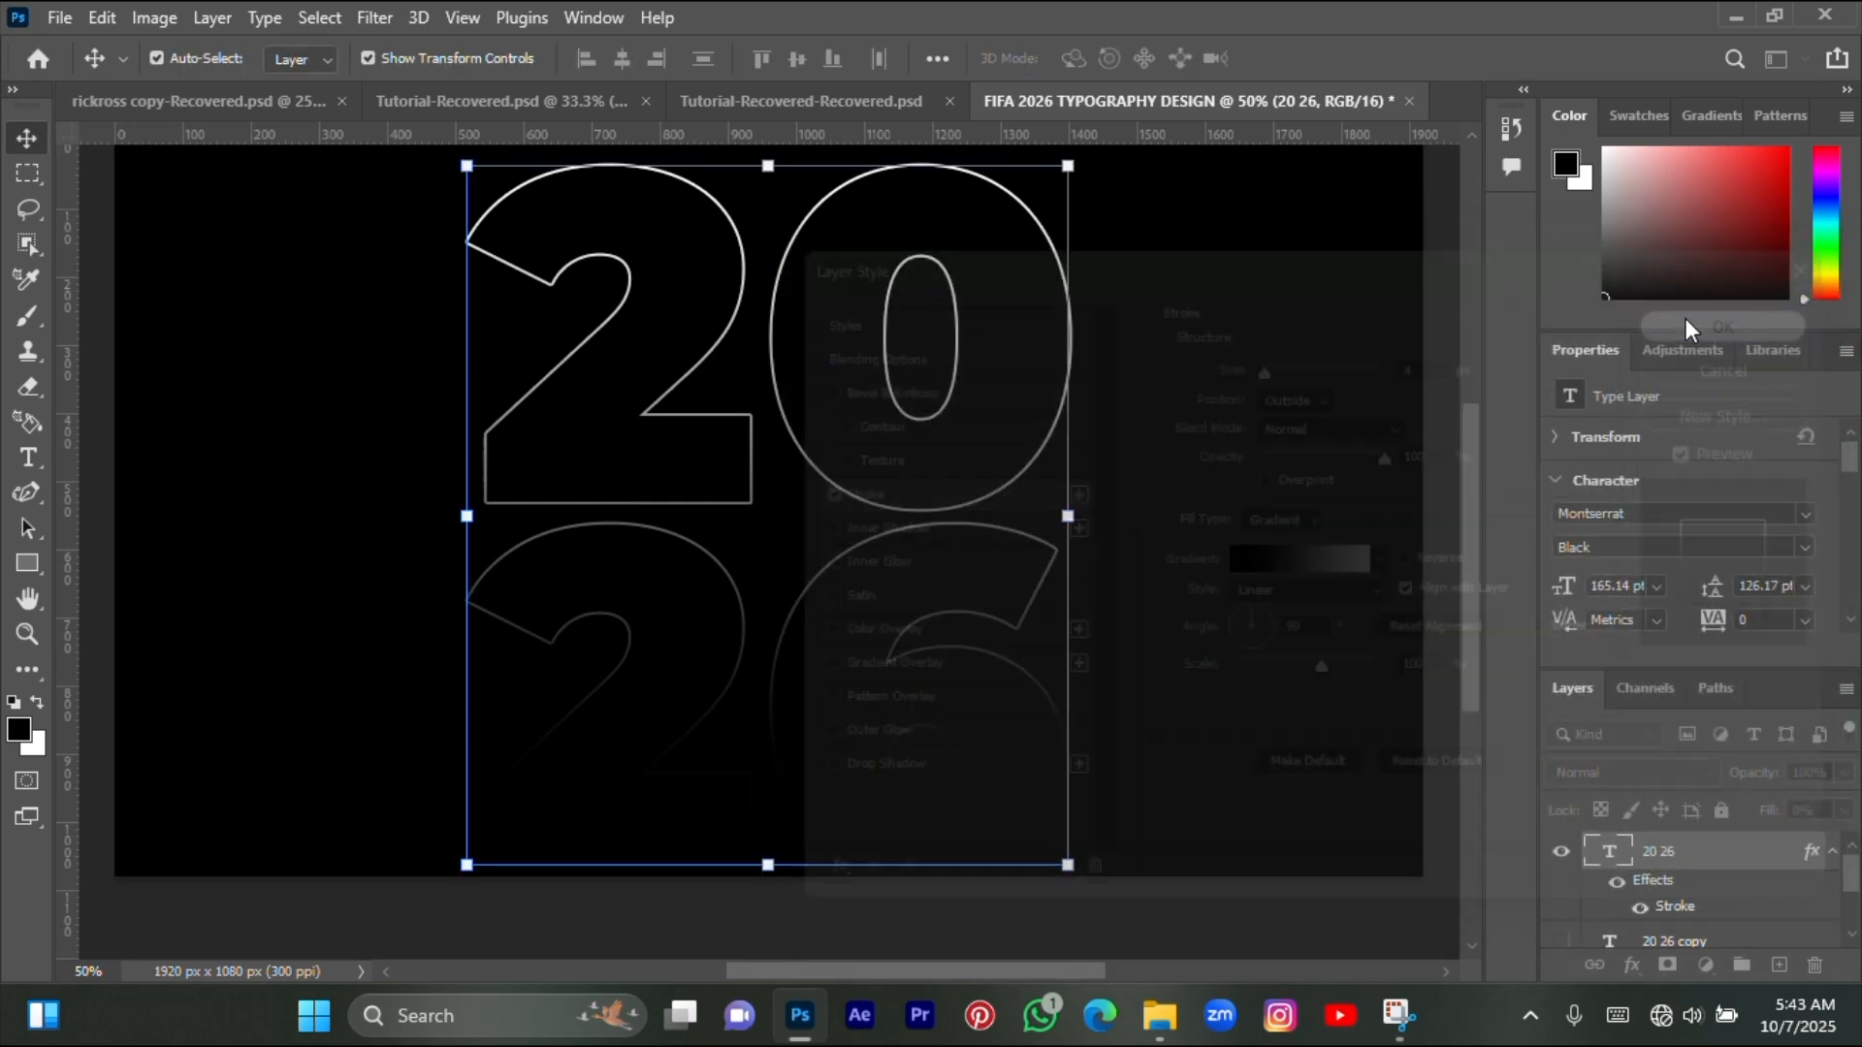
scroll(1115, 591, "up", 2)
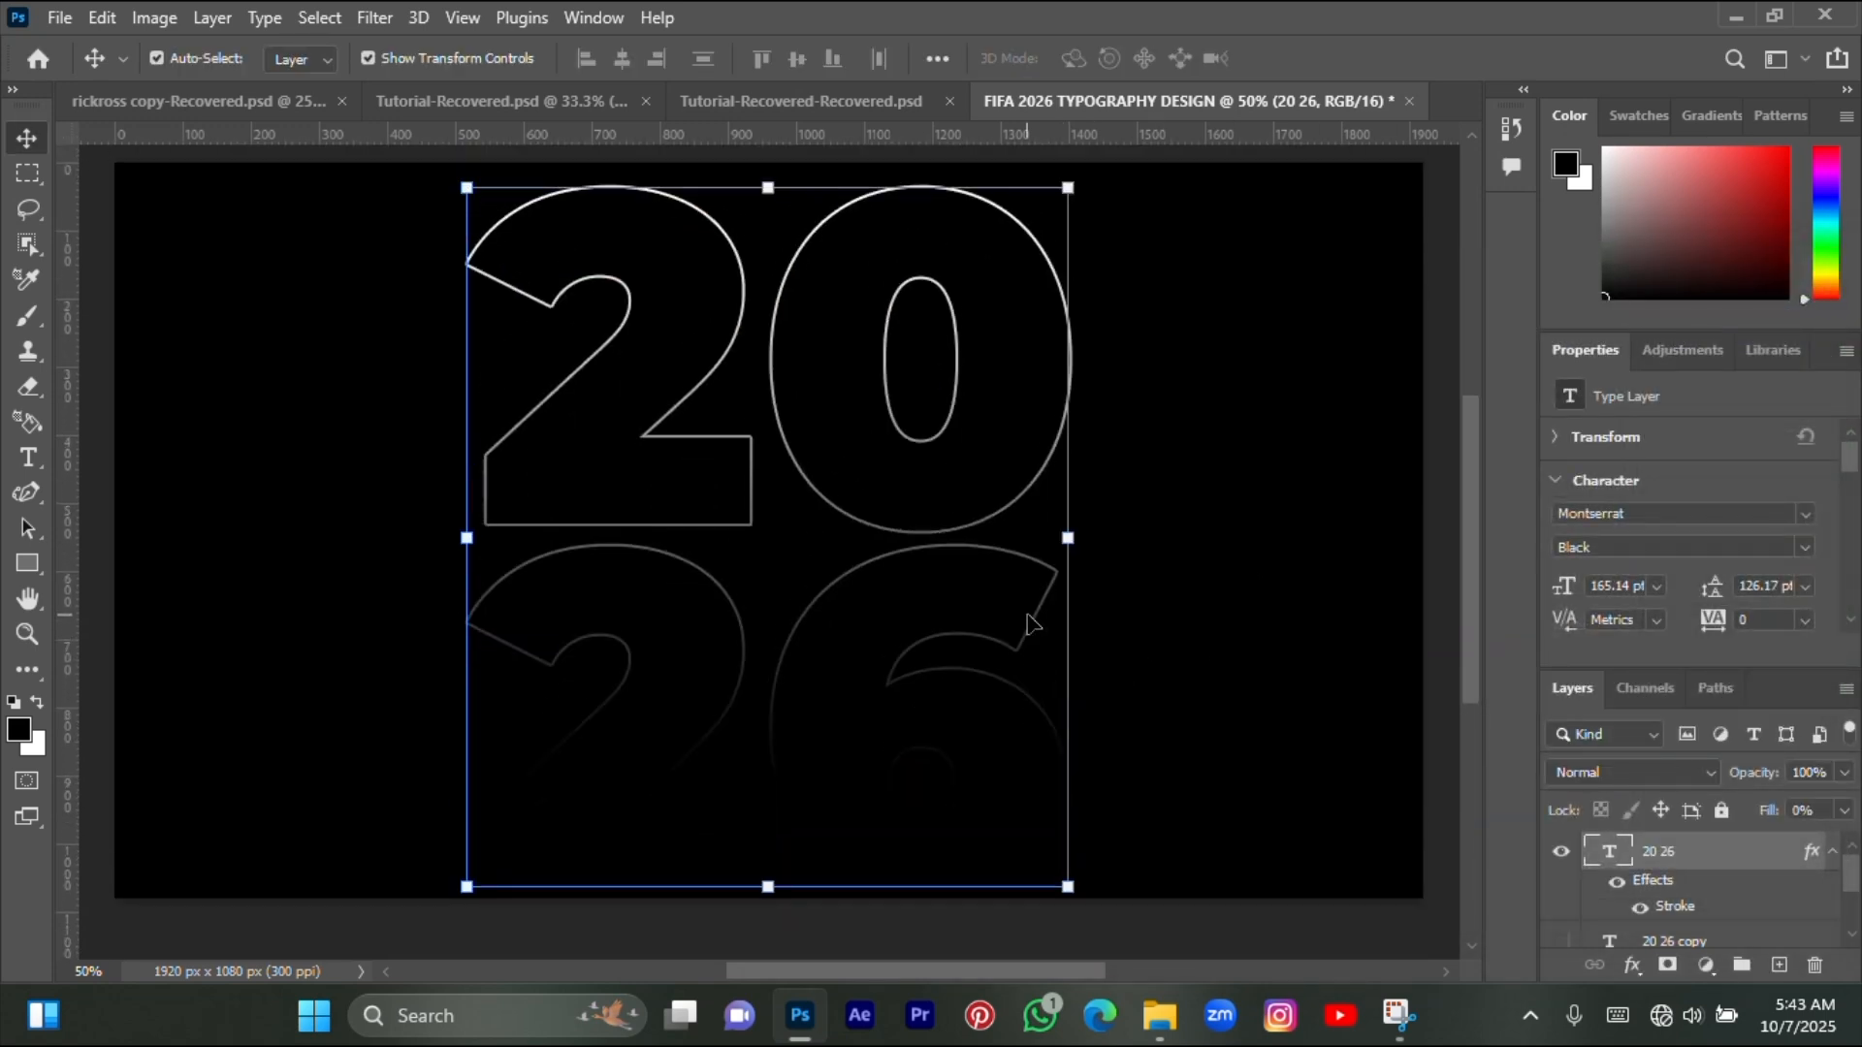
scroll(1027, 624, "up", 2)
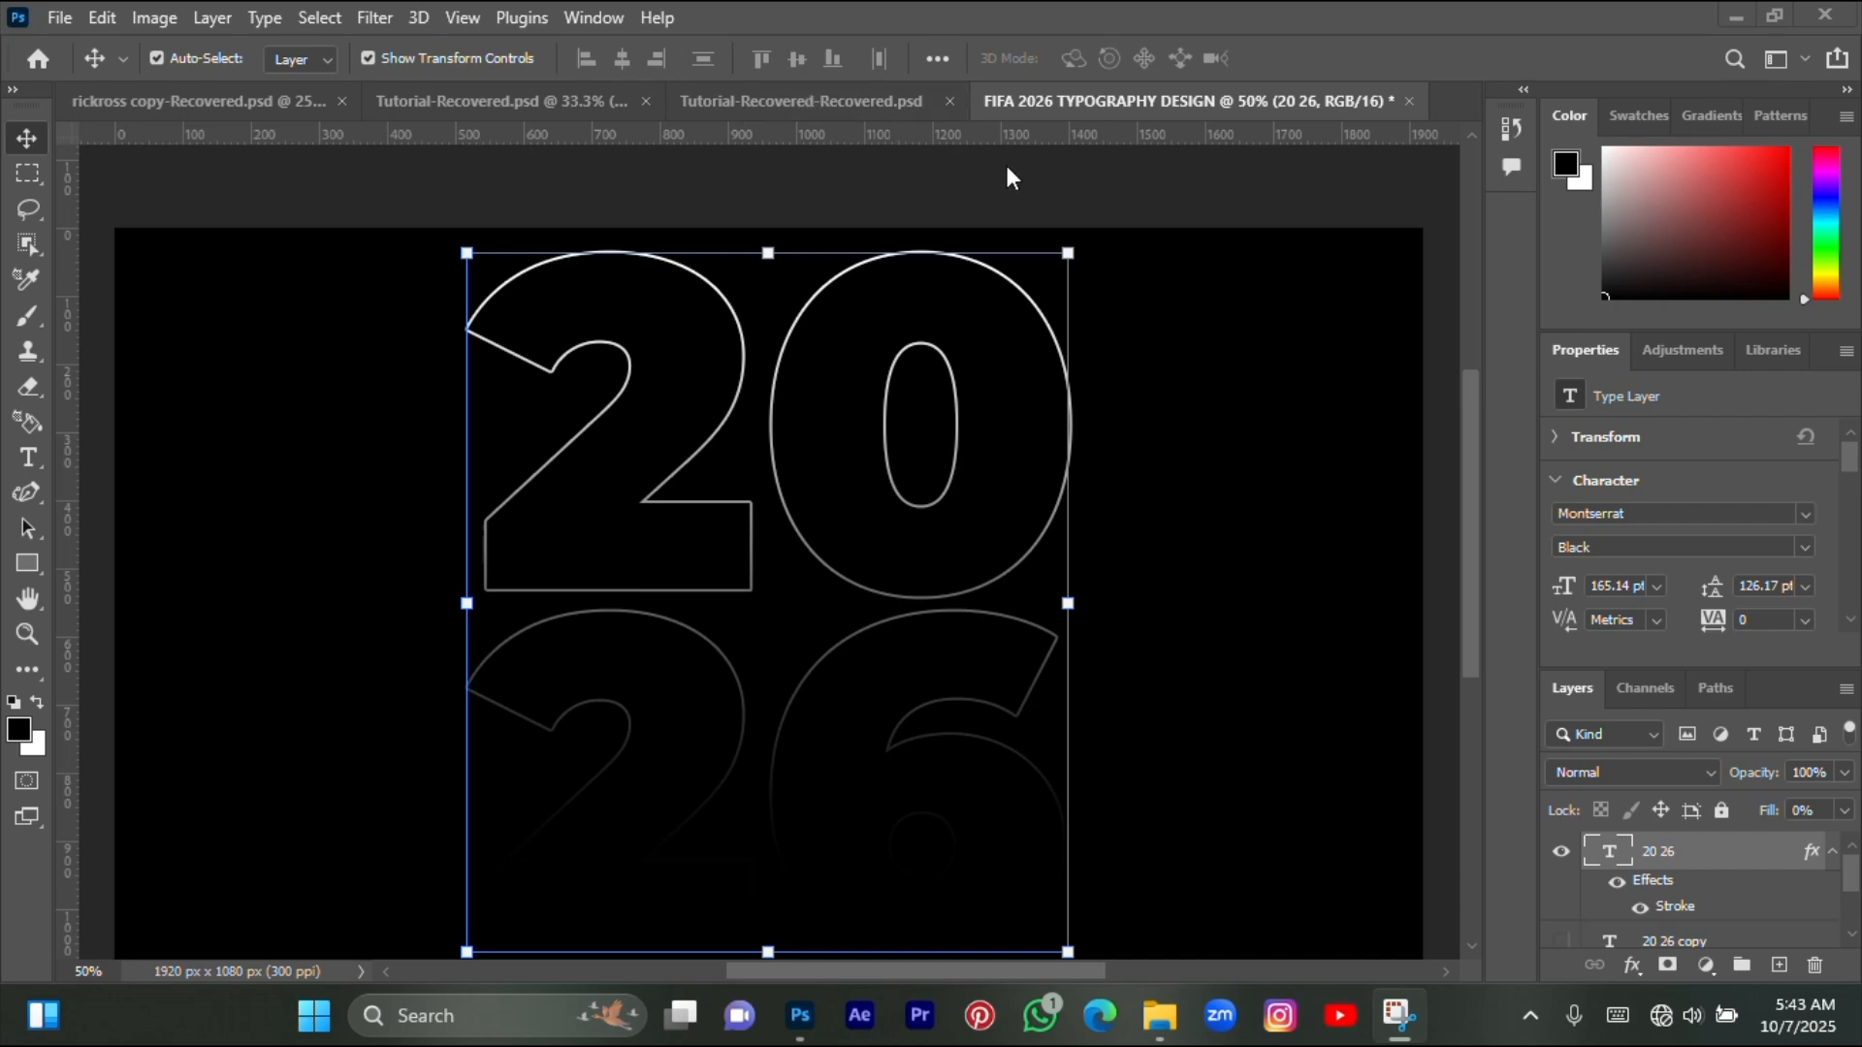
- Examine the gradient overlay settings of the 20 26 text in the Tutorial-Recovered-Recovered.psd reference document
left_click(859, 108)
left_click(700, 686)
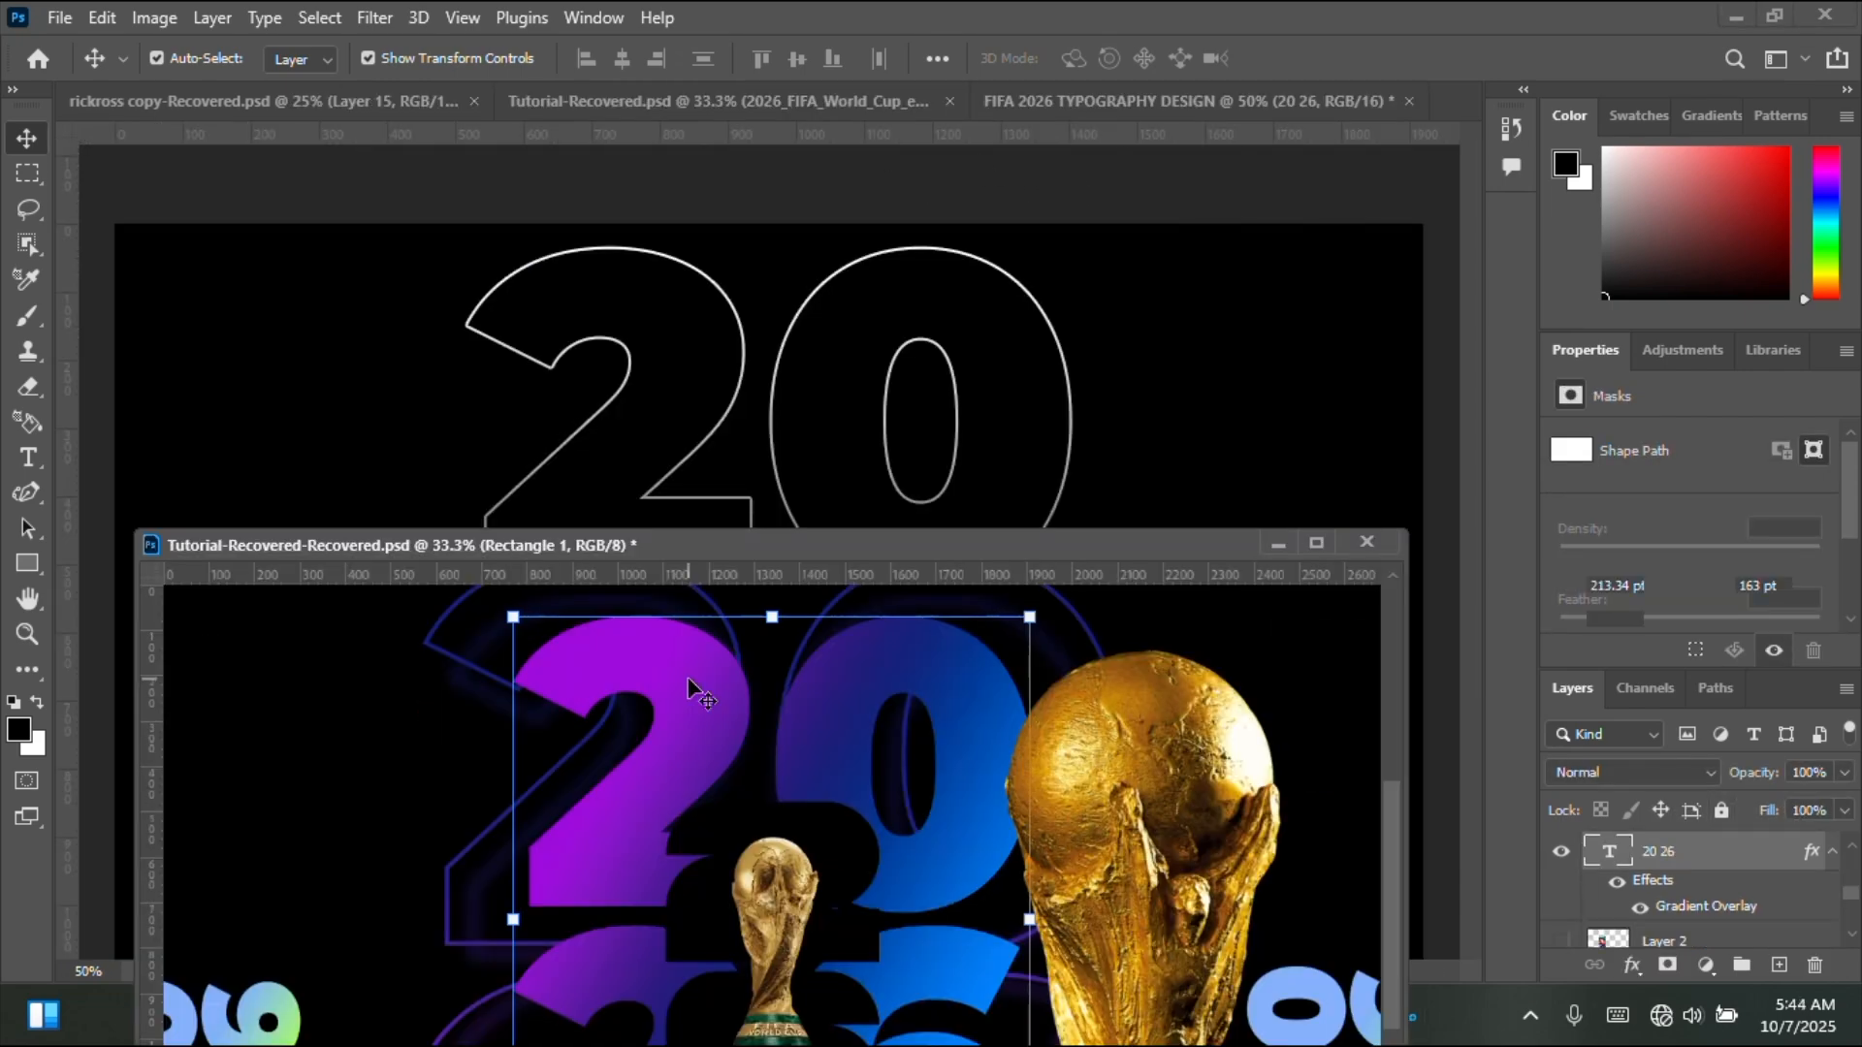
scroll(702, 683, "up", 1)
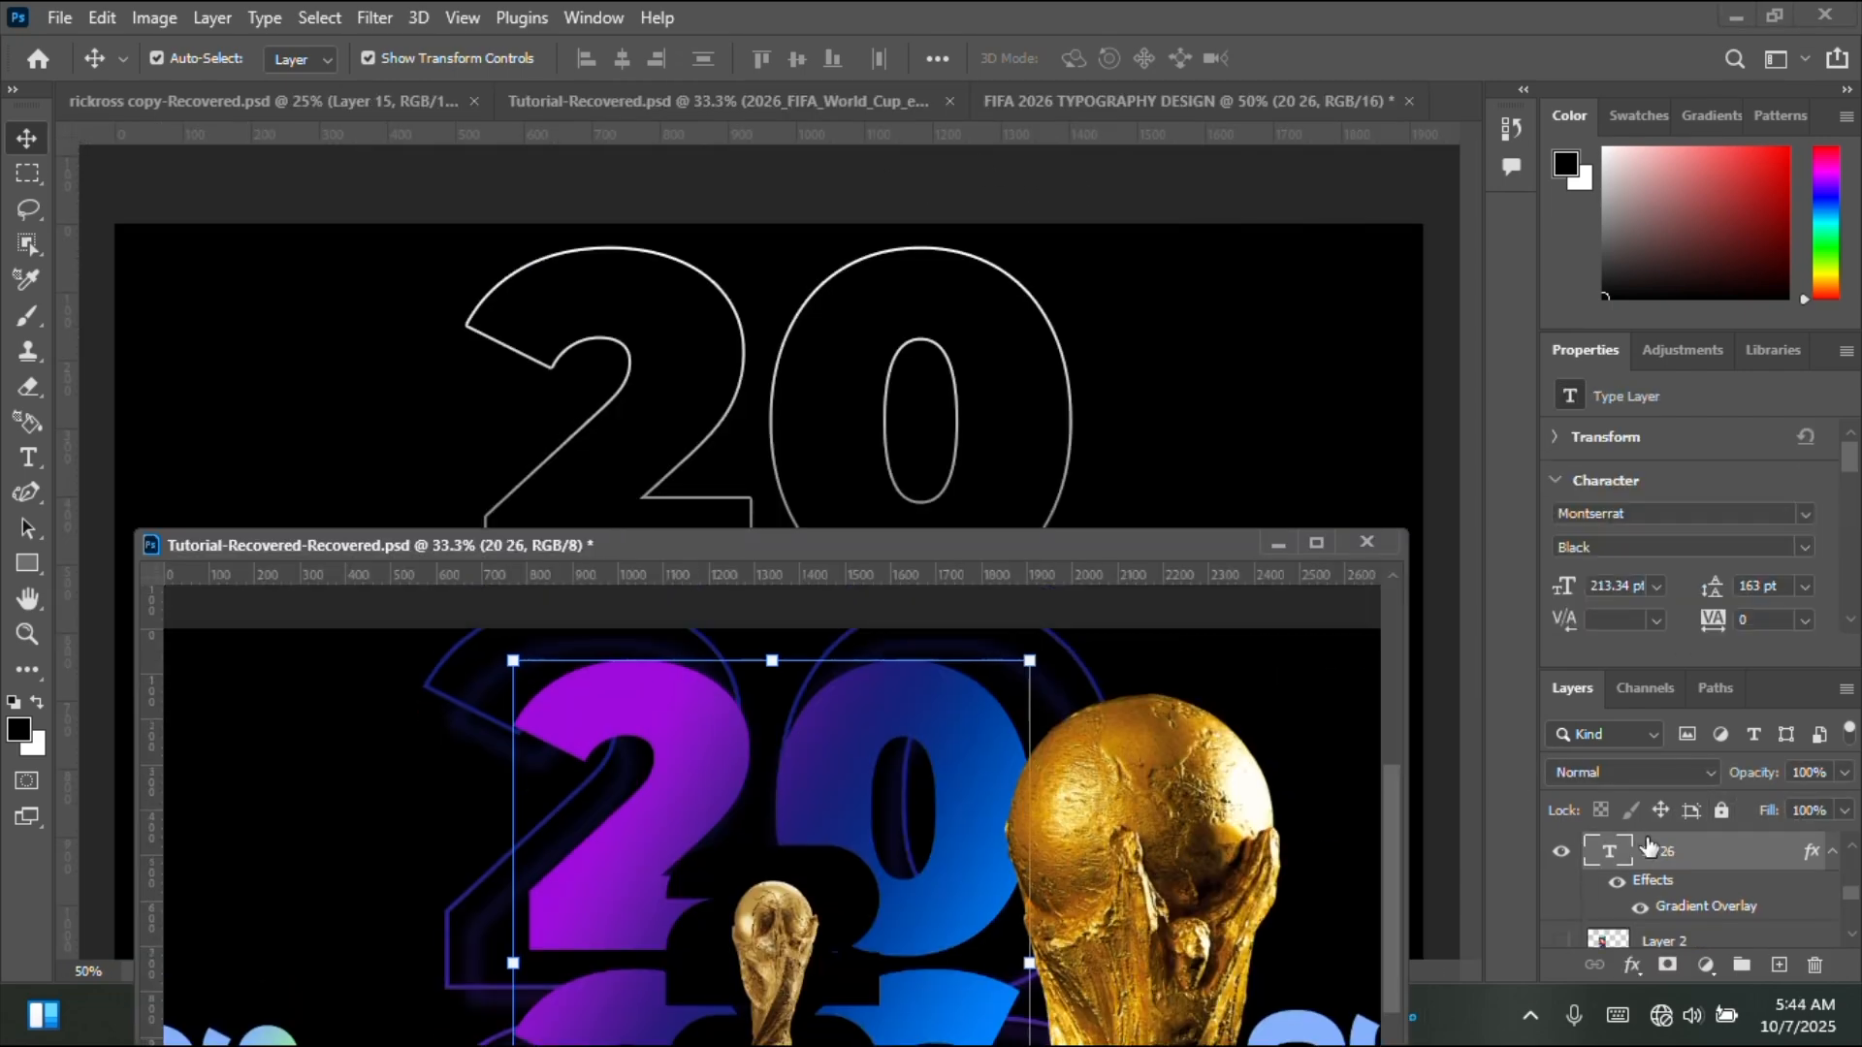
double_click(1704, 909)
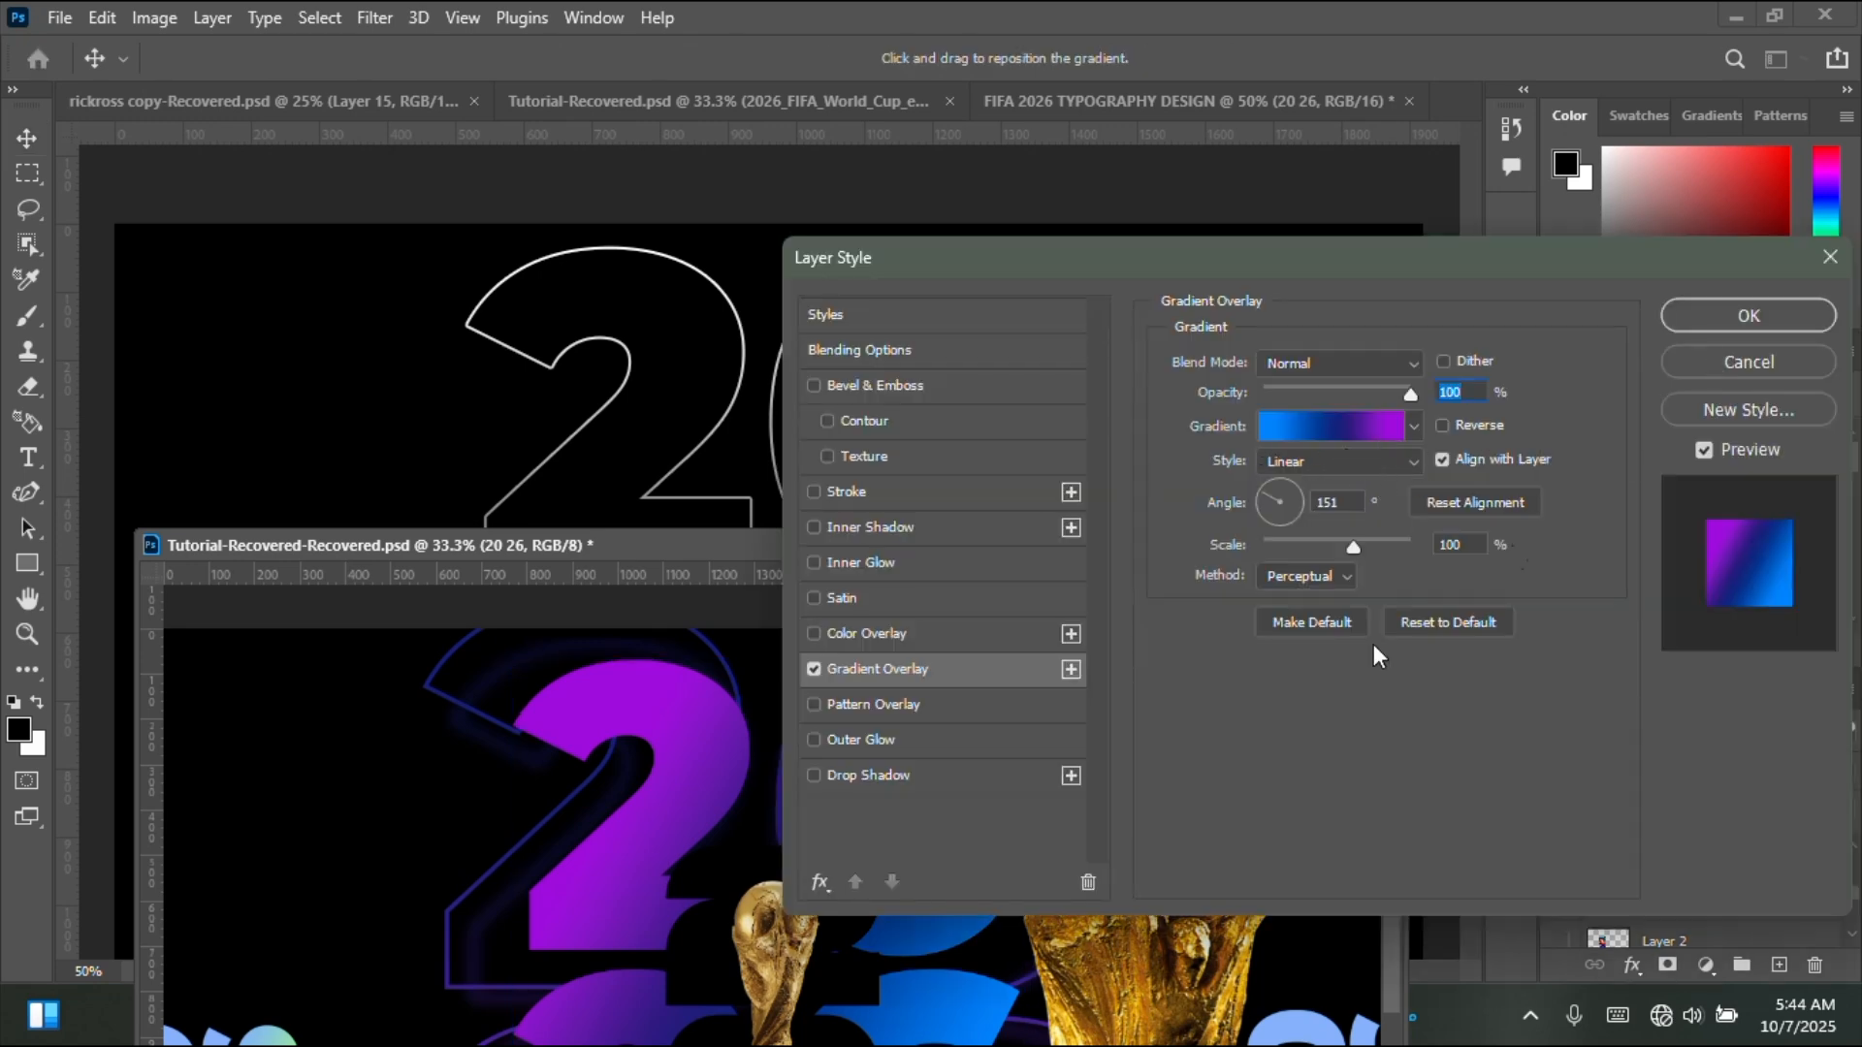
left_click(1726, 365)
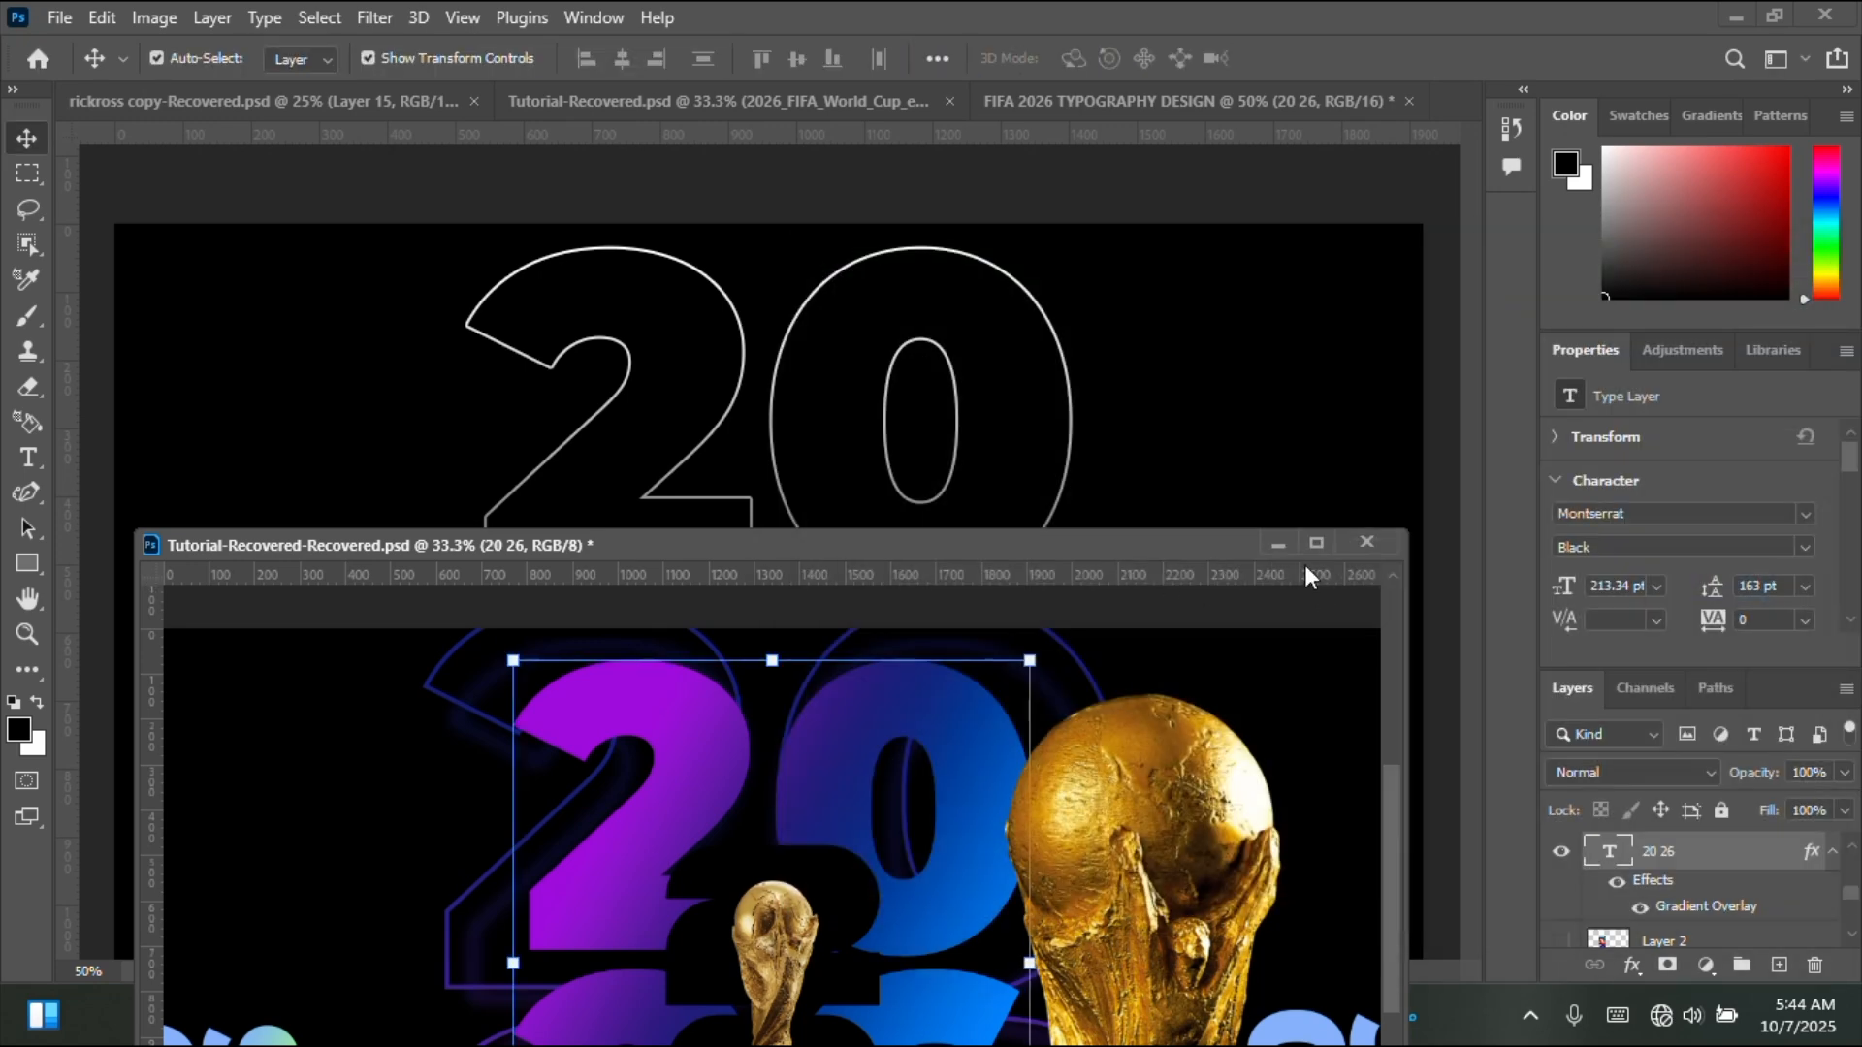
- Copy the layer effects from the reference document's 20 26 text onto the outlined 20 26 text in the FIFA design and minimize the reference
left_click_drag(1213, 550, 1195, 597)
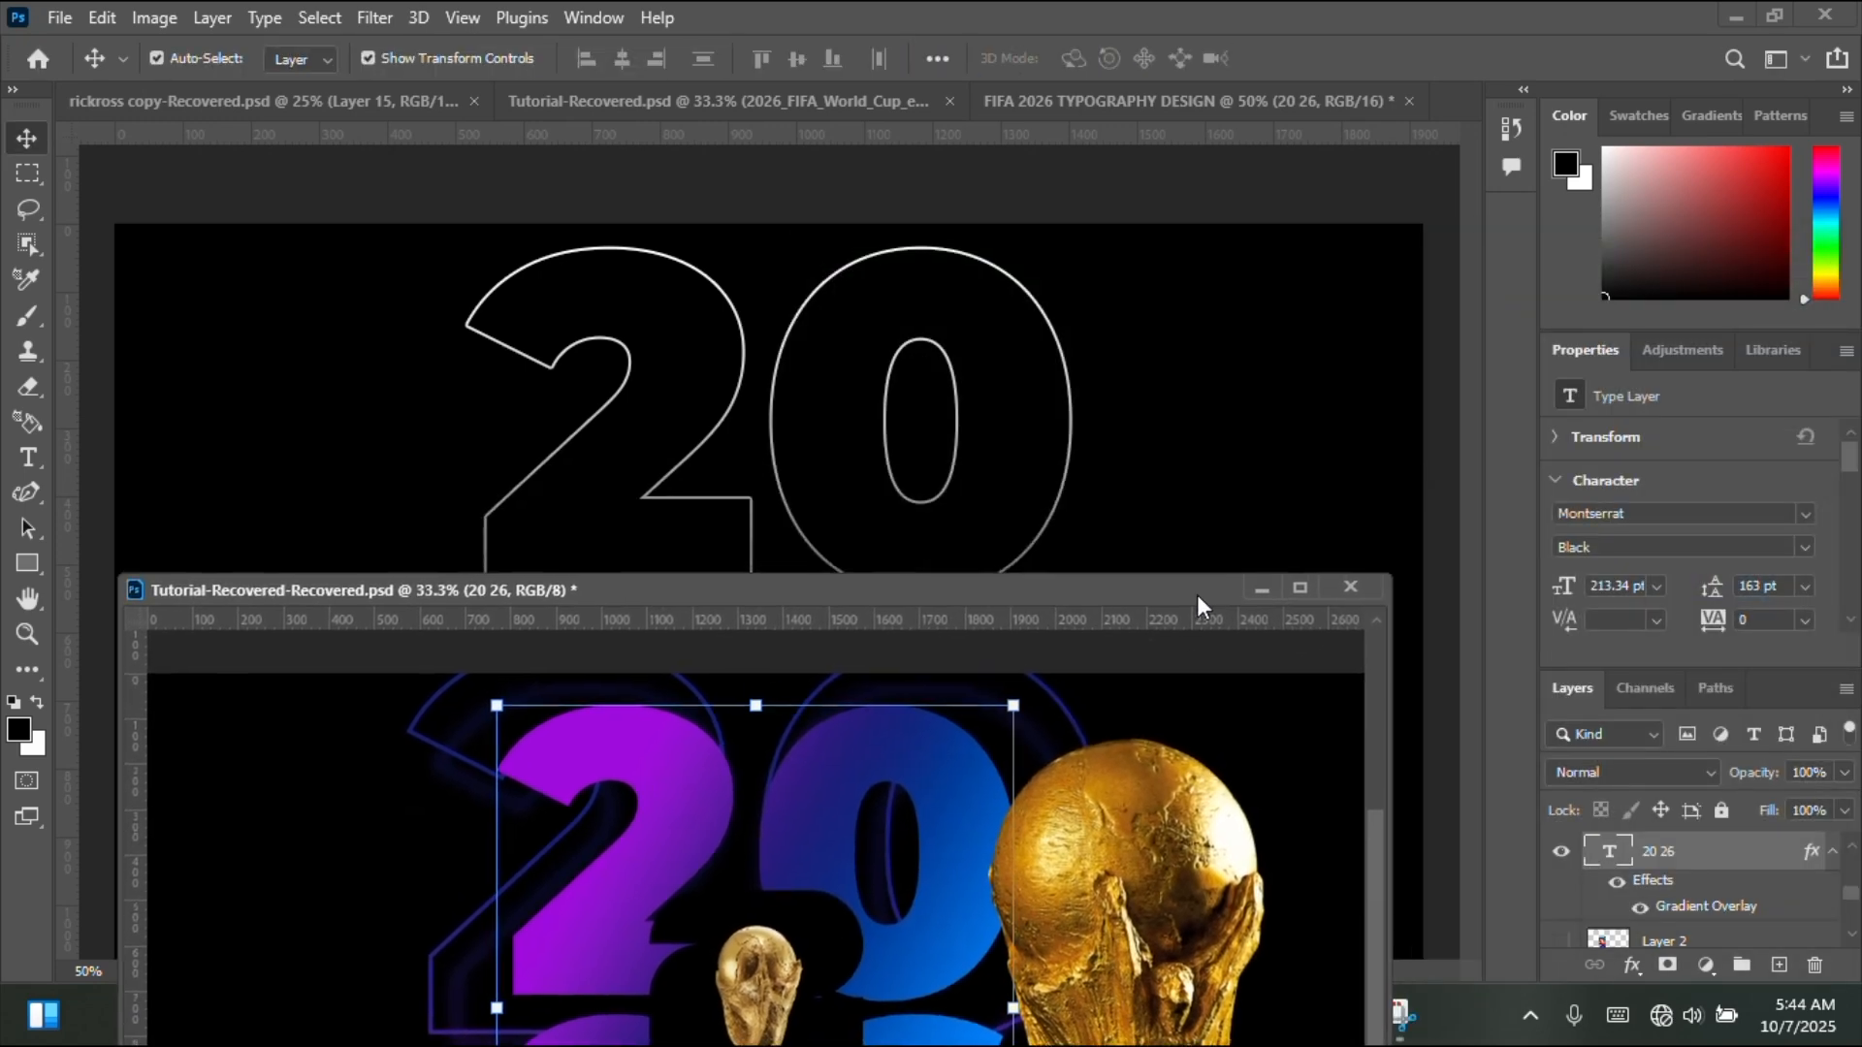
left_click(1070, 380)
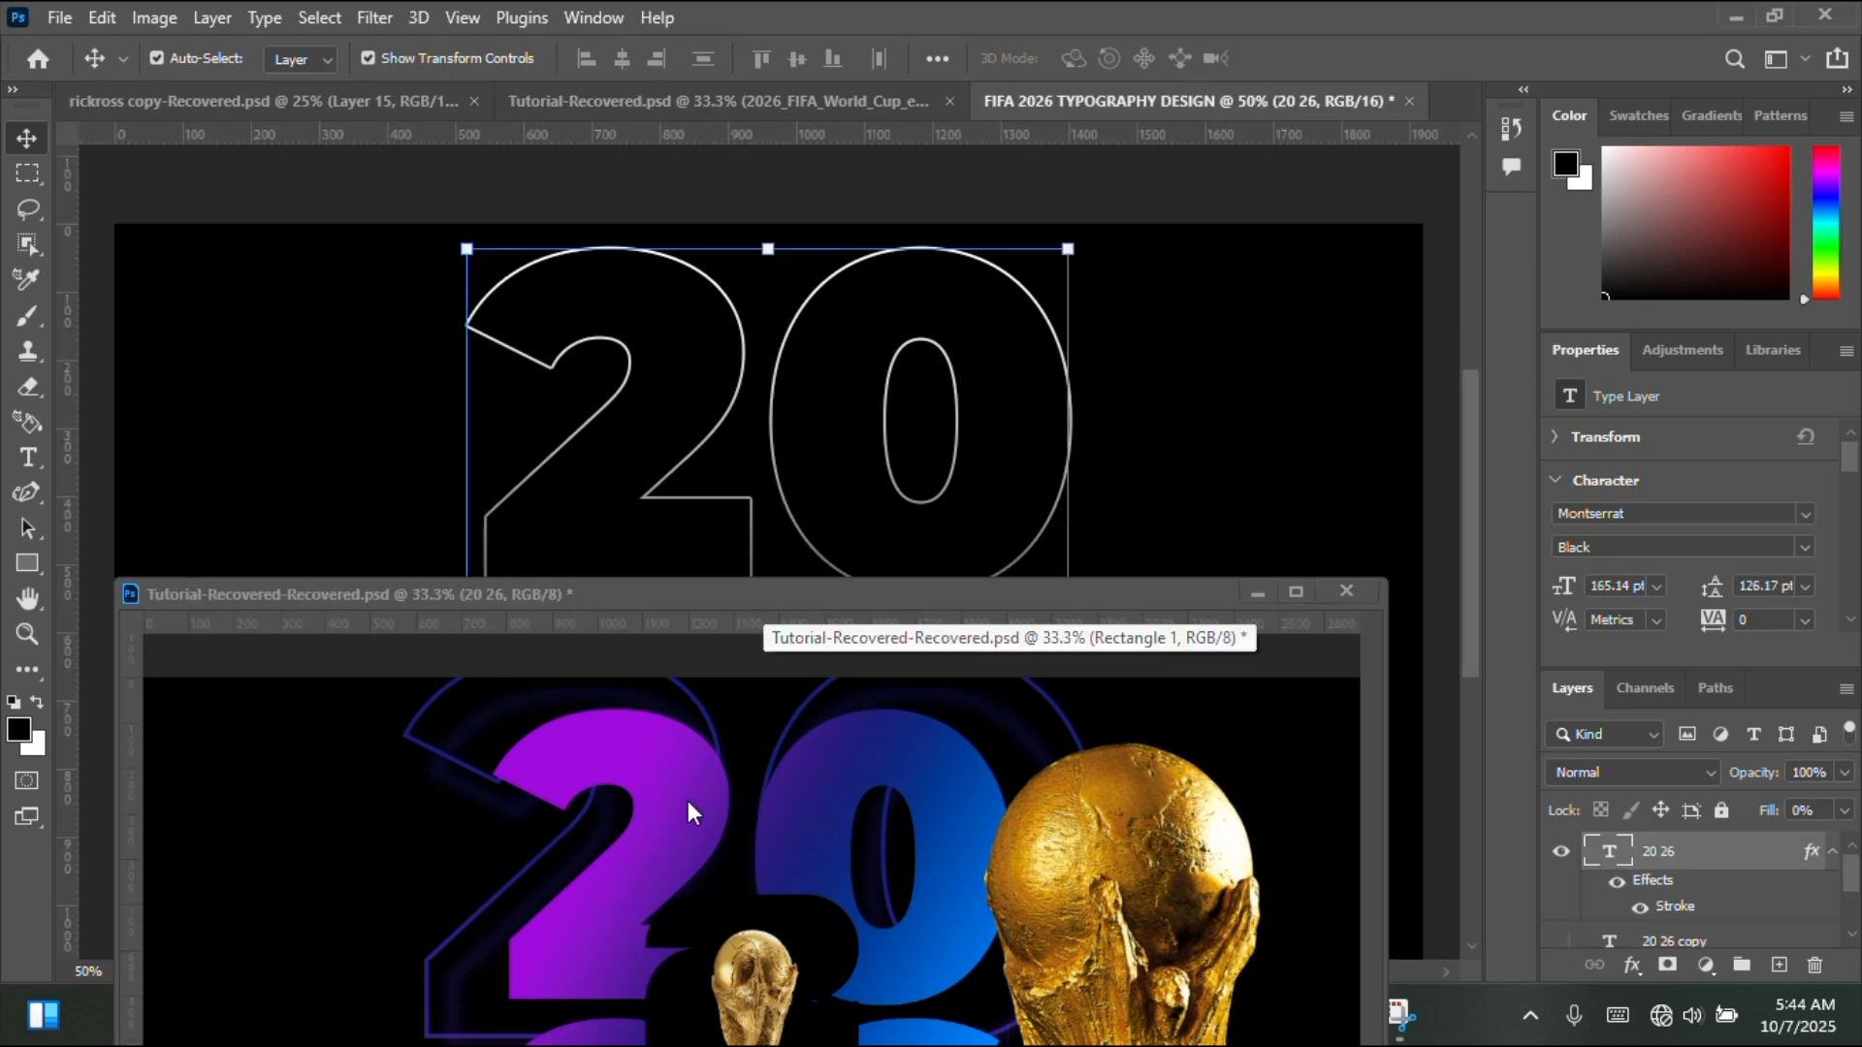
left_click(689, 800)
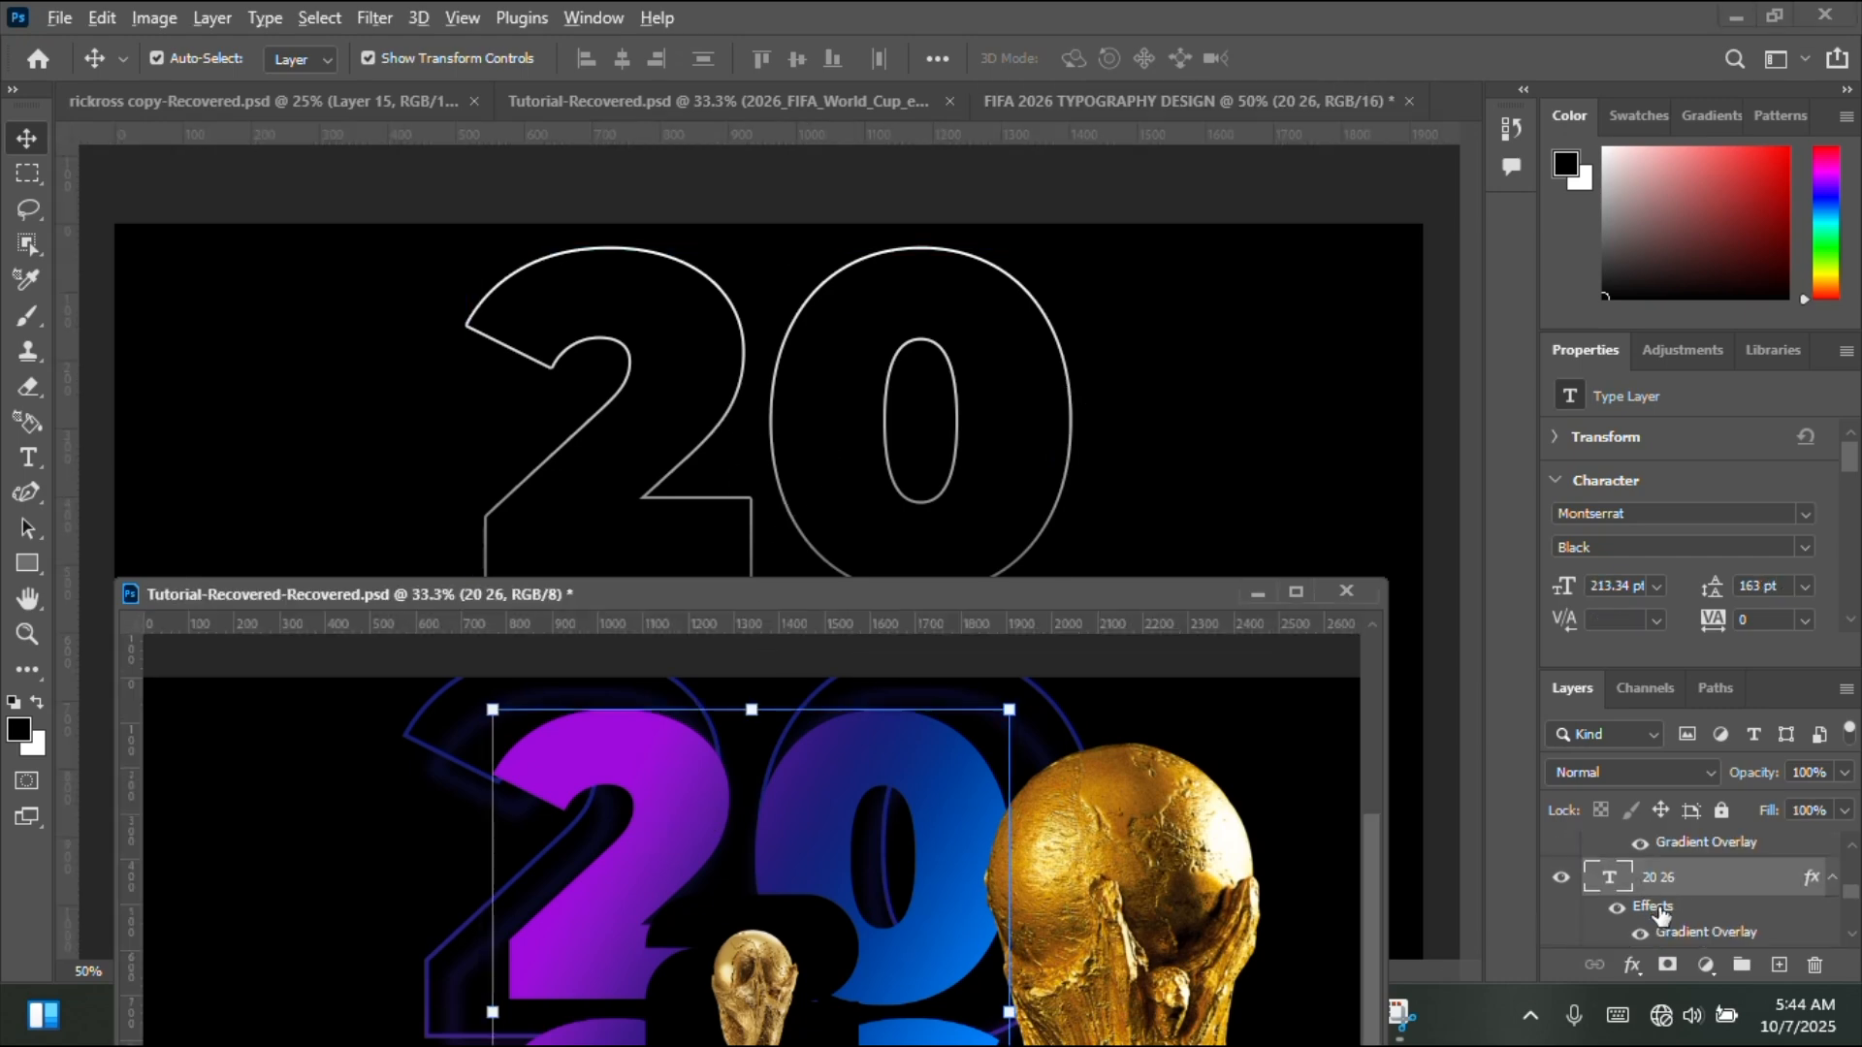
left_click_drag(1654, 911, 954, 430)
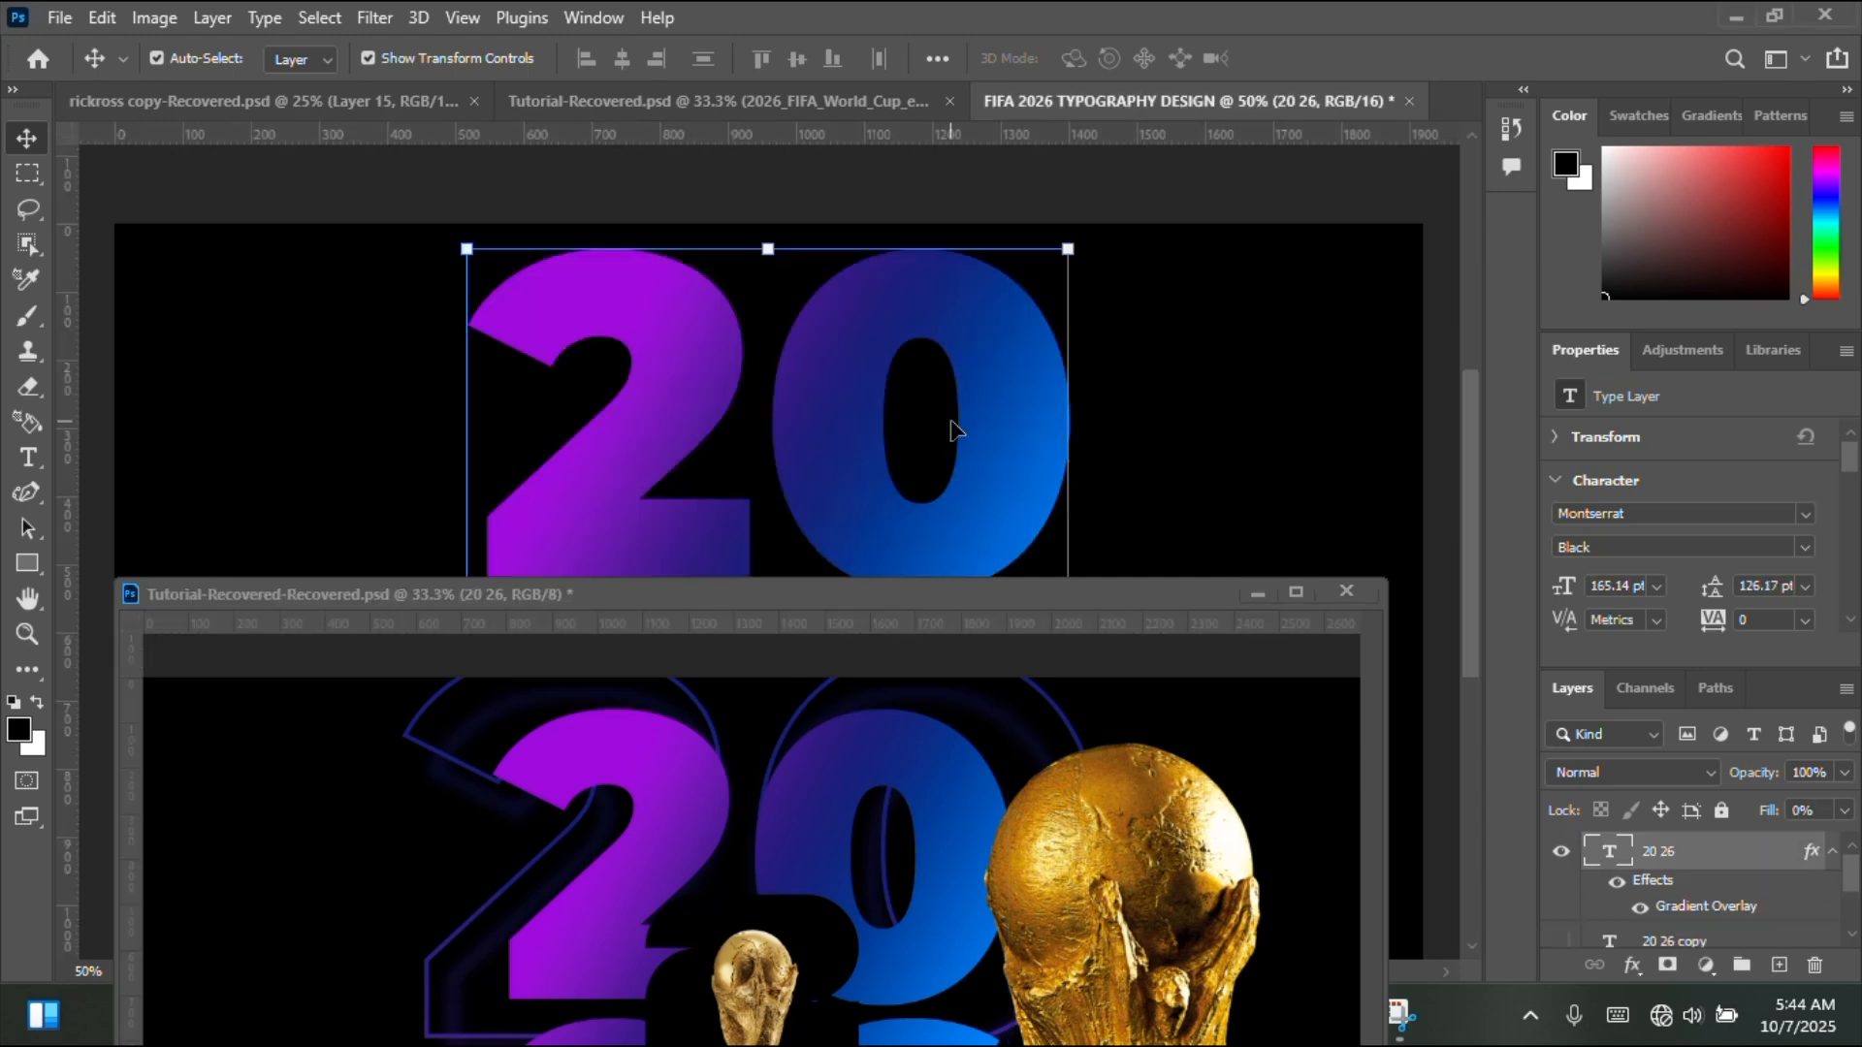
scroll(980, 452, "down", 3)
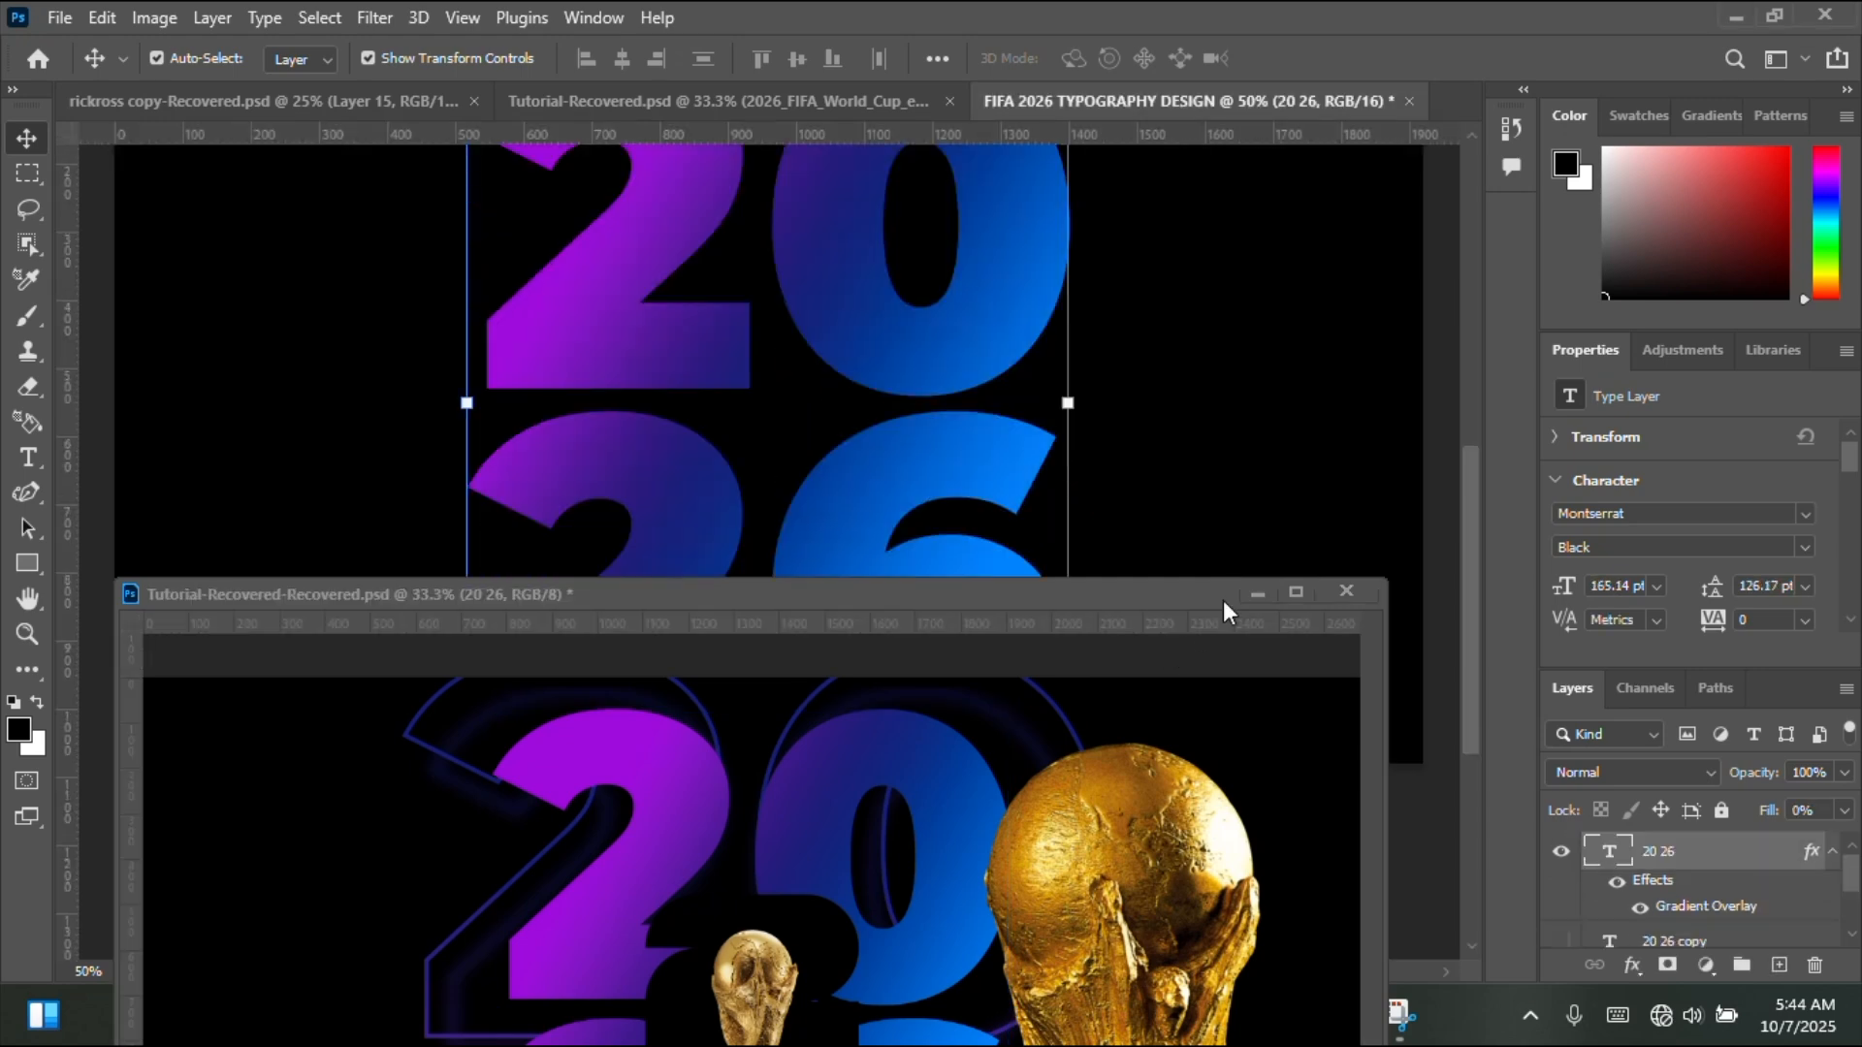
left_click_drag(1179, 594, 1158, 207)
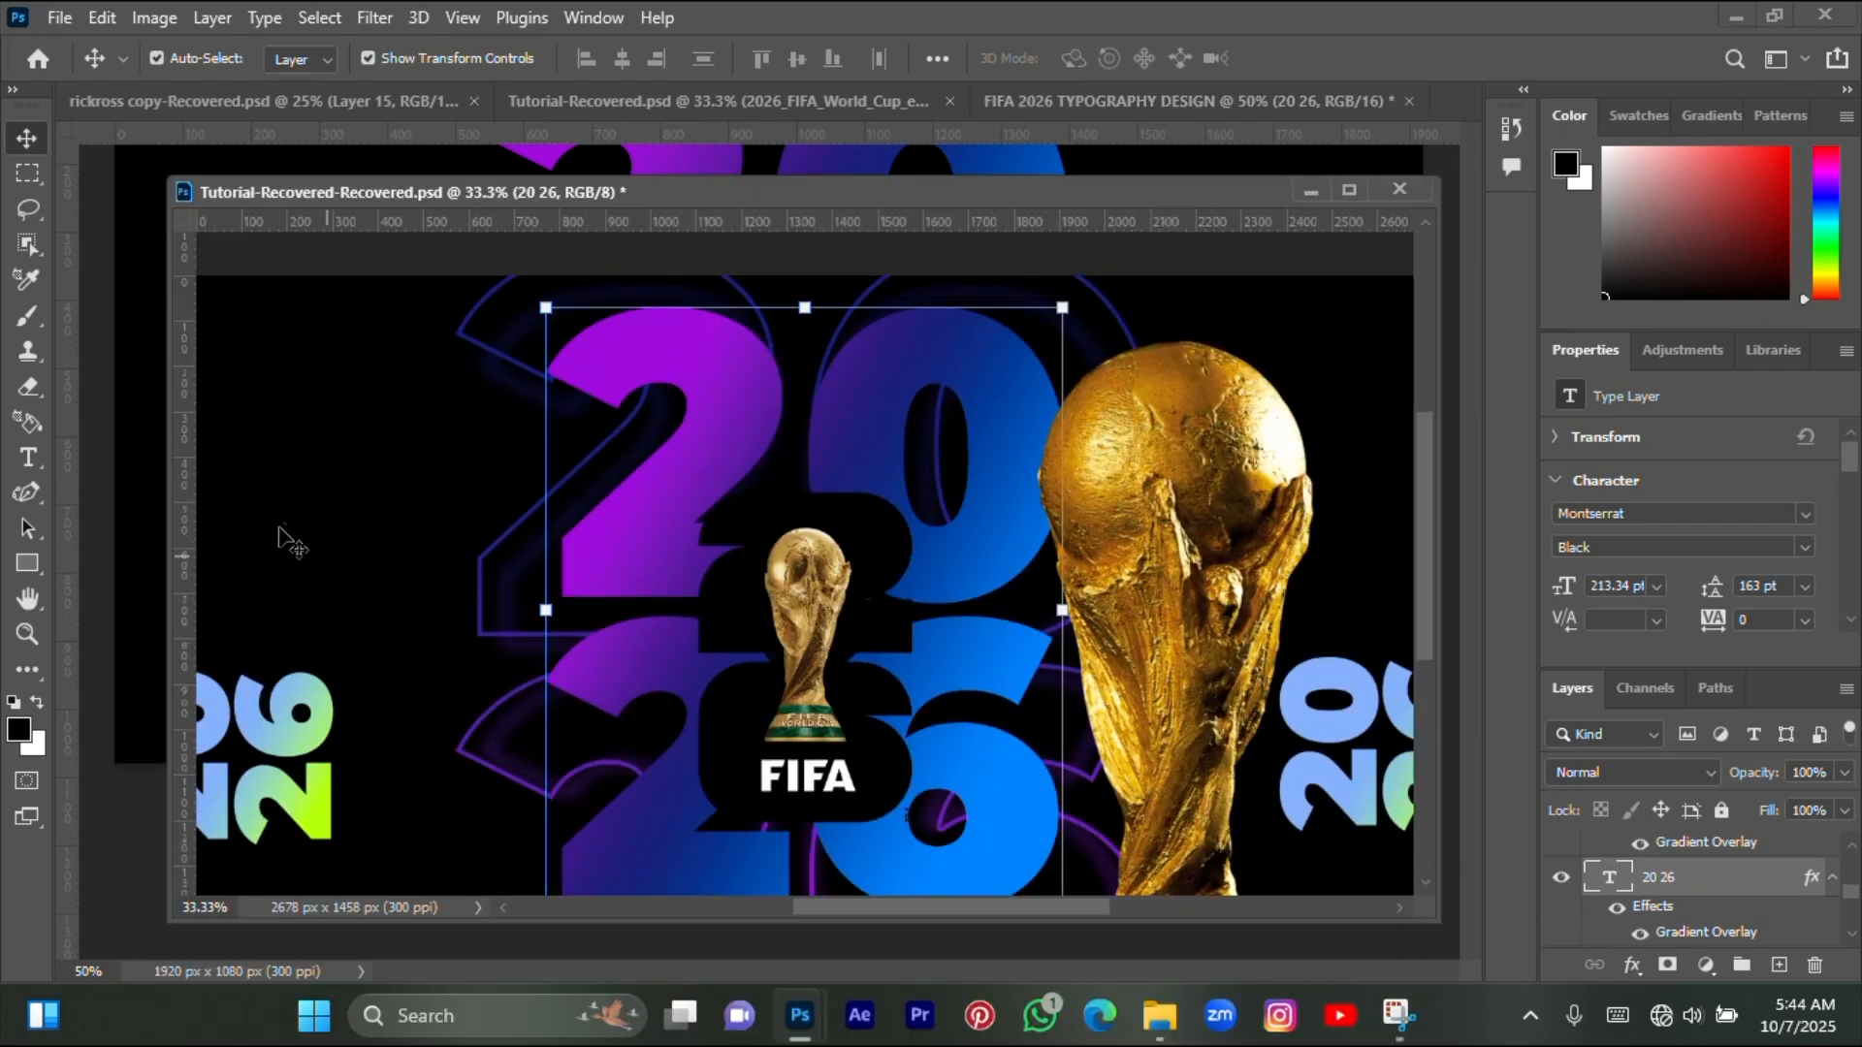
scroll(543, 579, "down", 5)
scroll(561, 586, "up", 6)
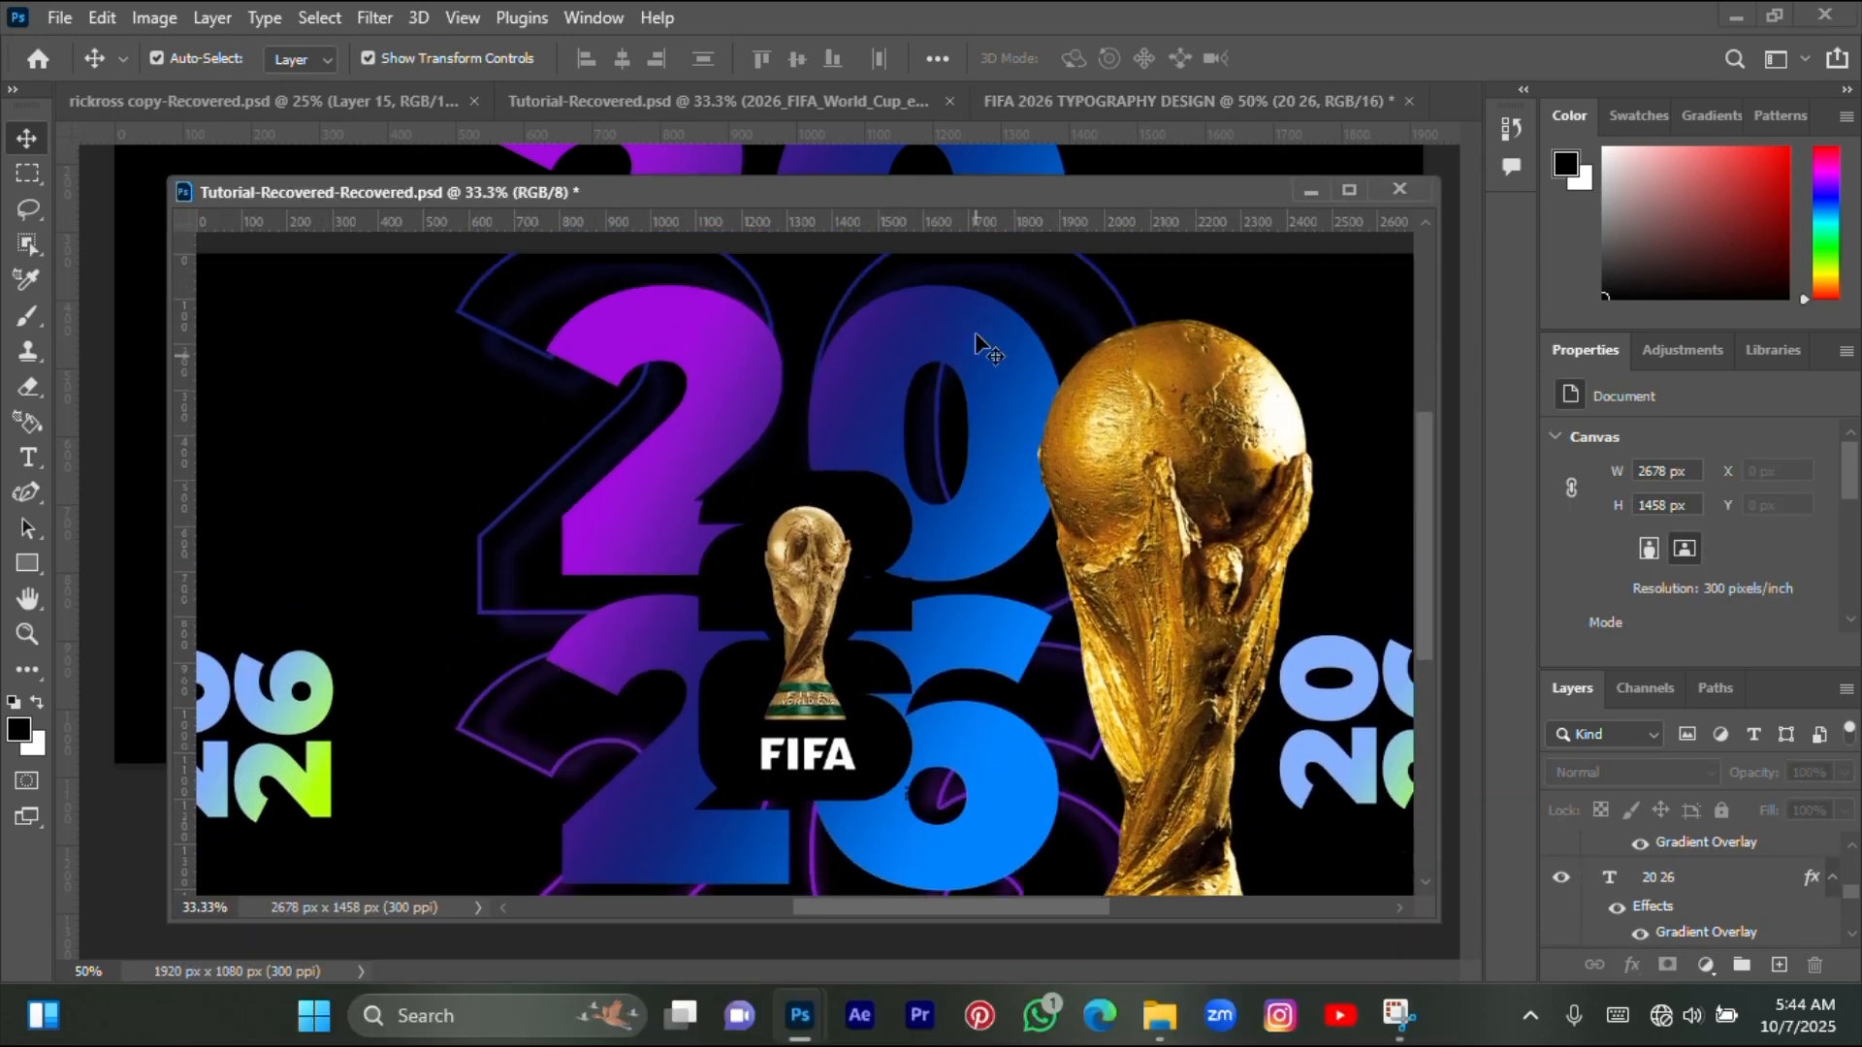
left_click(1309, 187)
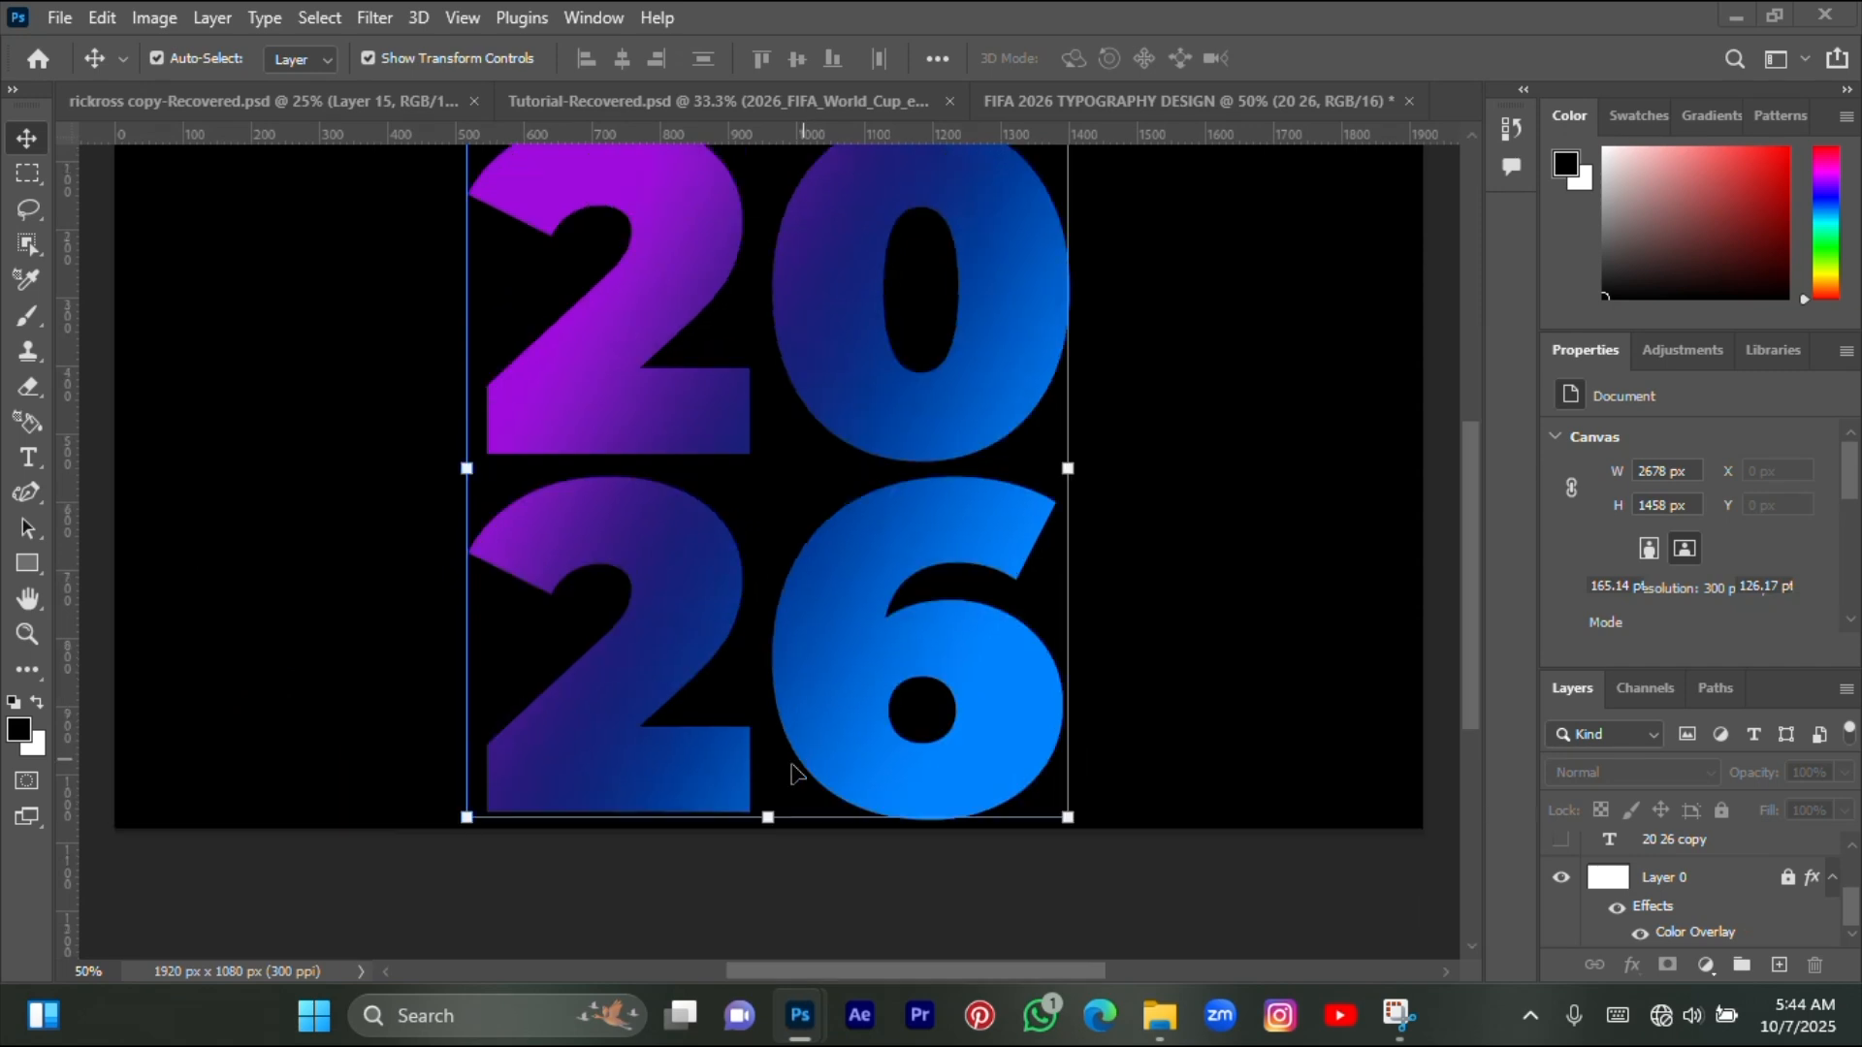
- Scale the gradient-filled 20 26 text down proportionally to about 134 pt, leaving black margins above and below it
mouse_move(776, 815)
left_mouse_down()
mouse_move(790, 926)
mouse_move(790, 839)
left_mouse_up()
scroll(790, 840, "up", 3)
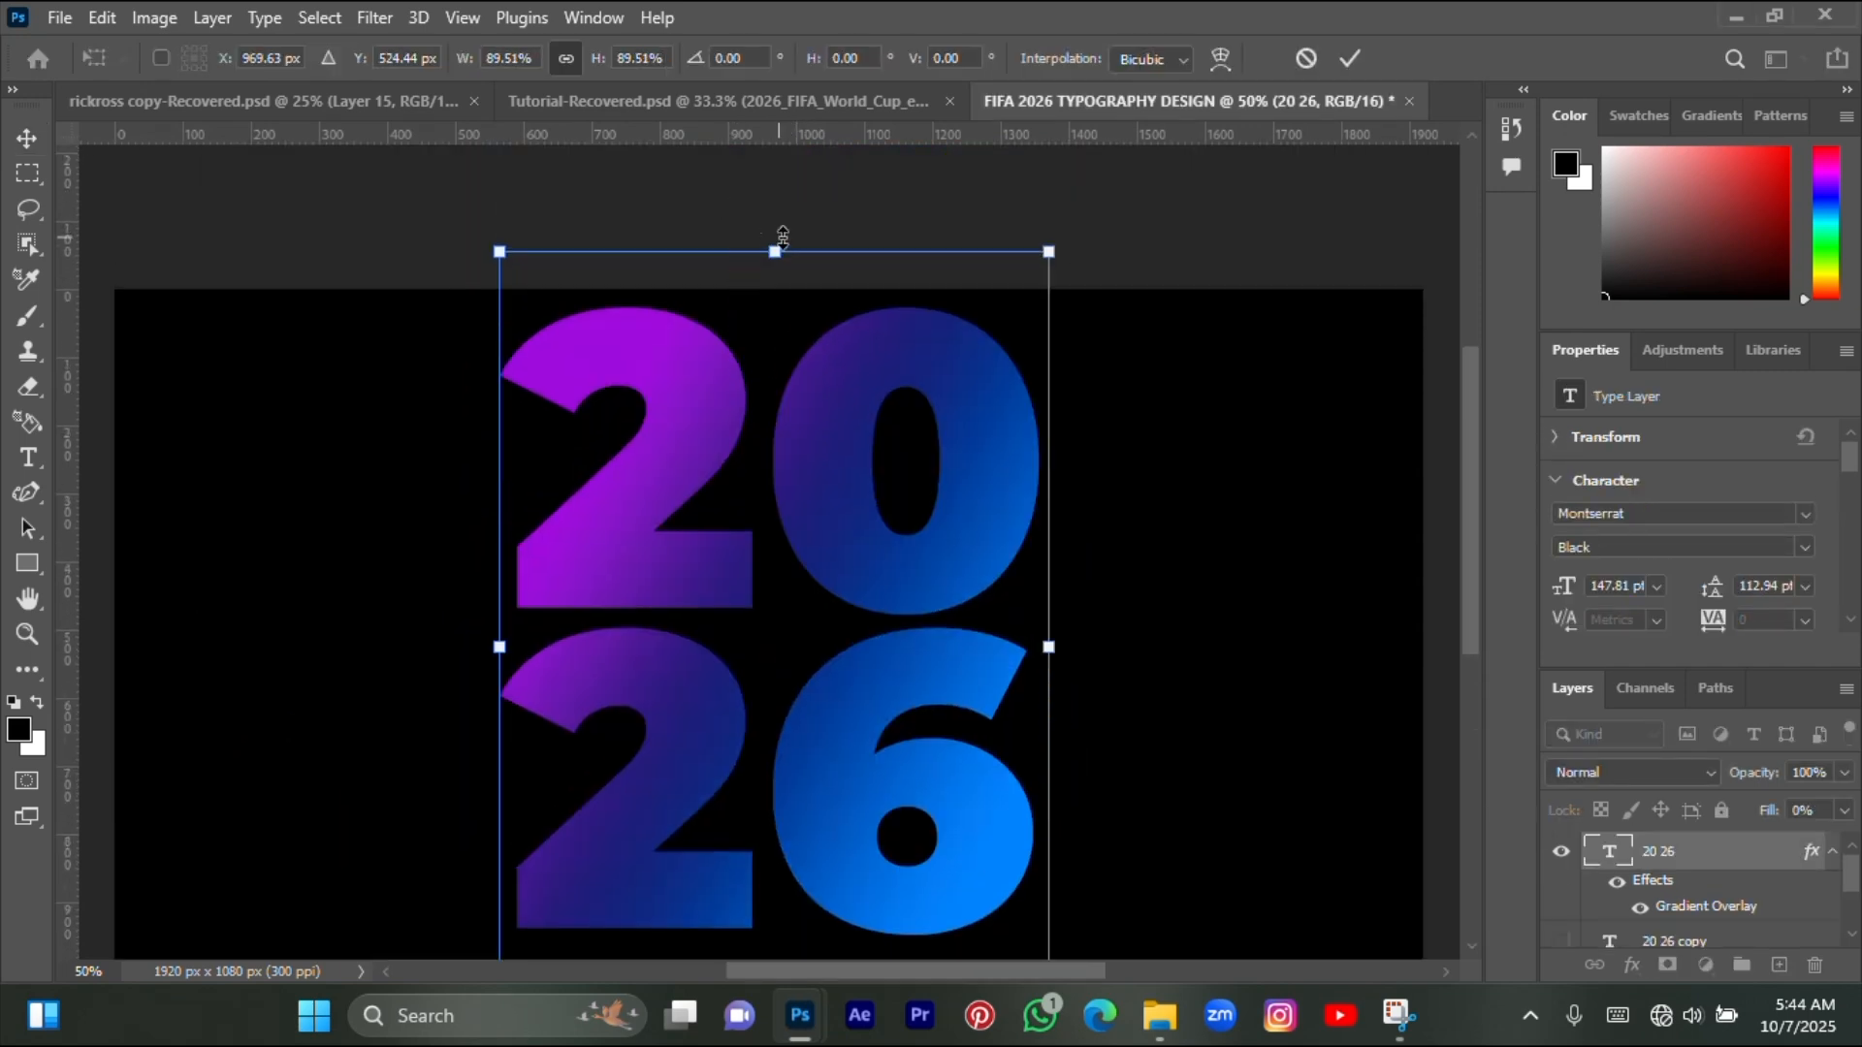
left_click_drag(777, 238, 791, 317)
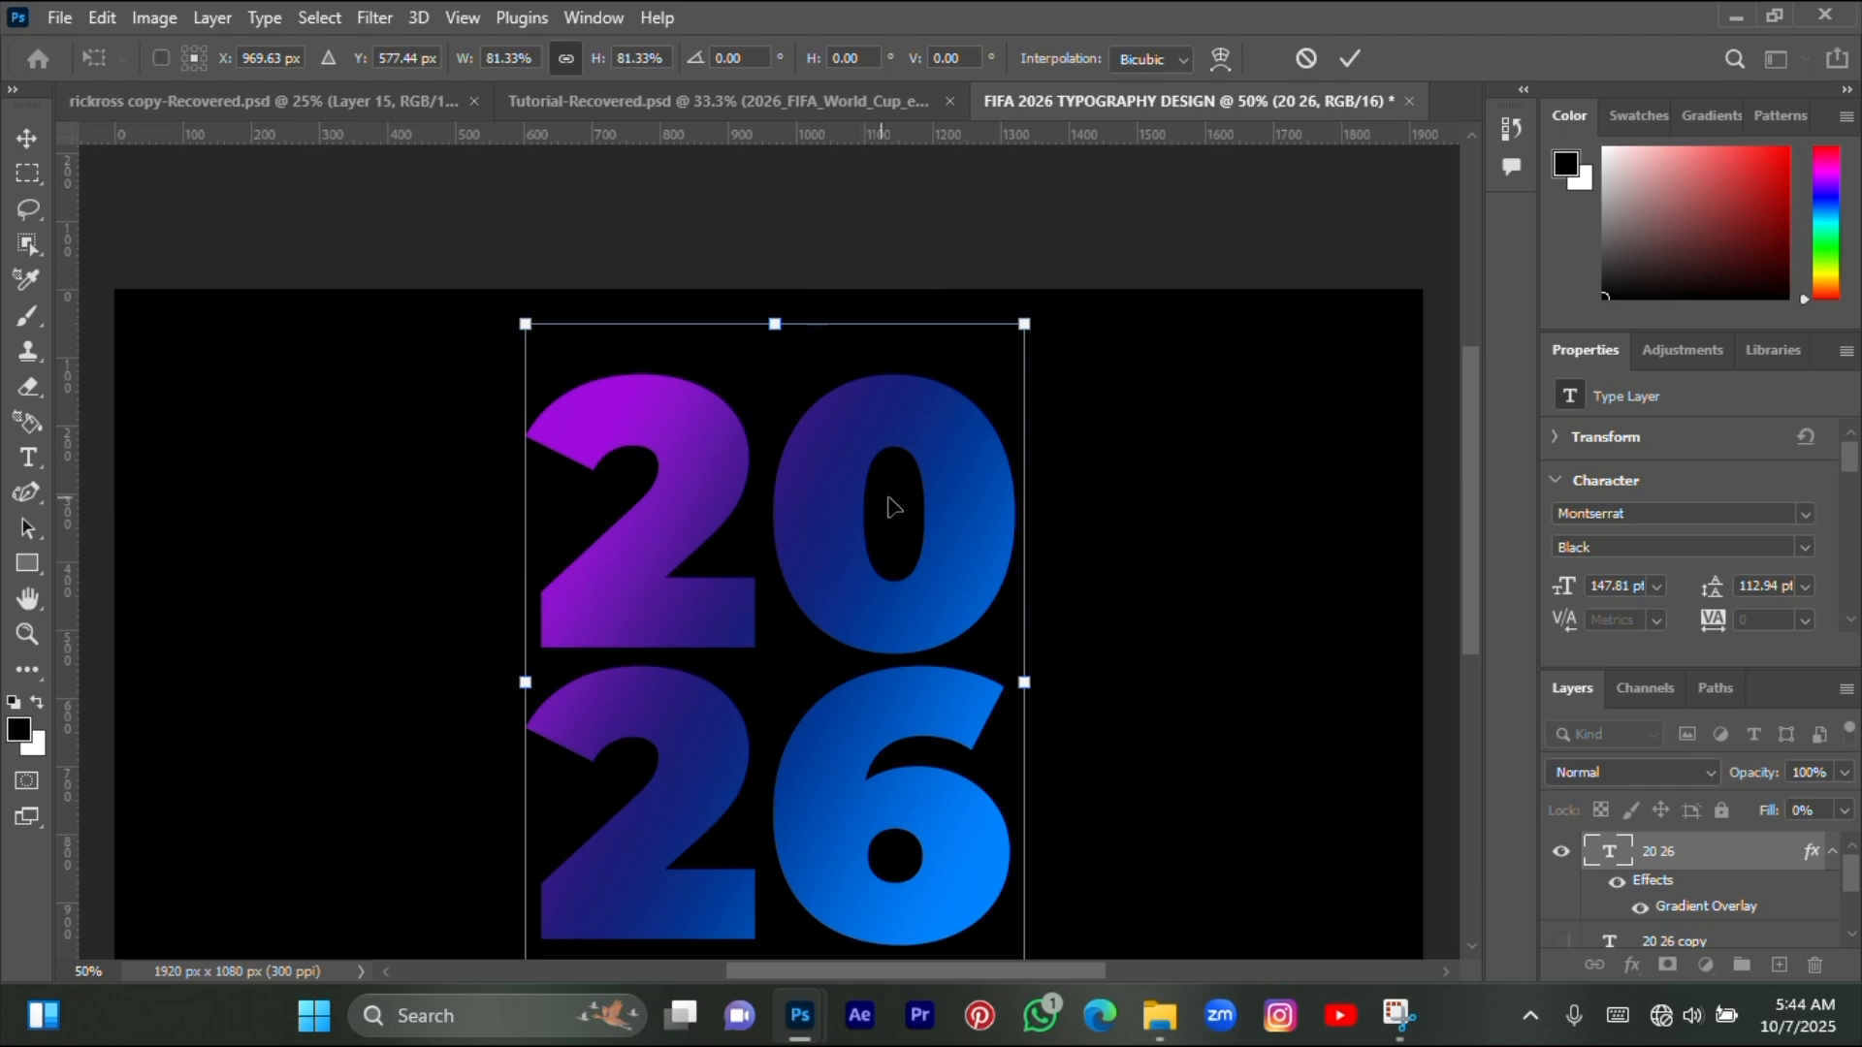
scroll(890, 503, "down", 2)
key("Return")
scroll(901, 514, "up", 1)
left_click(1147, 583)
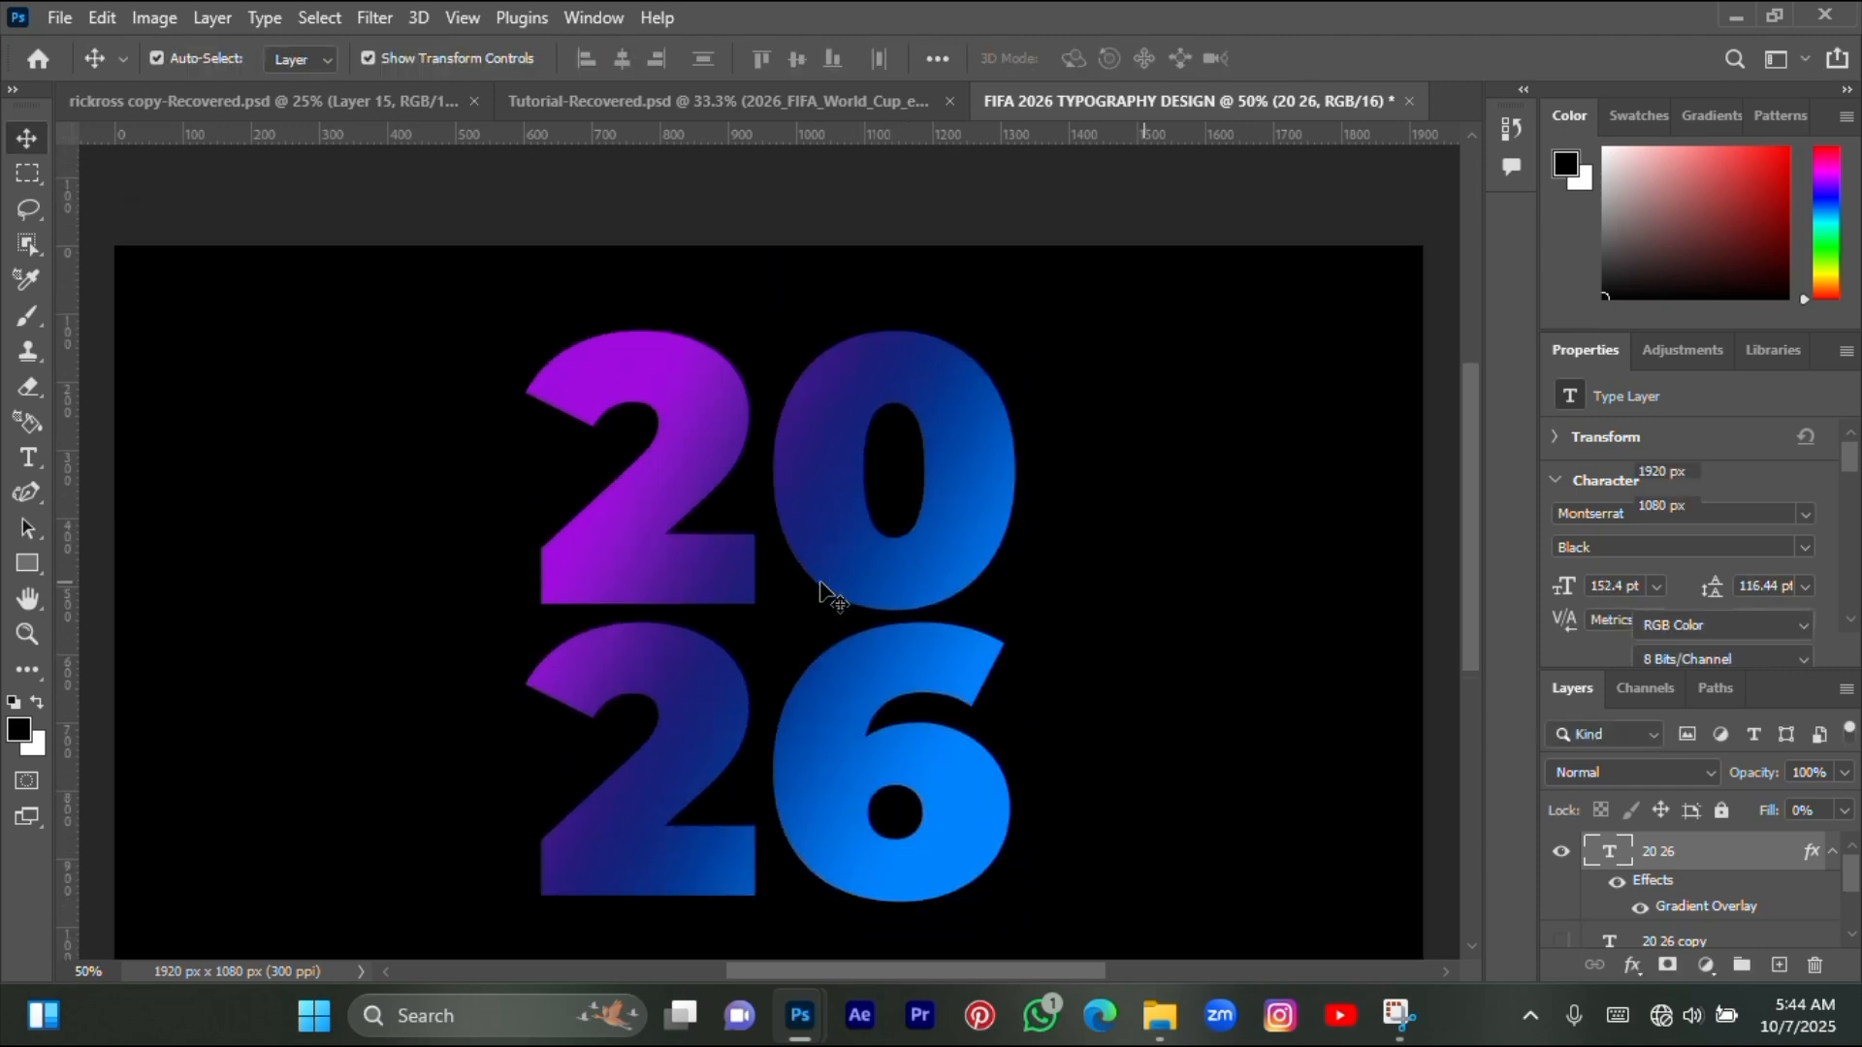
scroll(831, 589, "down", 1)
left_click(821, 585)
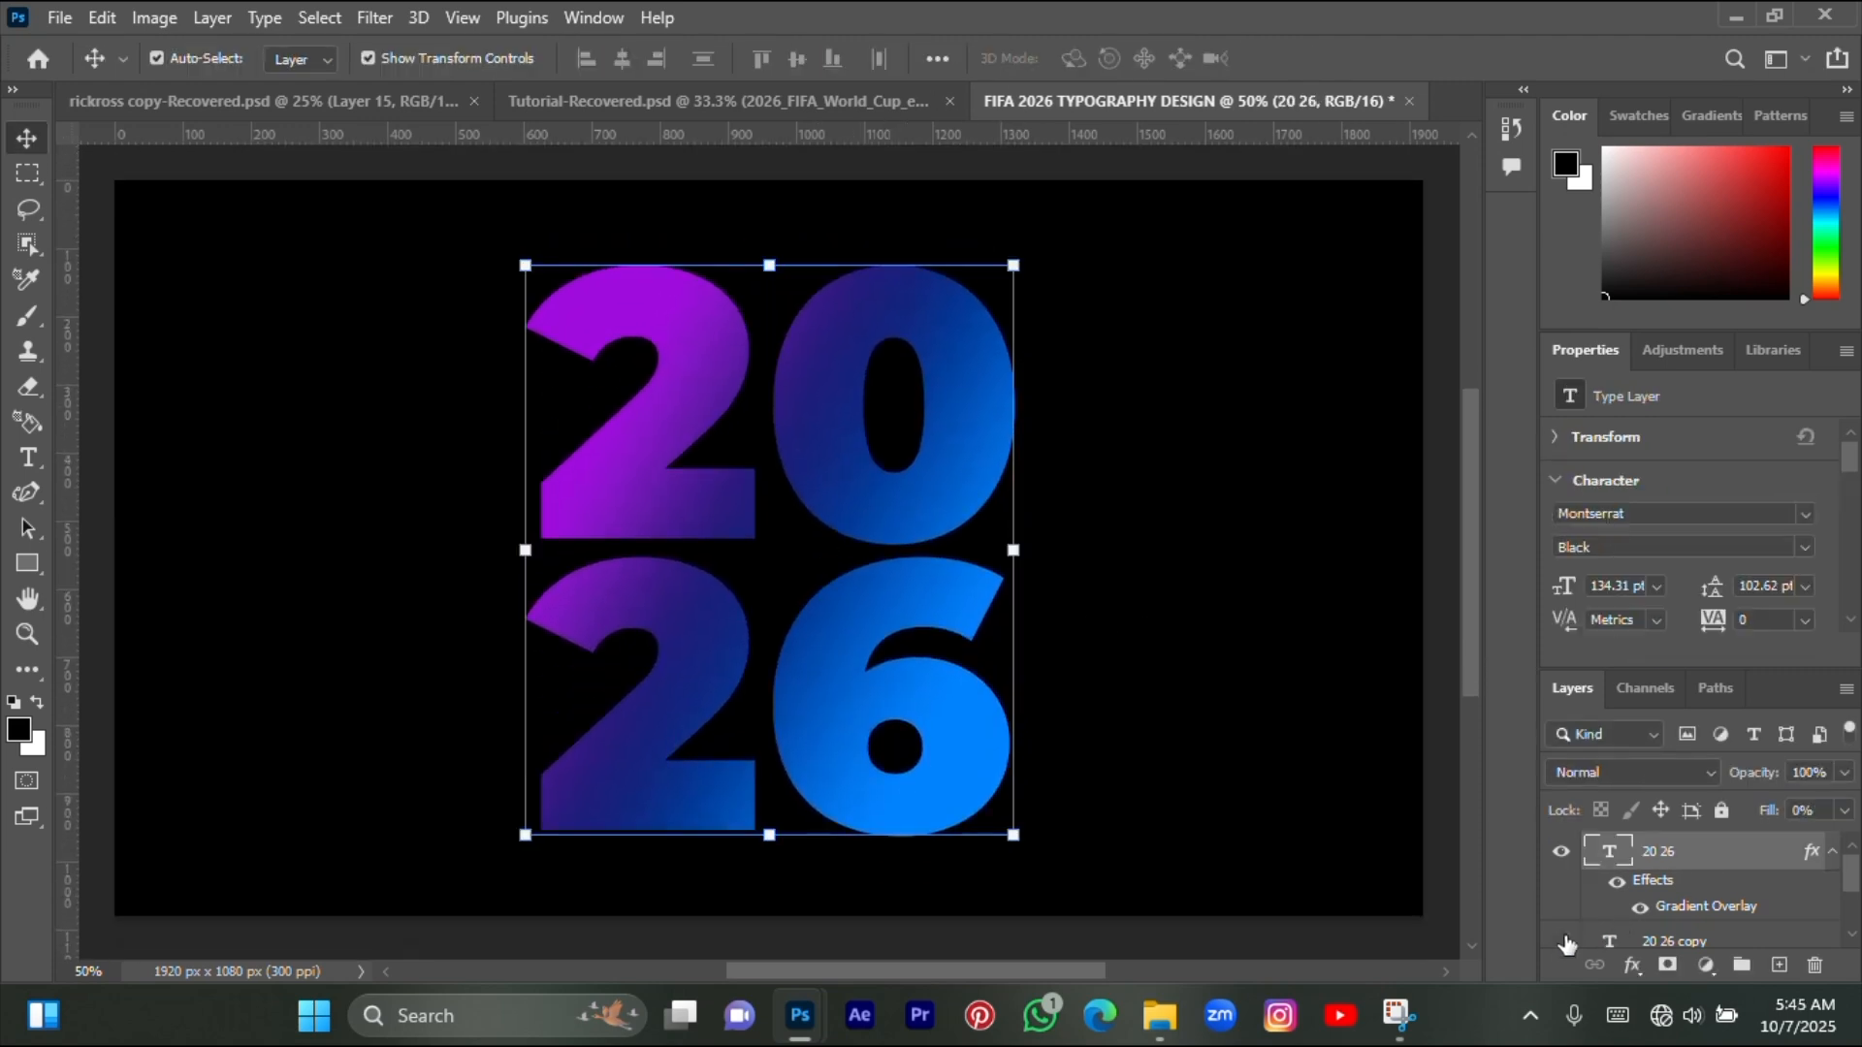
- Unhide and select the 20 26 copy layer and check the outlined numerals behind the gradient text in the reference document
left_click(1563, 942)
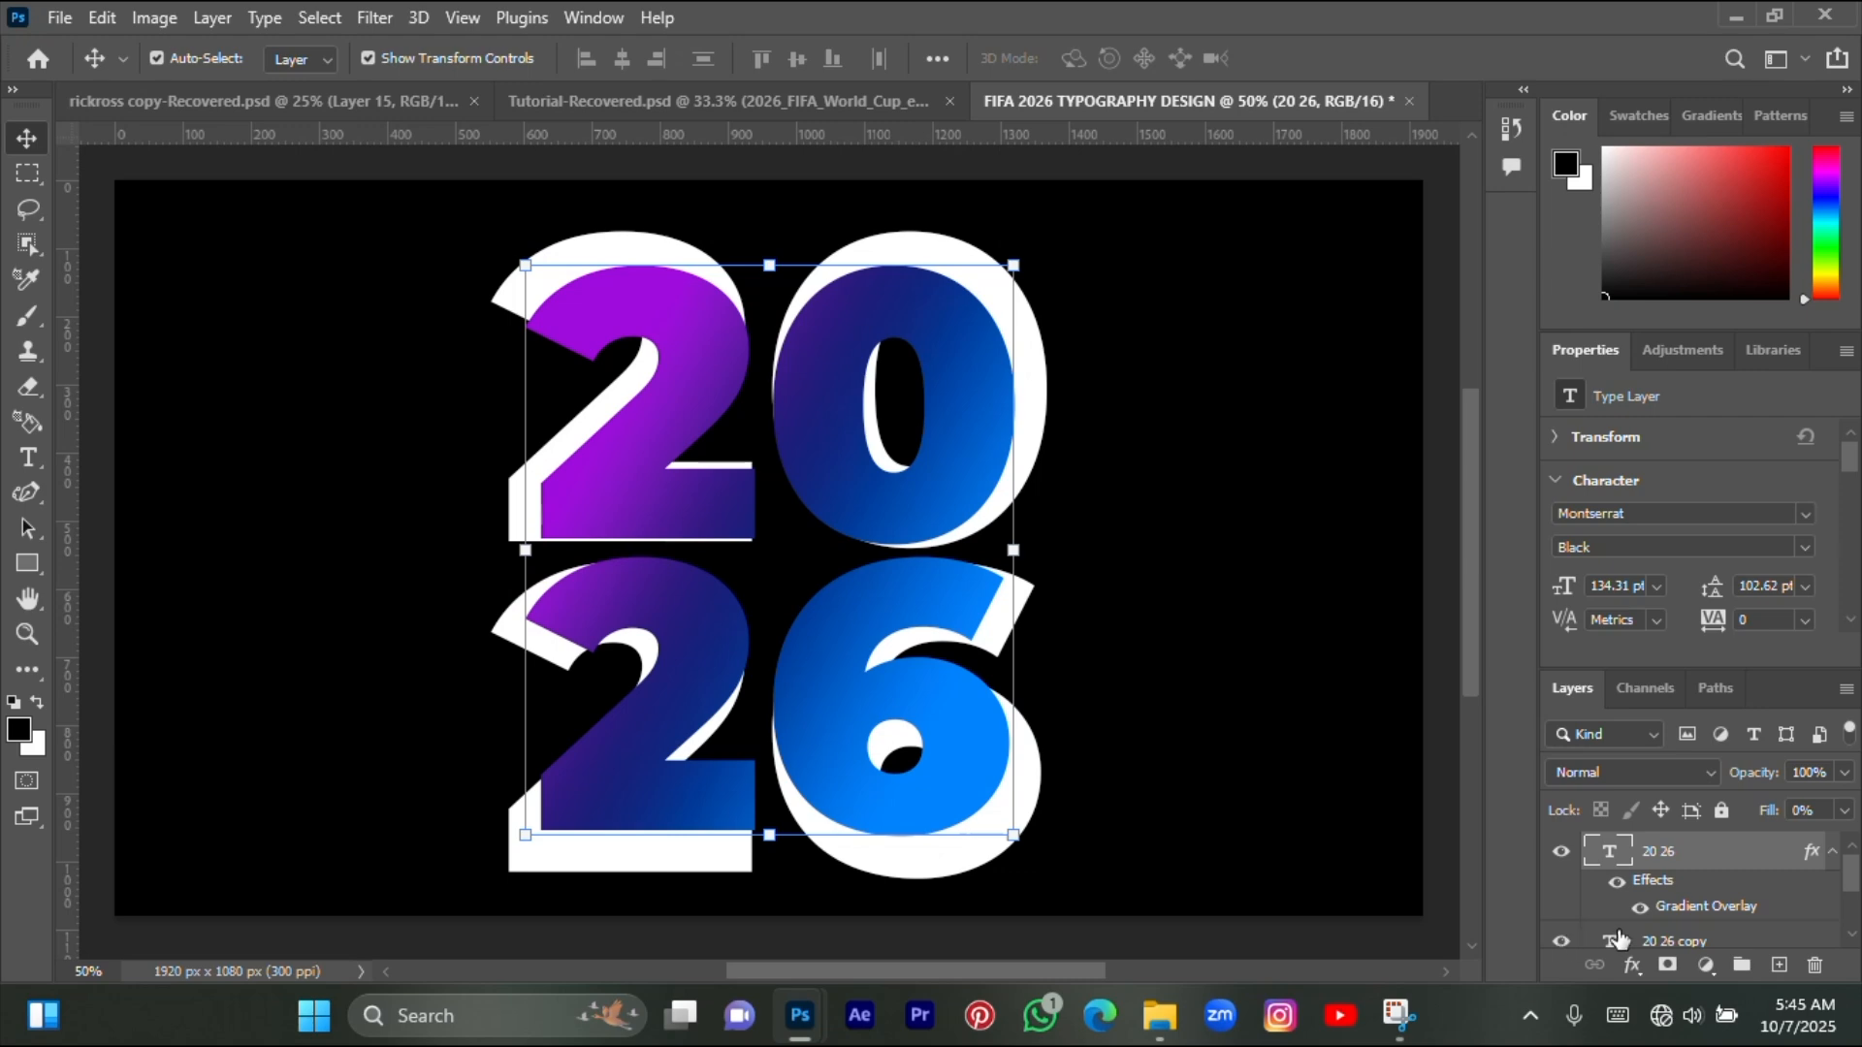
left_click(1648, 941)
mouse_move(819, 1038)
left_click(962, 883)
scroll(581, 514, "up", 1)
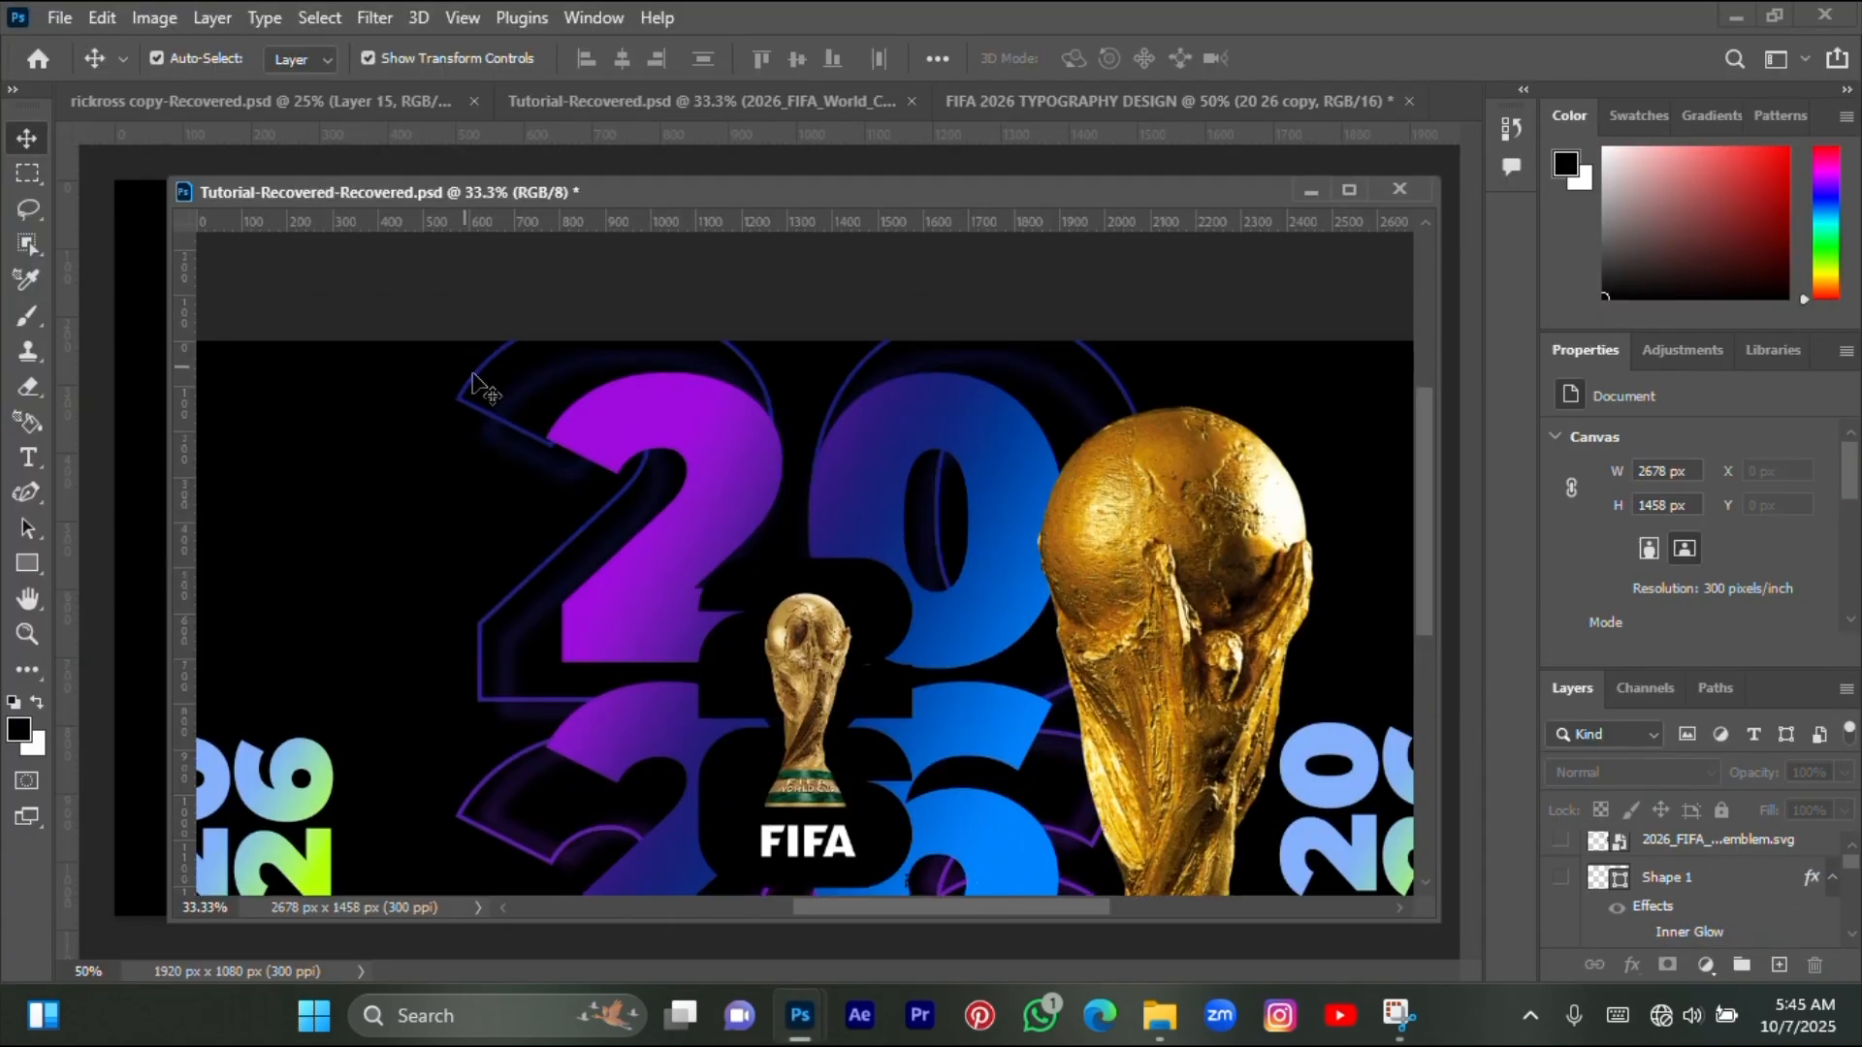
left_click(475, 378)
left_click(1309, 190)
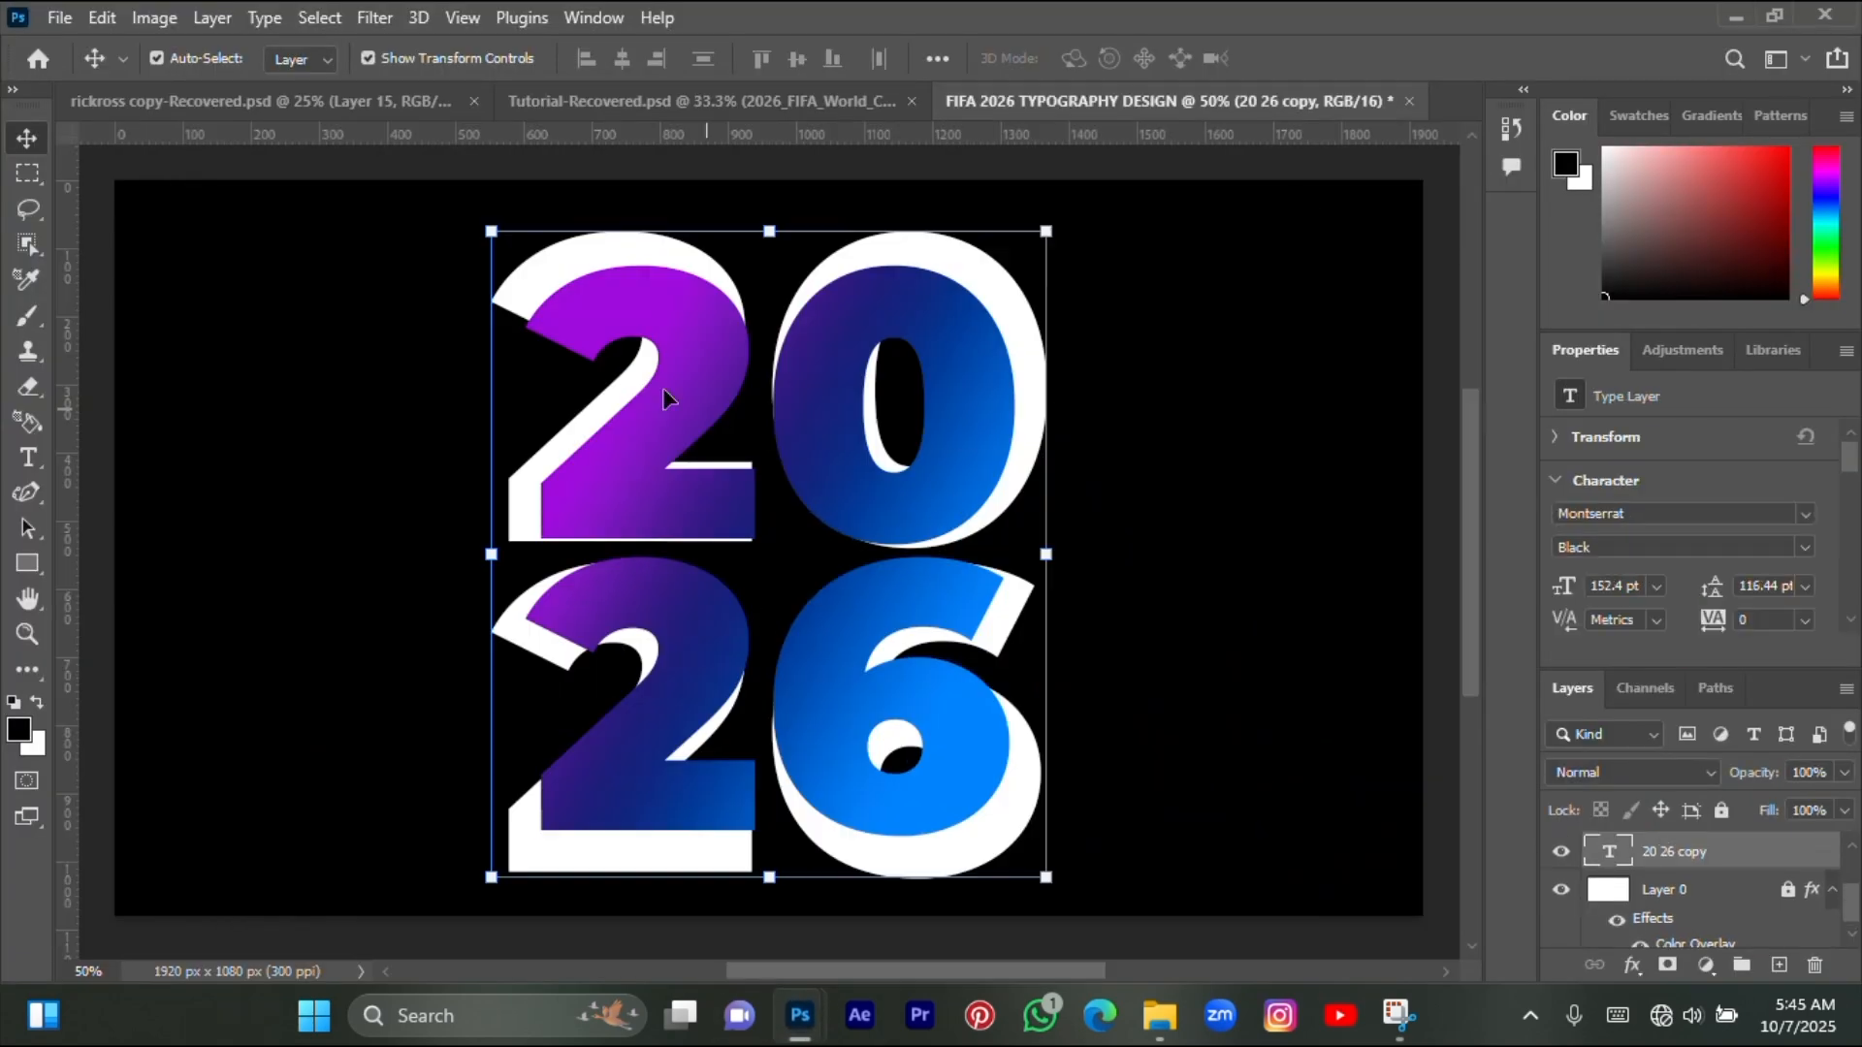
- Give the 20 26 copy layer a 4 px outside stroke with a black-to-white linear gradient and 0% fill opacity
scroll(1358, 407, "up", 1)
double_click(1768, 859)
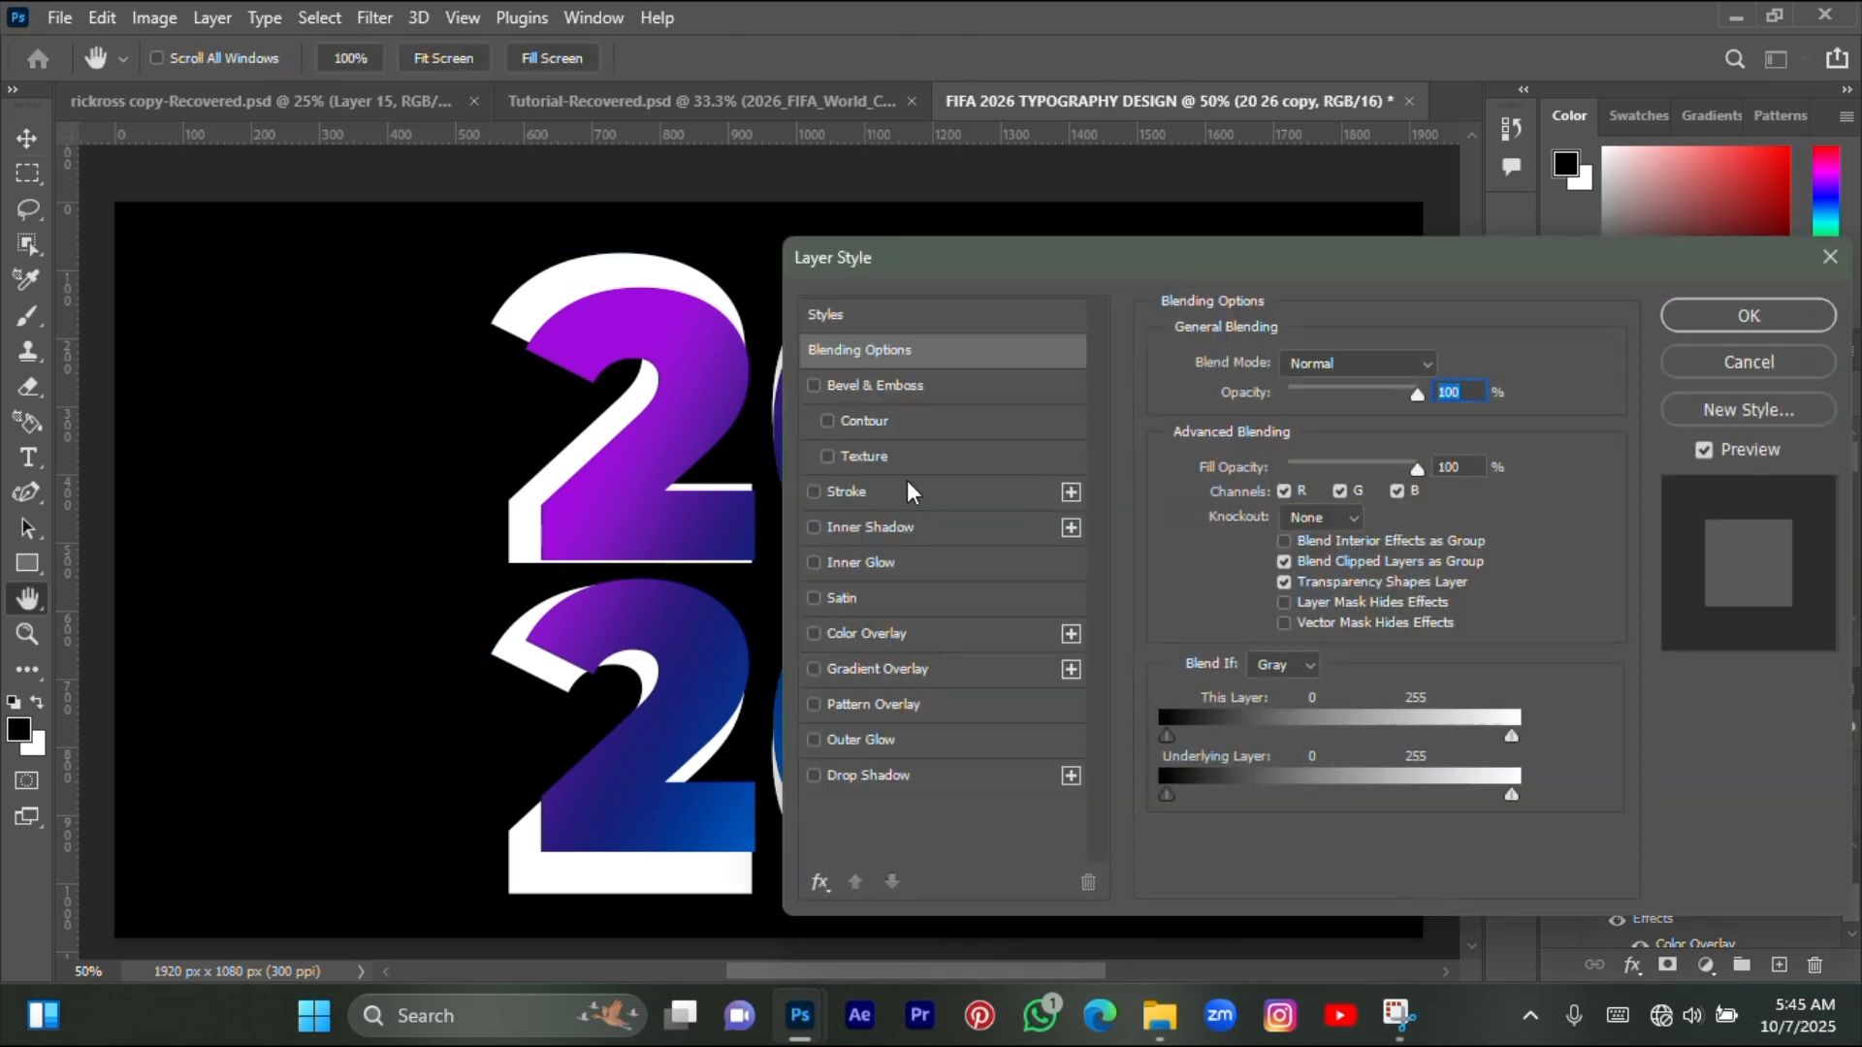
left_click(906, 492)
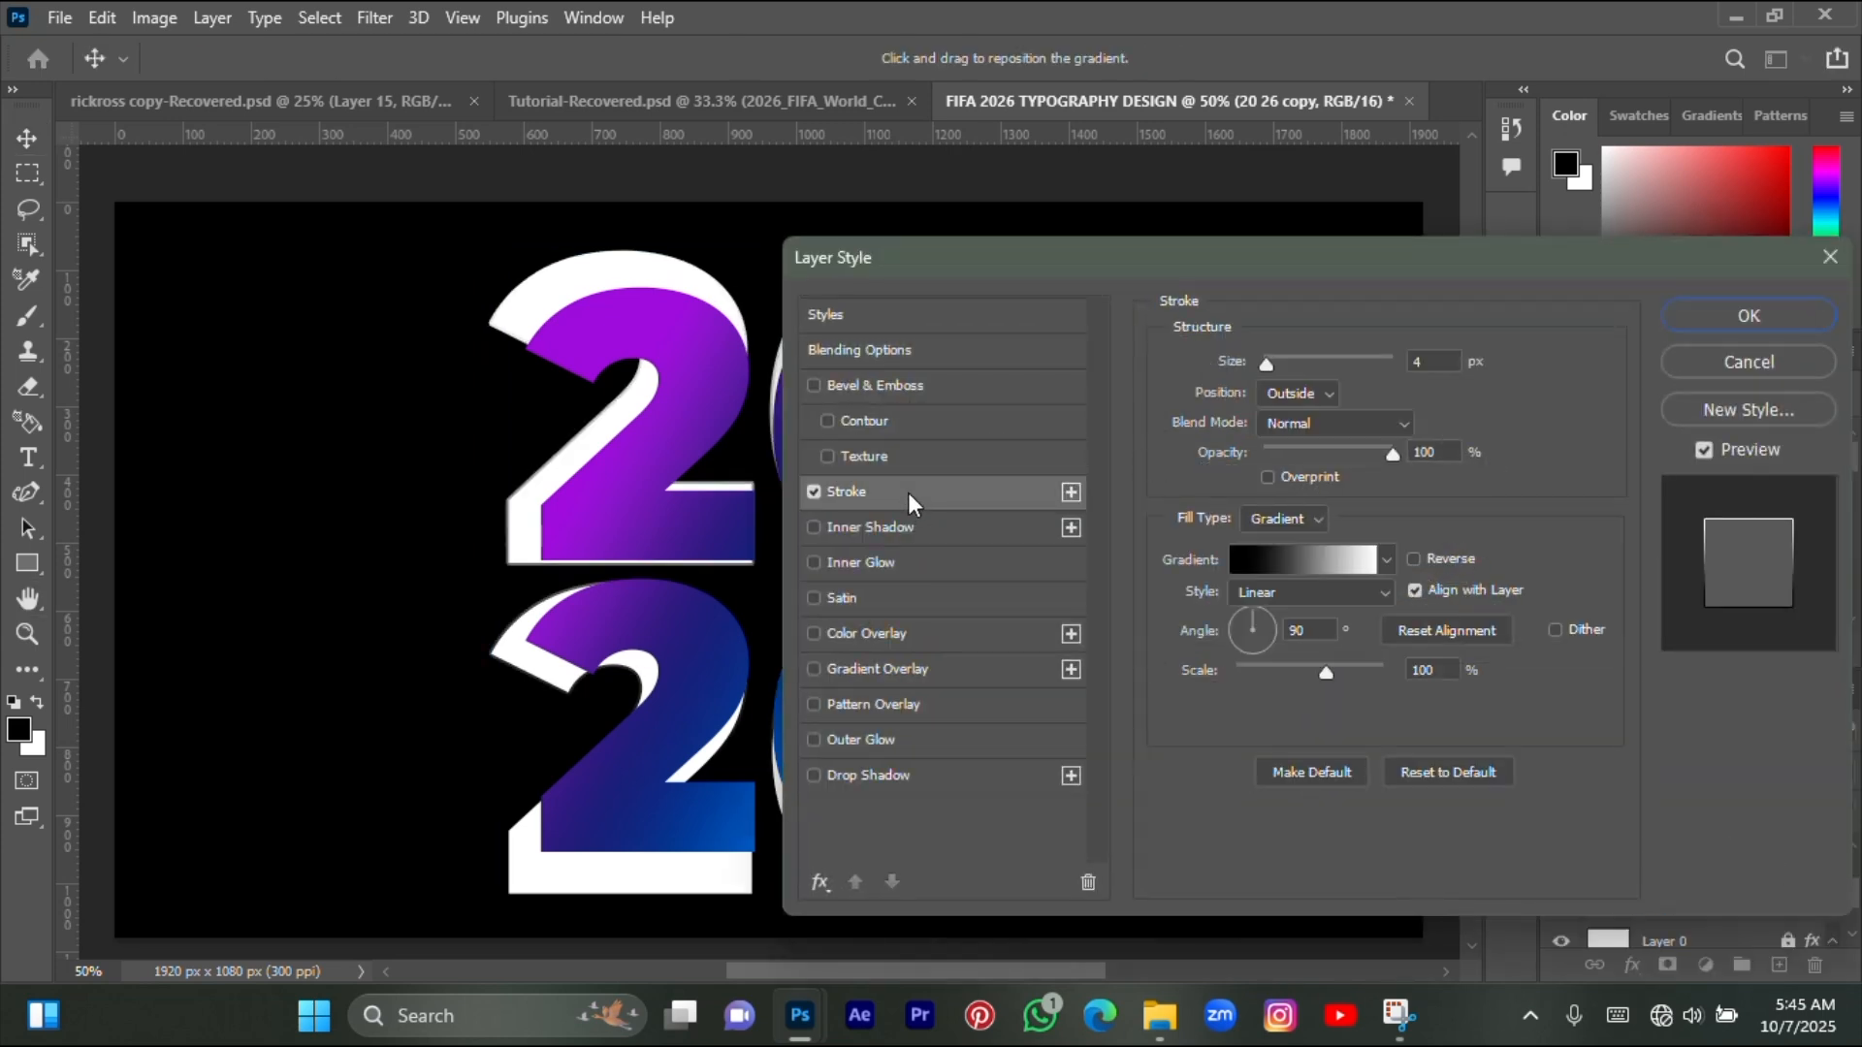
left_click(898, 345)
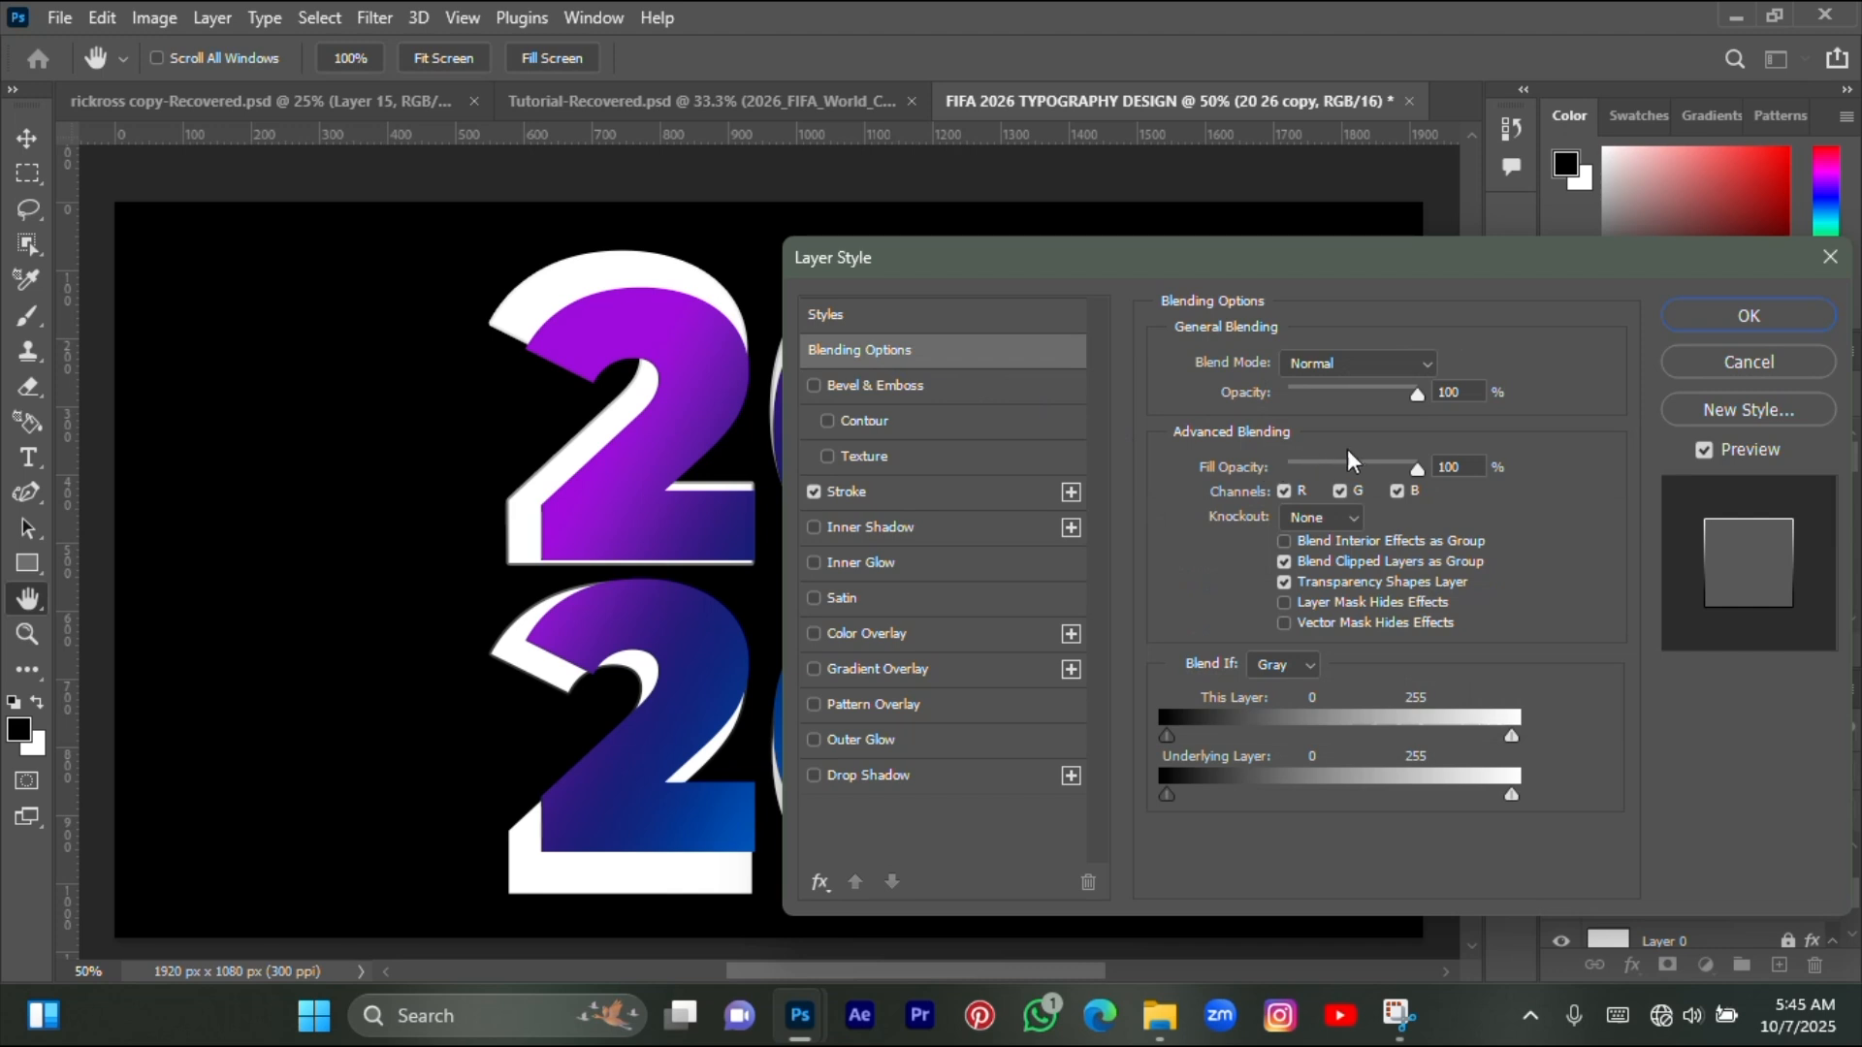
mouse_move(1375, 462)
left_mouse_down()
mouse_move(1238, 436)
mouse_move(1078, 455)
left_mouse_up()
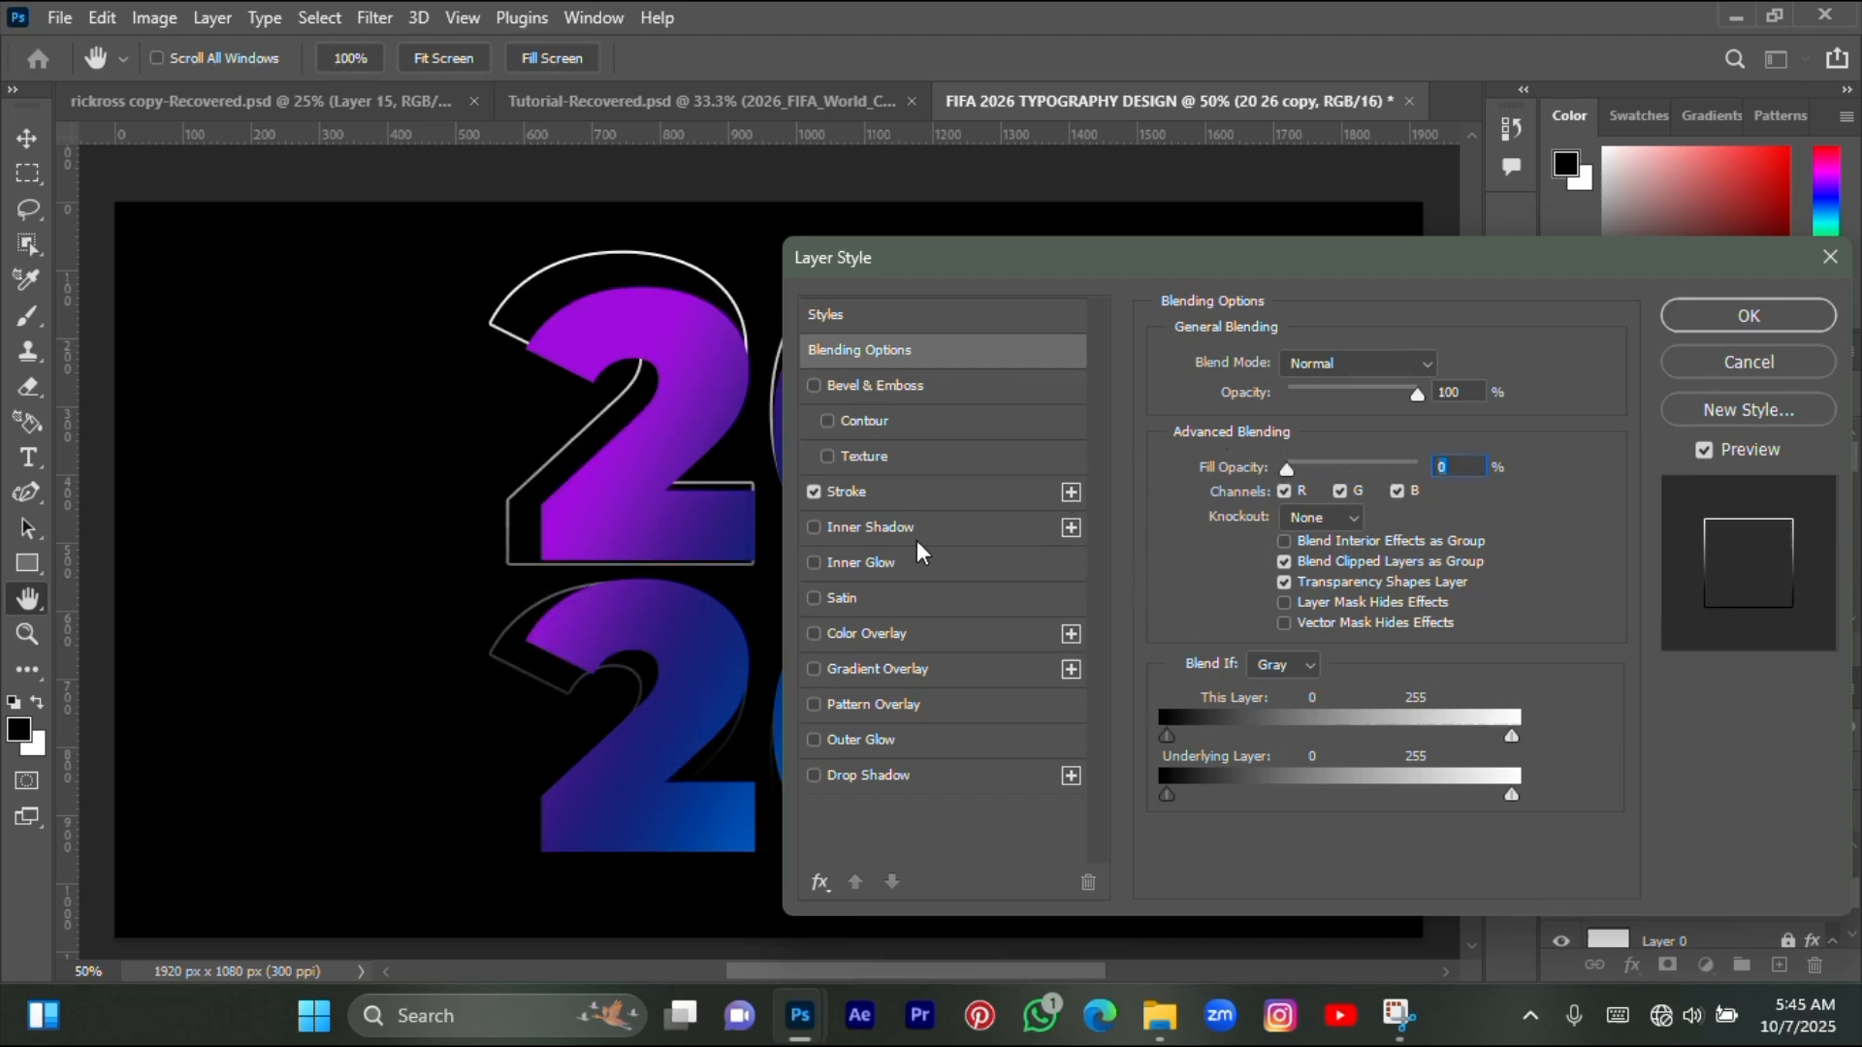
left_click(1695, 318)
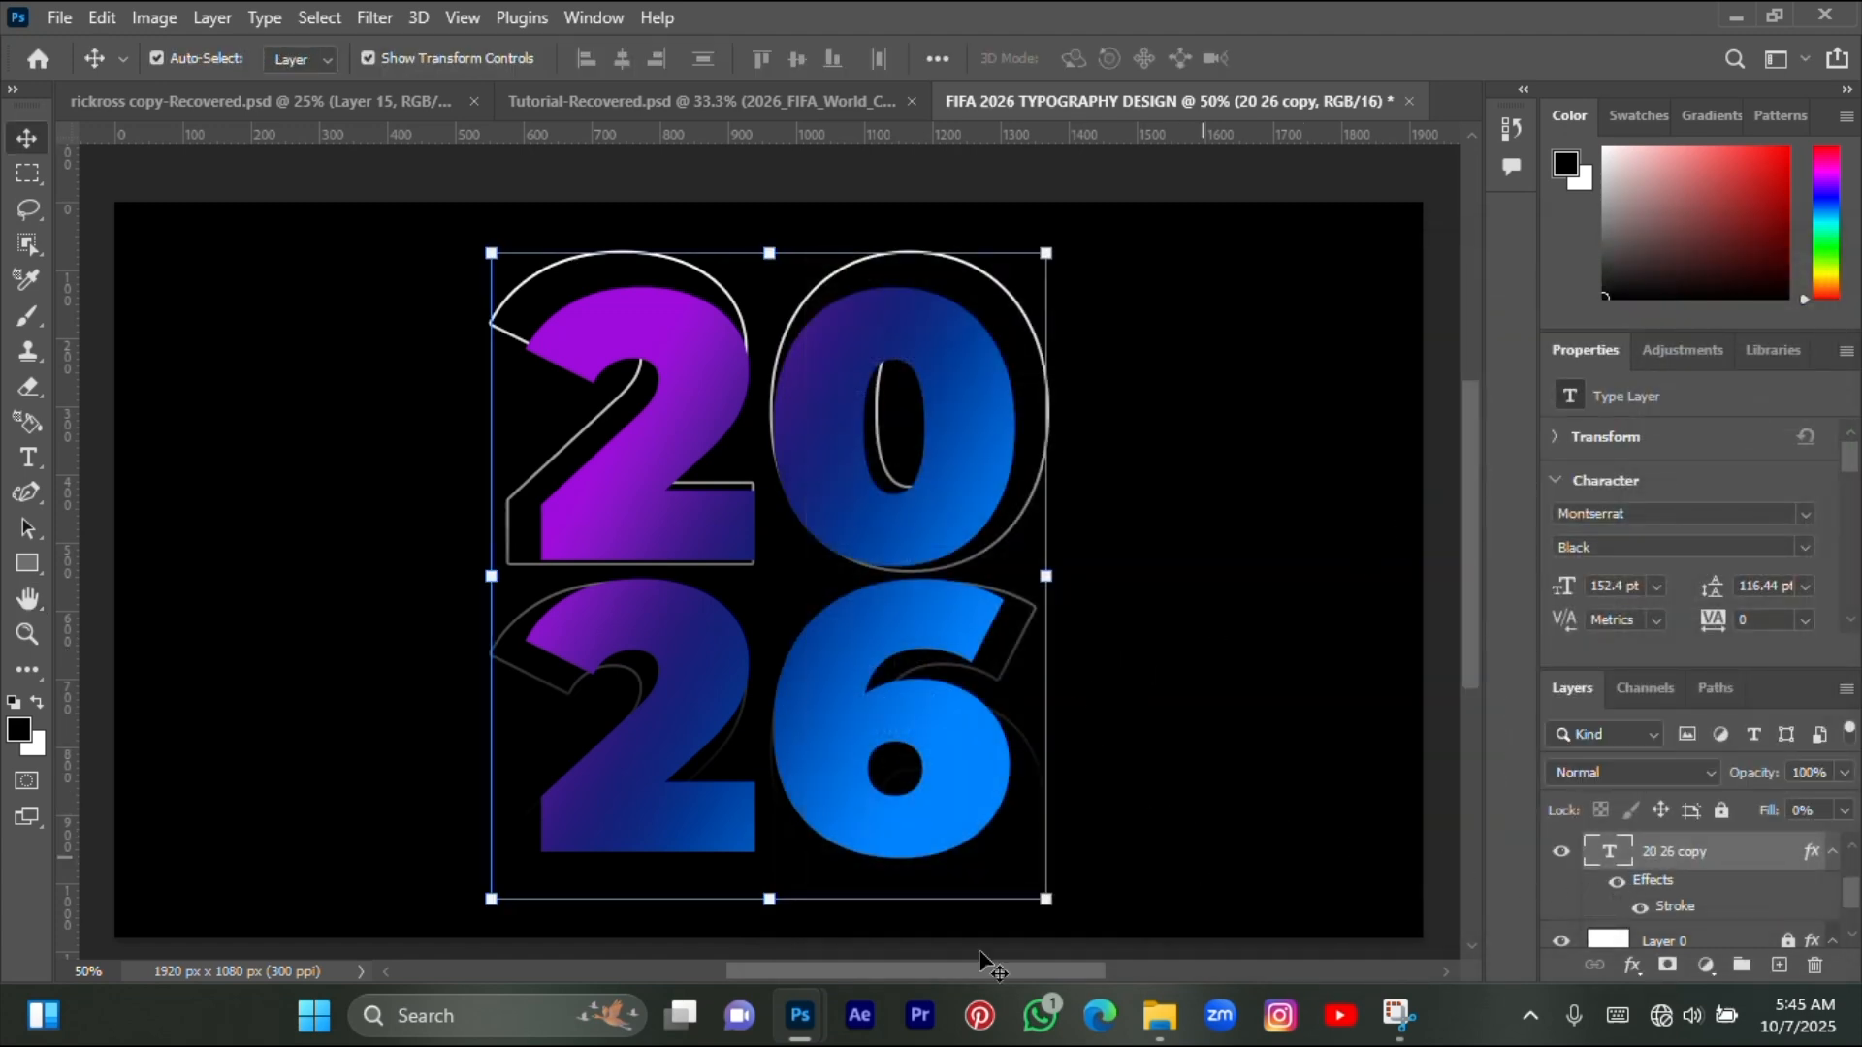
- Examine the coloured outline numerals in the reference document and return to the FIFA 2026 TYPOGRAPHY DESIGN document
mouse_move(808, 1031)
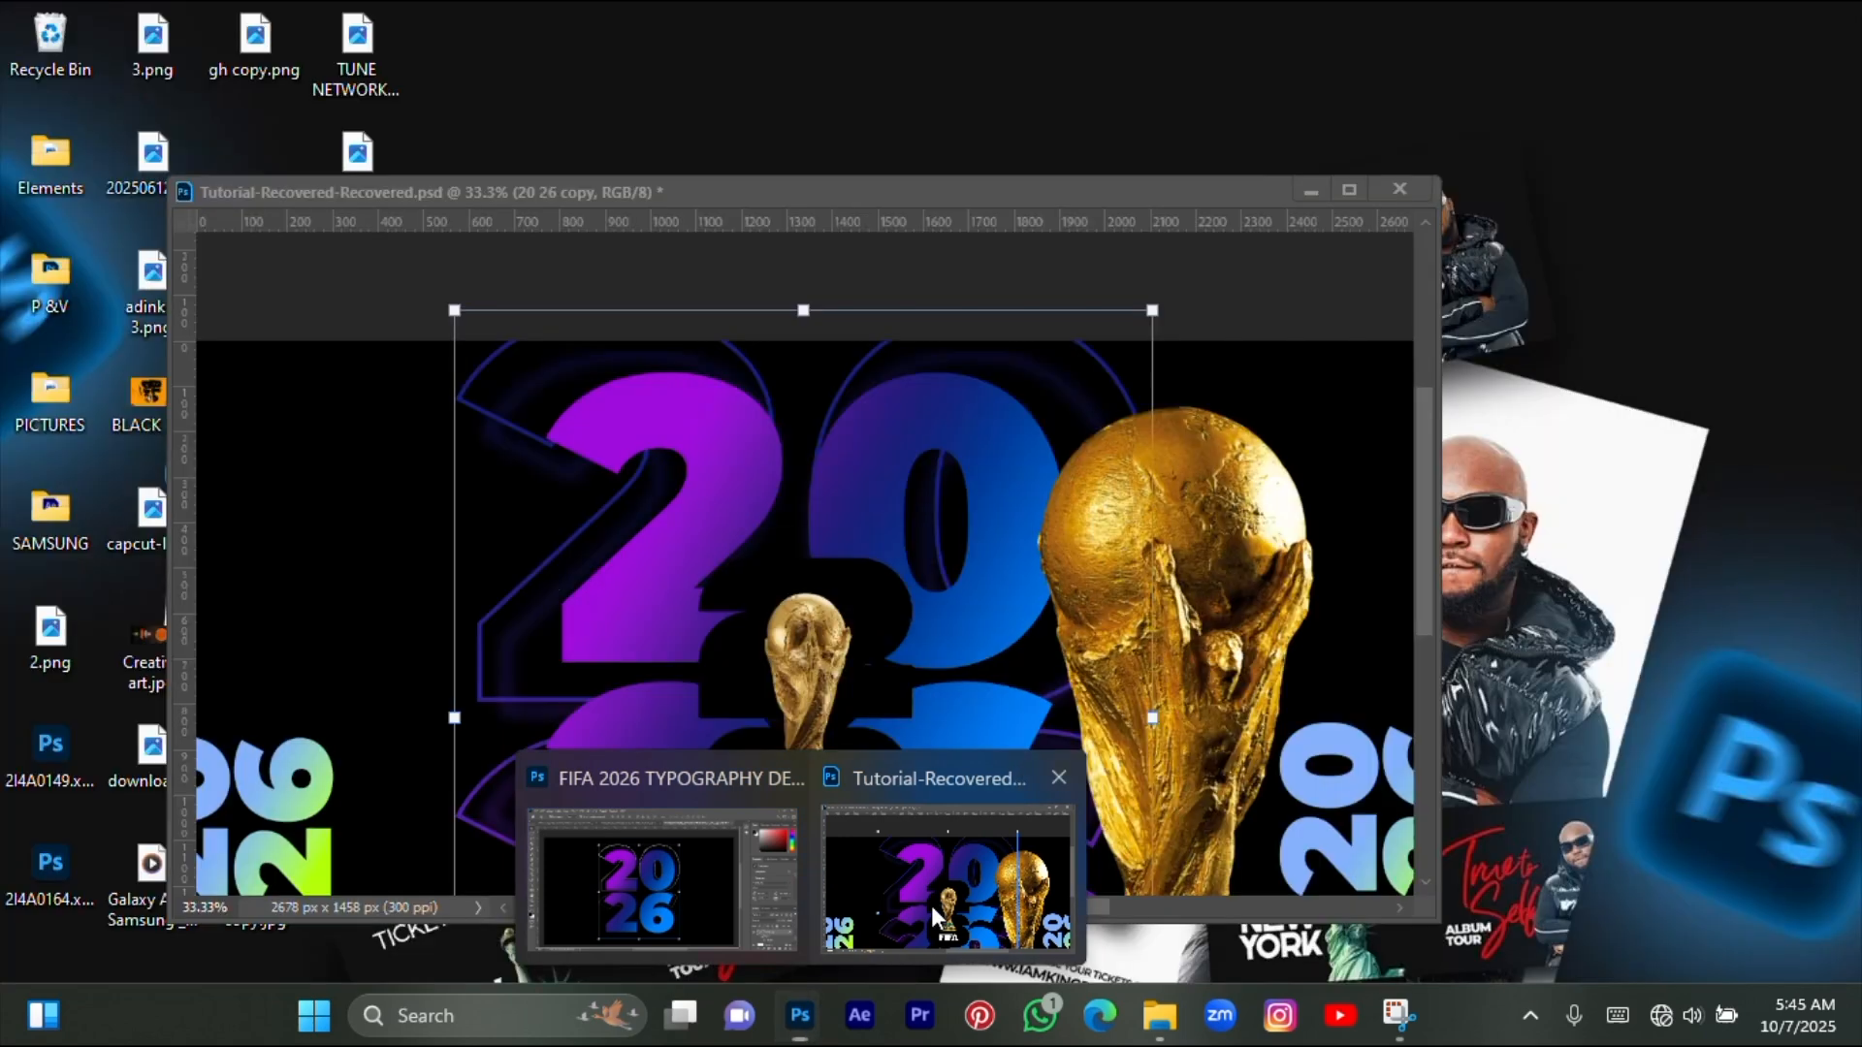
left_click(931, 905)
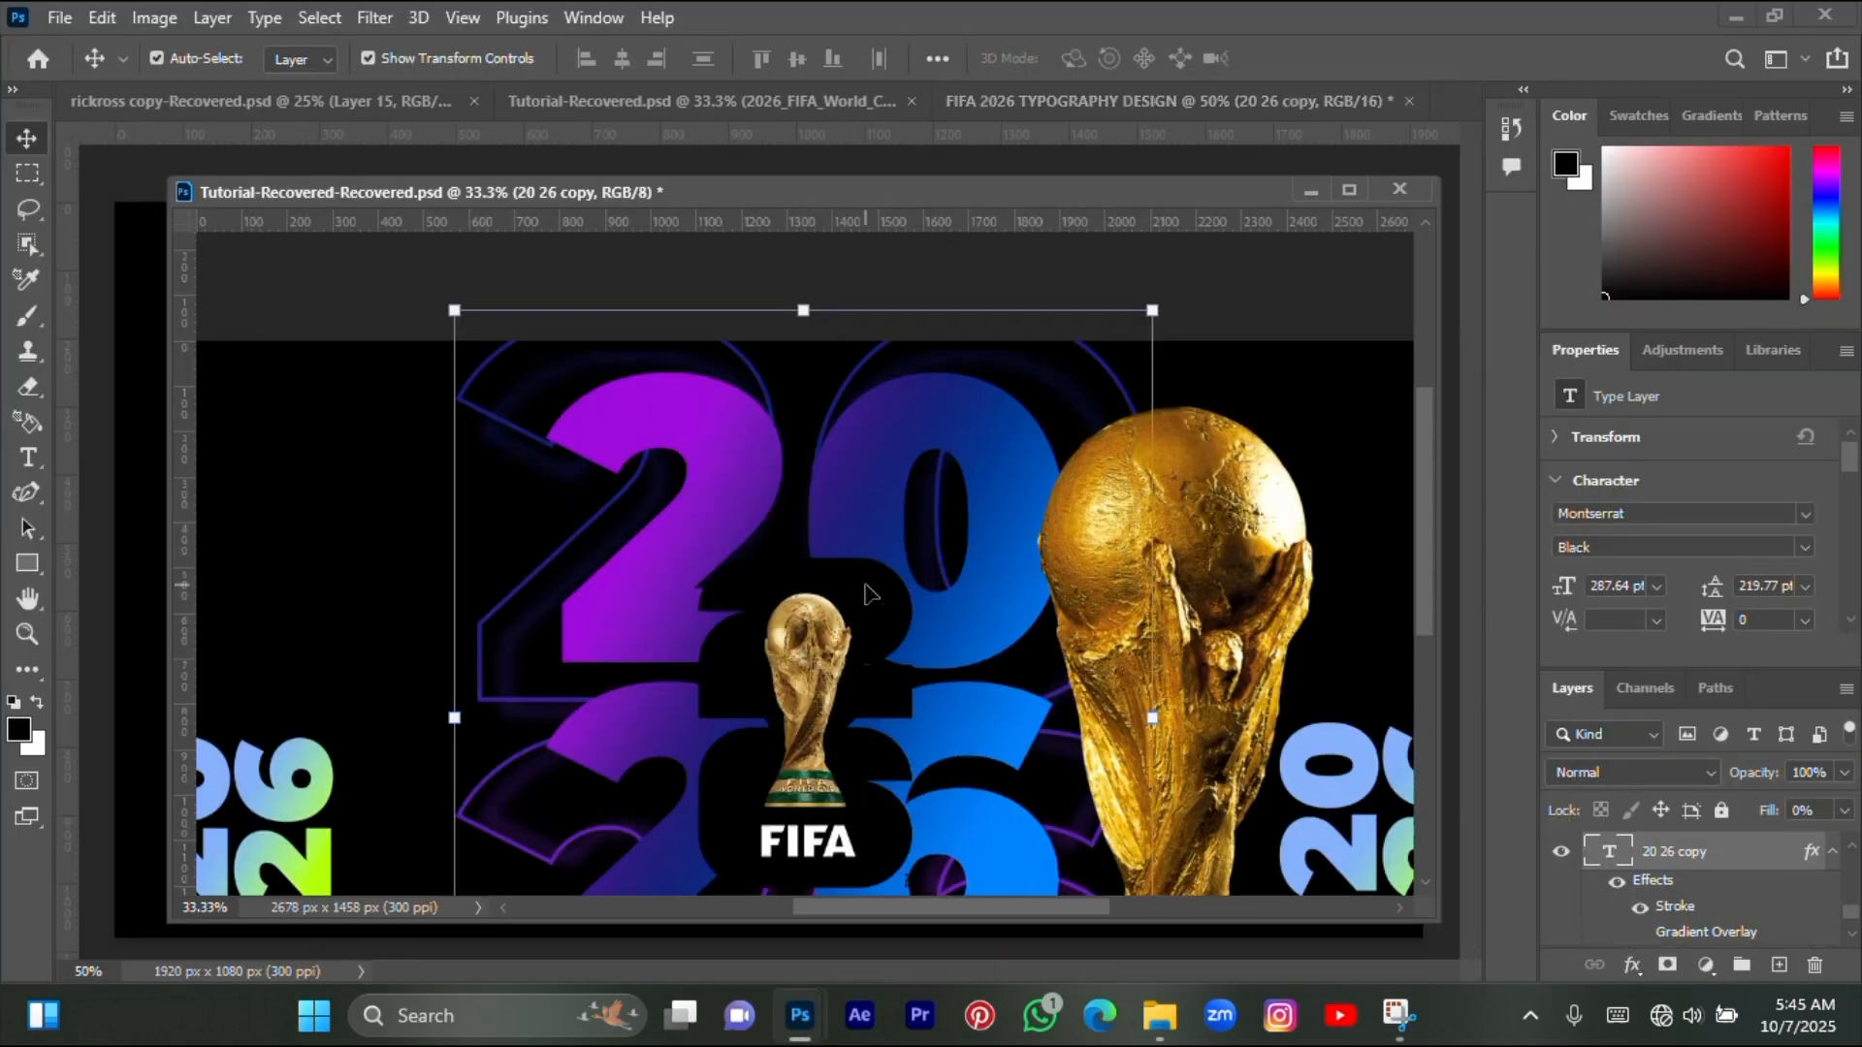
scroll(860, 603, "down", 2)
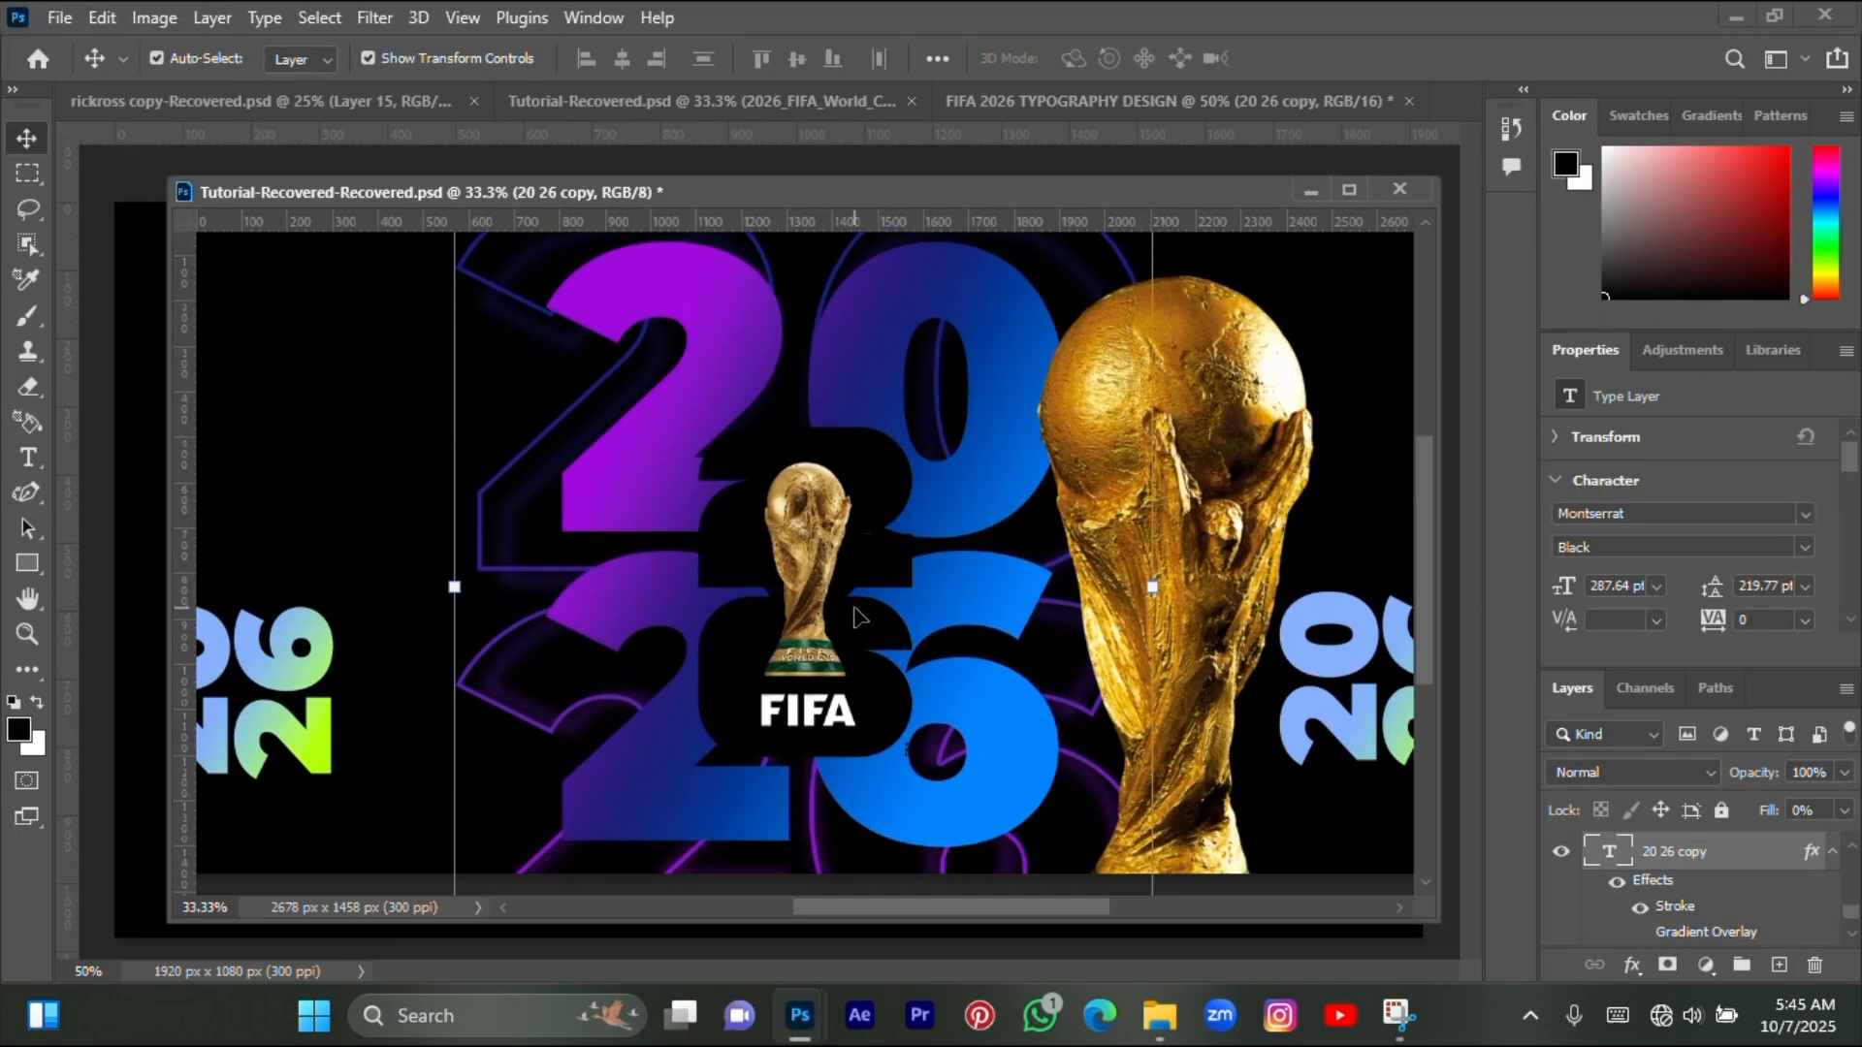
scroll(855, 623, "down", 1)
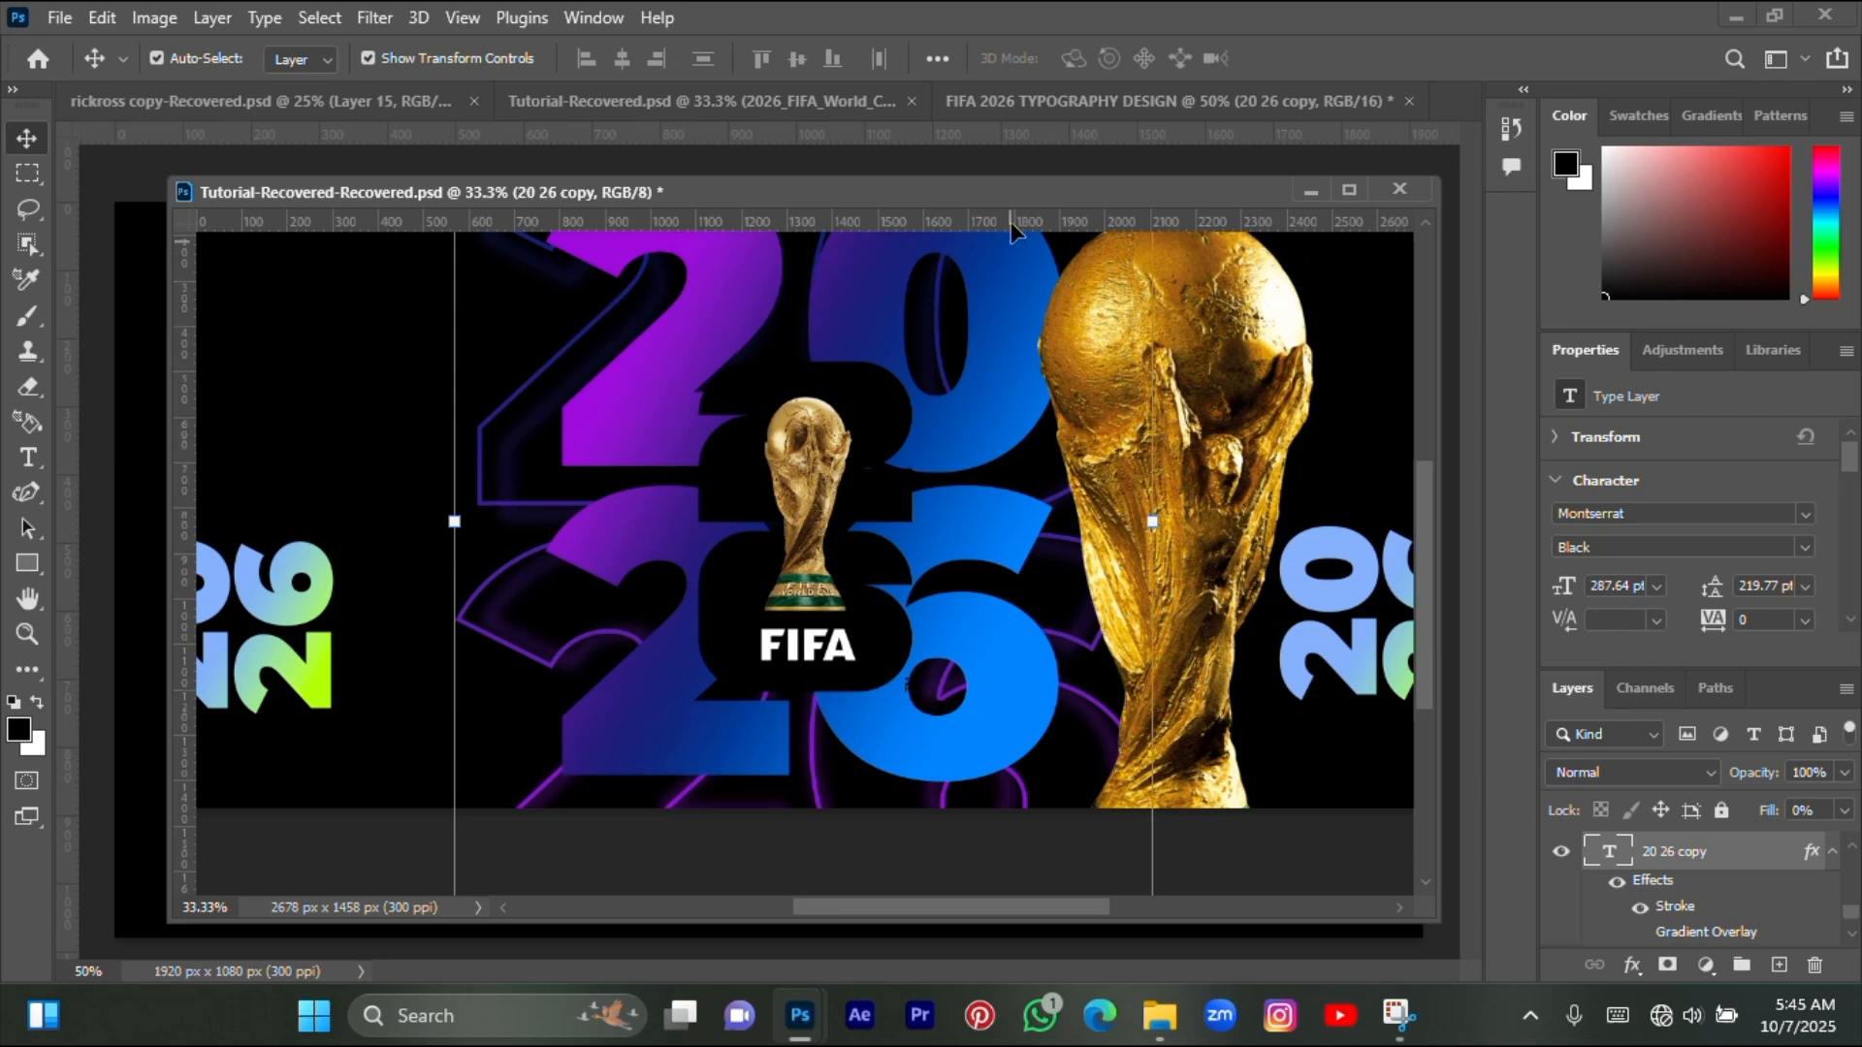
left_click_drag(1014, 189, 817, 218)
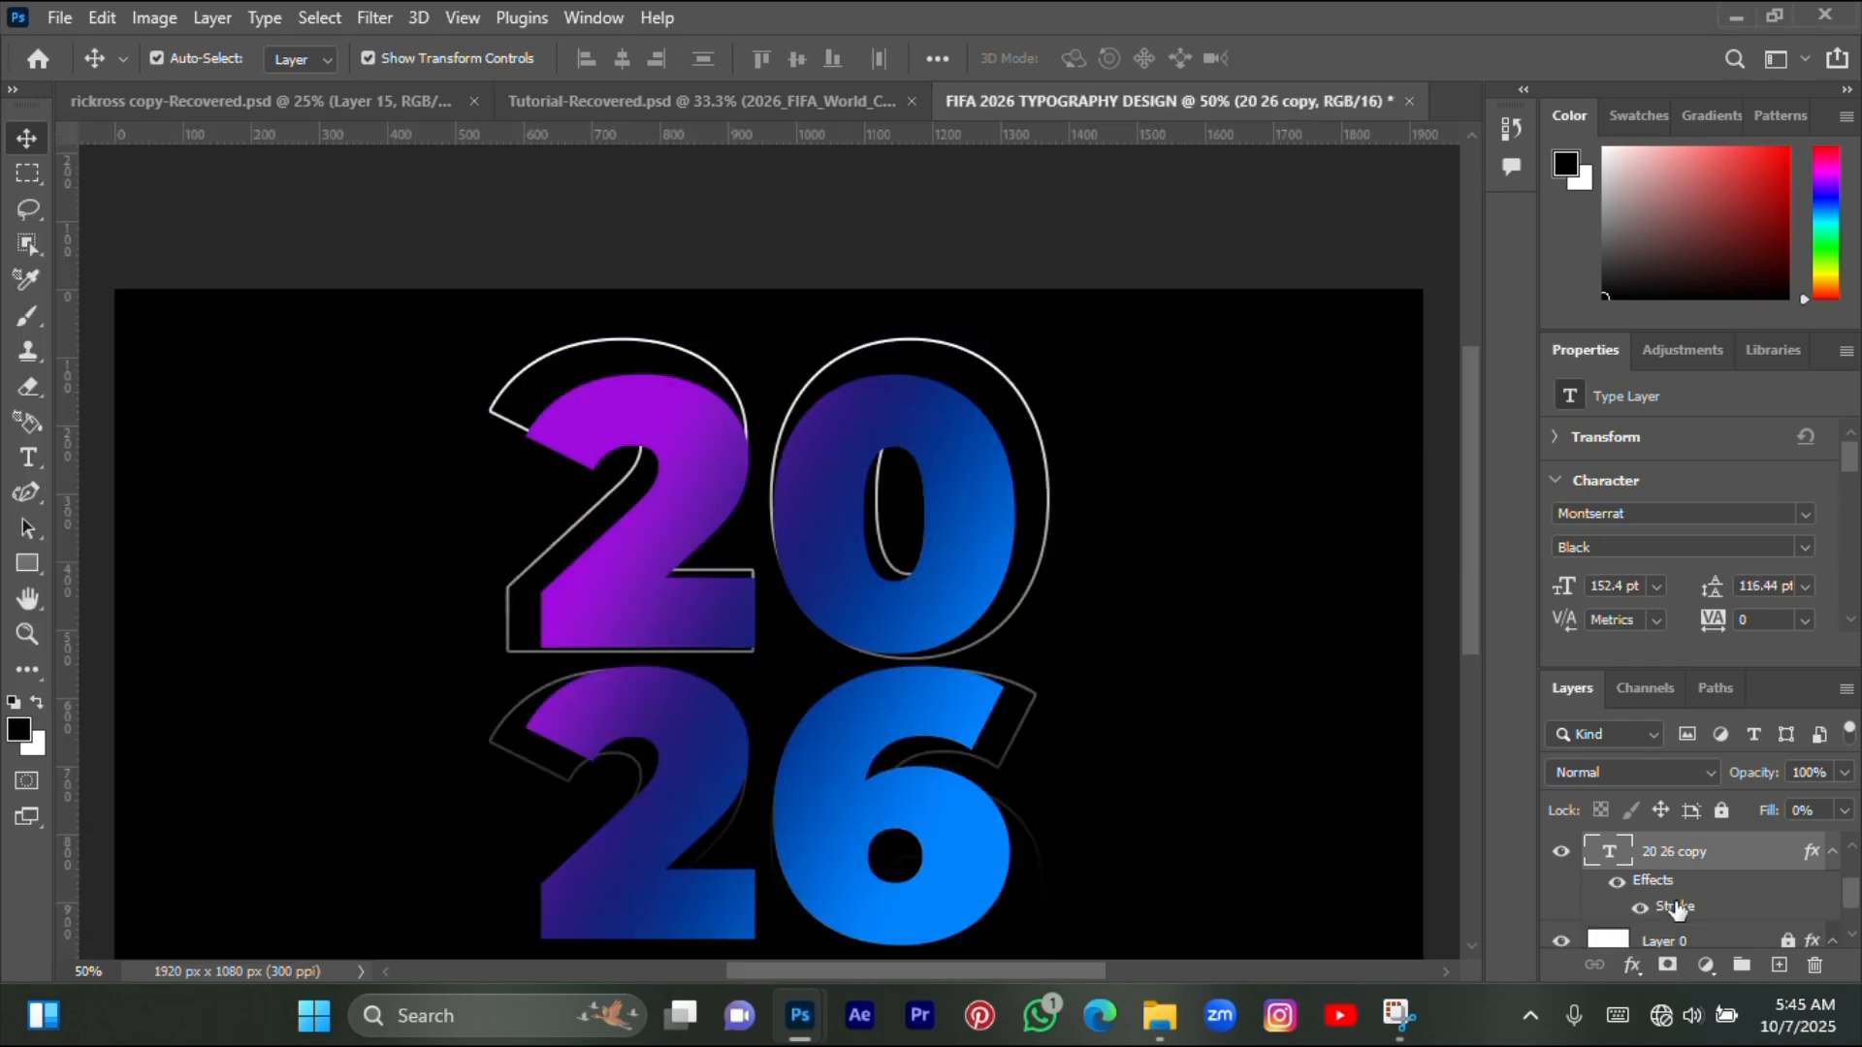
- Change the black stop of the 20 26 copy layer's stroke gradient to purple 9f0cdd, sampled from the upper numeral 2
double_click(1675, 907)
left_click_drag(936, 244, 1105, 285)
left_click(1433, 602)
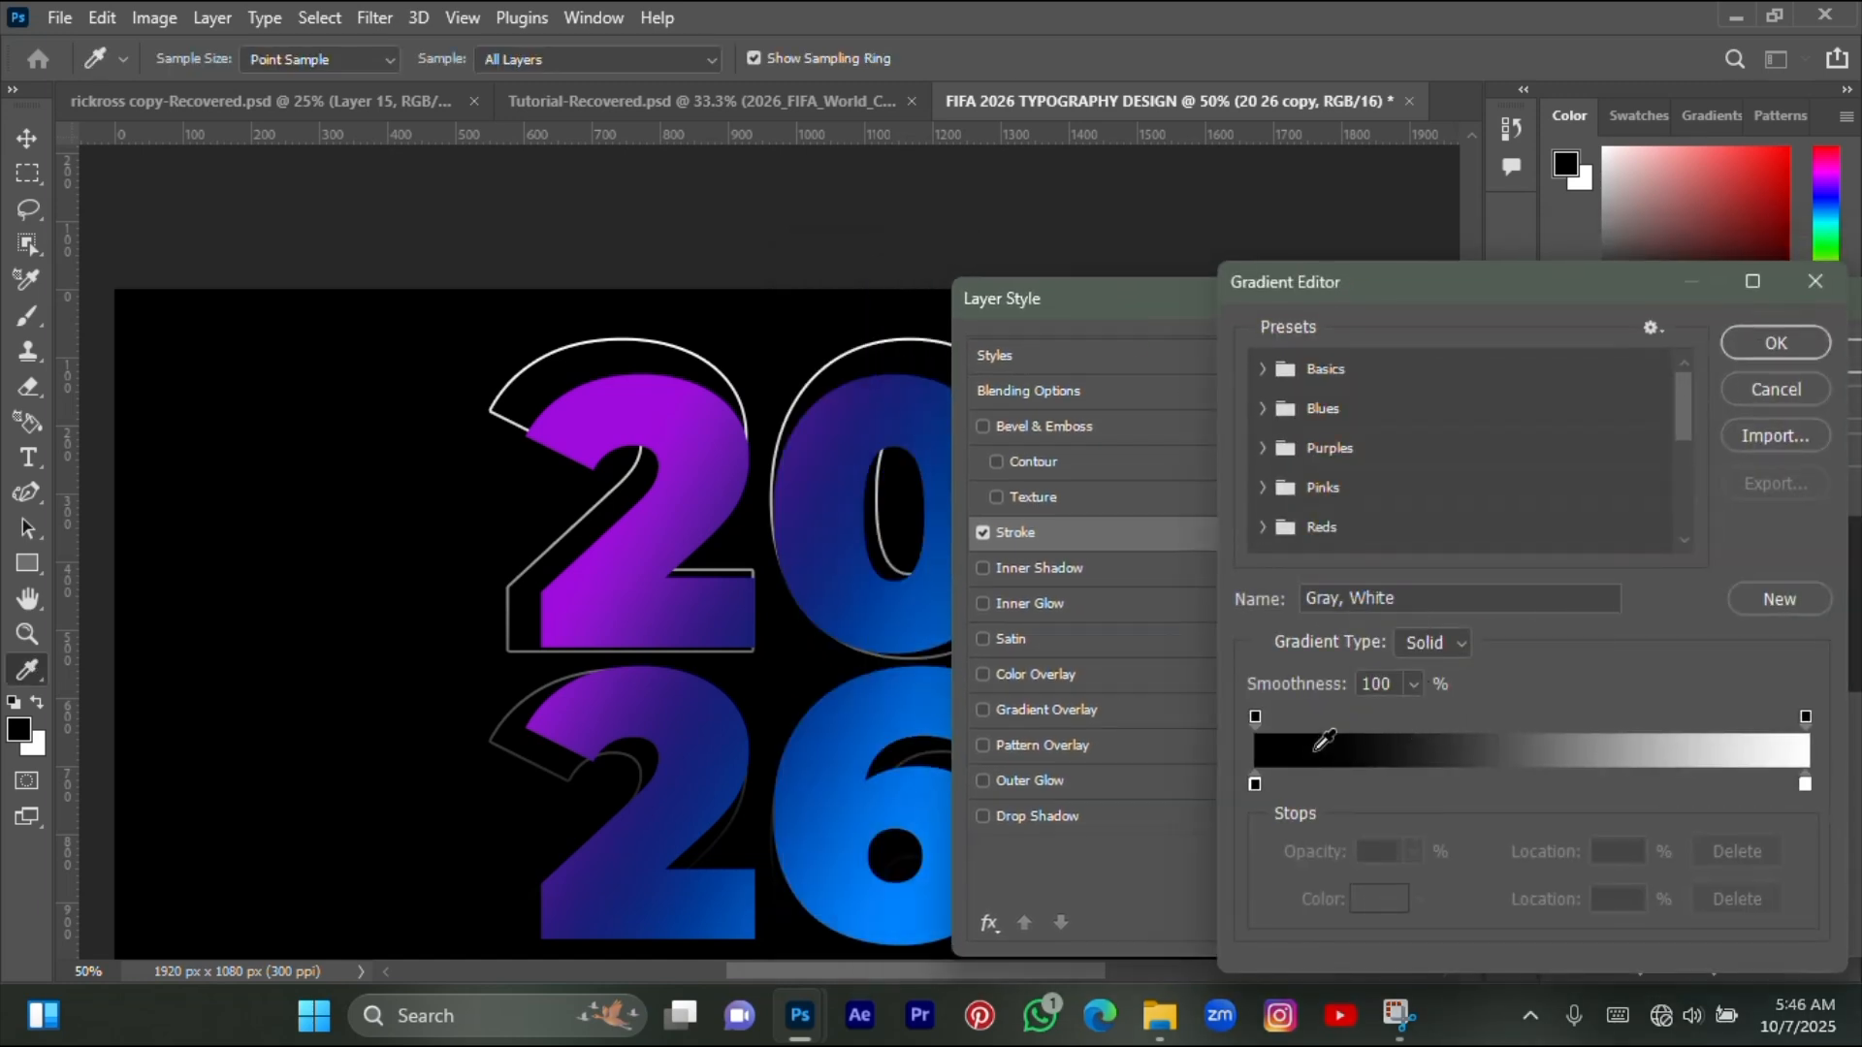
left_click(1256, 784)
left_click(1379, 899)
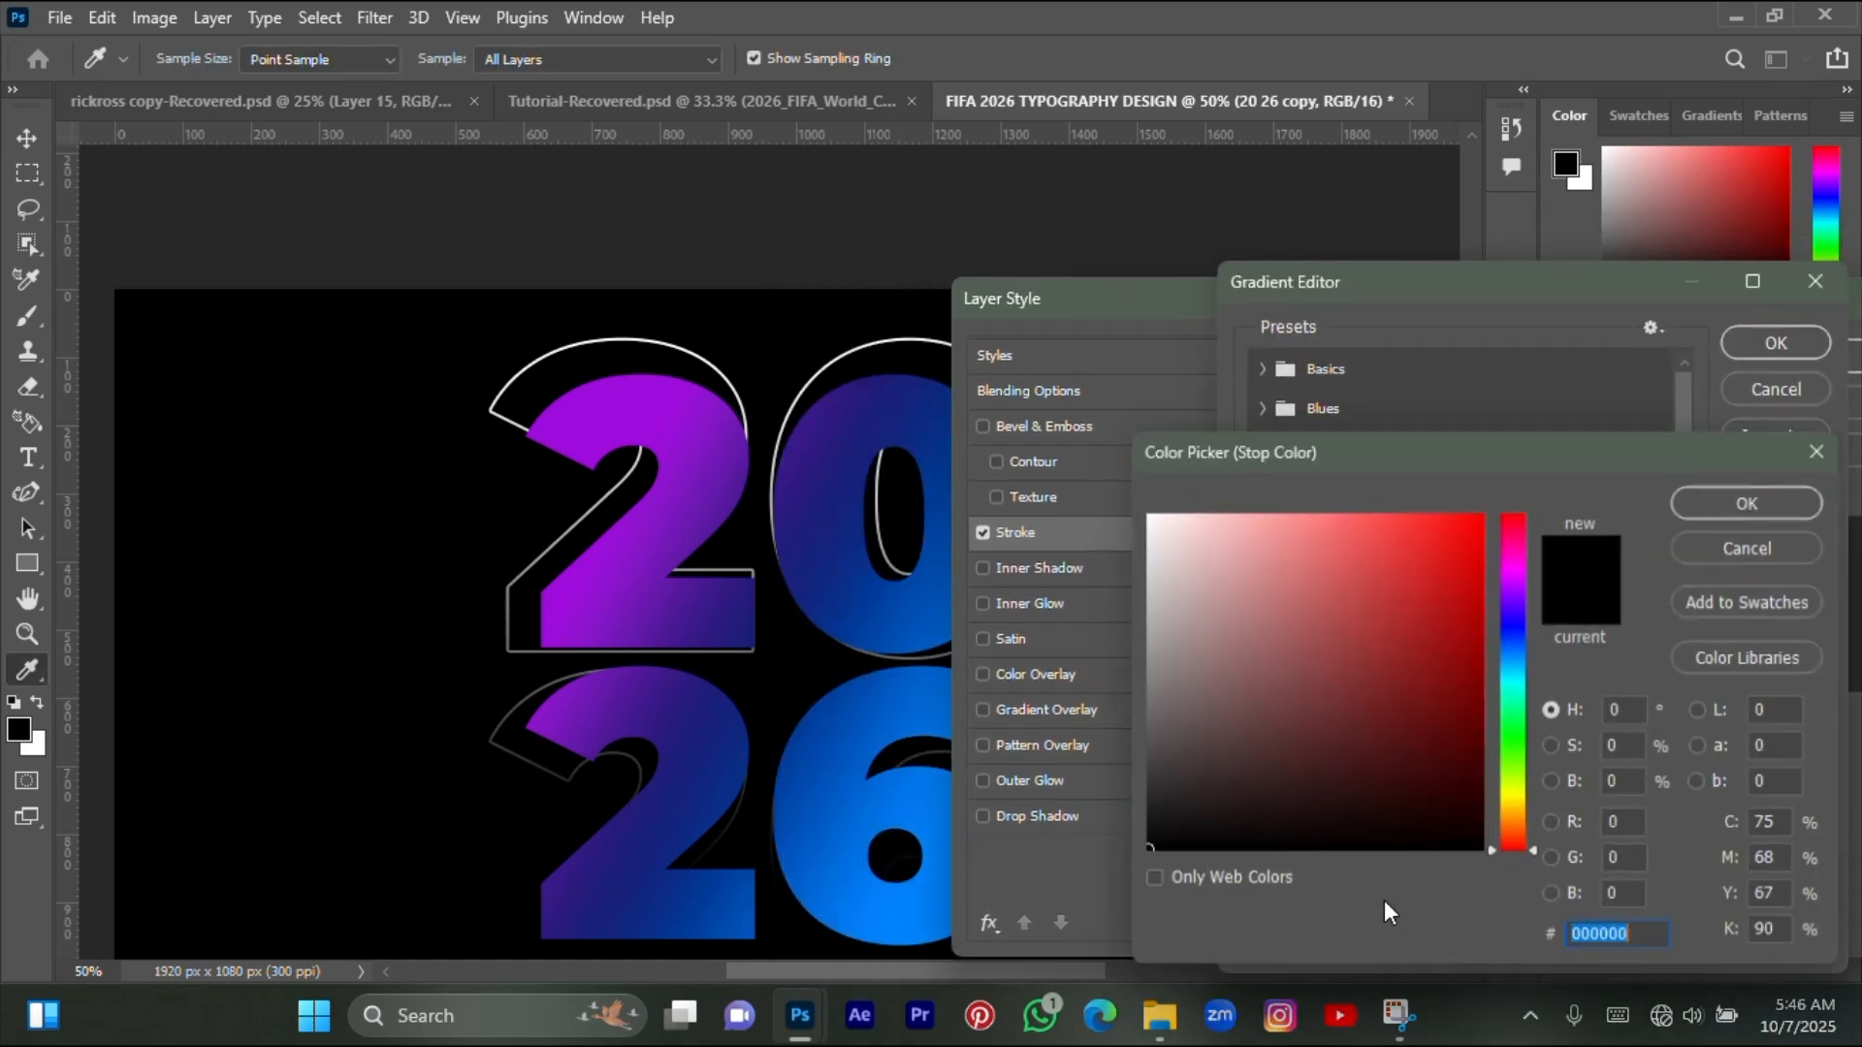
left_click(658, 385)
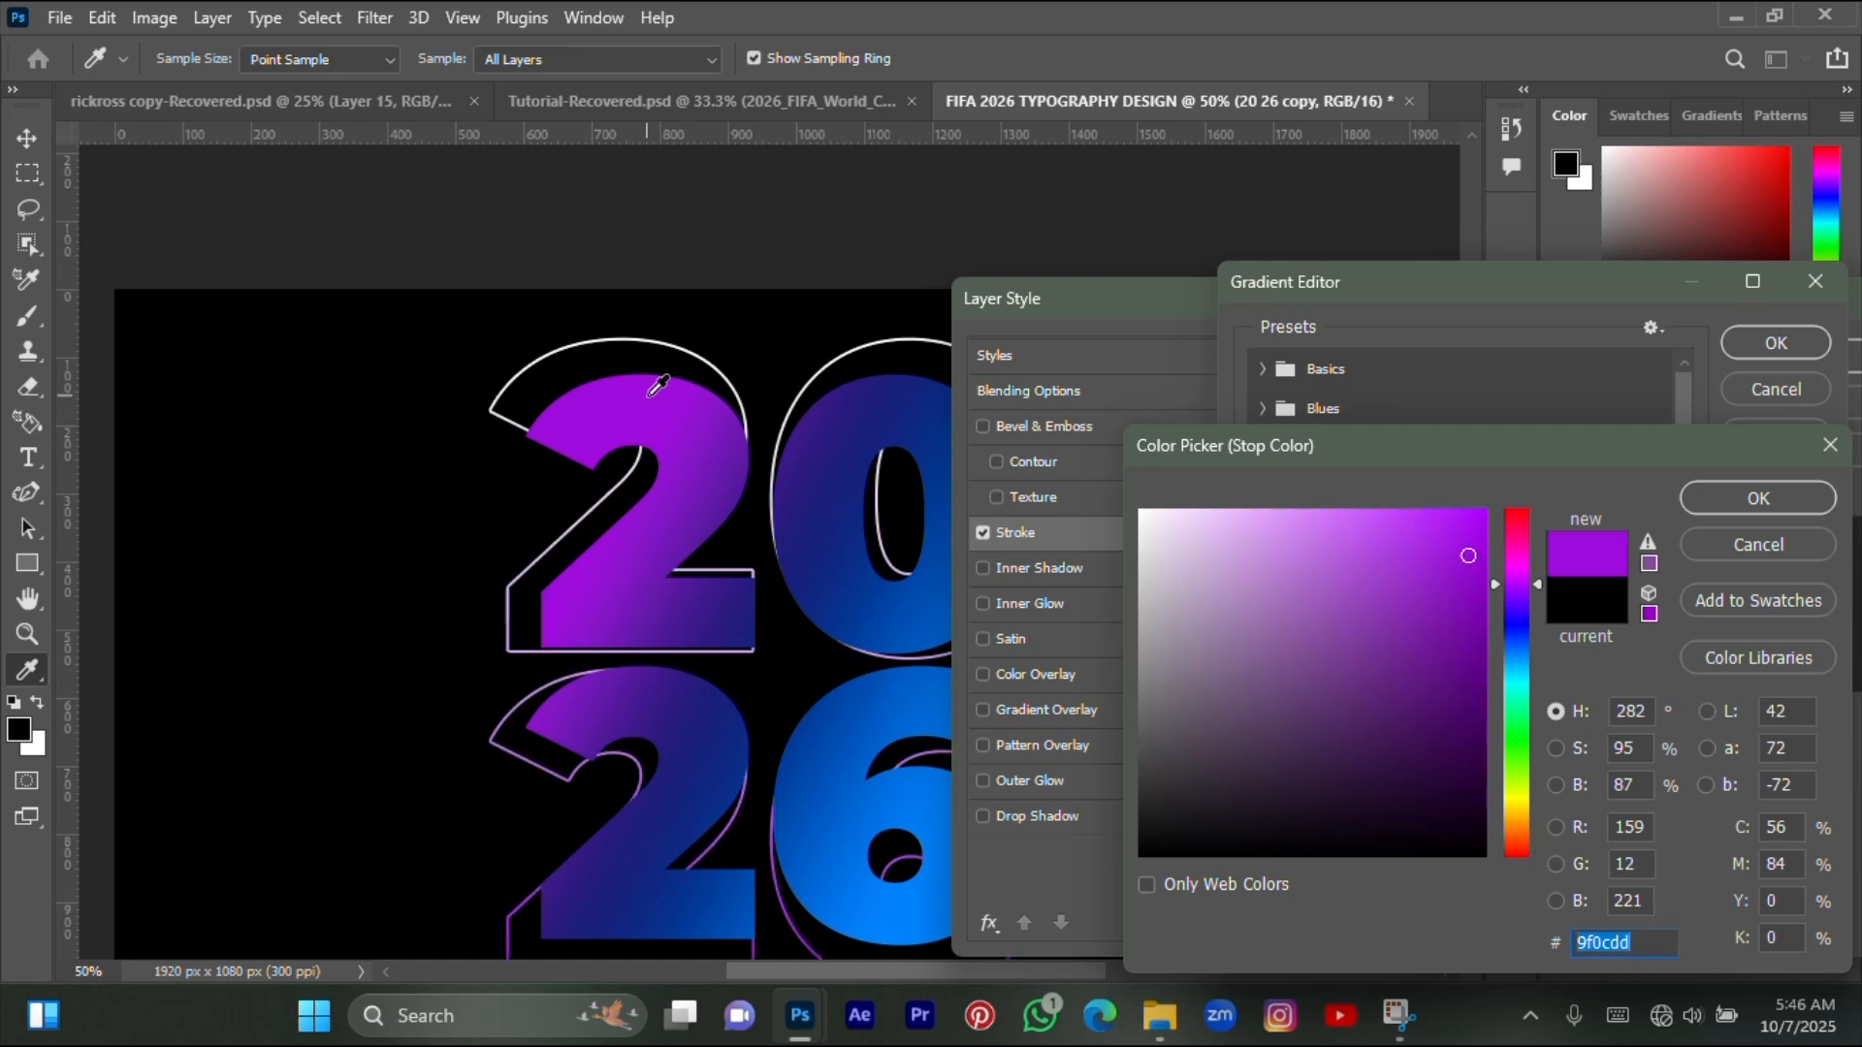
left_click(1730, 497)
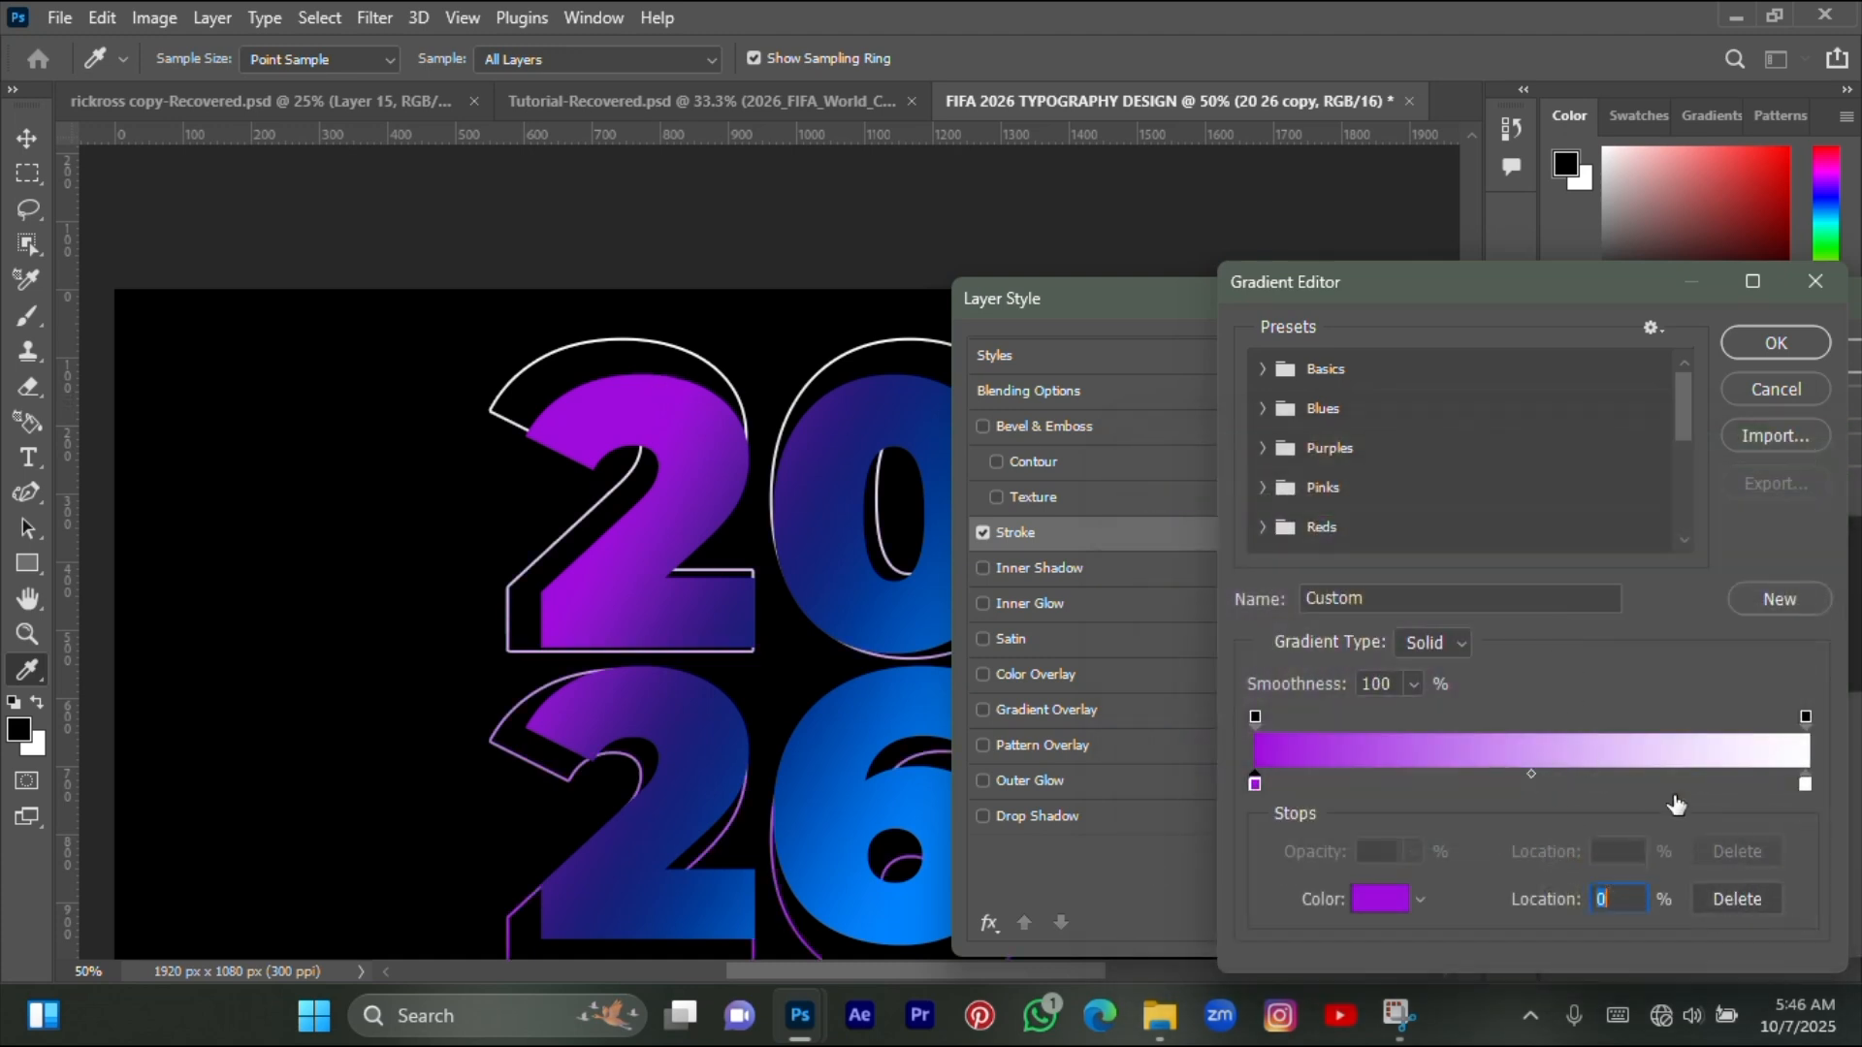
- Change the white stop of the stroke gradient to dark blue 211c7a, sampled from the numeral 0
left_click(1804, 784)
left_click(1371, 898)
left_click(877, 392)
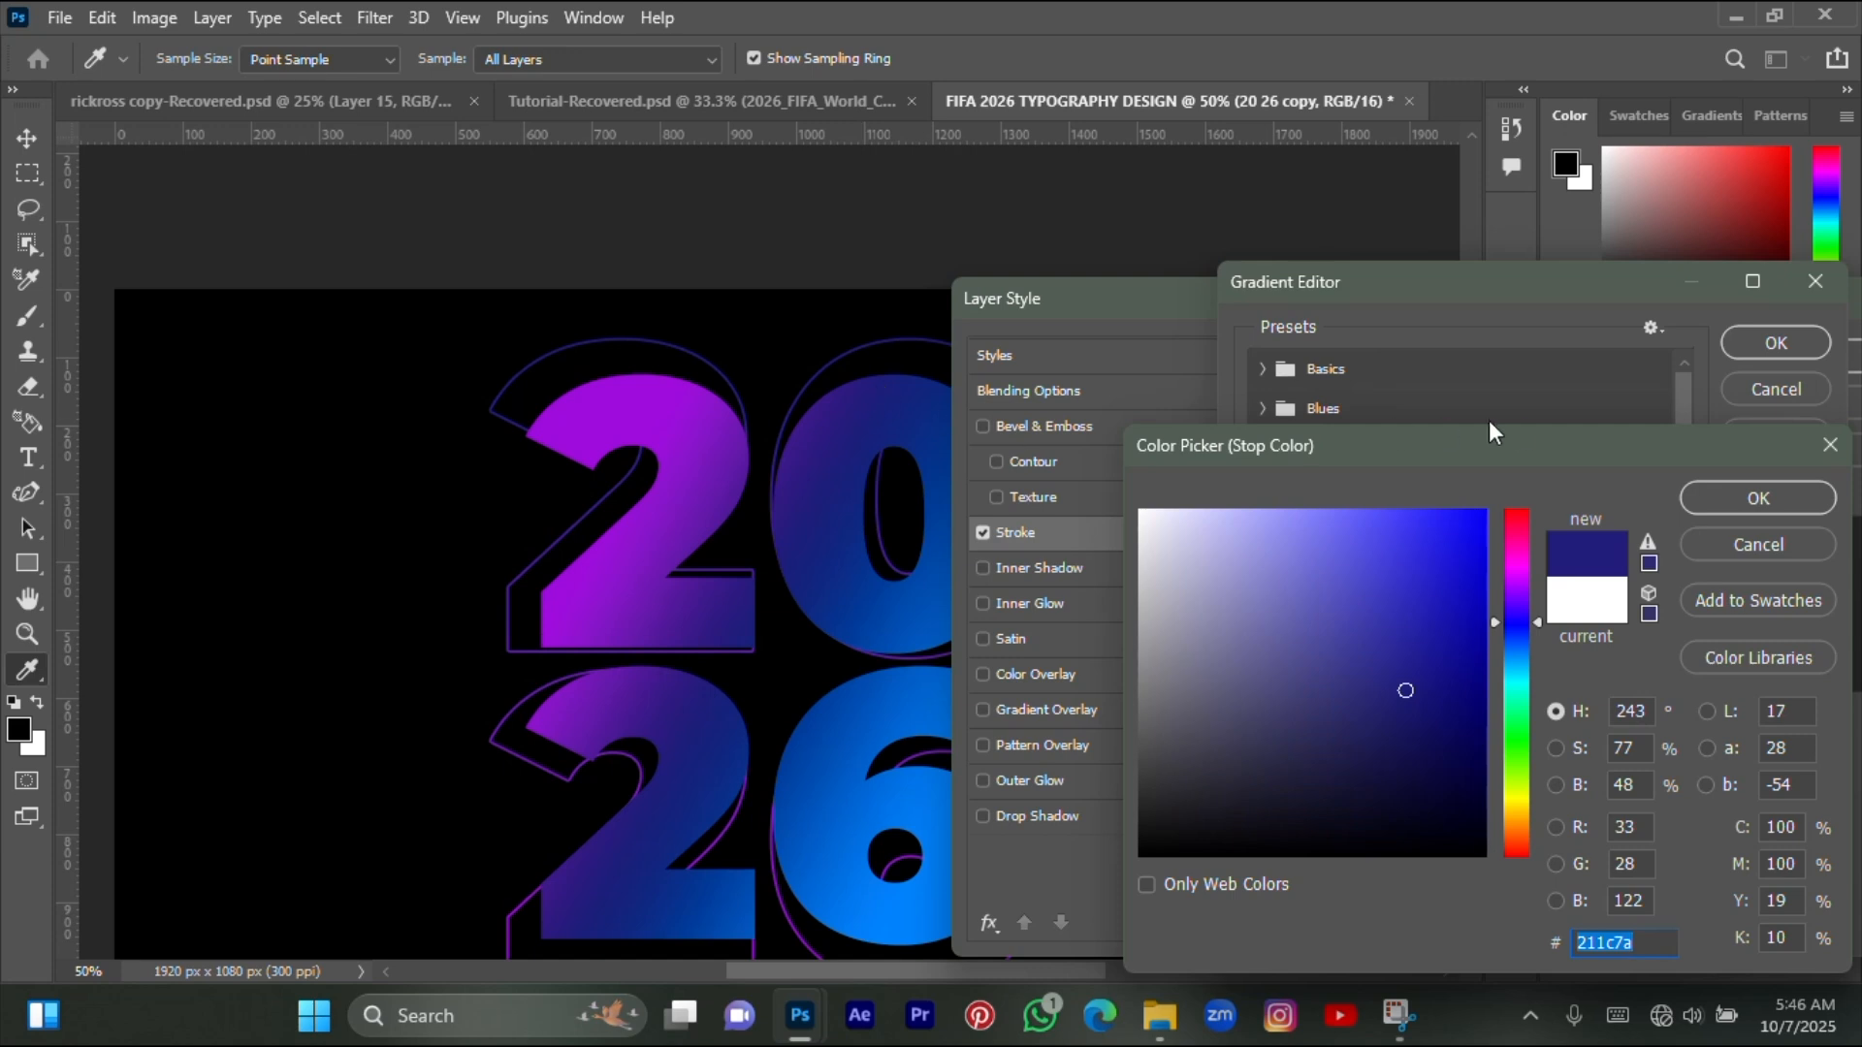
left_click(1740, 498)
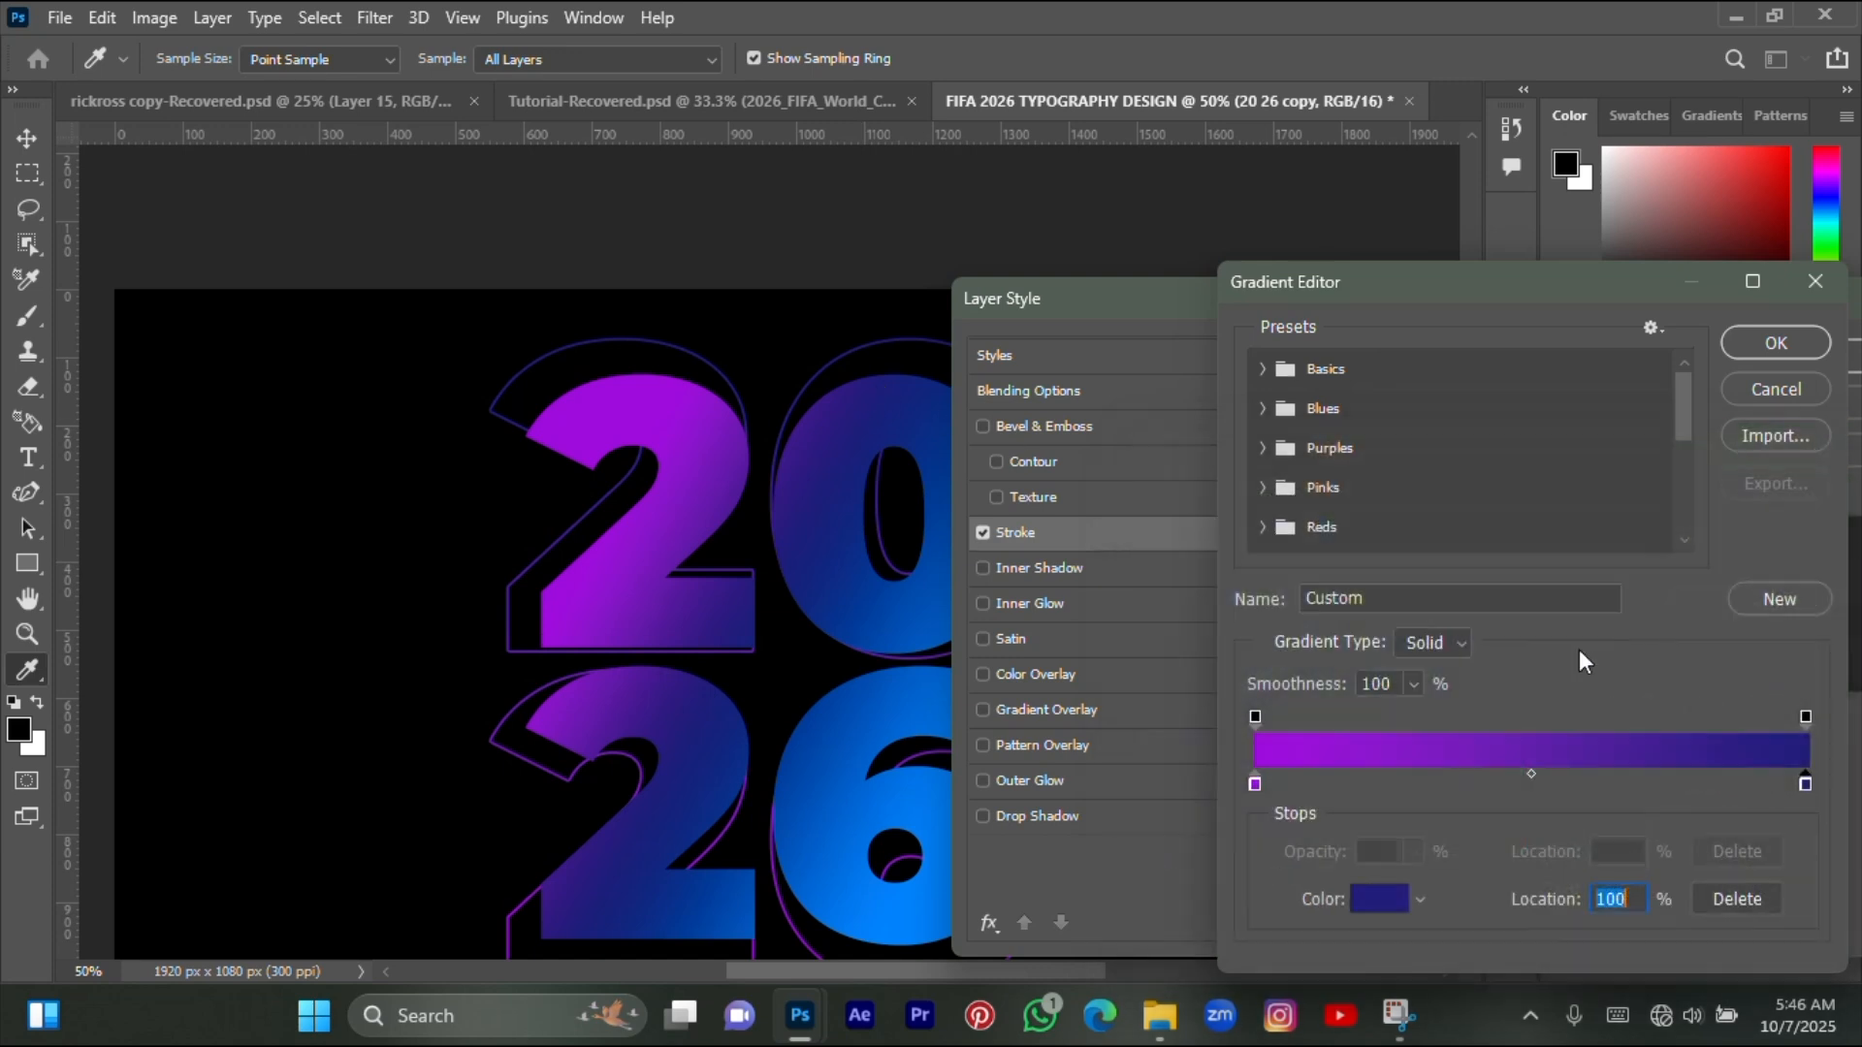
- Add a middle stop at 51% in blue 0051b7 to the stroke gradient, sampled from the numeral 6, and apply the layer style
left_click(1502, 780)
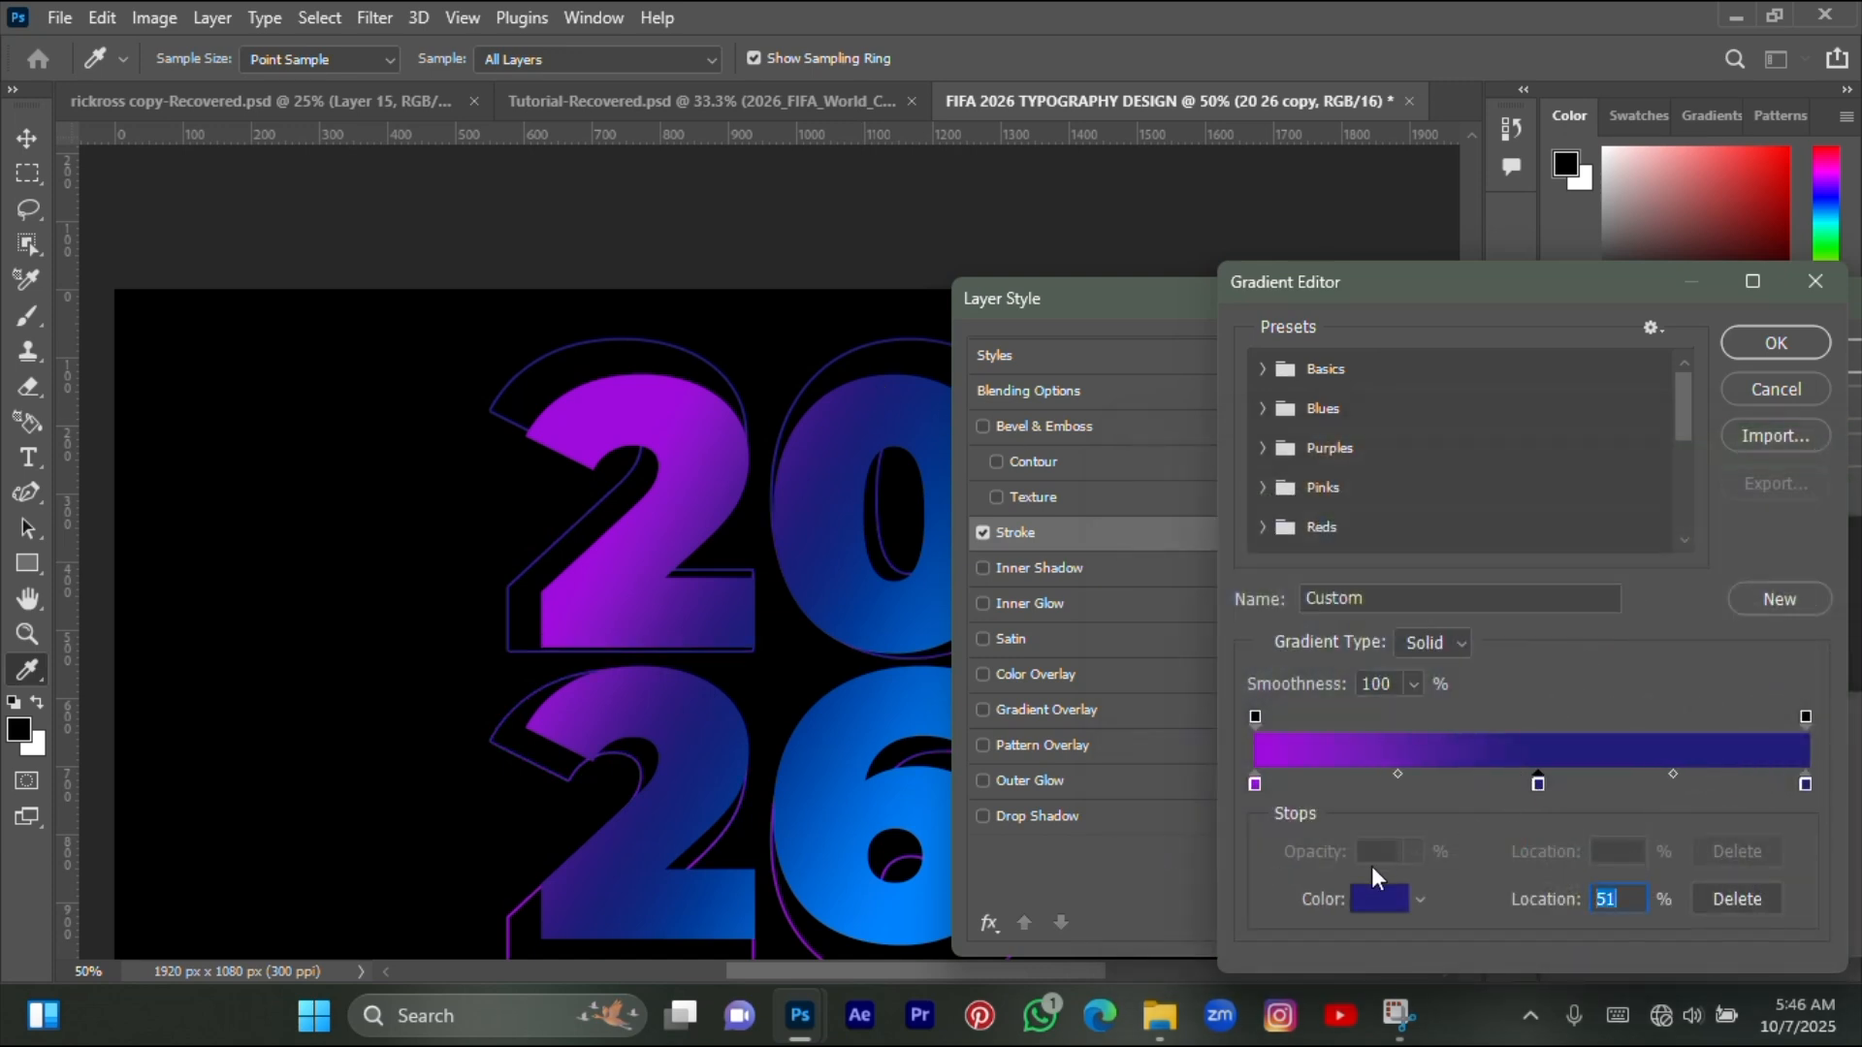
left_click(1381, 898)
left_click(859, 726)
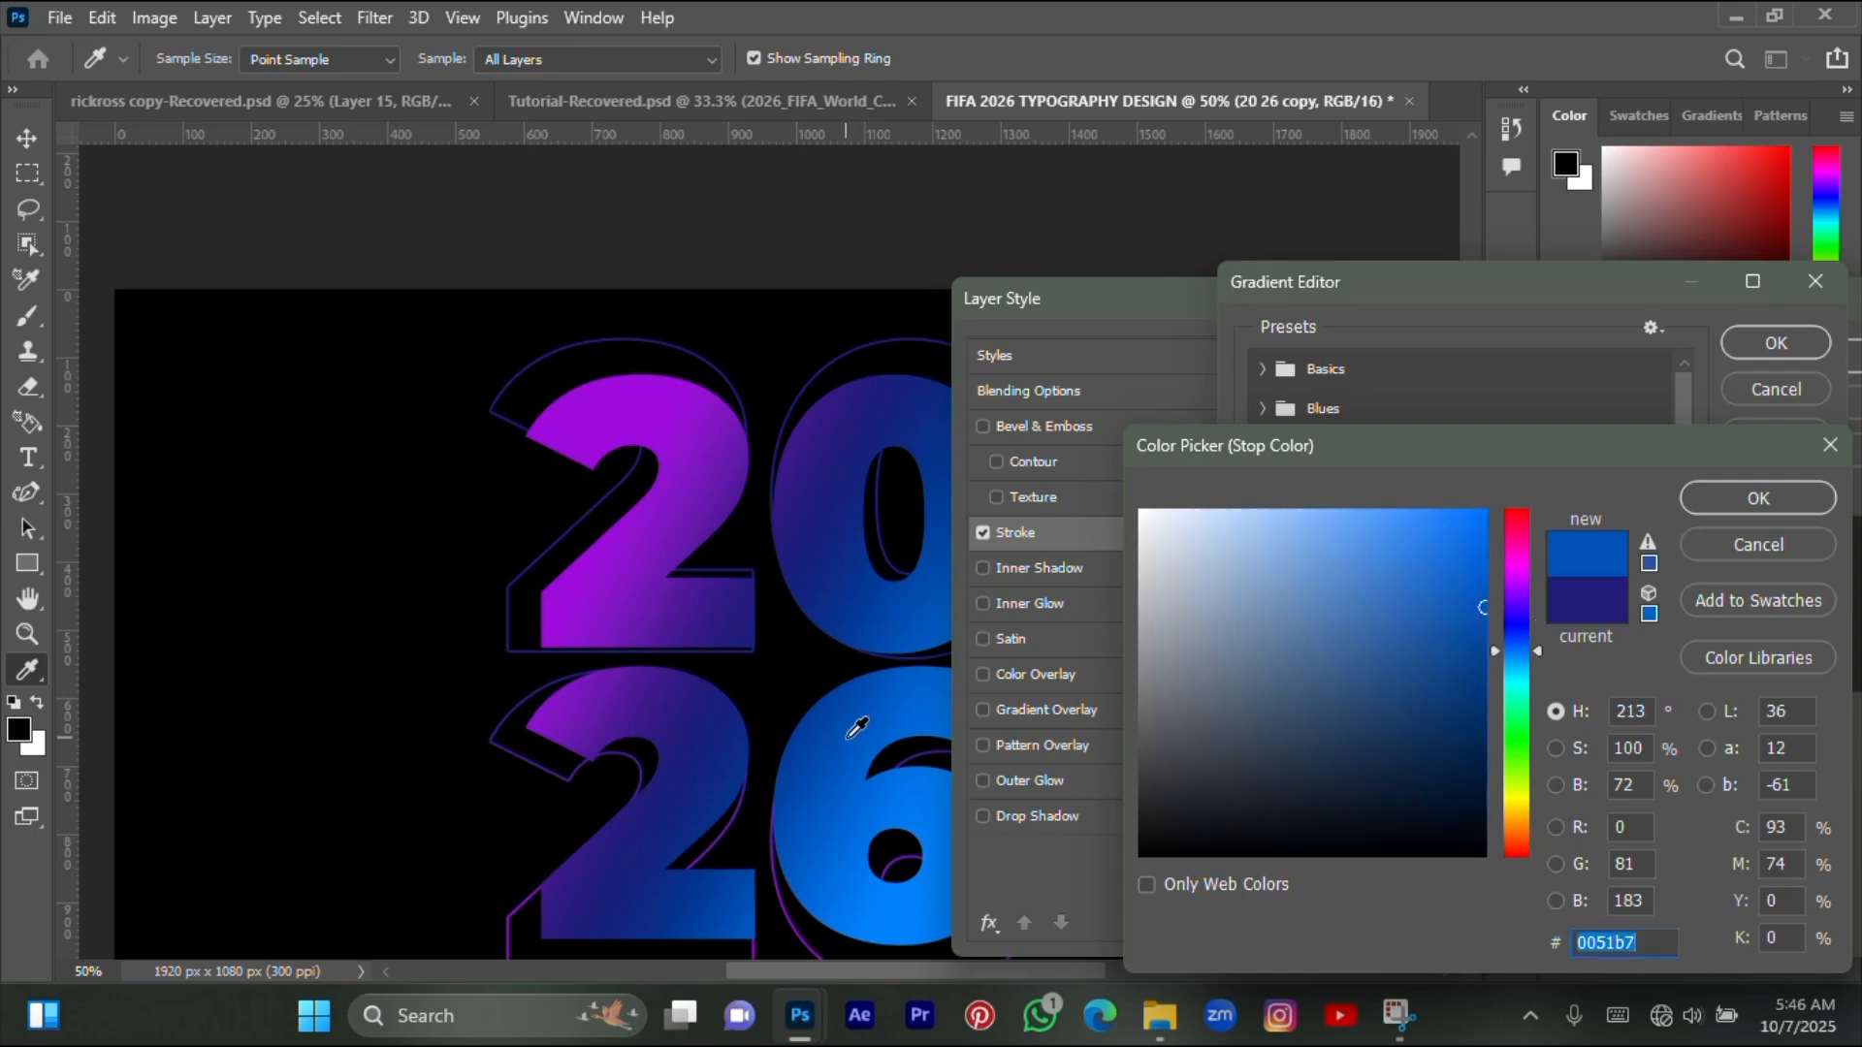
left_click(1742, 511)
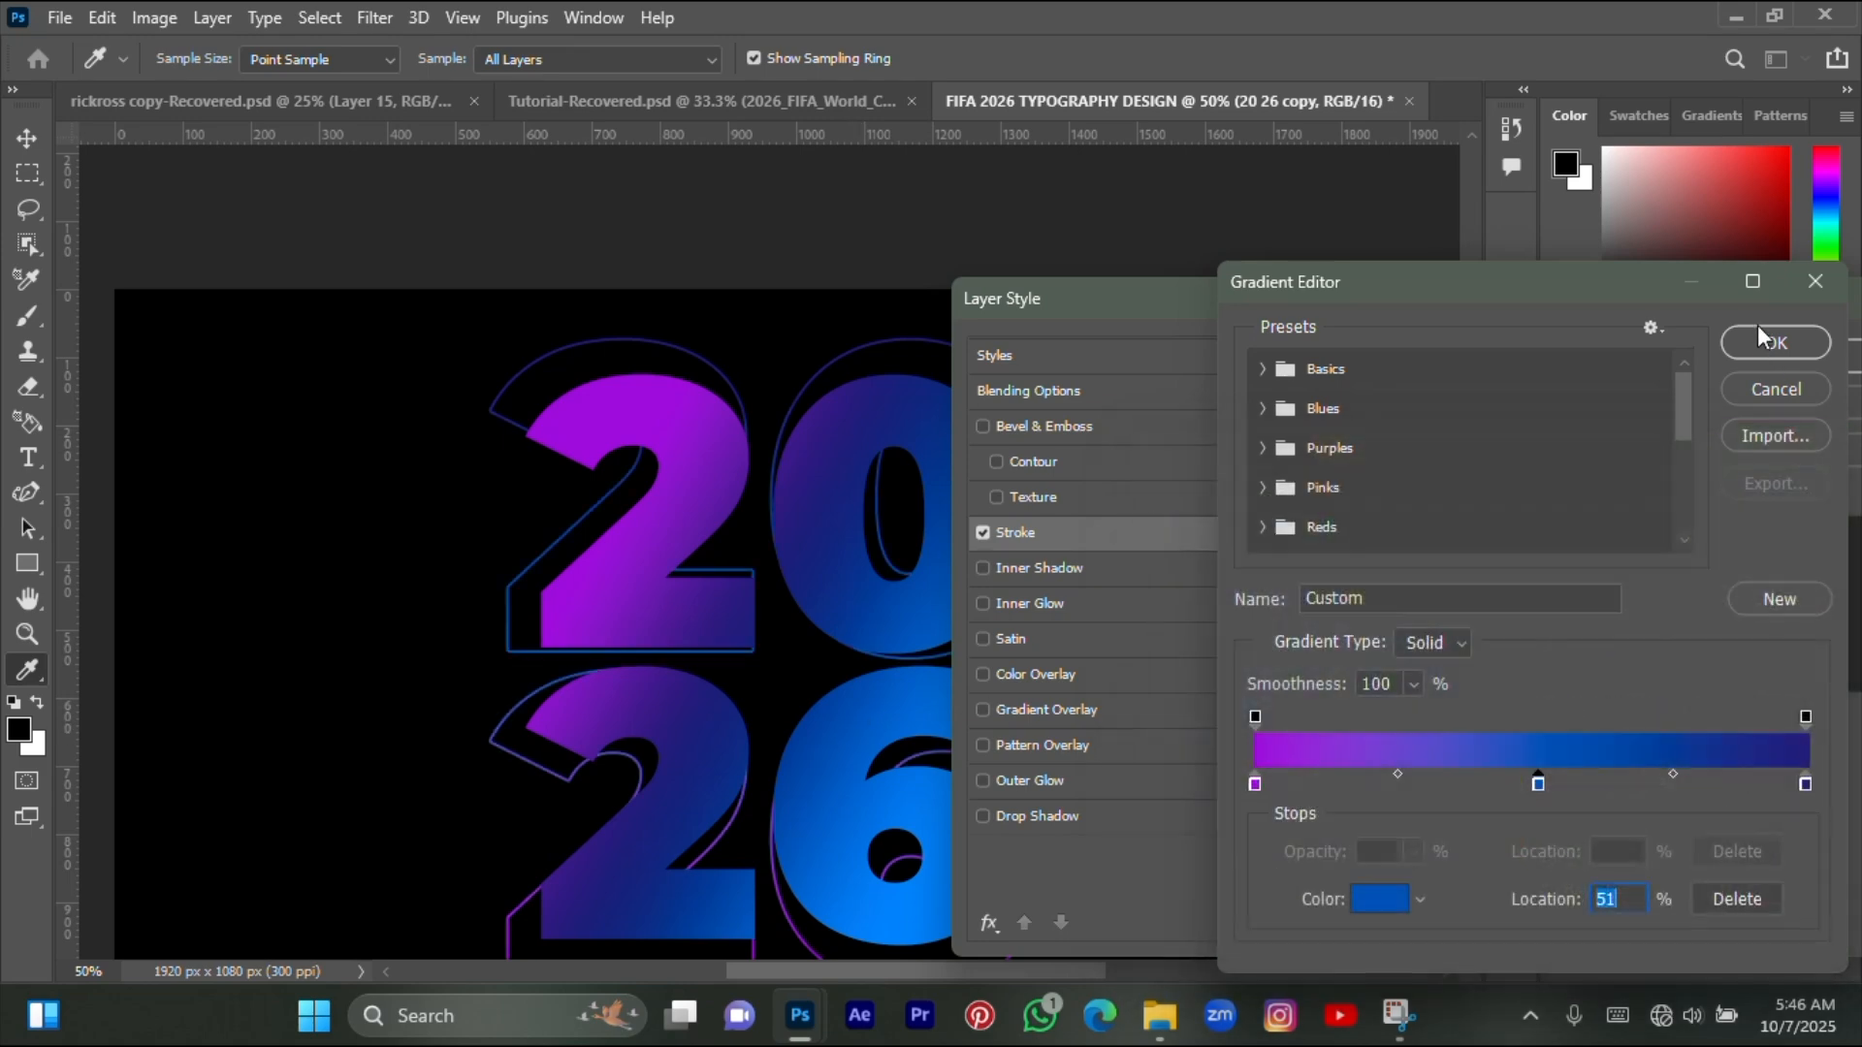
left_click(1753, 331)
left_click(1847, 359)
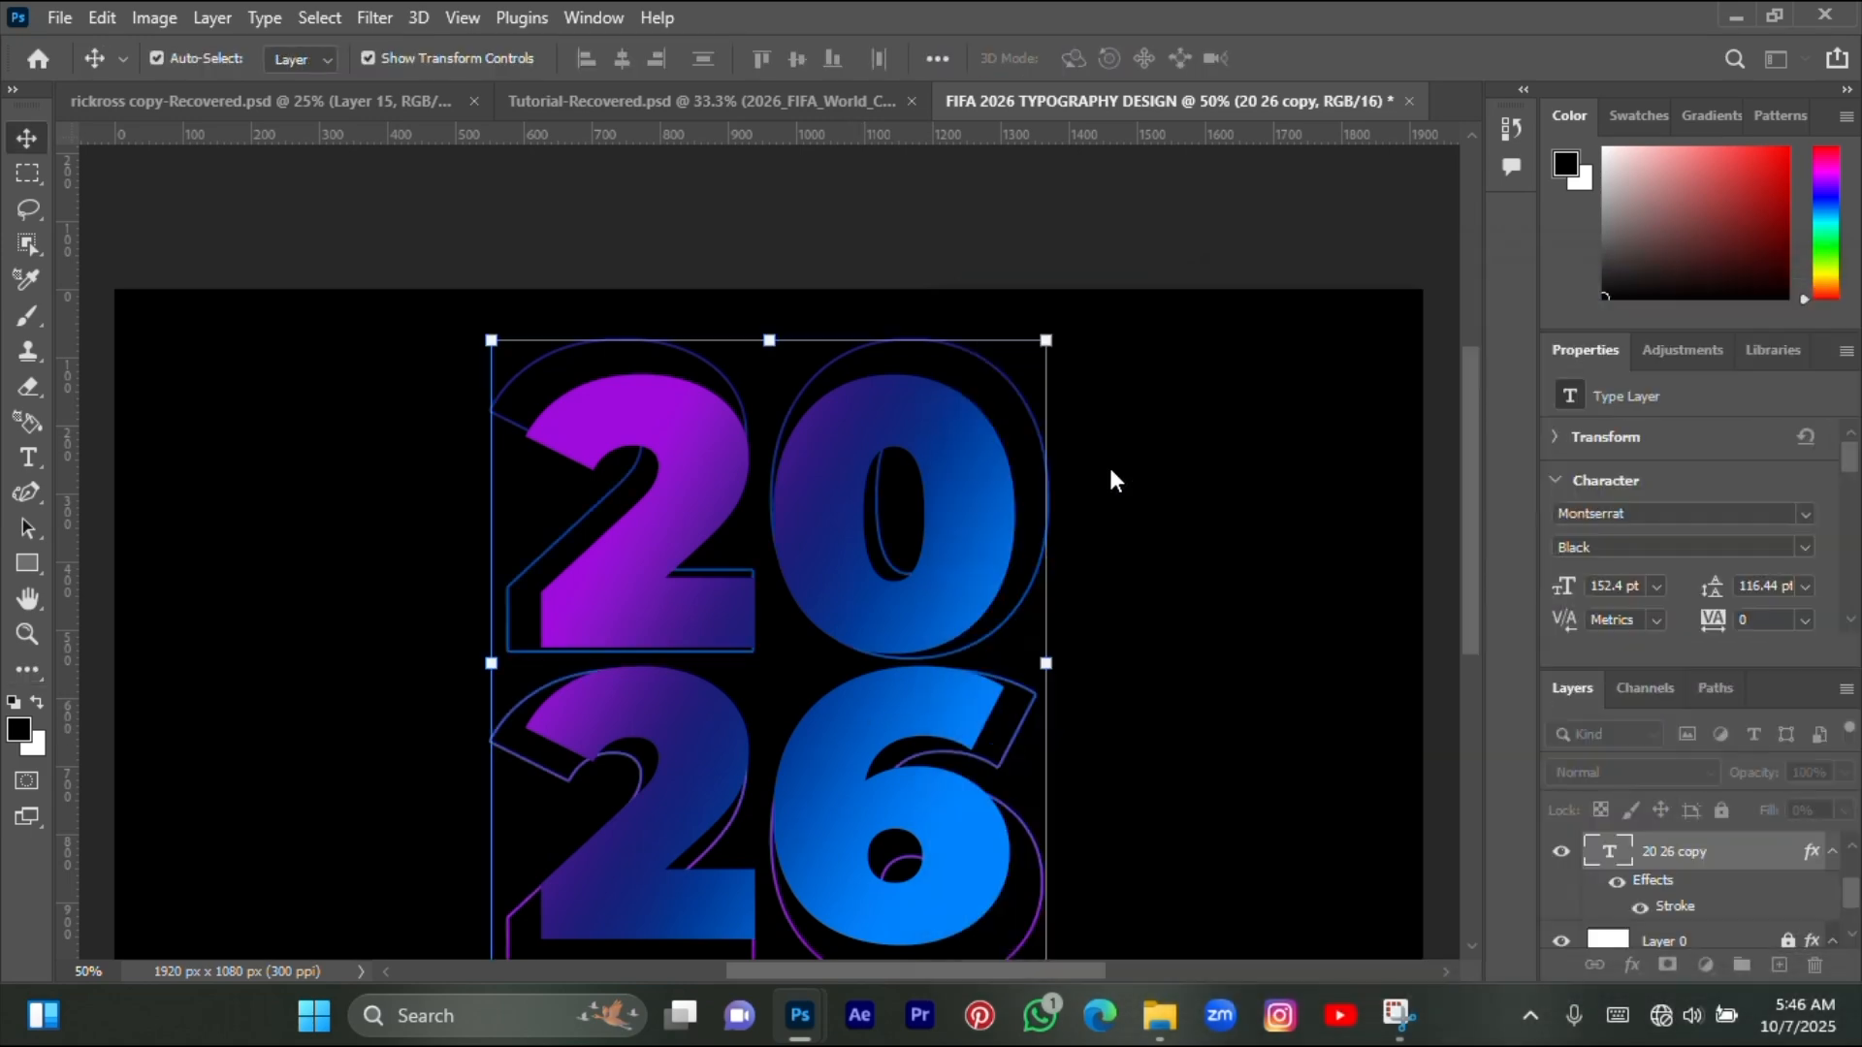
- Compare the outlined numerals with those in the Tutorial-Recovered-Recovered.psd reference and return to the FIFA 2026 TYPOGRAPHY DESIGN document
scroll(1096, 485, "down", 3)
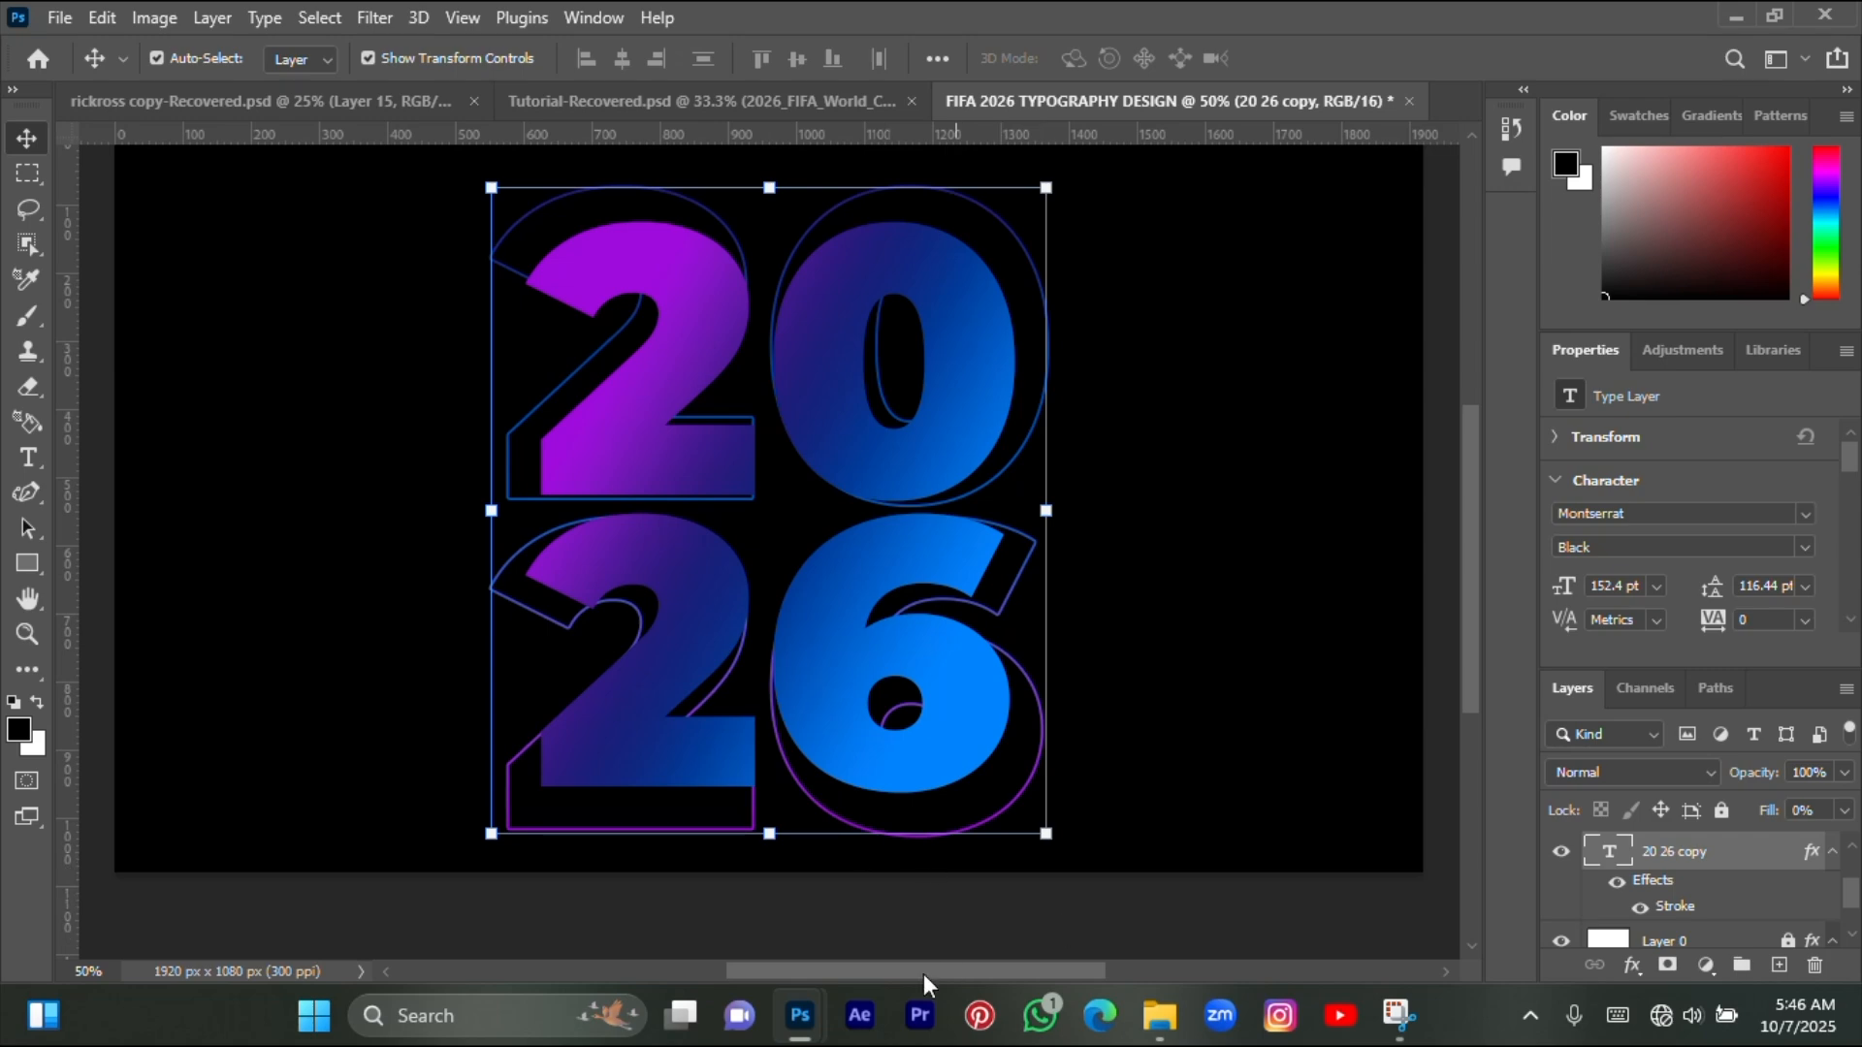
mouse_move(790, 1018)
left_click(991, 844)
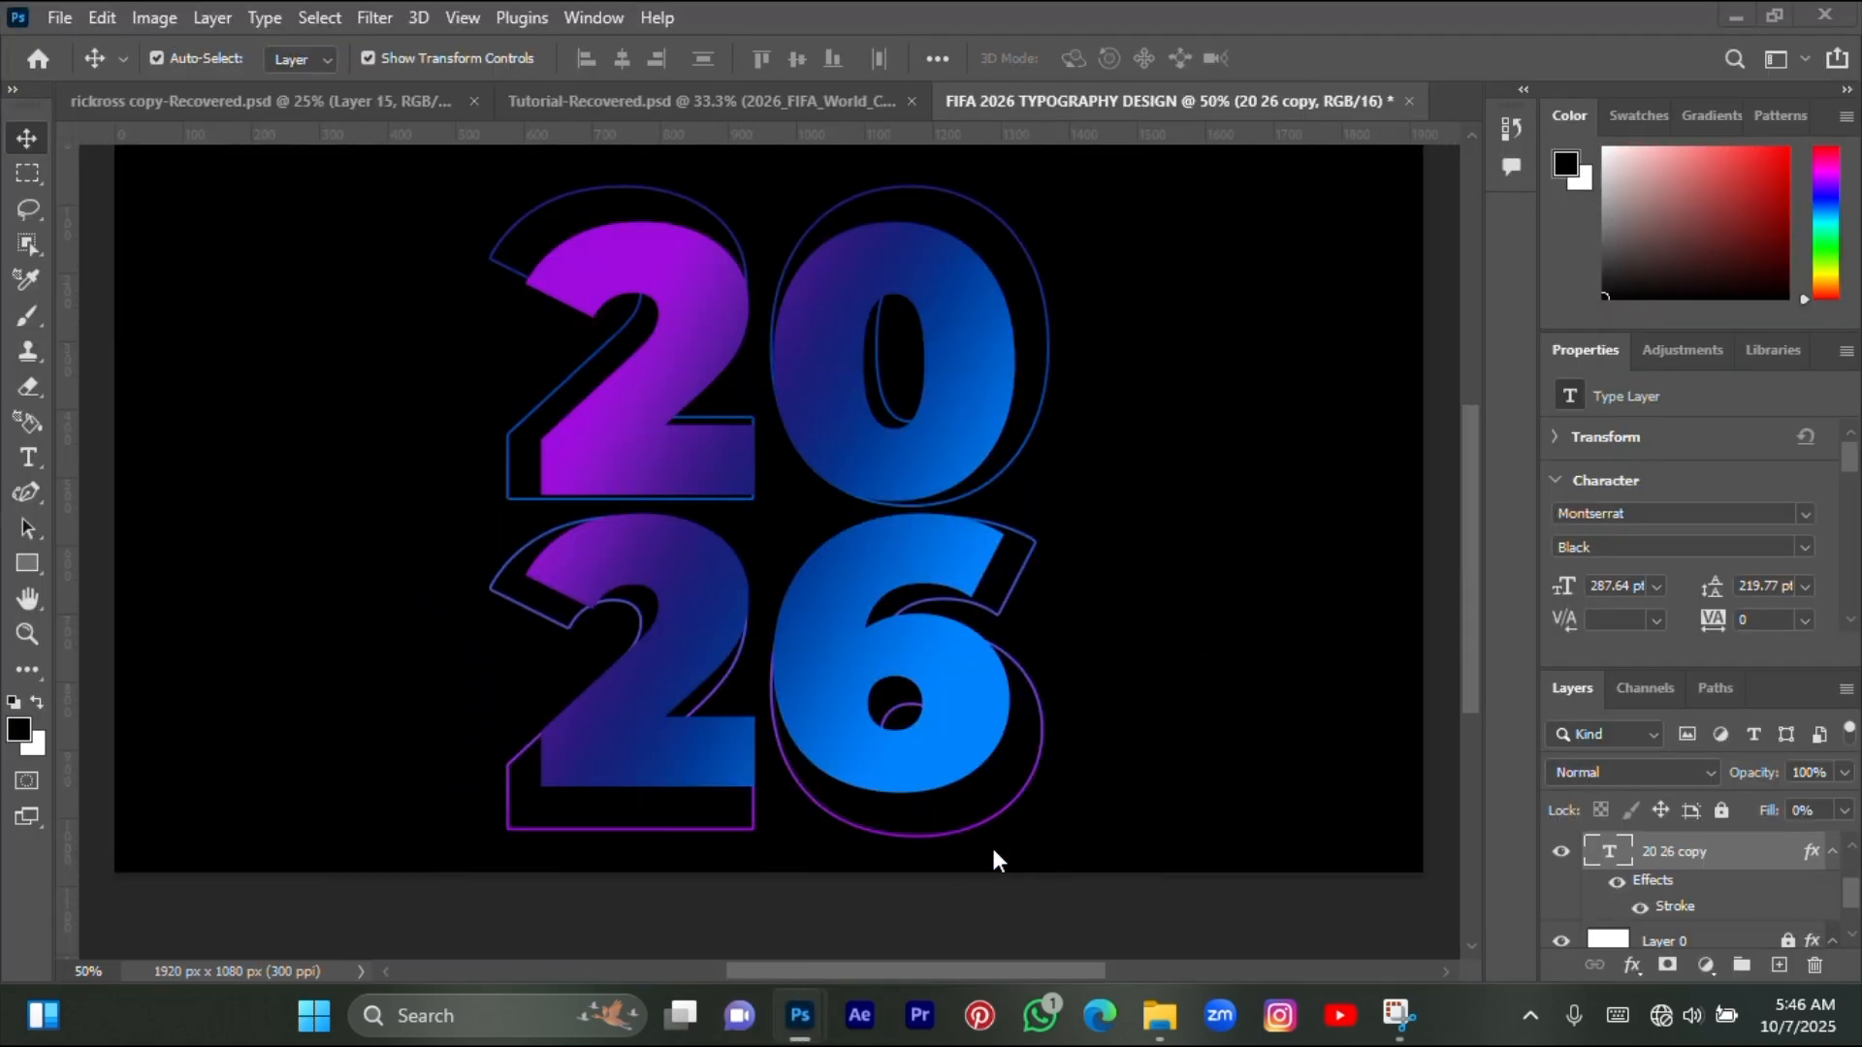
scroll(1045, 747, "up", 2)
left_click(1140, 353)
key("ctrl+minus")
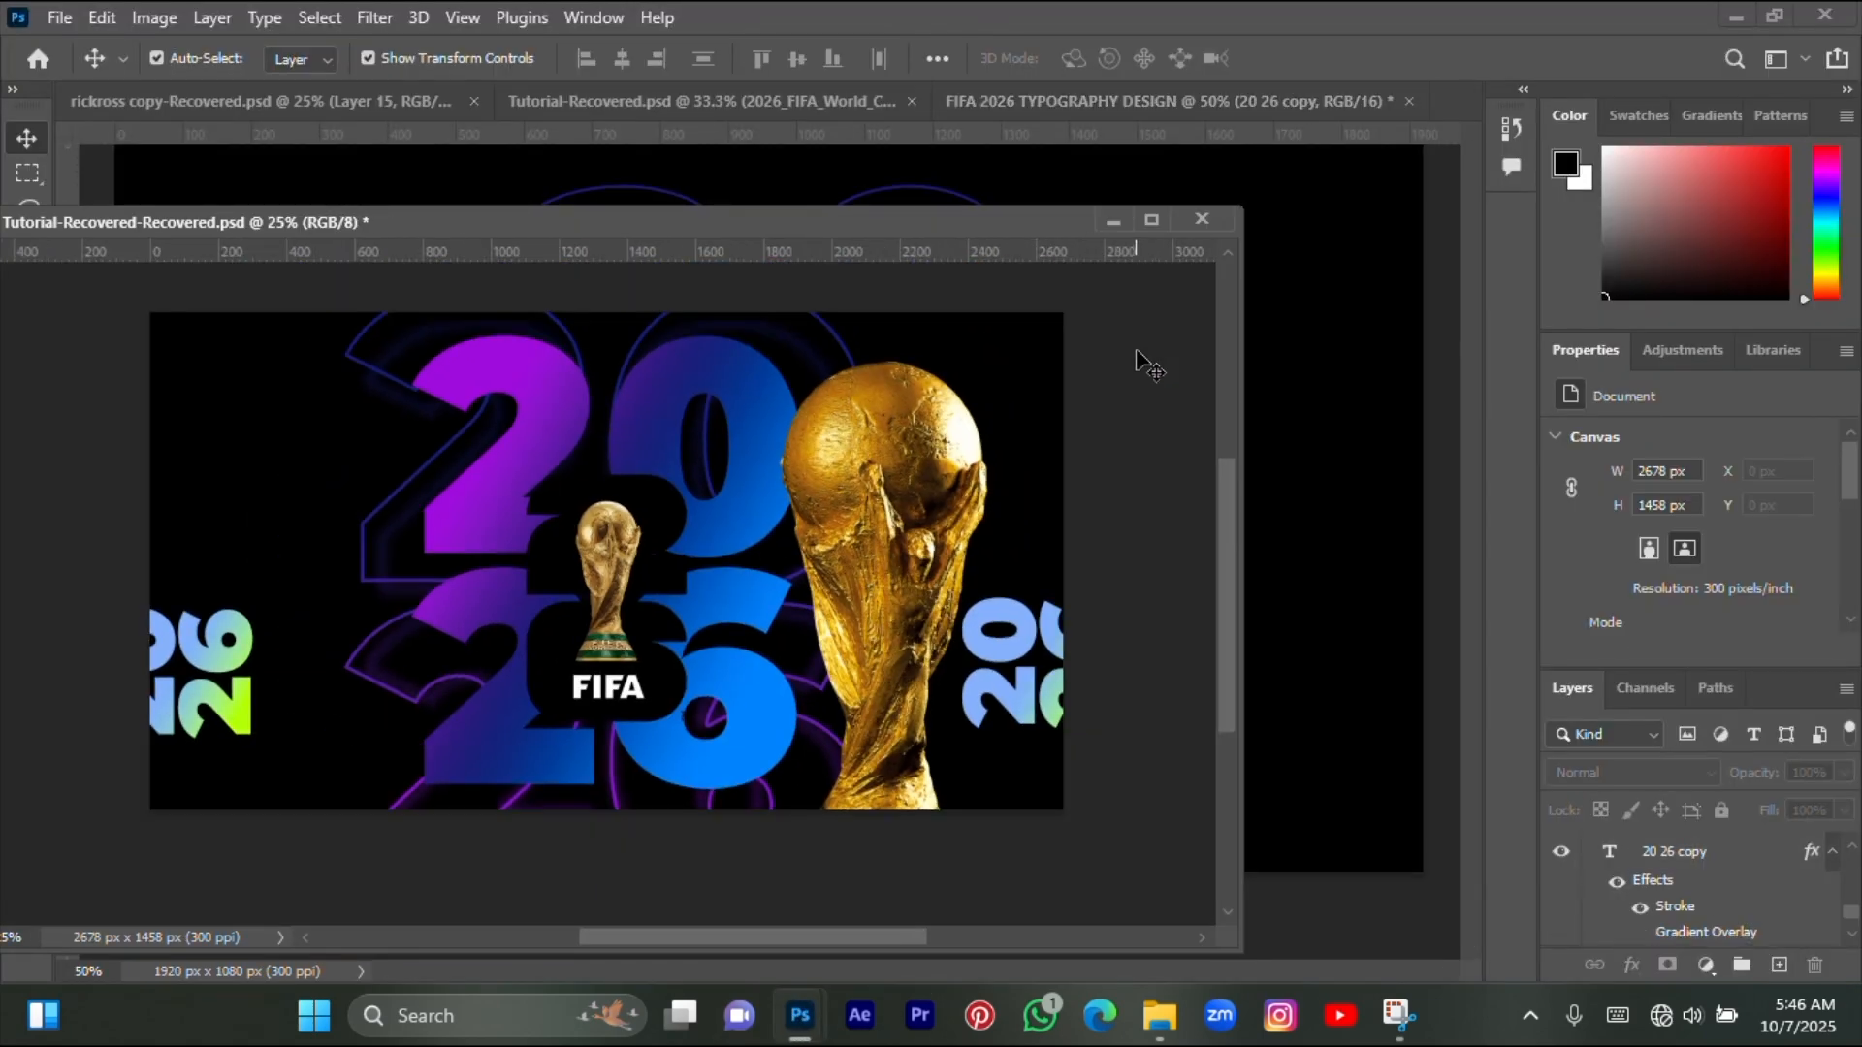
scroll(1136, 347, "up", 3)
scroll(1137, 347, "down", 2)
left_click(1113, 220)
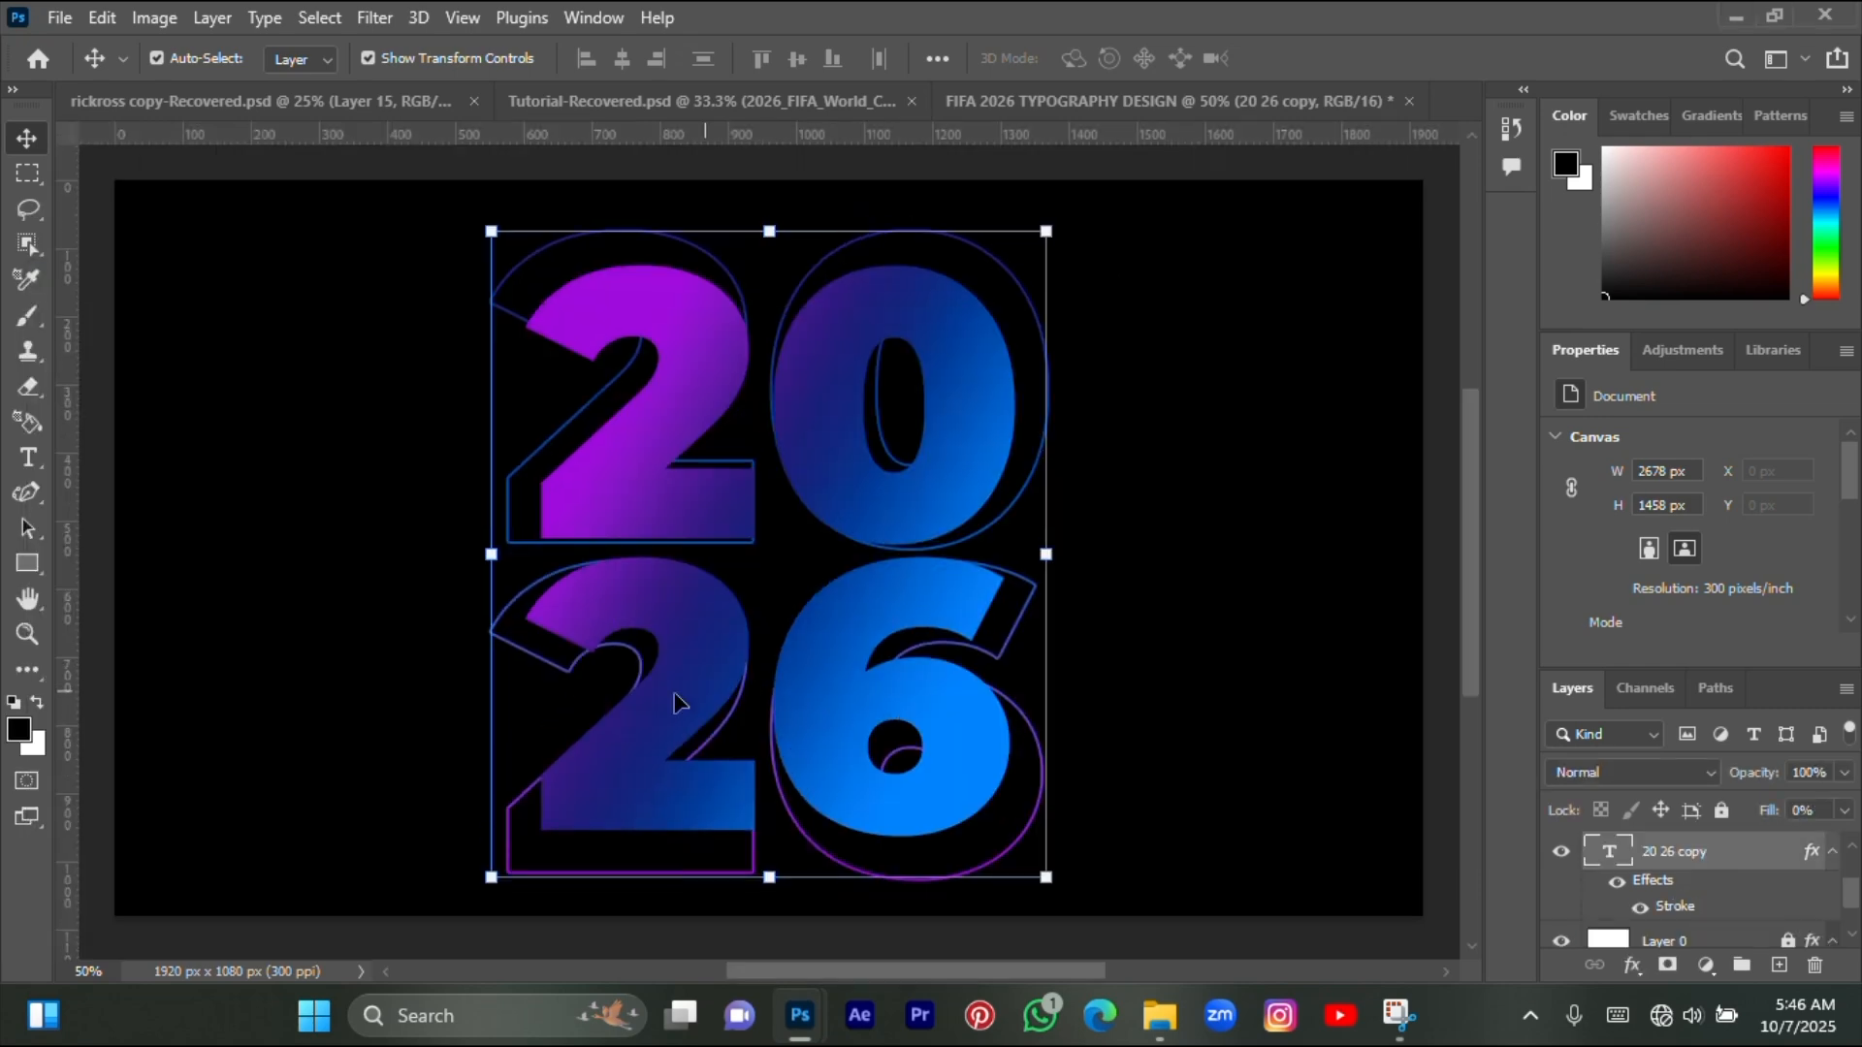
- Enlarge the 20 26 copy outline from its centre to about 170.74 pt so it spans the full canvas height
scroll(753, 882, "down", 1)
left_click(767, 881)
scroll(783, 894, "up", 2)
scroll(784, 893, "down", 6)
left_click_drag(777, 865, 779, 914)
scroll(755, 281, "up", 8)
left_click_drag(774, 304, 776, 250)
key("Return")
scroll(1124, 318, "down", 4)
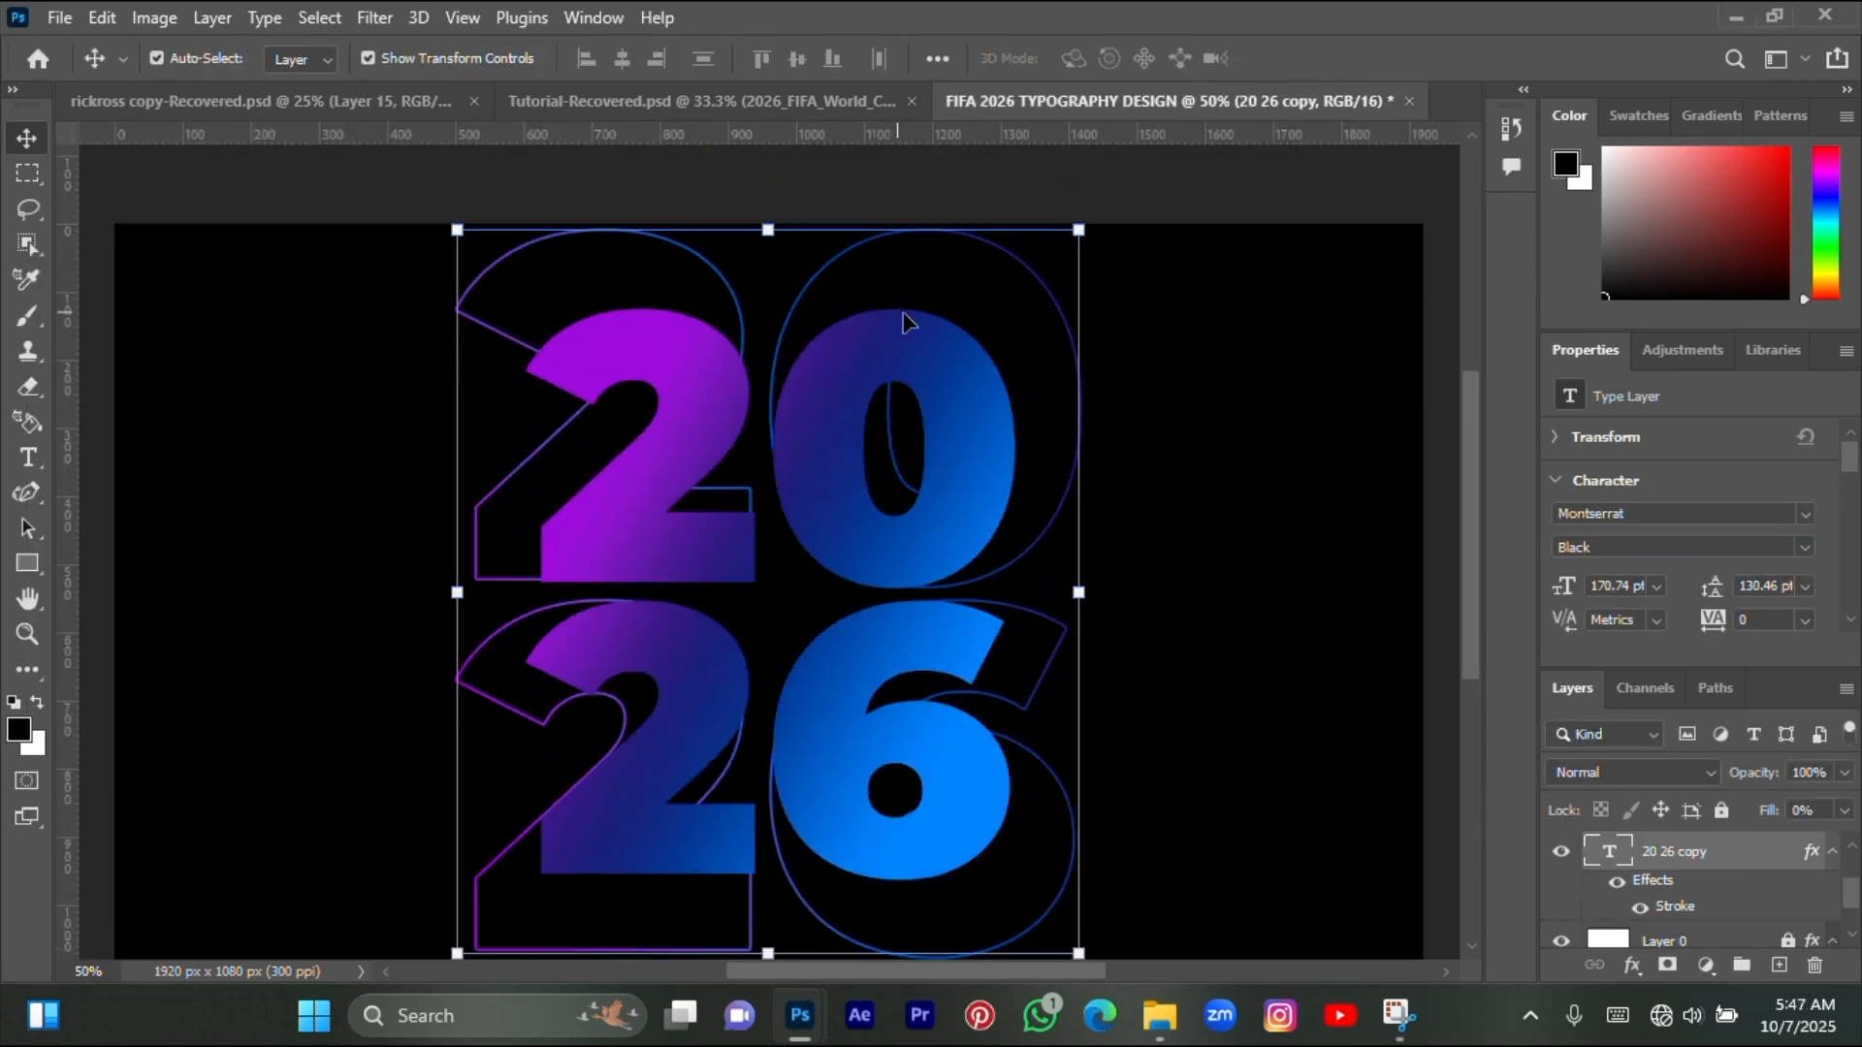
- Duplicate the large outlined 20 26 and scale the duplicate down to about 89.85% inside the original outline
left_click(1118, 308)
scroll(1105, 303, "up", 3)
left_click(899, 256)
key("ctrl+j")
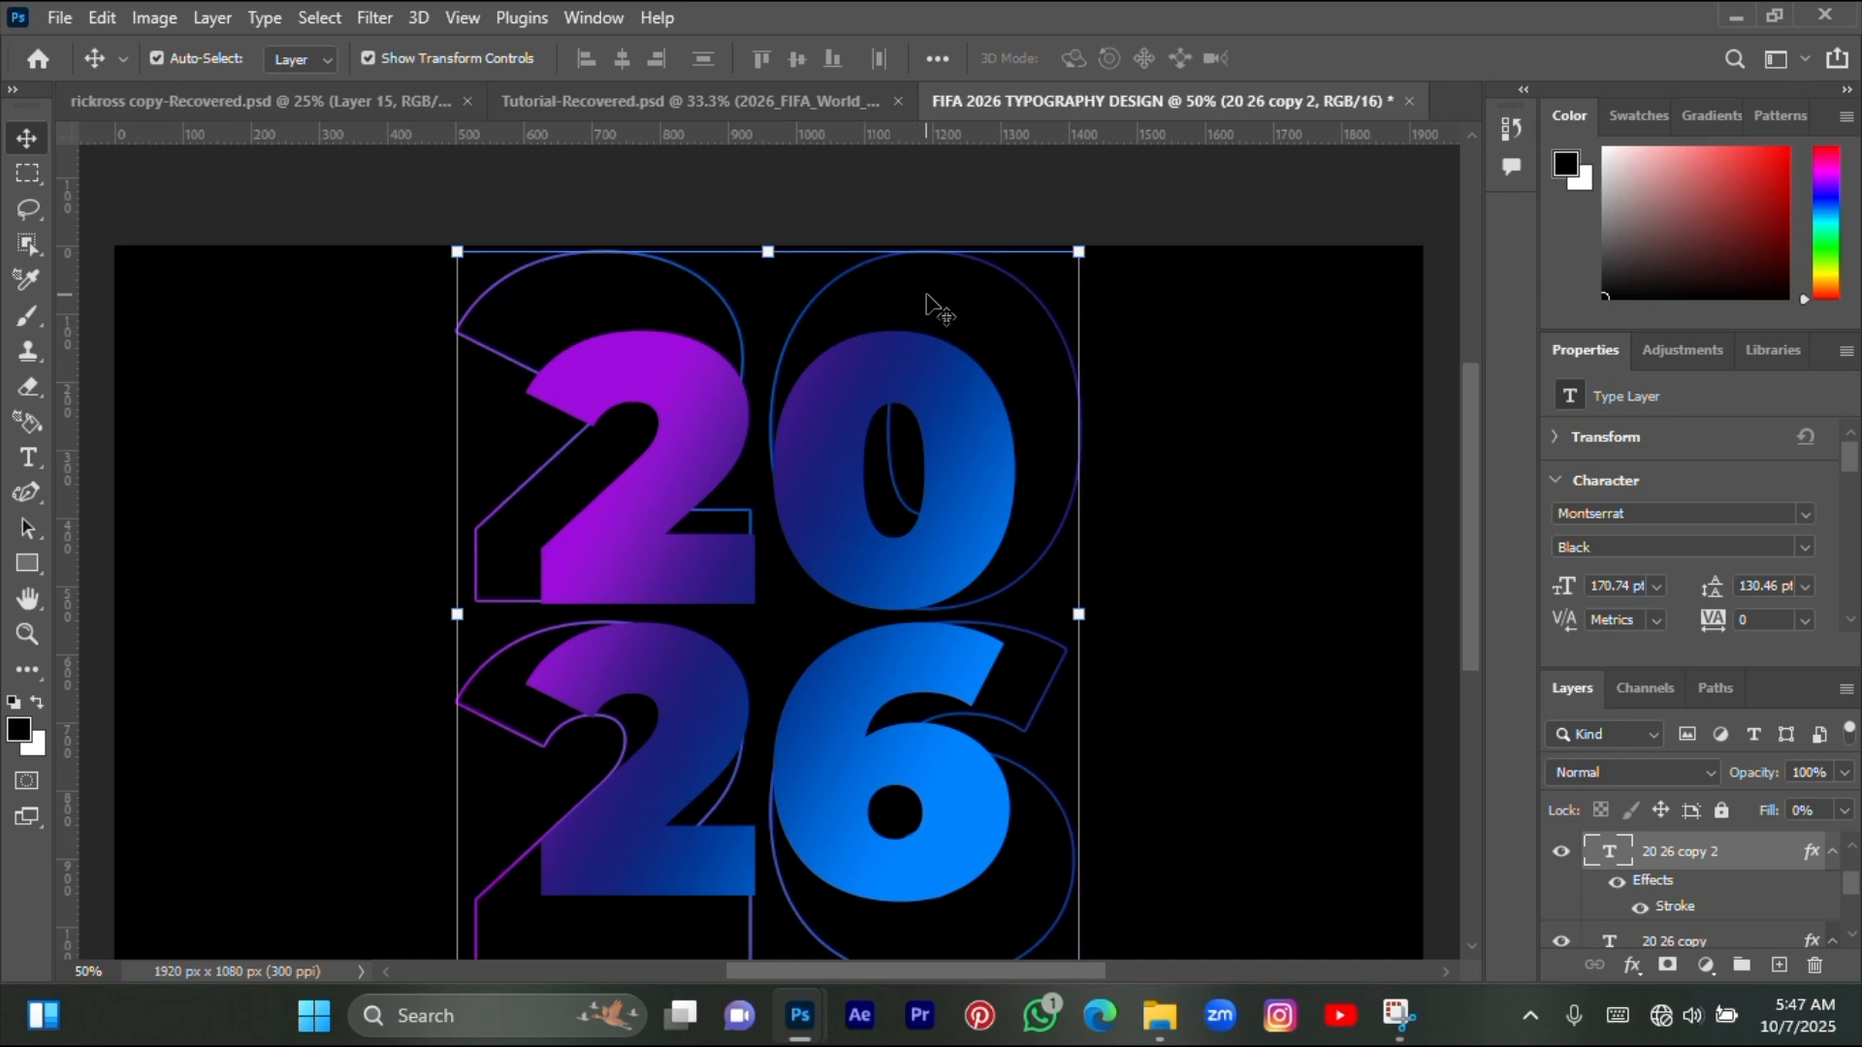
key("ctrl+t")
left_click_drag(774, 187, 774, 221)
scroll(759, 686, "down", 5)
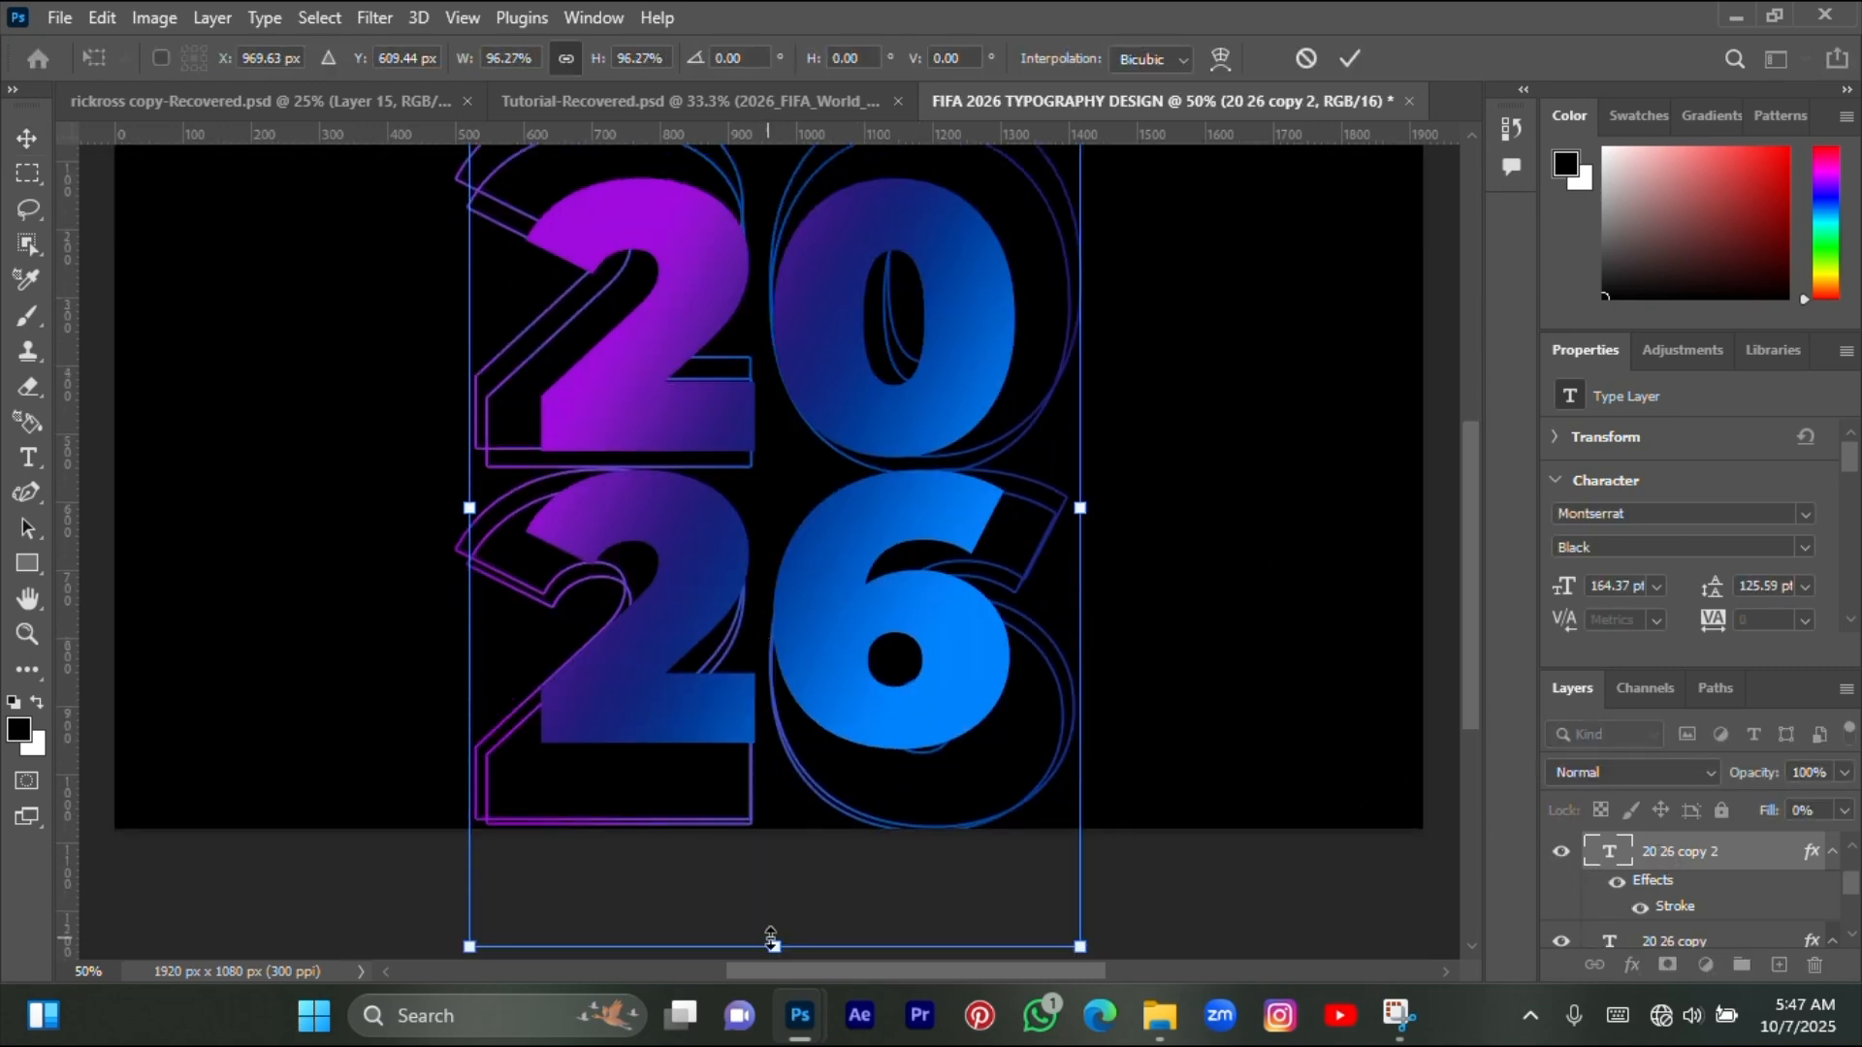
left_click_drag(773, 936, 777, 879)
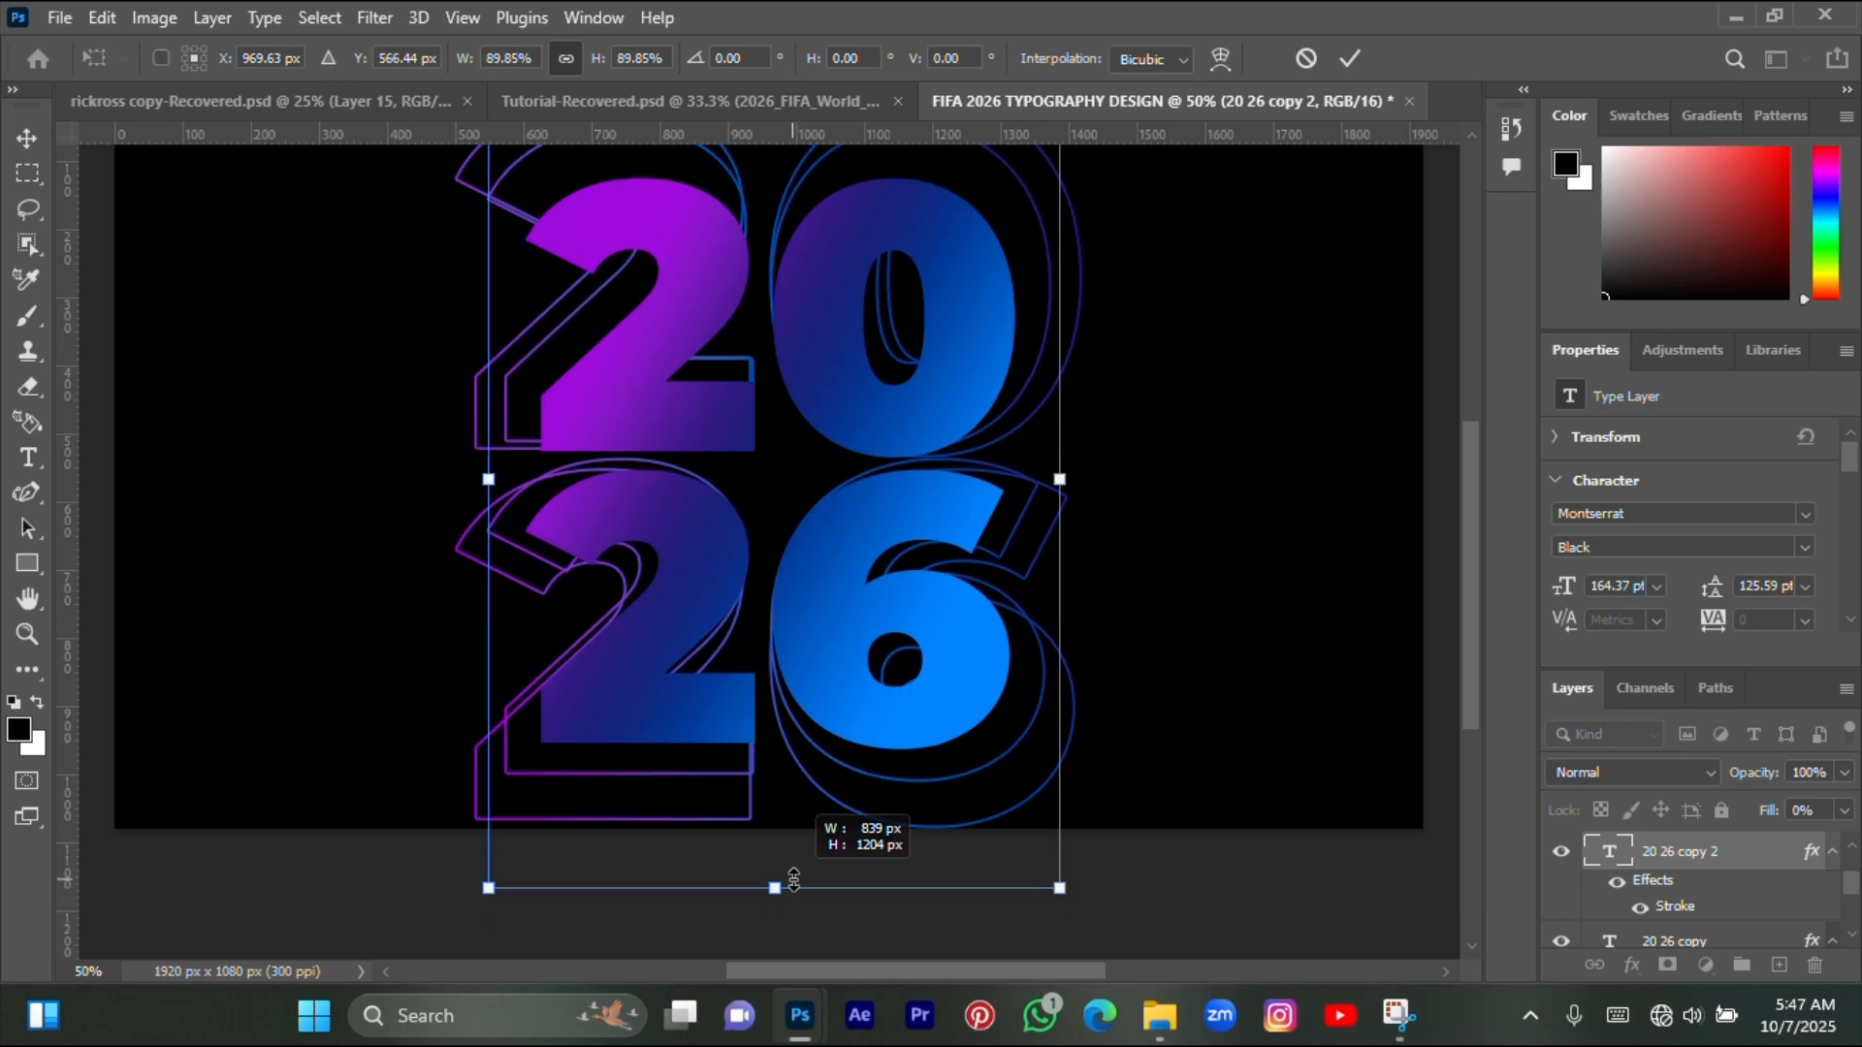
key("Return")
- Convert the smaller 20 26 copy 2 outline to a smart object and soften it with a Gaussian Blur
scroll(777, 880, "up", 3)
left_click(378, 17)
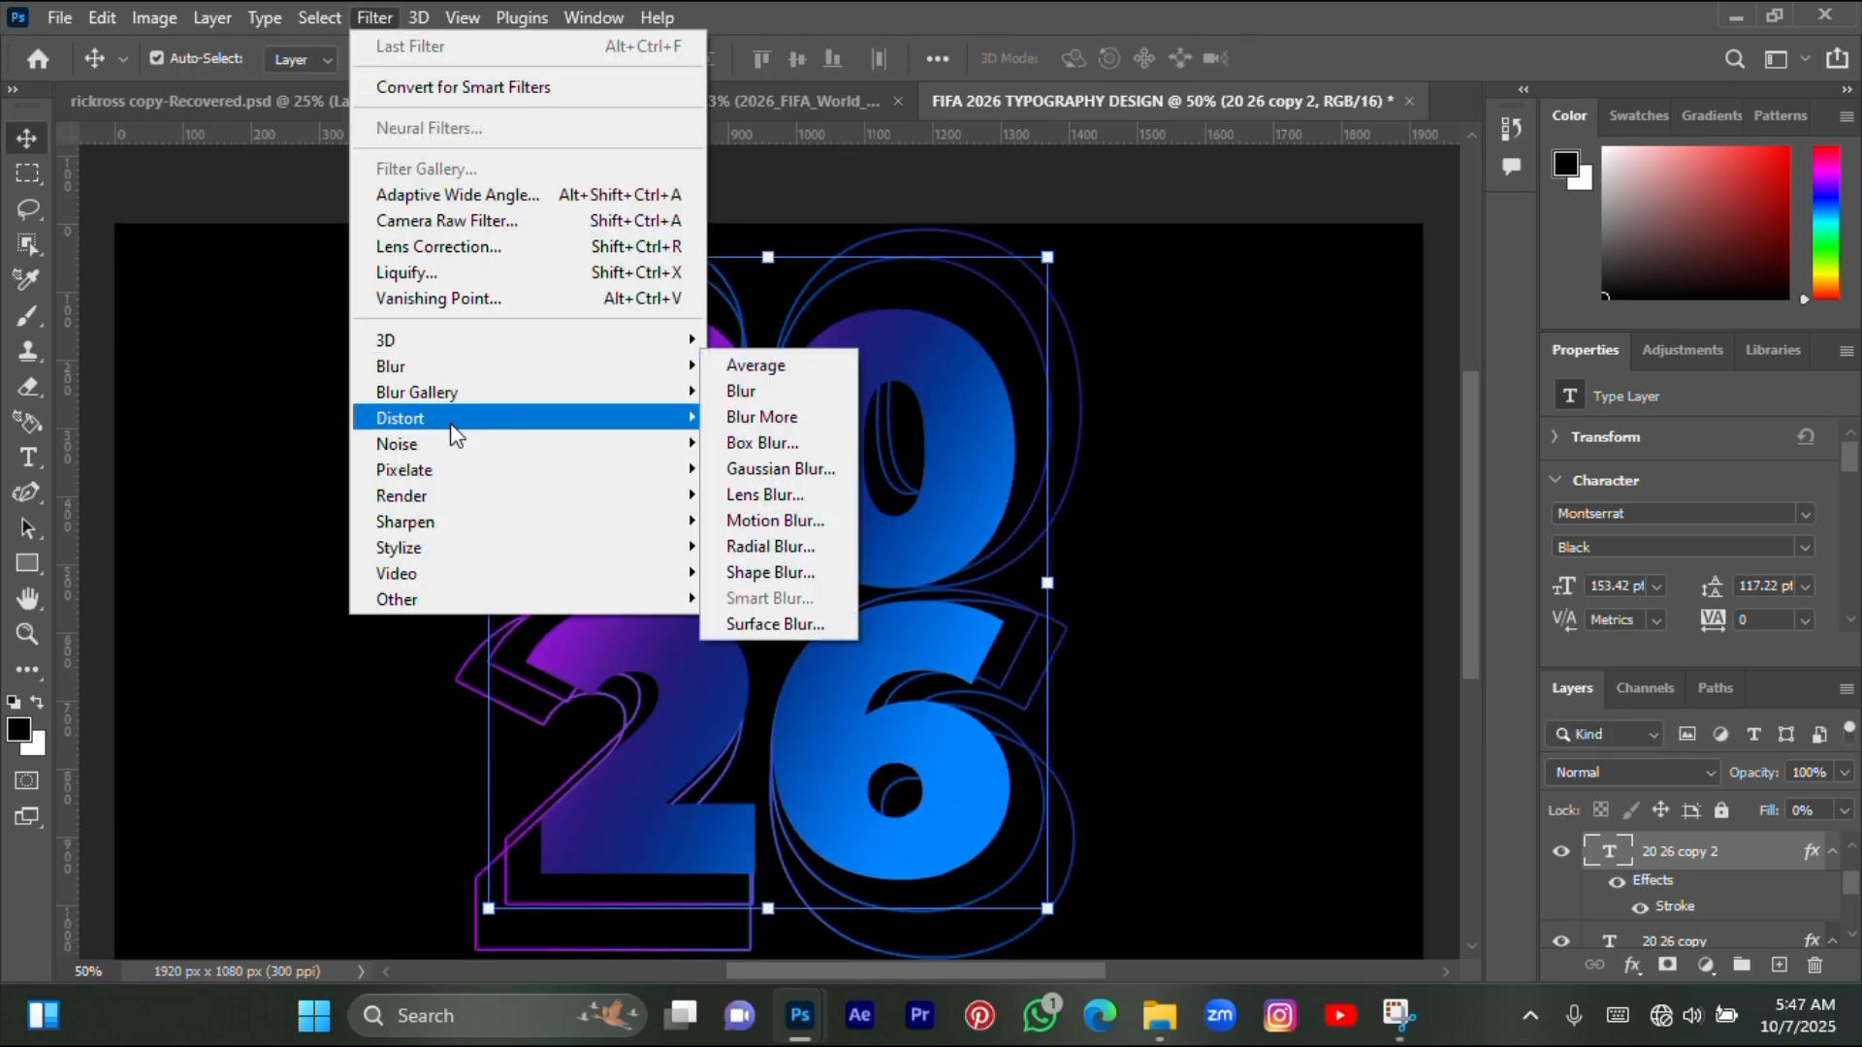
left_click(248, 432)
left_click(376, 17)
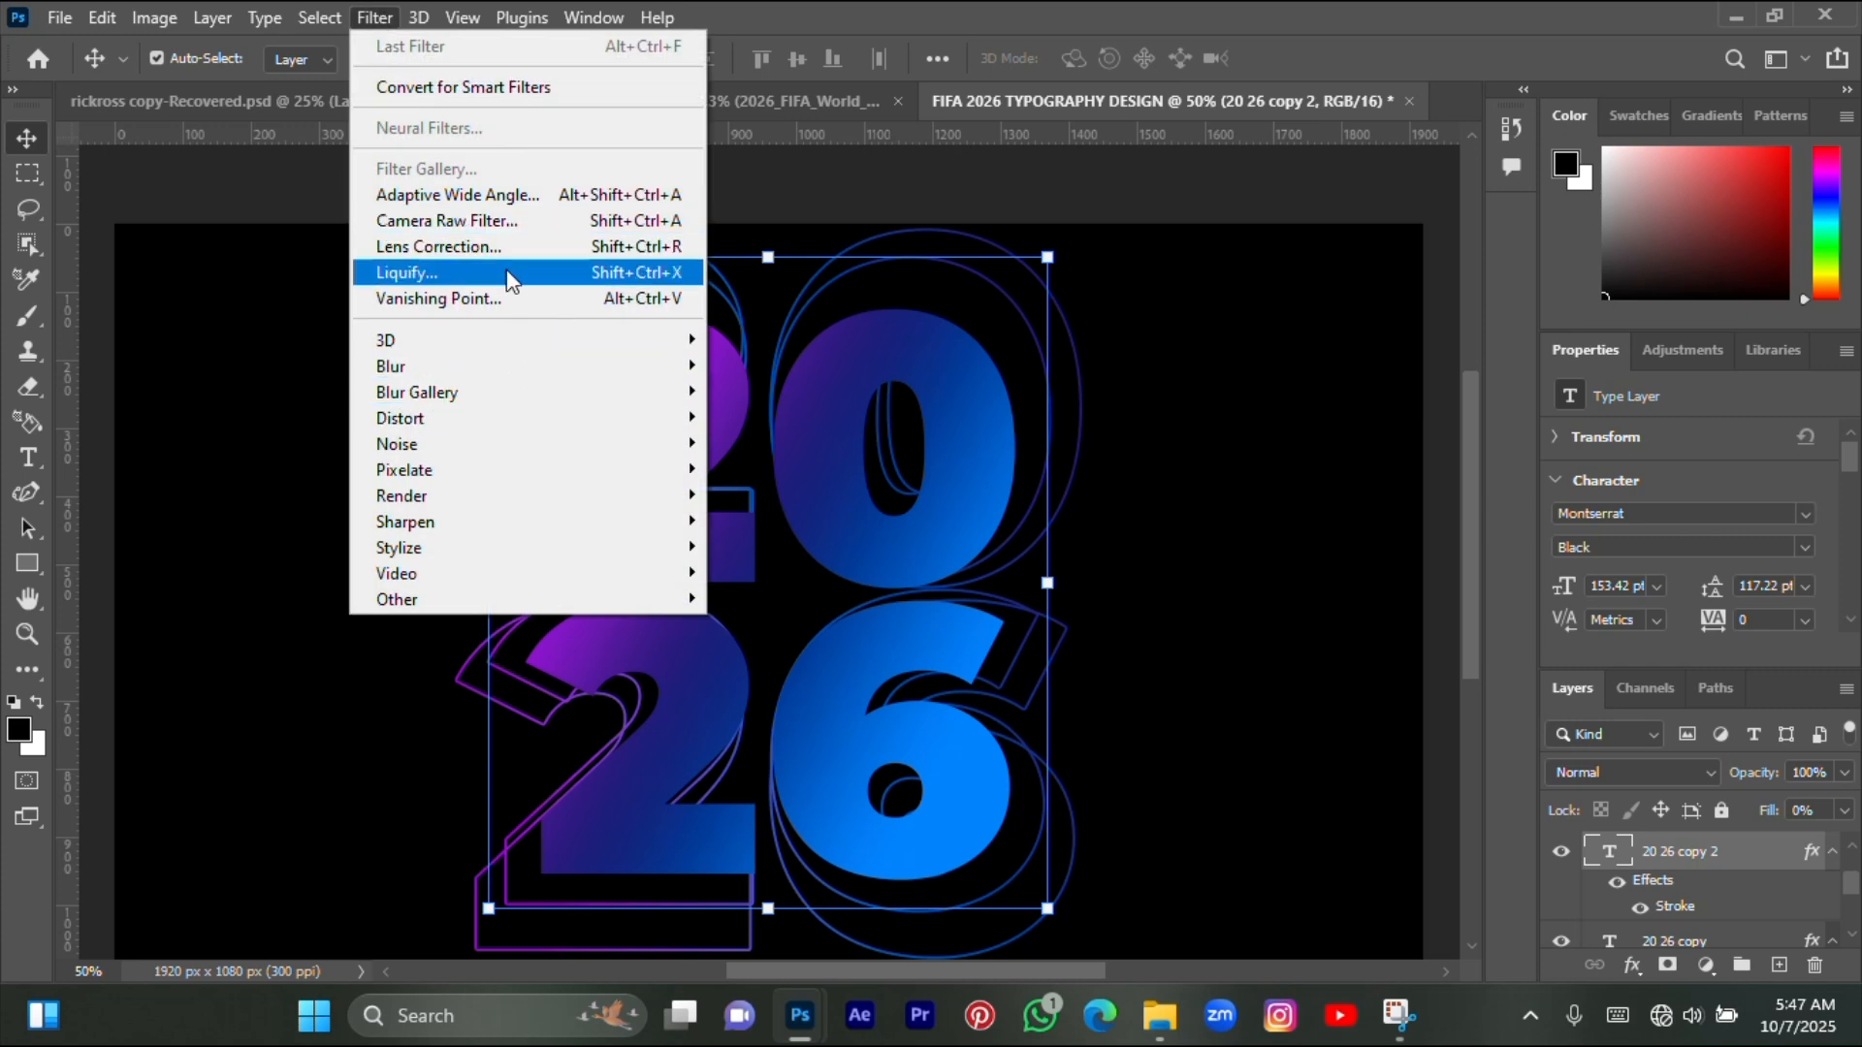
mouse_move(496, 378)
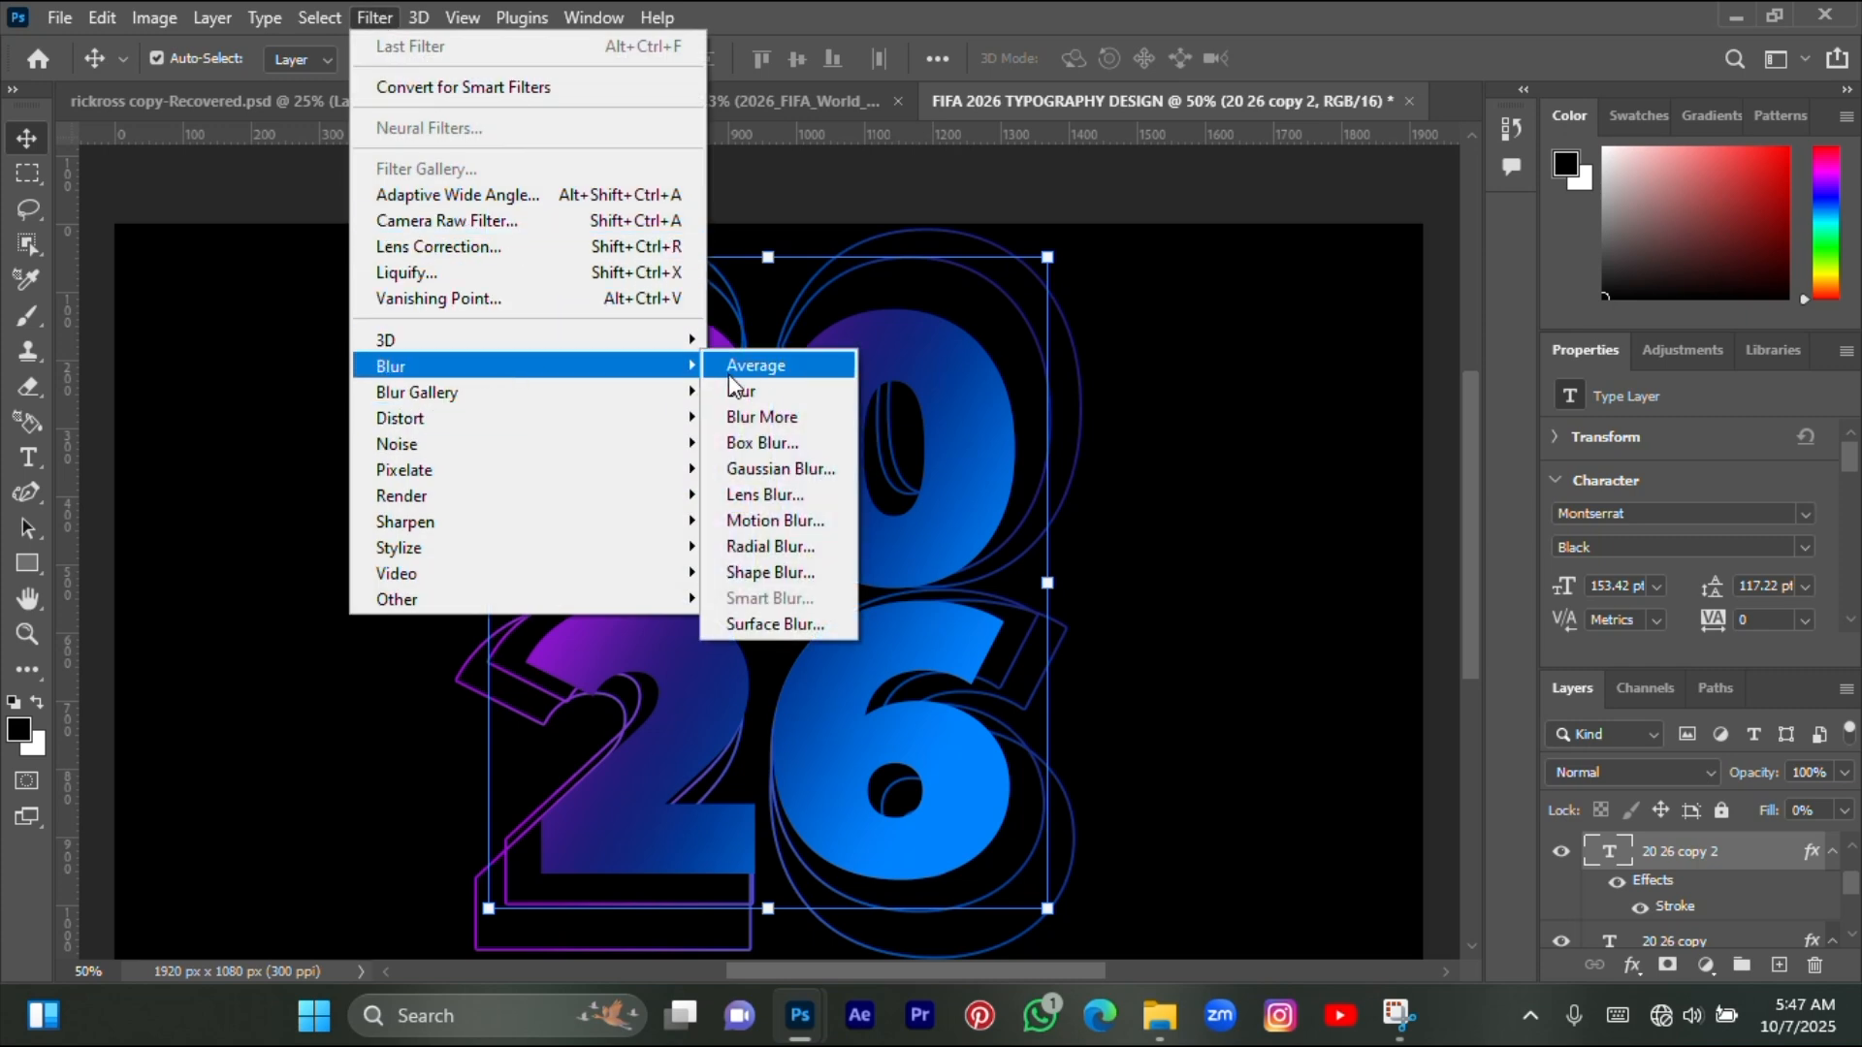
left_click(737, 469)
left_click(873, 391)
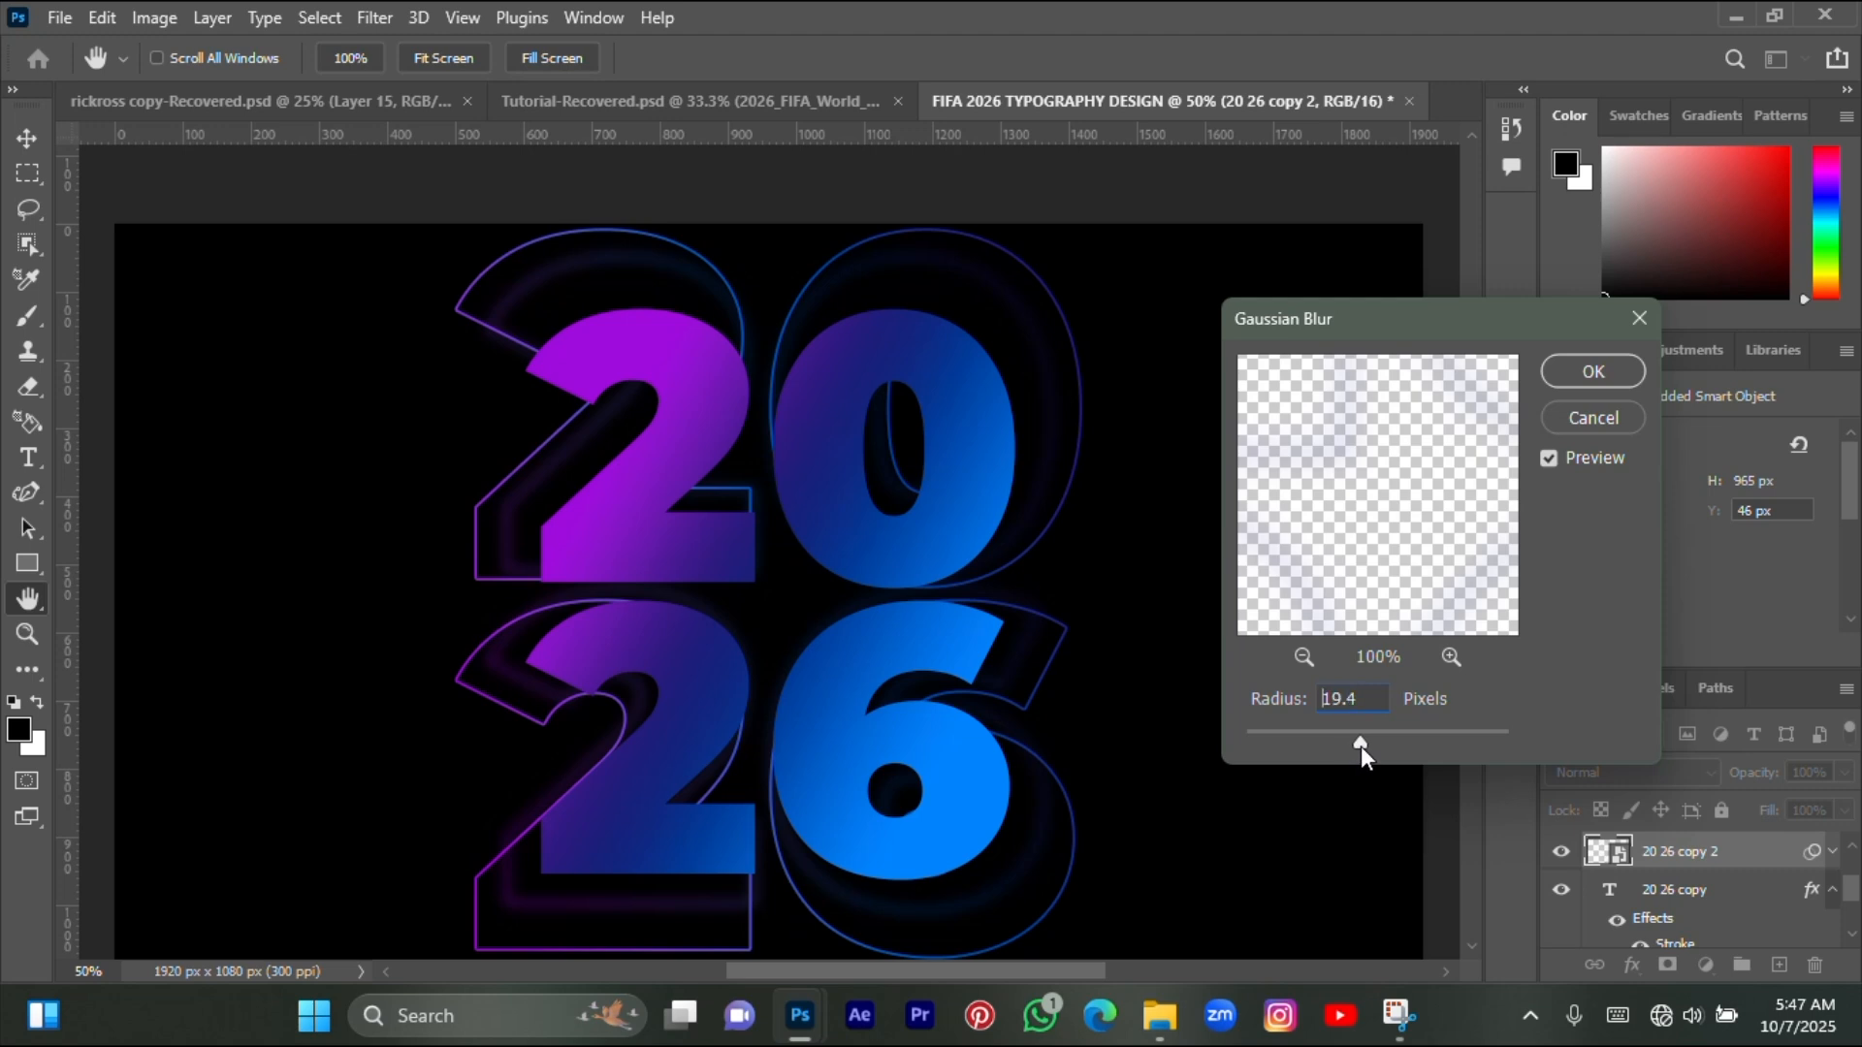
left_click_drag(1364, 741, 1354, 742)
left_click(1593, 374)
- Duplicate the filled 20 26 numerals and move the duplicate toward the canvas's left side, centred at about X 520 px
scroll(923, 515, "up", 1)
scroll(923, 515, "down", 2)
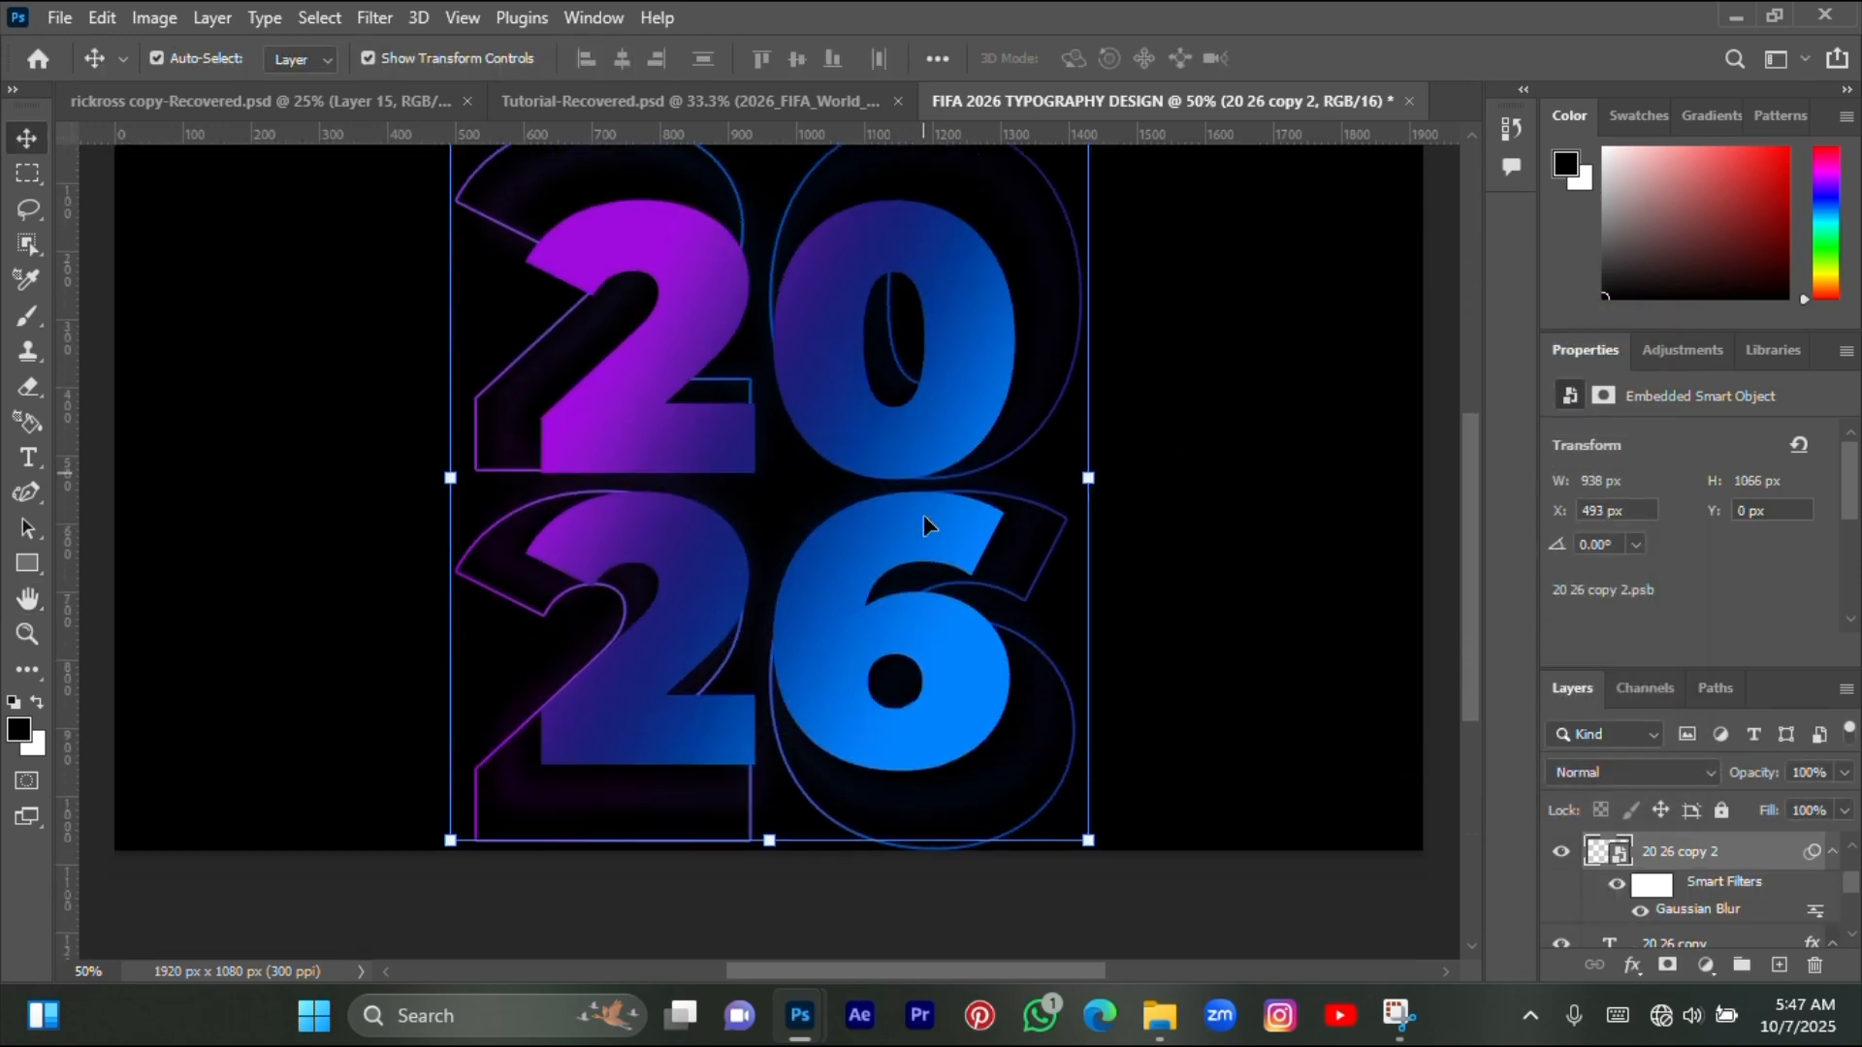
left_click(1168, 419)
left_click(895, 469)
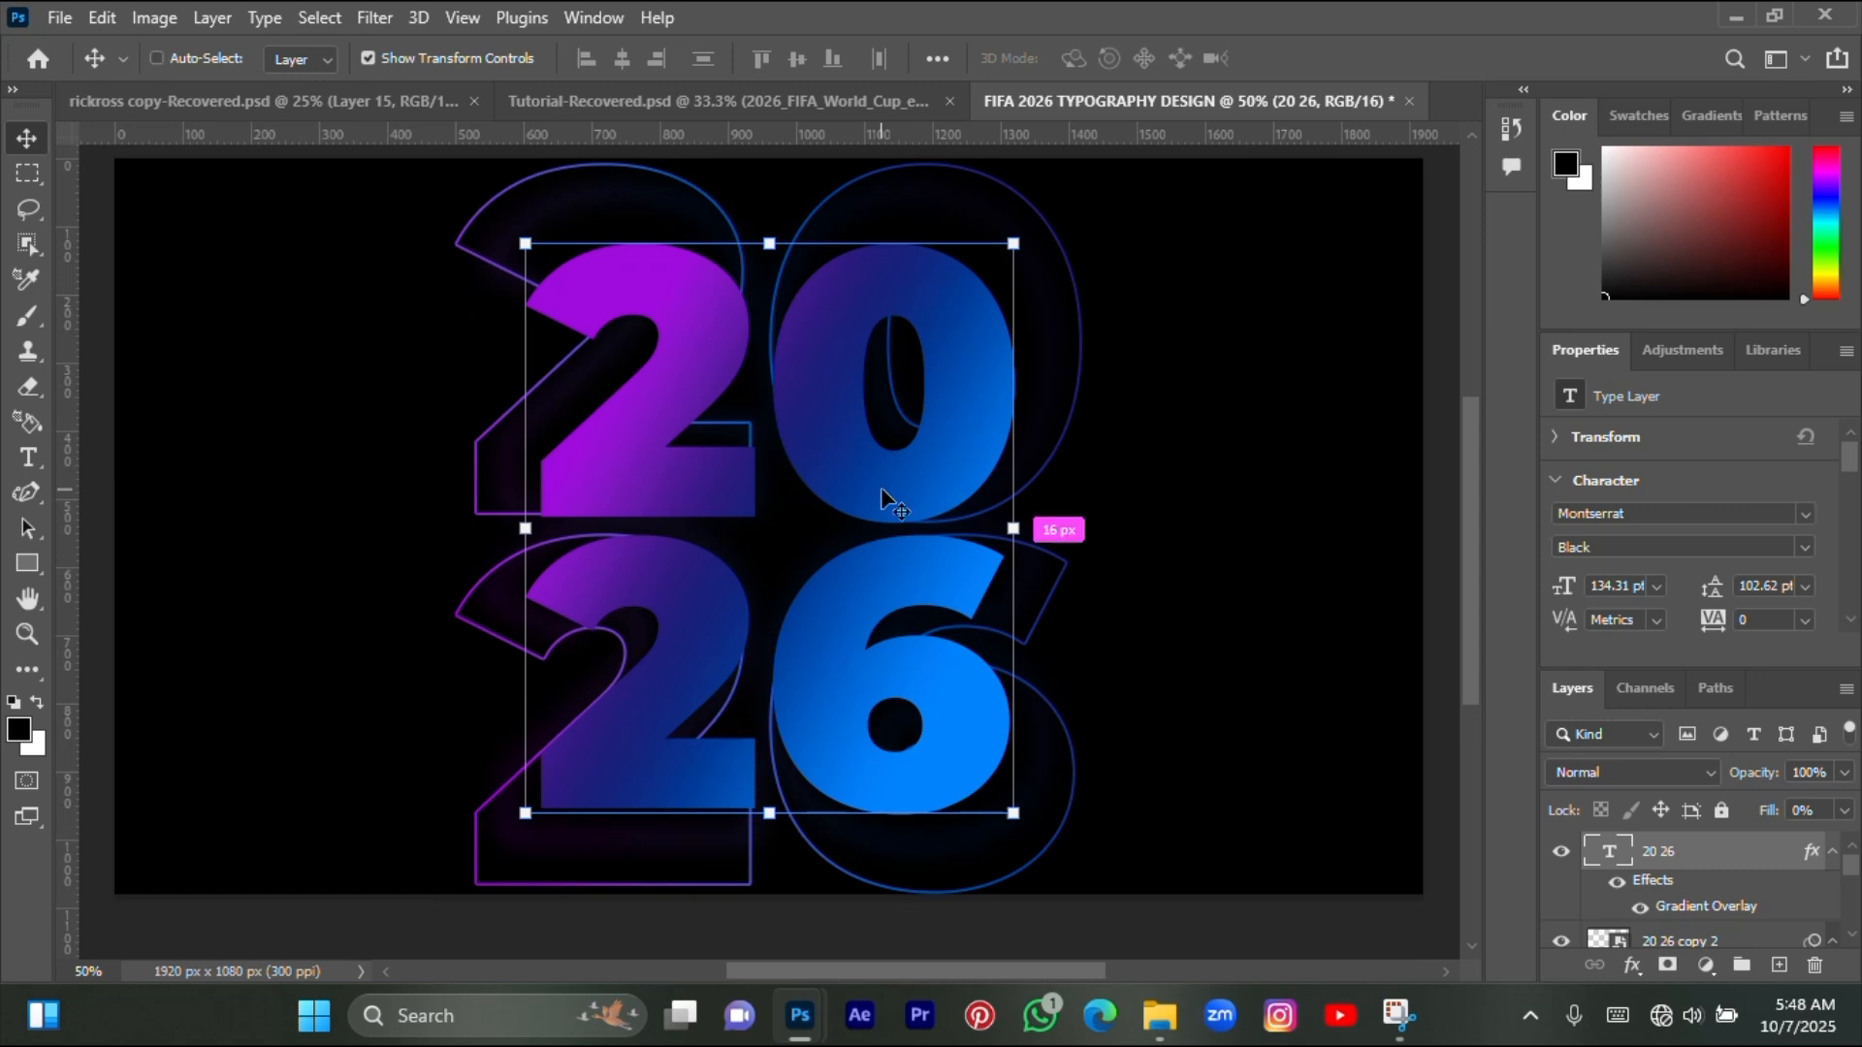
key("ctrl+j")
left_click_drag(882, 489, 584, 496)
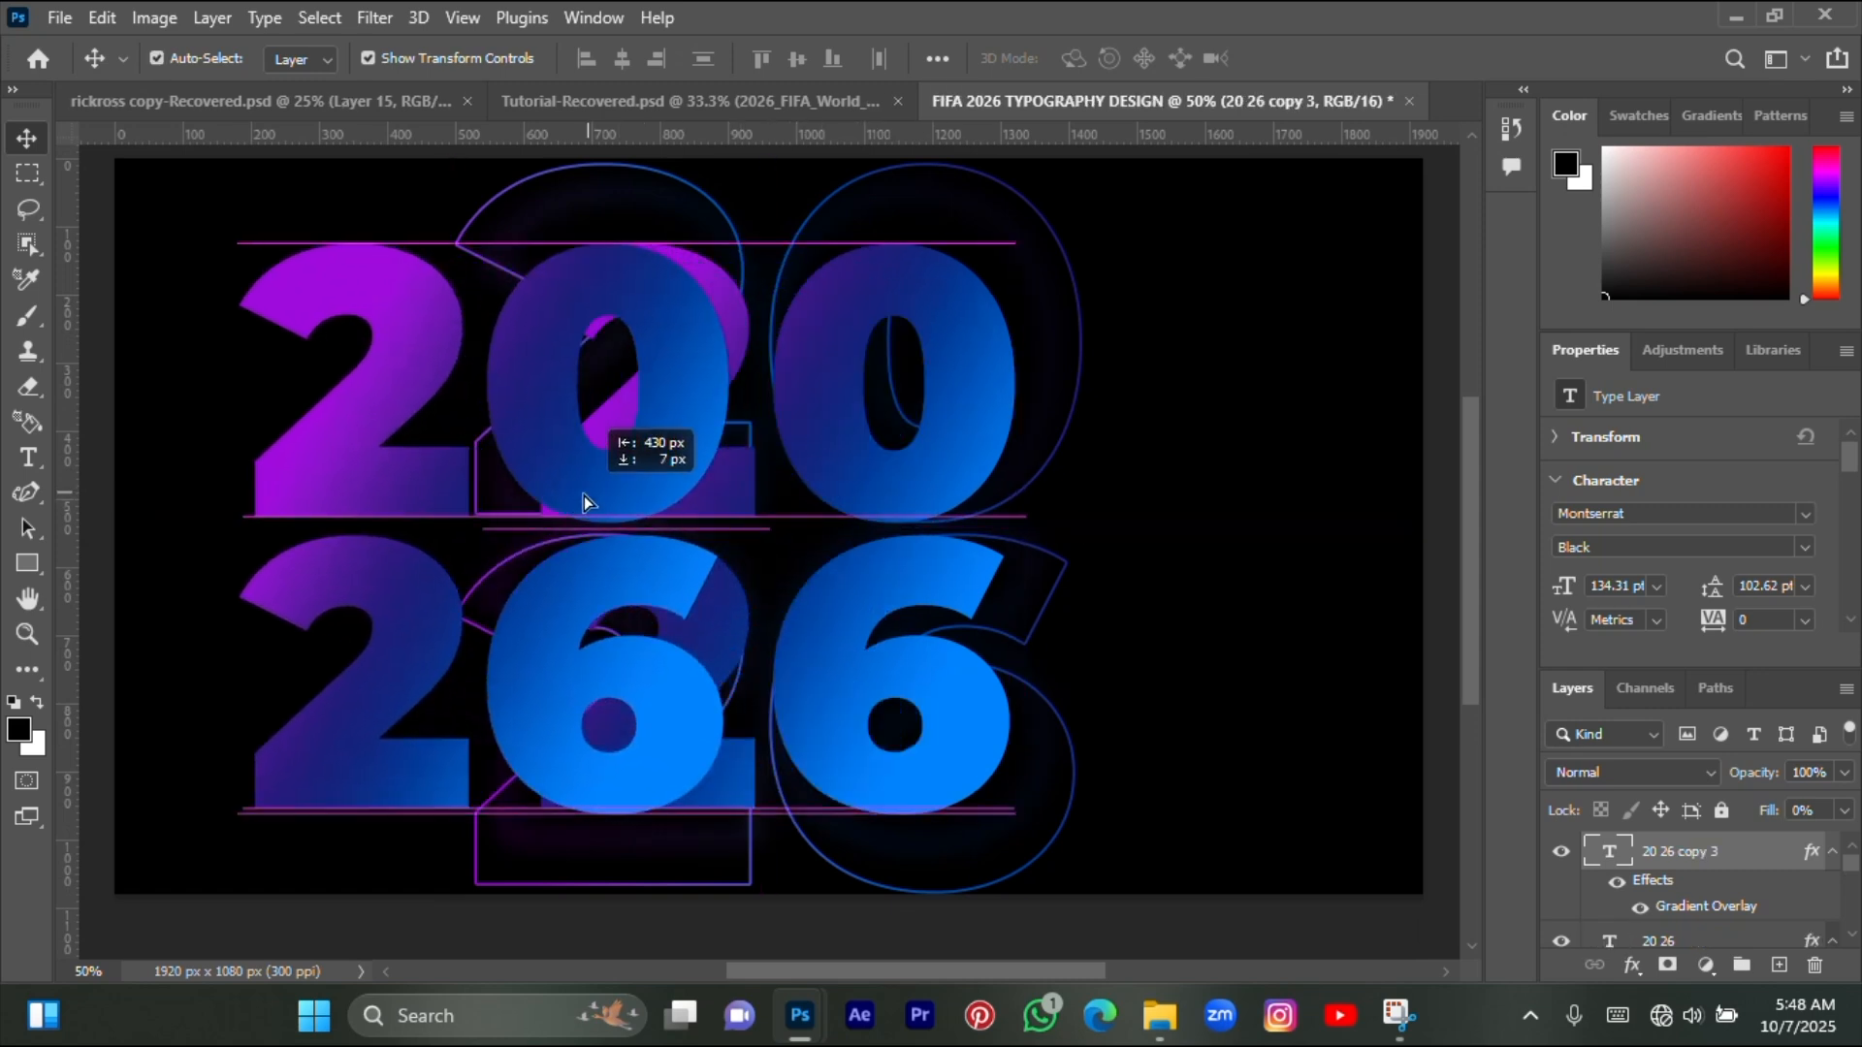
- Scale the duplicated filled numerals to about 68.15% and rotate them -90°
key("ctrl+t")
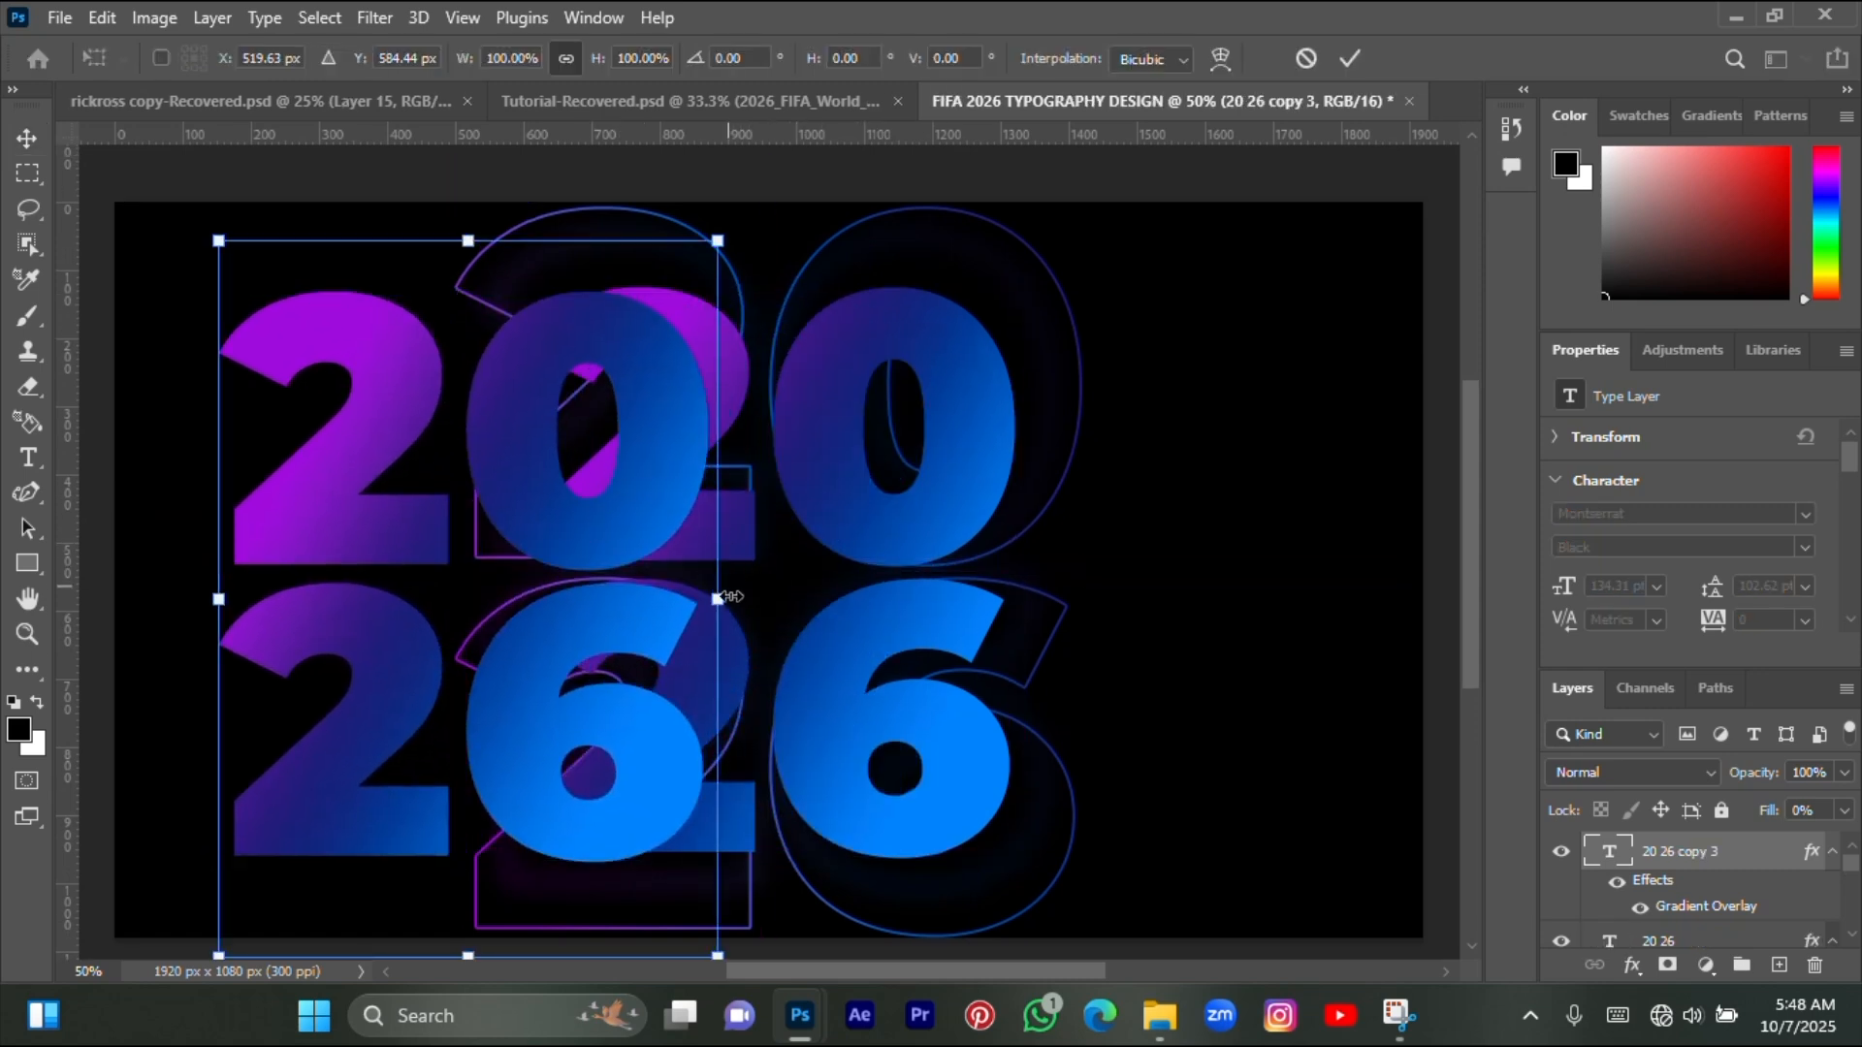
left_click_drag(732, 596, 521, 404)
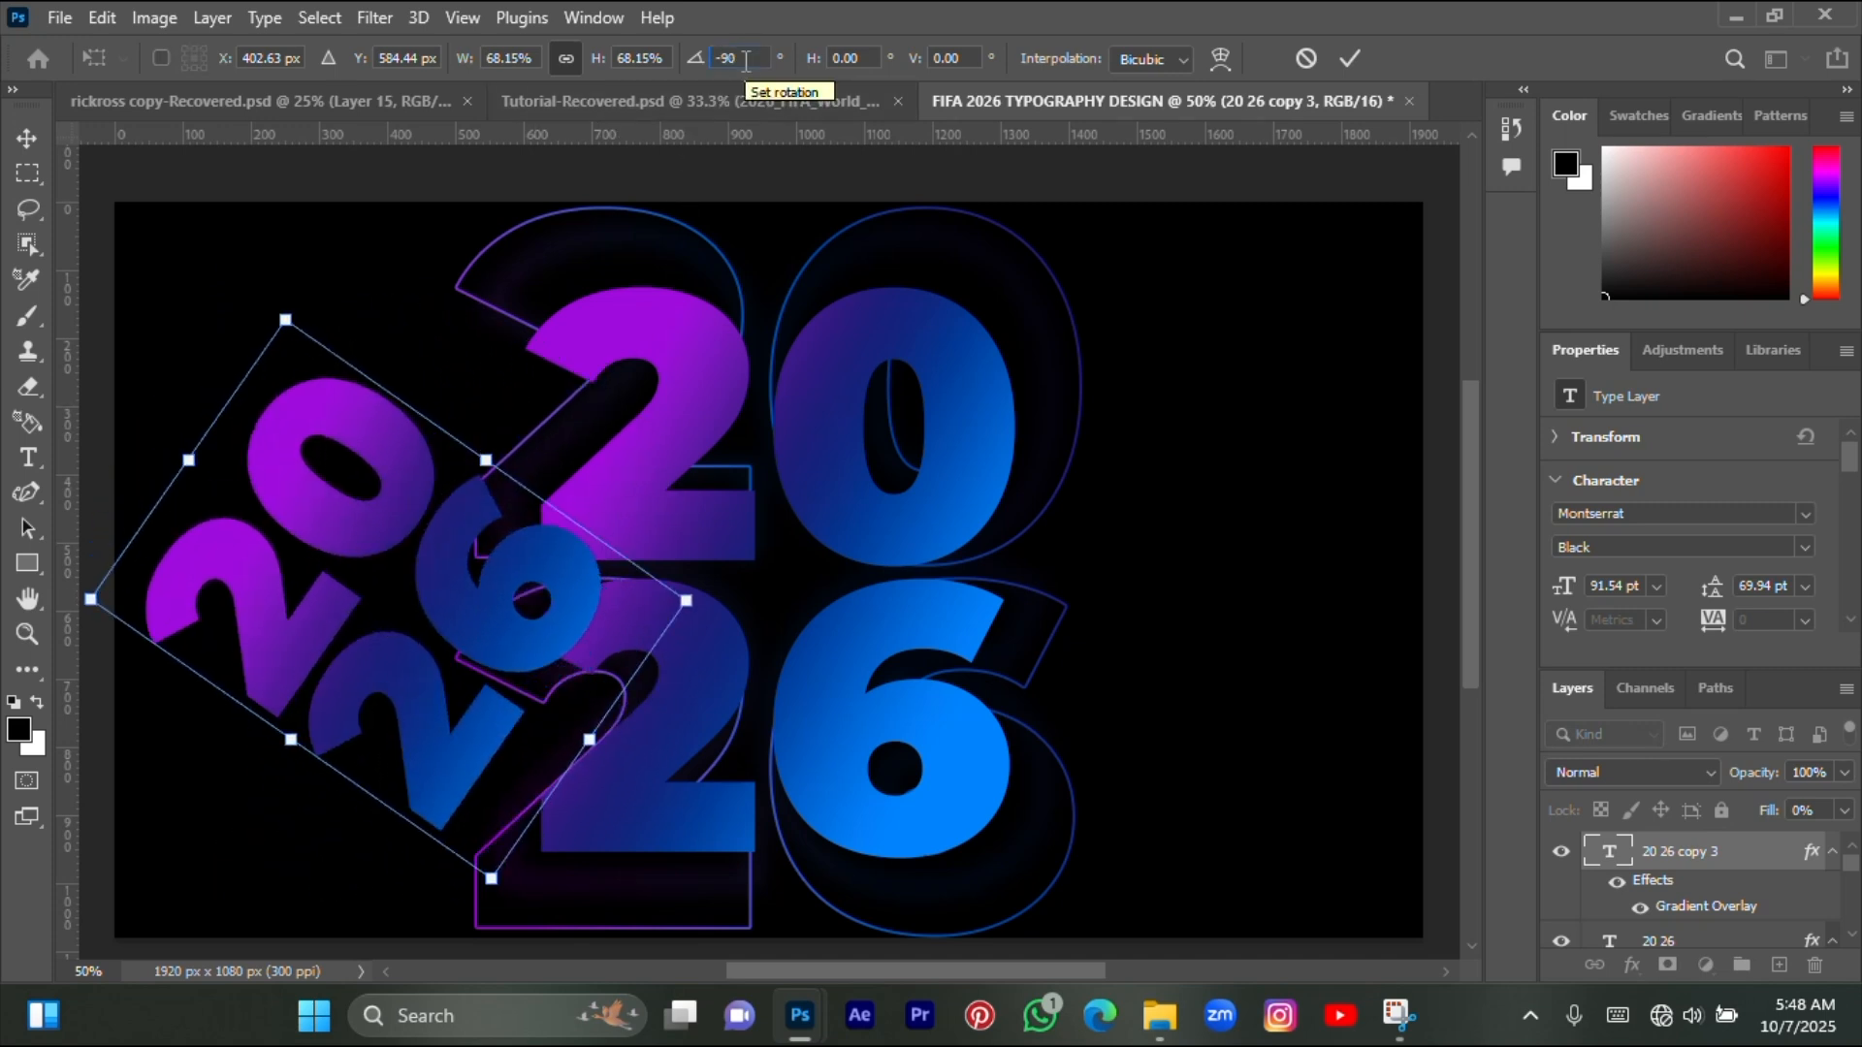
left_click(746, 60)
type("-90")
key("Return")
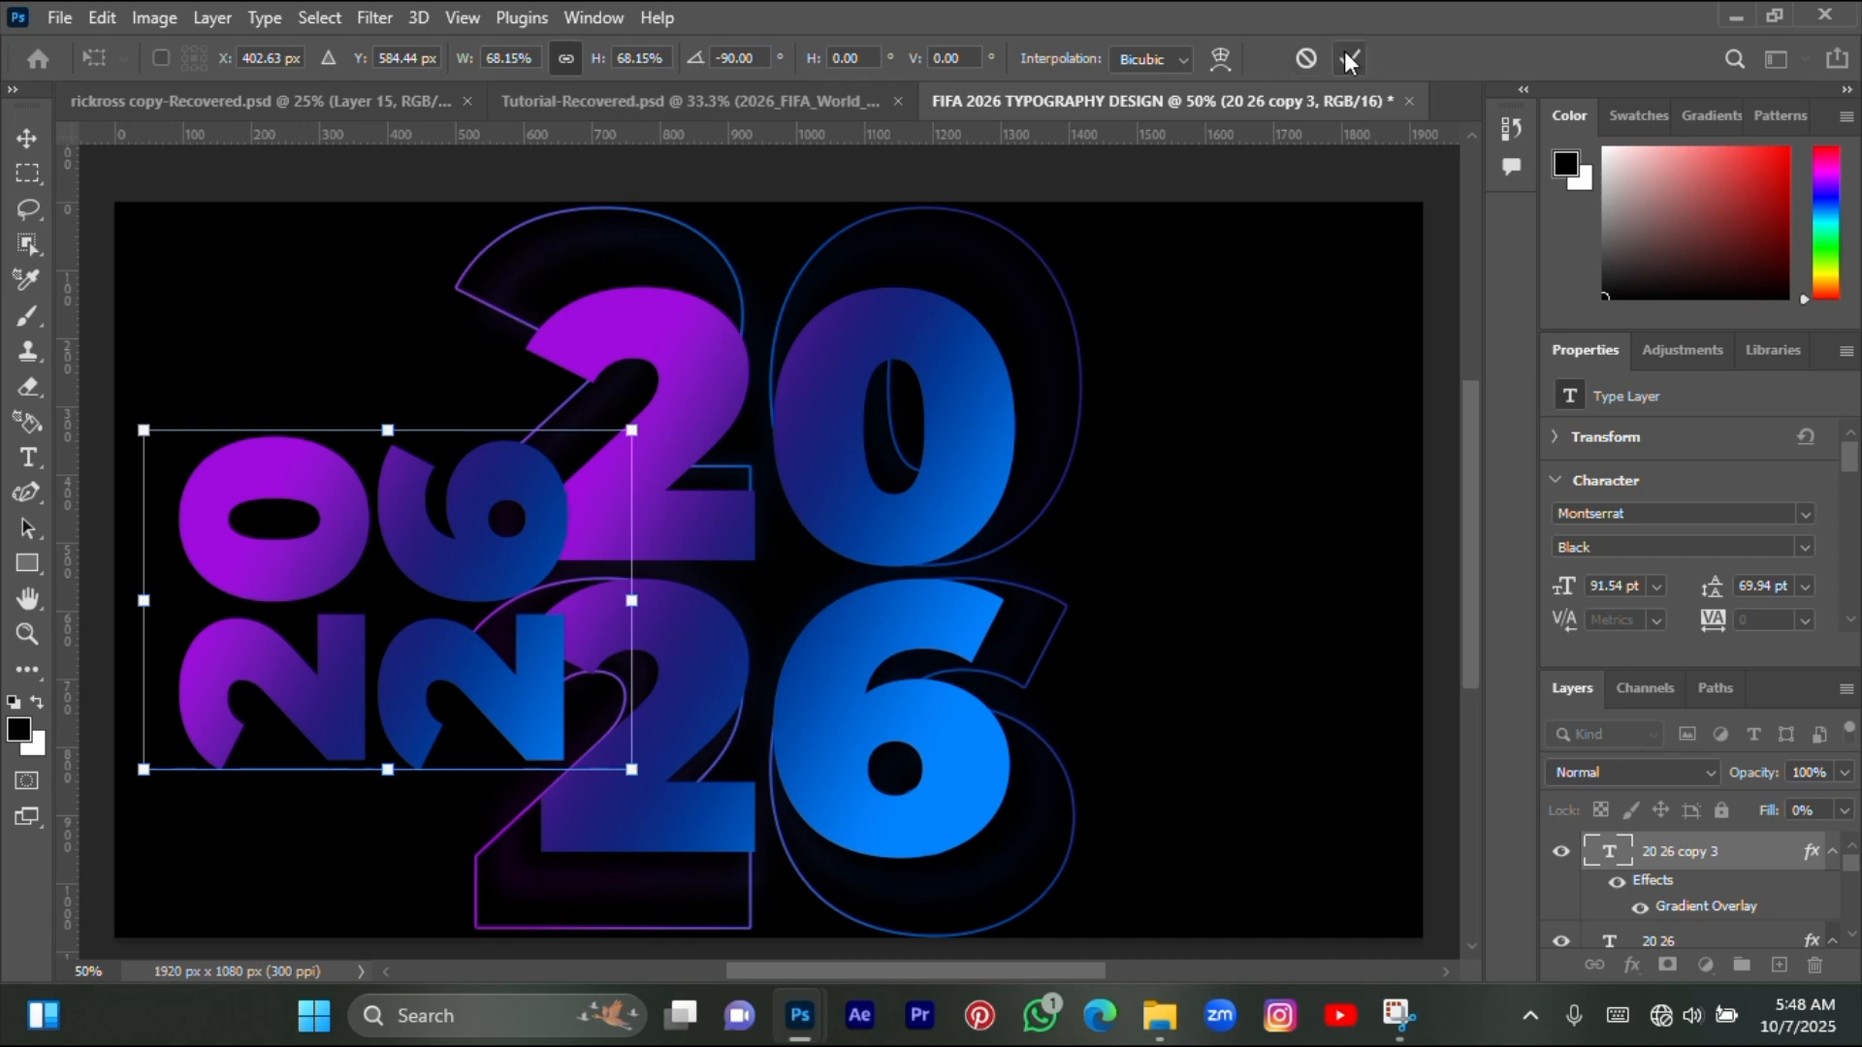
key("Return")
- Shrink the rotated 20 26 to about 67.59 pt and place it partly beyond the canvas's left edge
key("ctrl+t")
left_click_drag(570, 577, 640, 662)
left_click_drag(462, 684, 198, 712)
key("Return")
- Duplicate the rotated 20 26 and move the duplicate across so it runs partly beyond the canvas's right edge
key("ctrl+j")
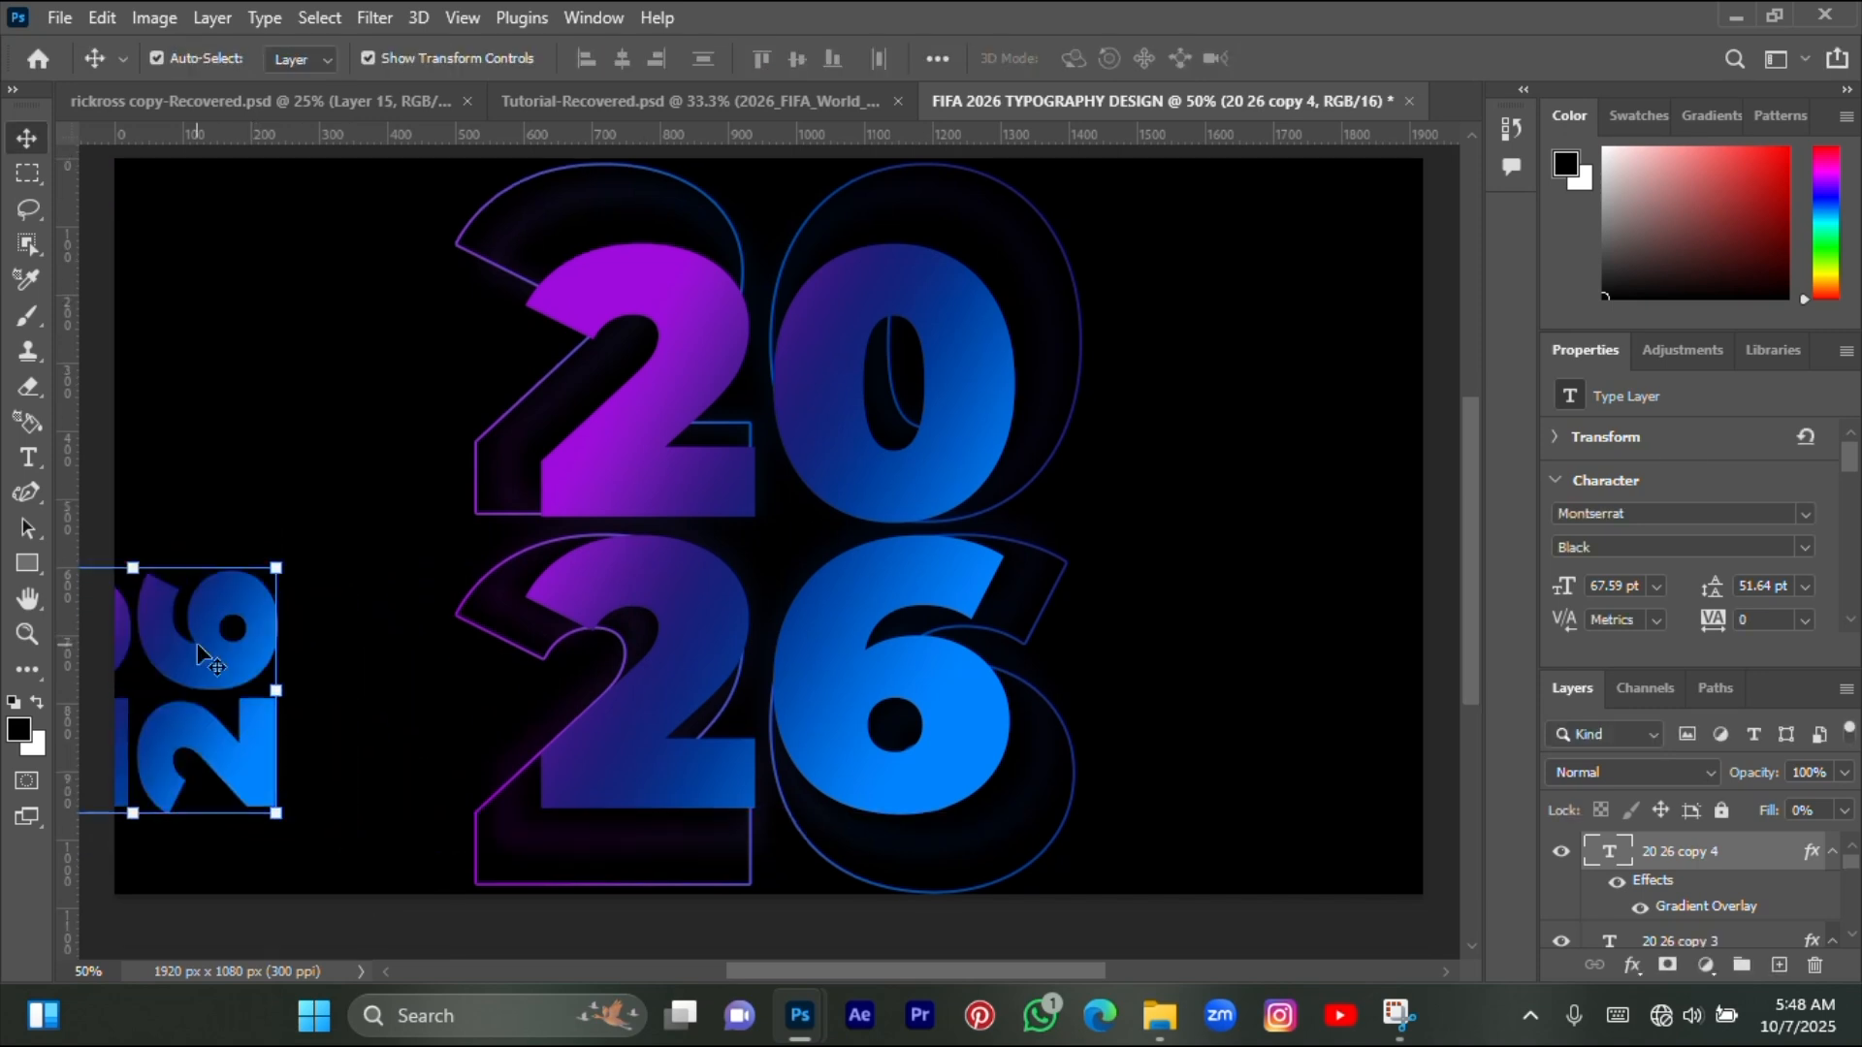
left_click_drag(196, 643, 1221, 690)
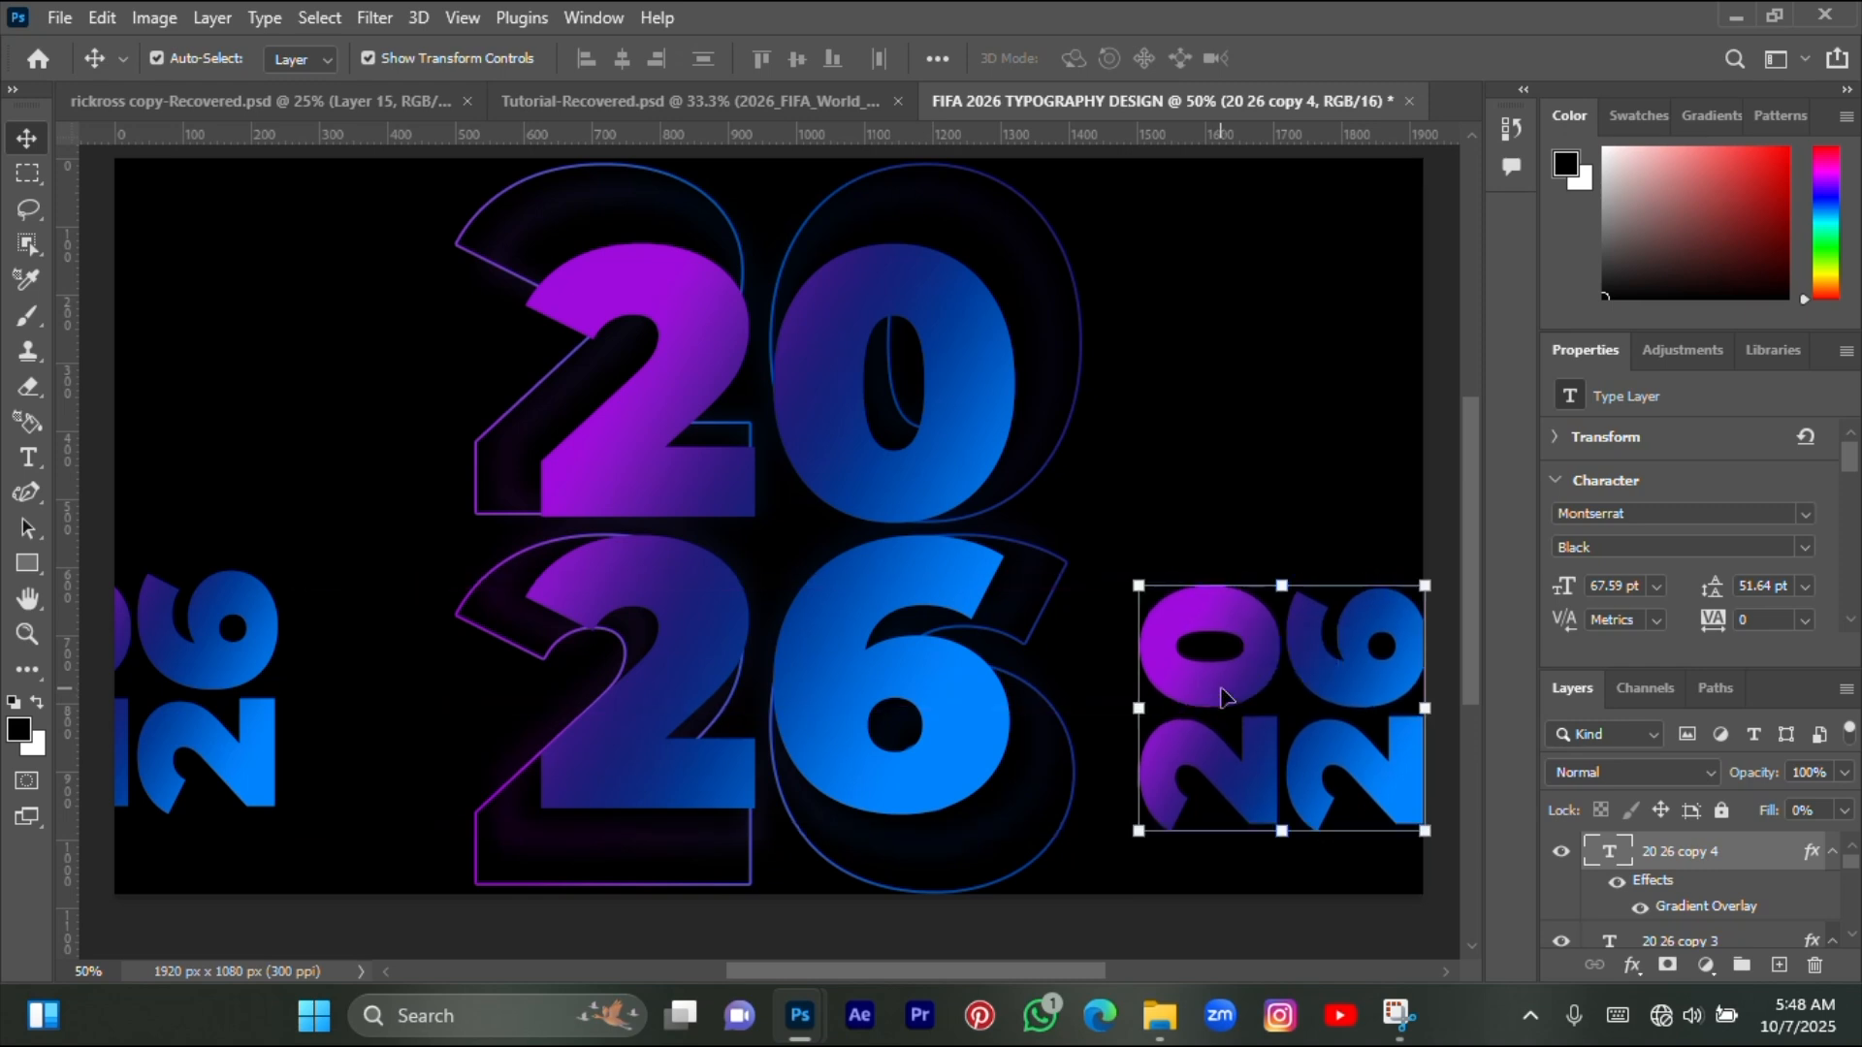
key("shift+Right")
key("shift+Right")
key("shift+Right")
key("shift+Right")
key("shift+Right")
key("shift+Right")
key("shift+Right")
key("shift+Right")
key("shift+Right")
key("shift+Right")
key("shift+Right")
key("shift+Right")
key("shift+Right")
key("shift+Right")
key("shift+Right")
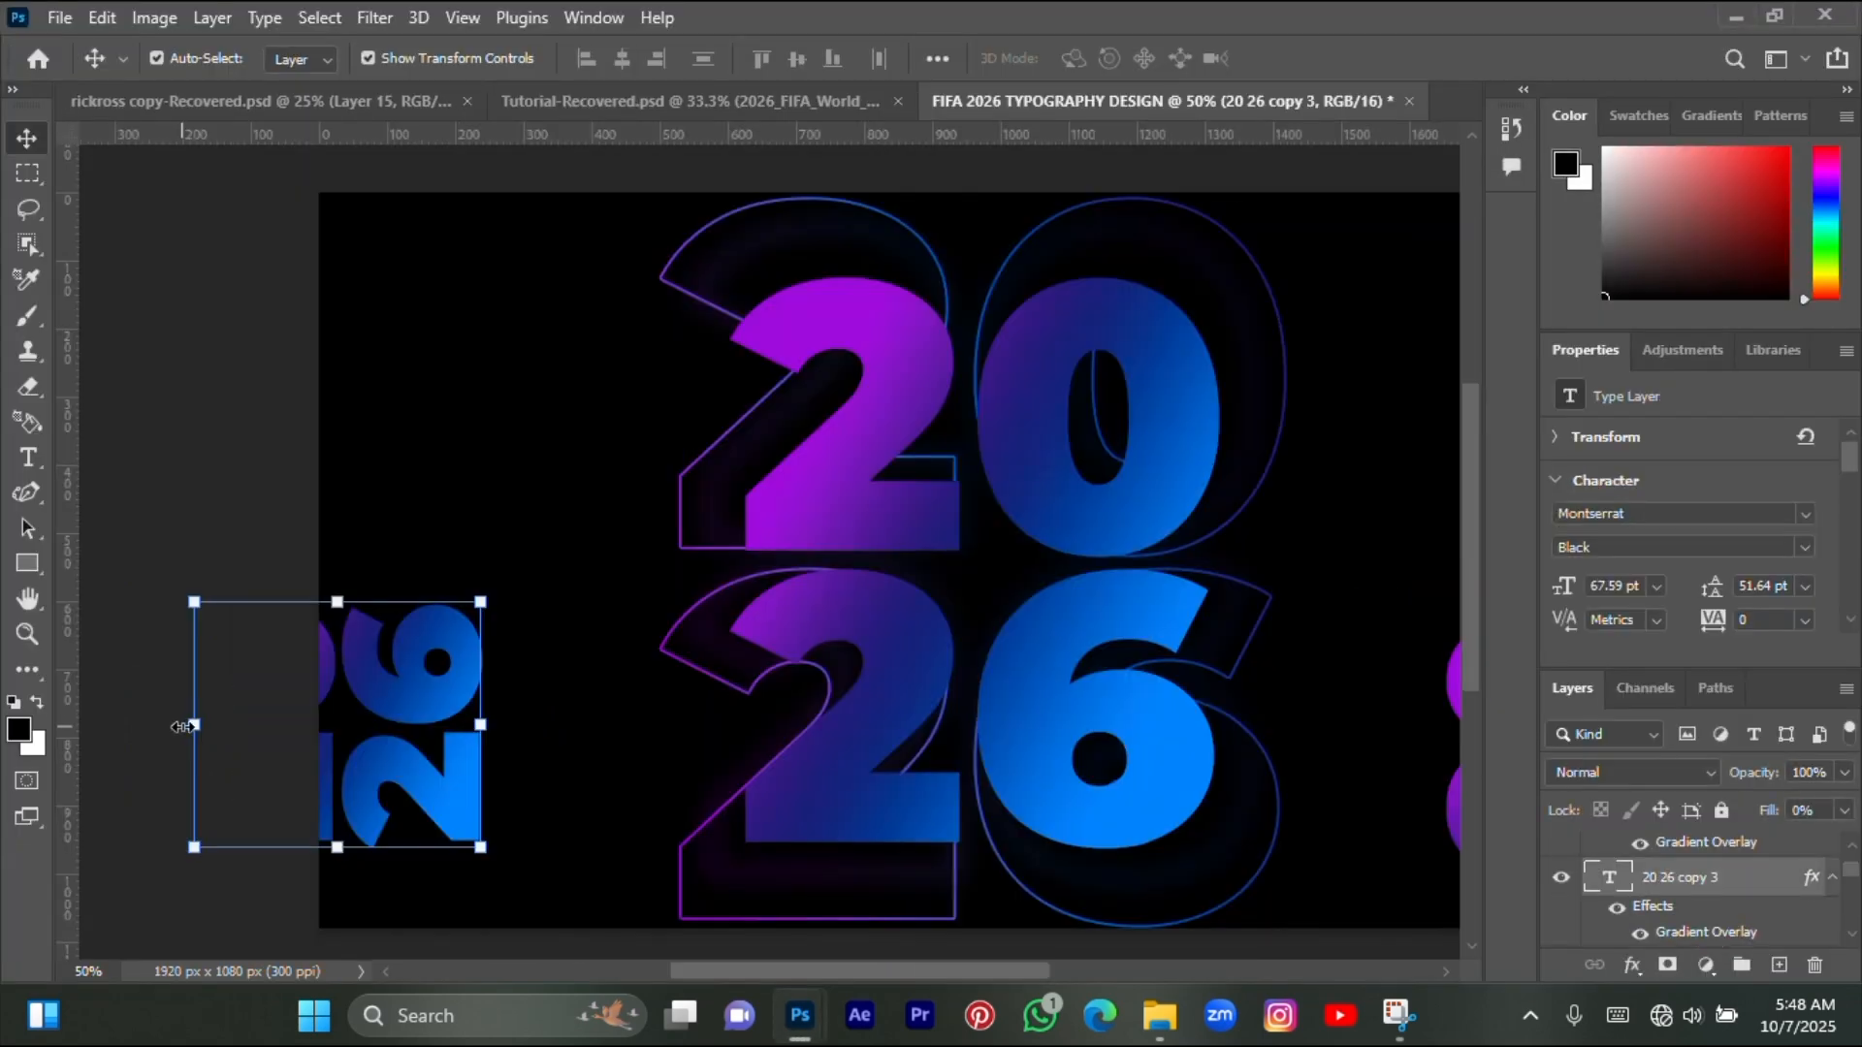
- Shrink the left-edge rotated 20 26 slightly, shift it inward, and replace the right-edge copy with a duplicate of it
left_click_drag(183, 720, 221, 724)
left_click_drag(366, 721, 427, 698)
key("Return")
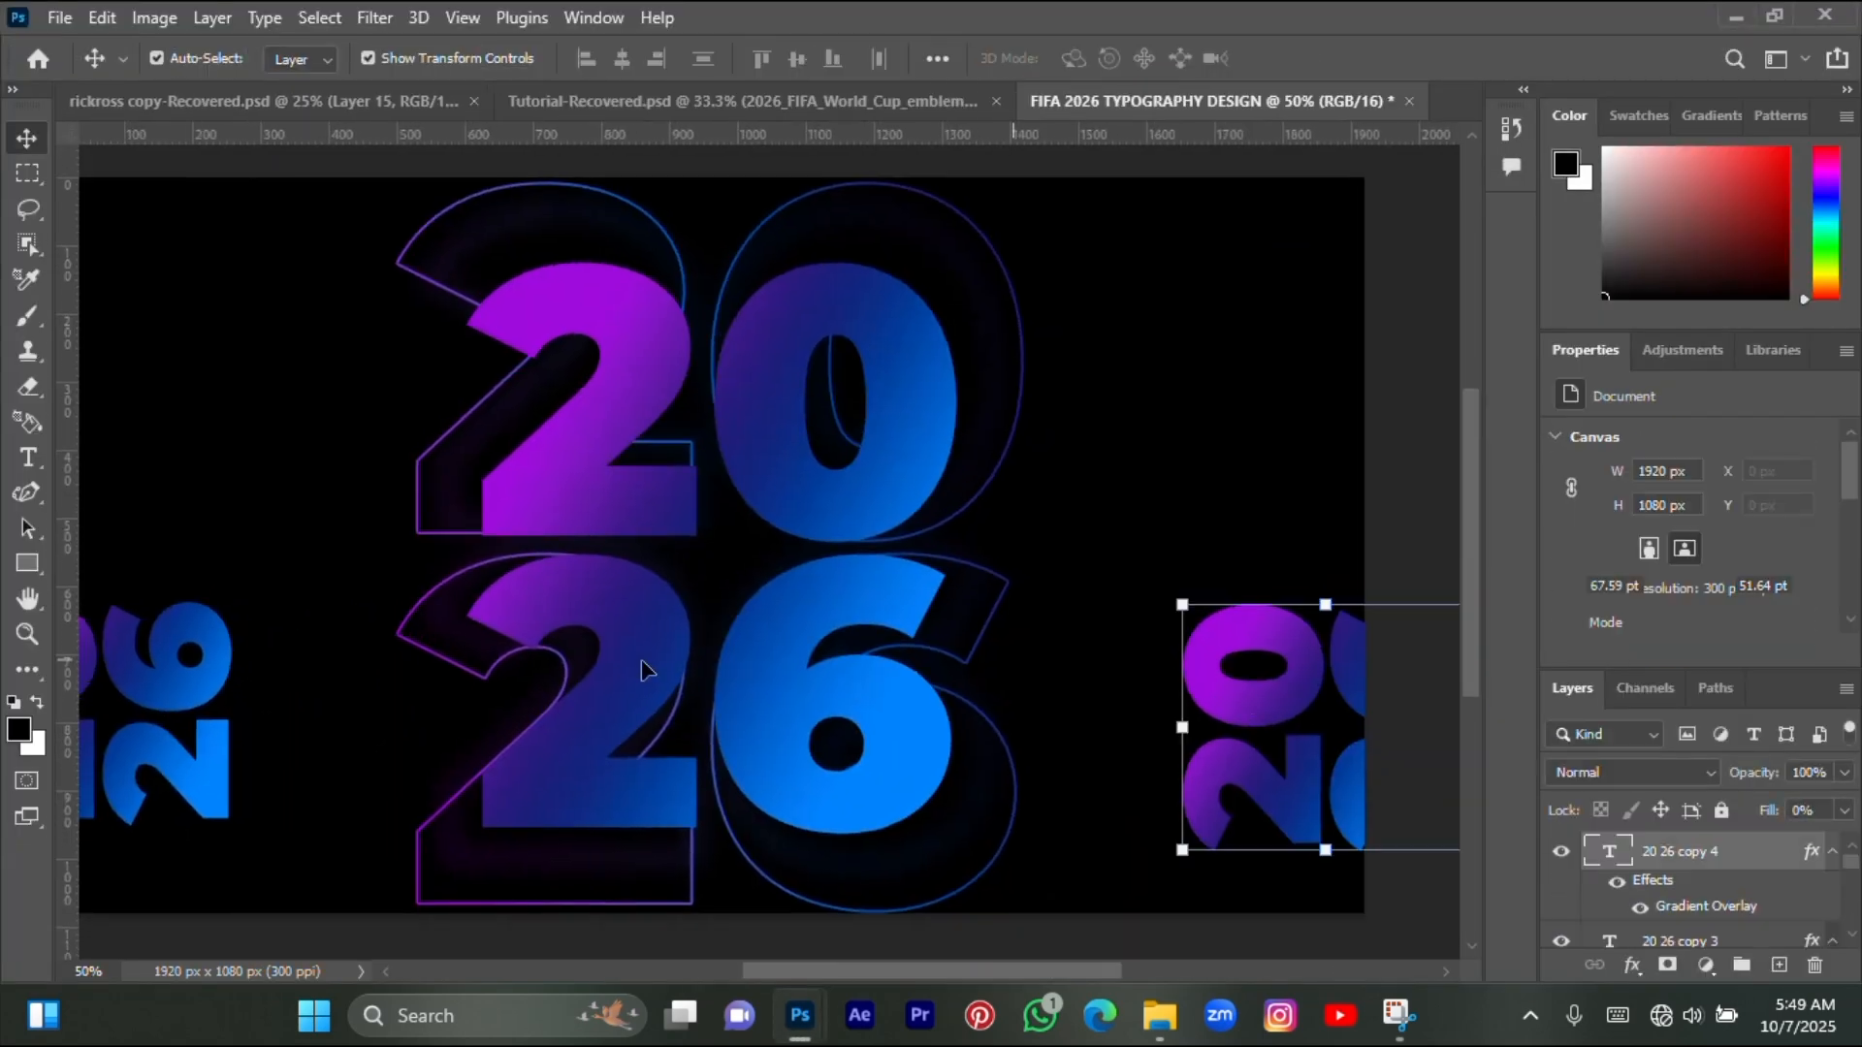
left_click_drag(181, 706, 1377, 718)
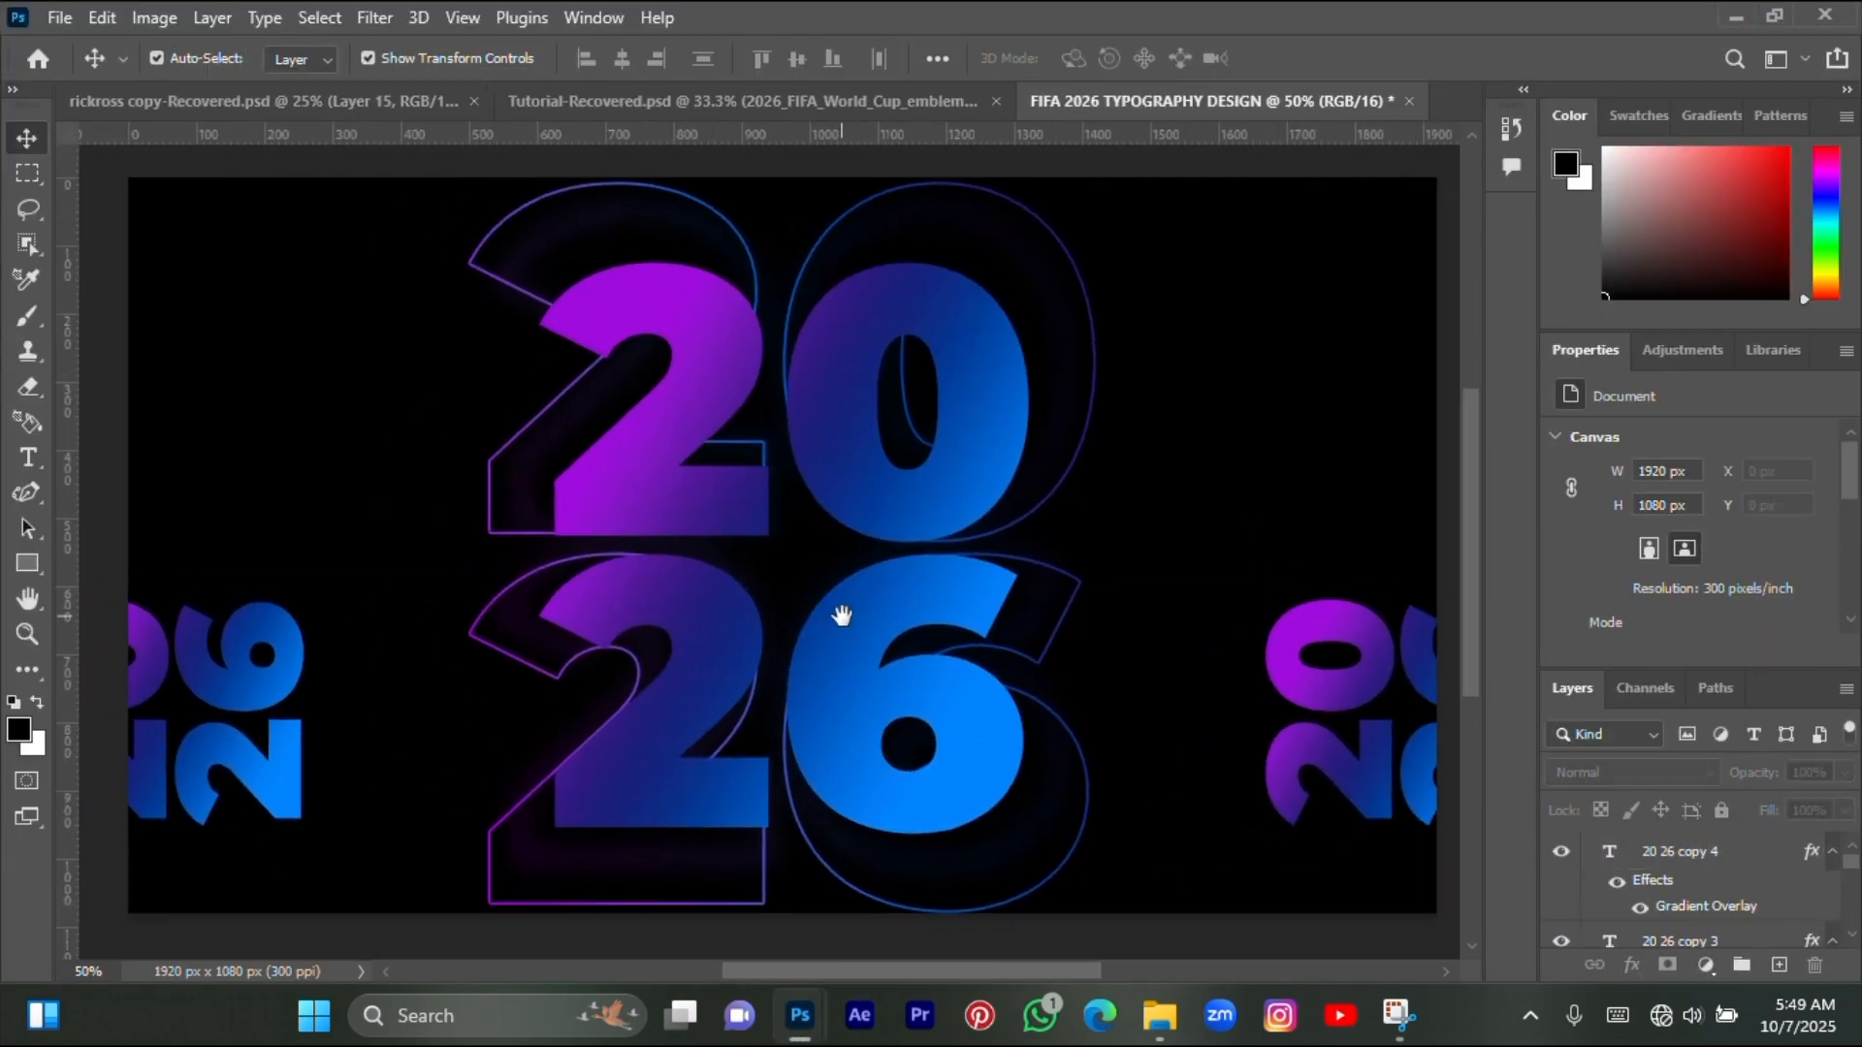
- Bring up the Tutorial-Recovered-Recovered.psd reference, select its left rotated 20 26, and reposition its window to uncover the design's left numerals
mouse_move(800, 1015)
left_click(917, 902)
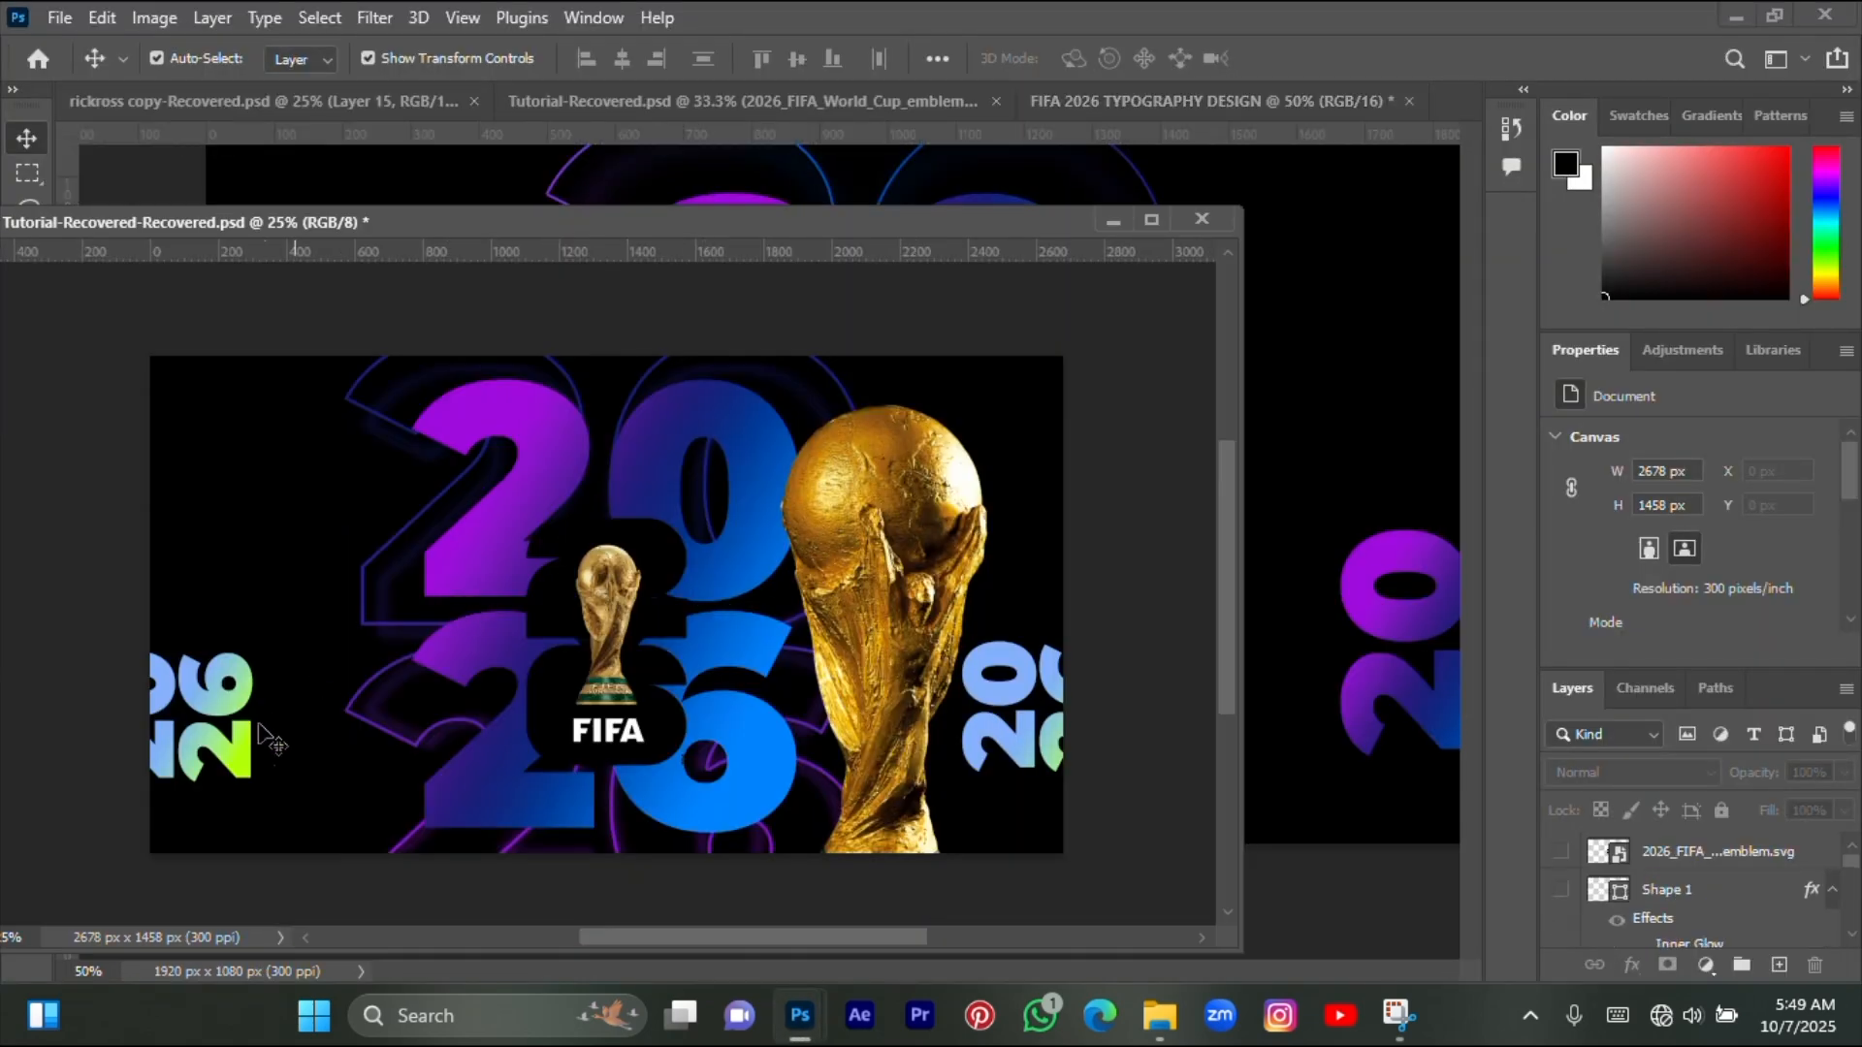
left_click(229, 766)
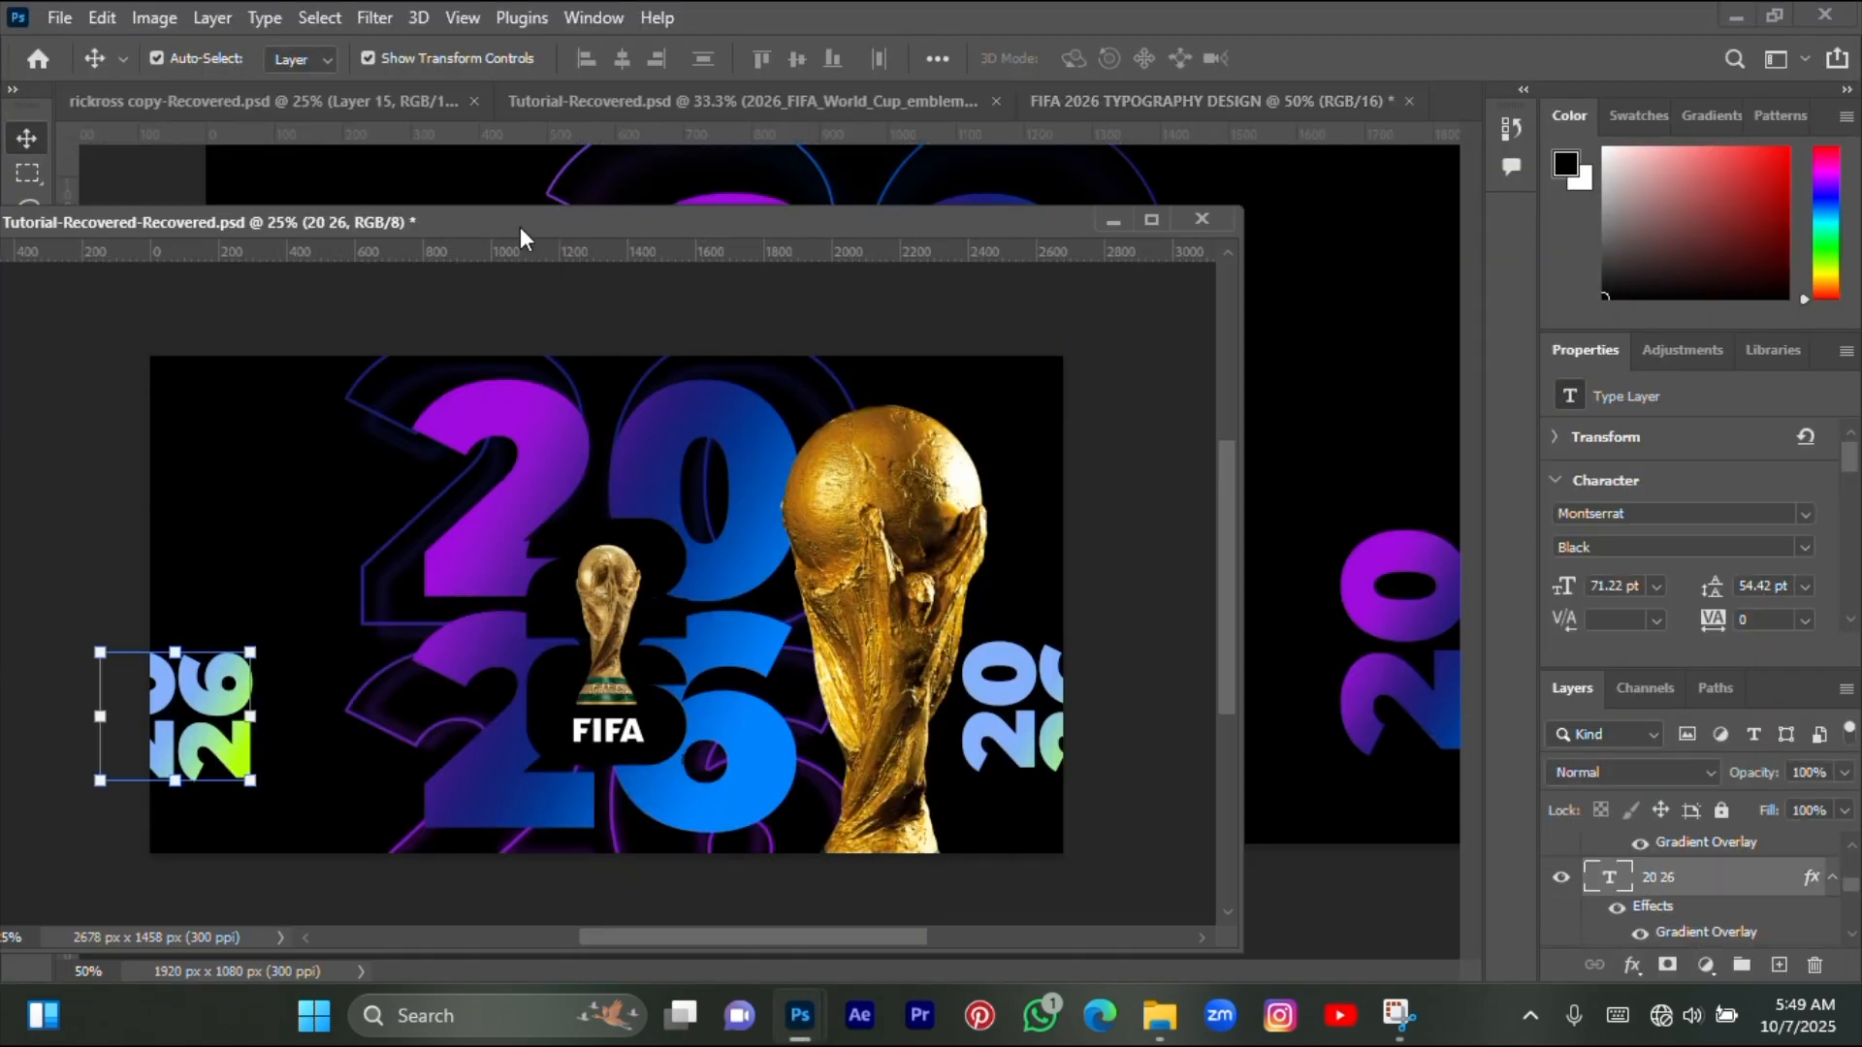
left_click_drag(520, 225, 819, 194)
left_click_drag(269, 453, 489, 497)
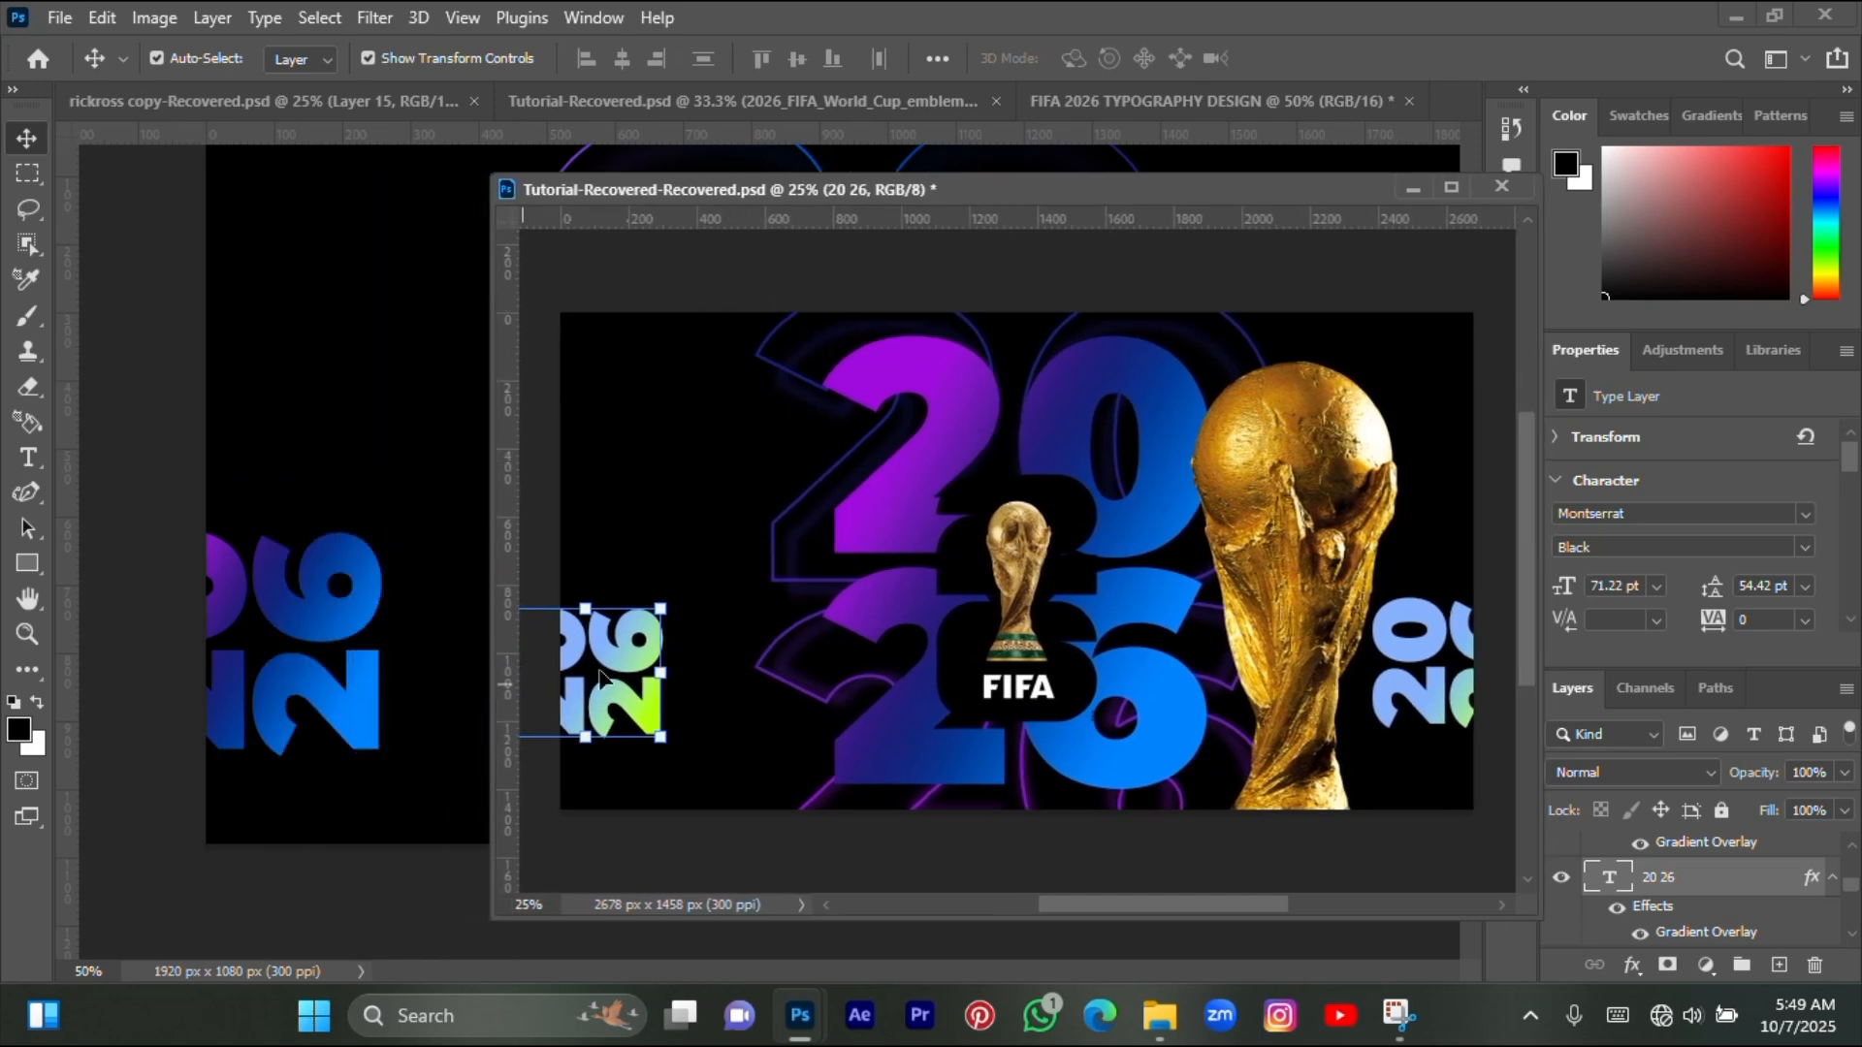
- Copy the blue-green gradient layer effects from the reference's rotated 20 26 onto the design's left numerals, and uncover the right numerals
left_click(369, 659)
left_click(344, 648)
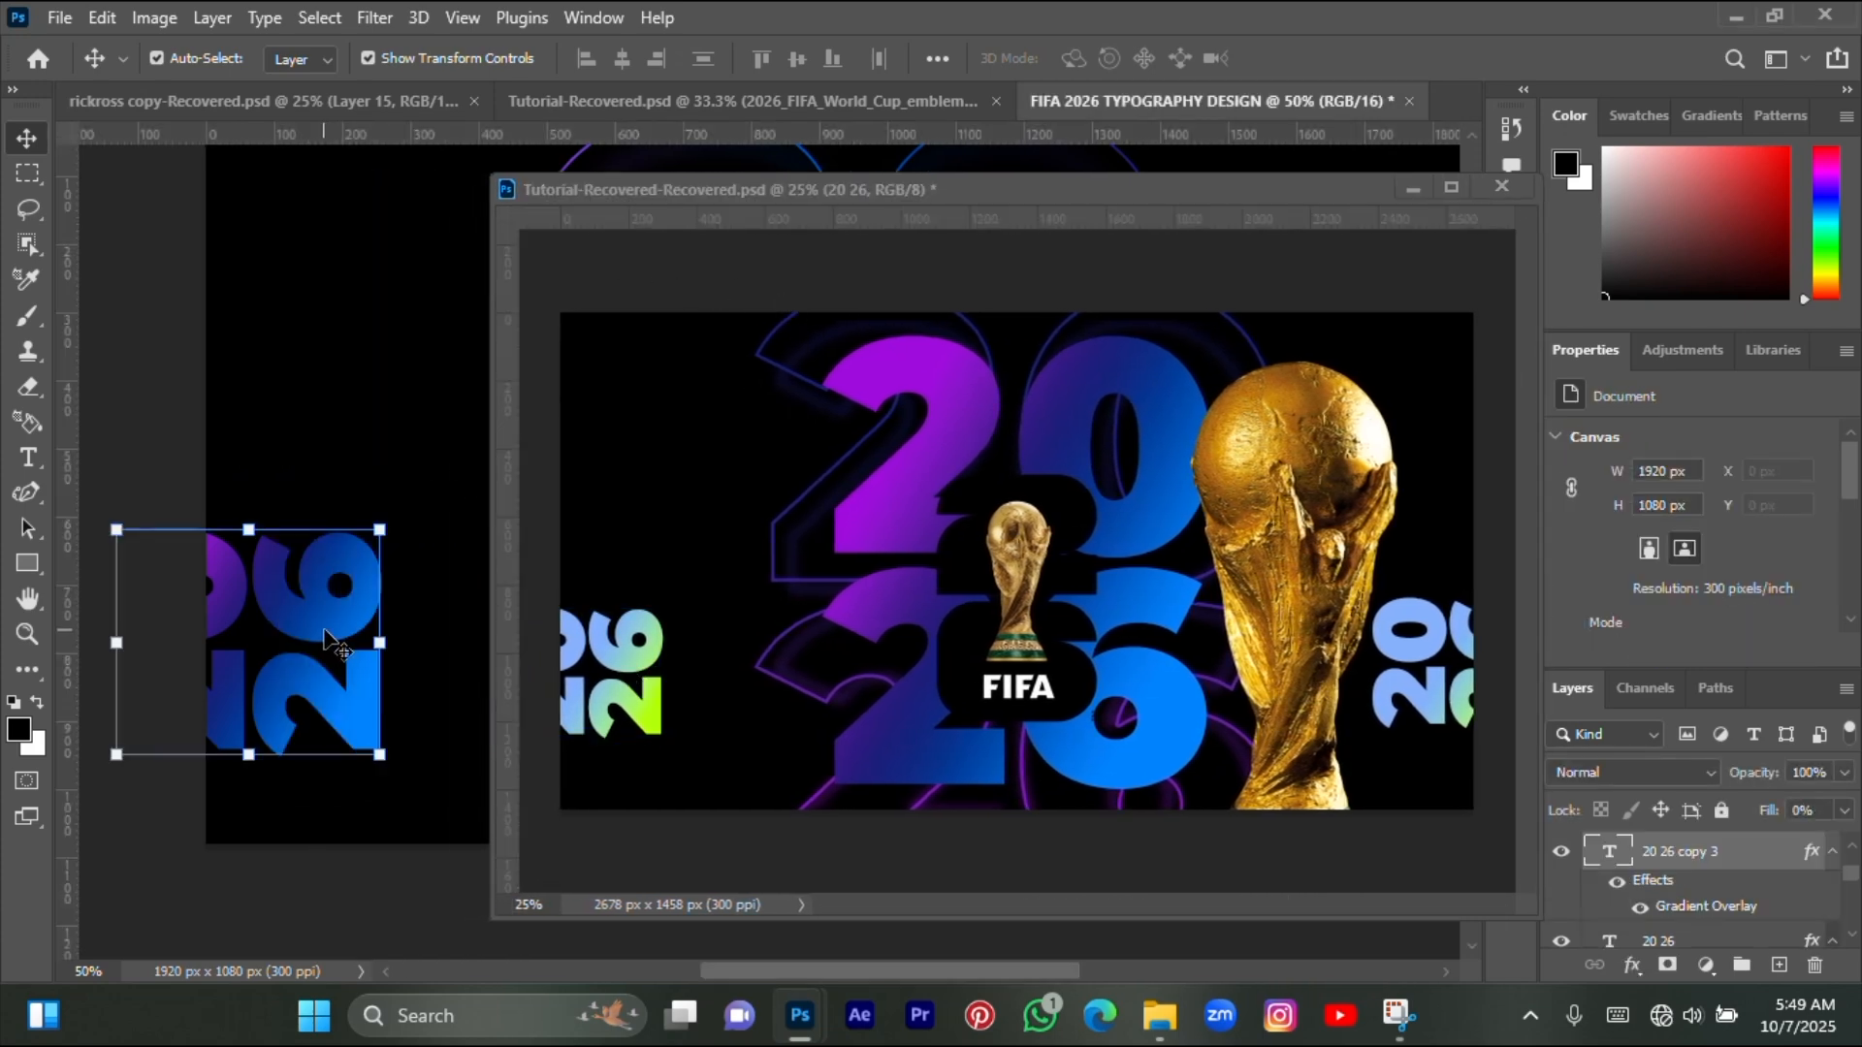
left_click(627, 653)
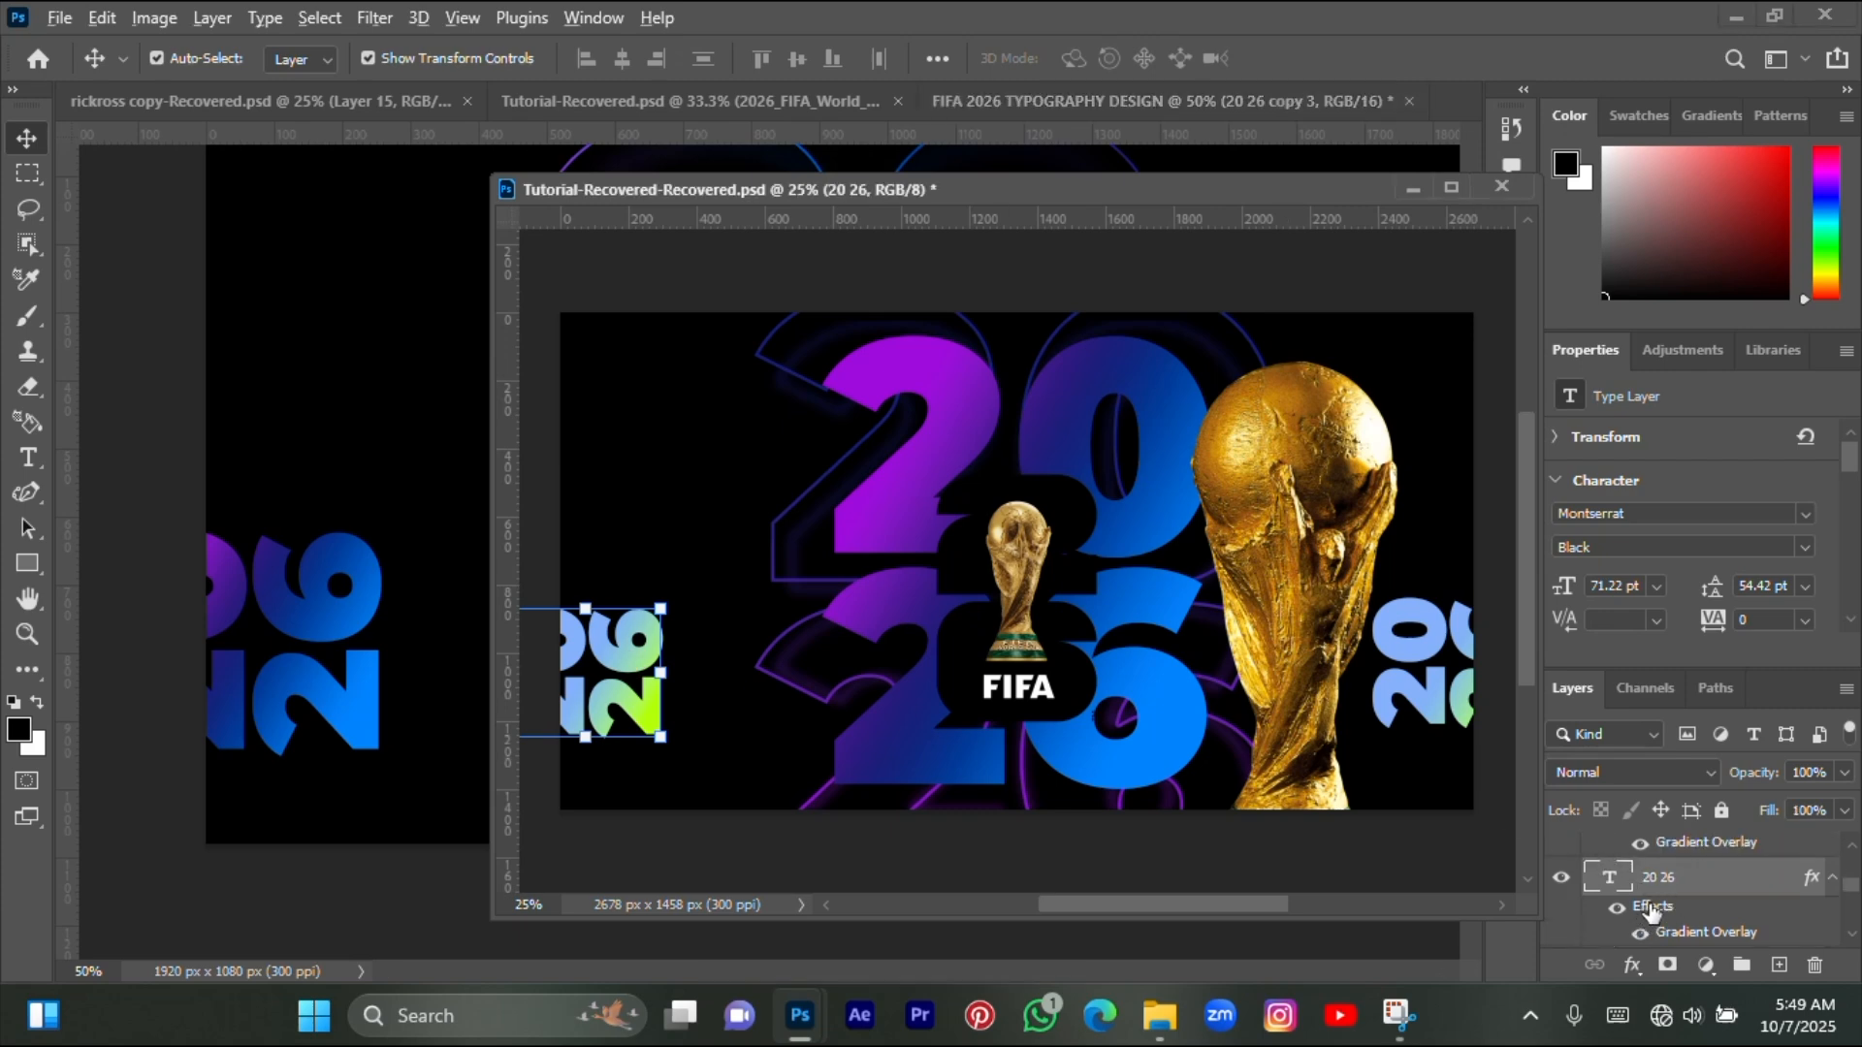
left_click_drag(339, 666, 291, 621)
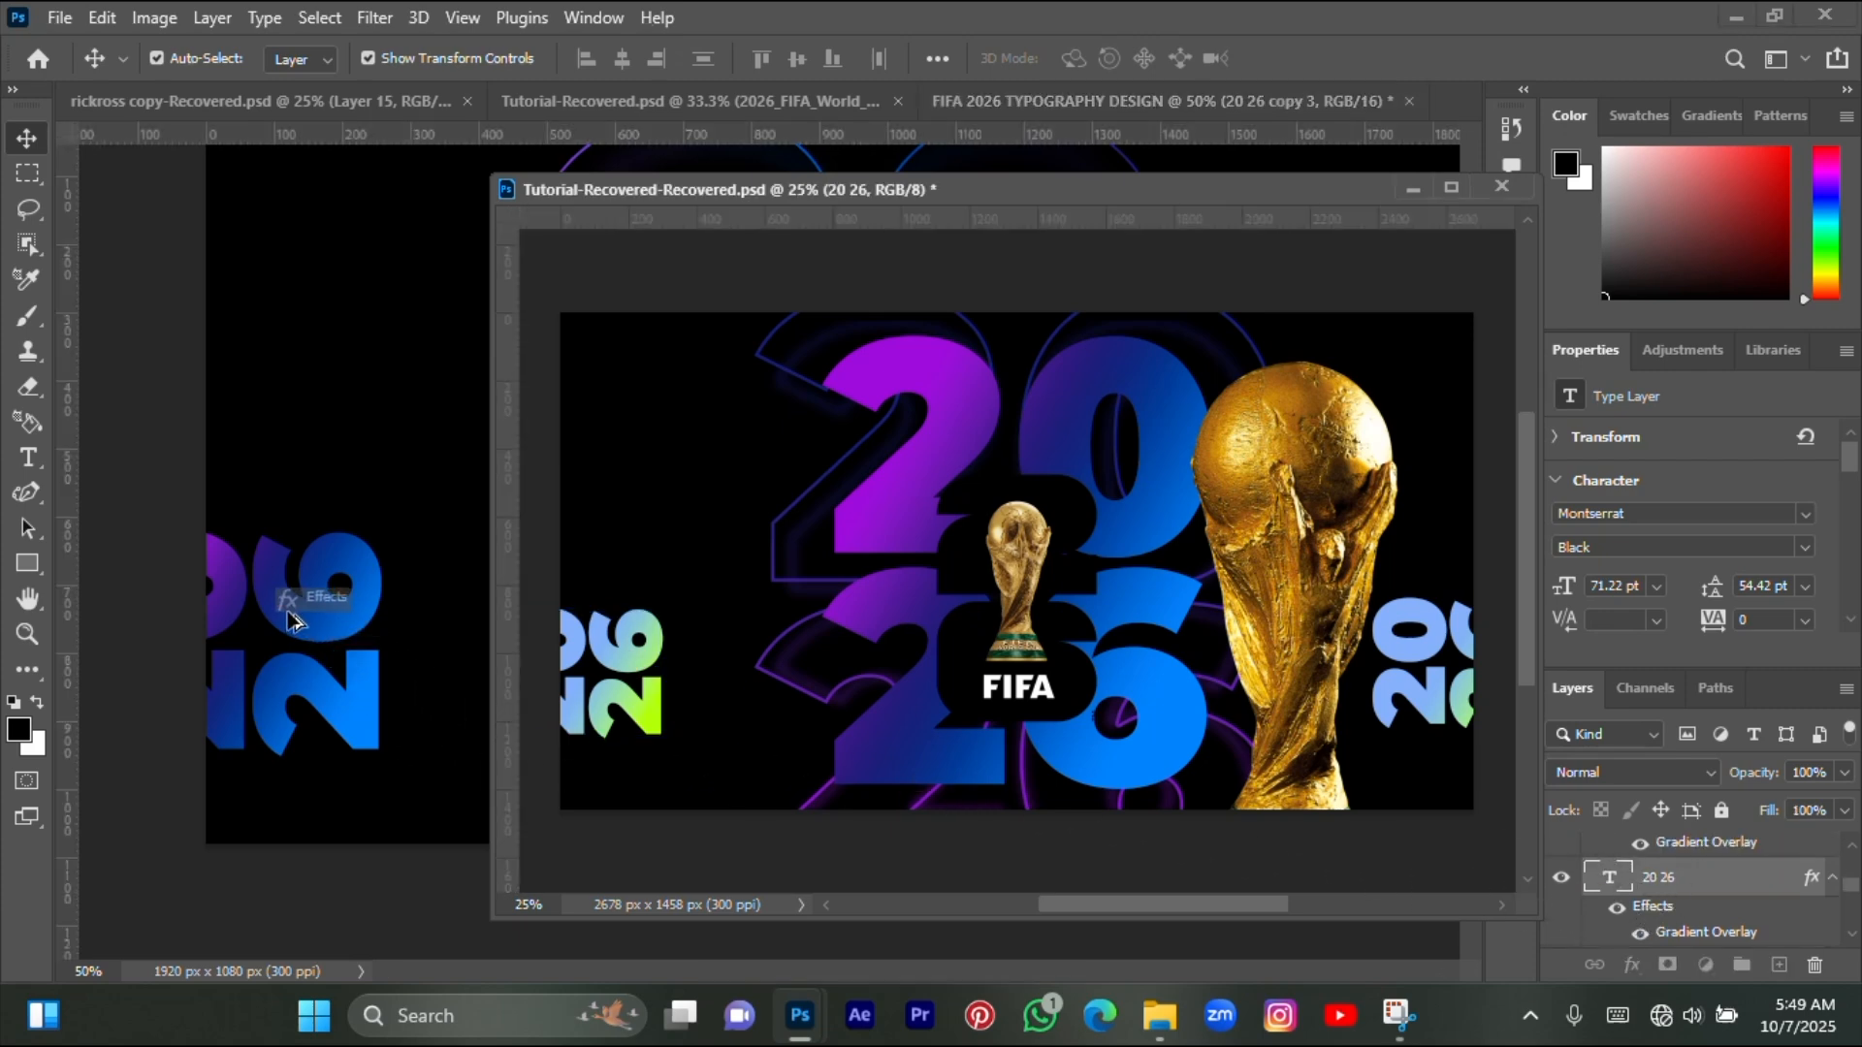
left_click(414, 494)
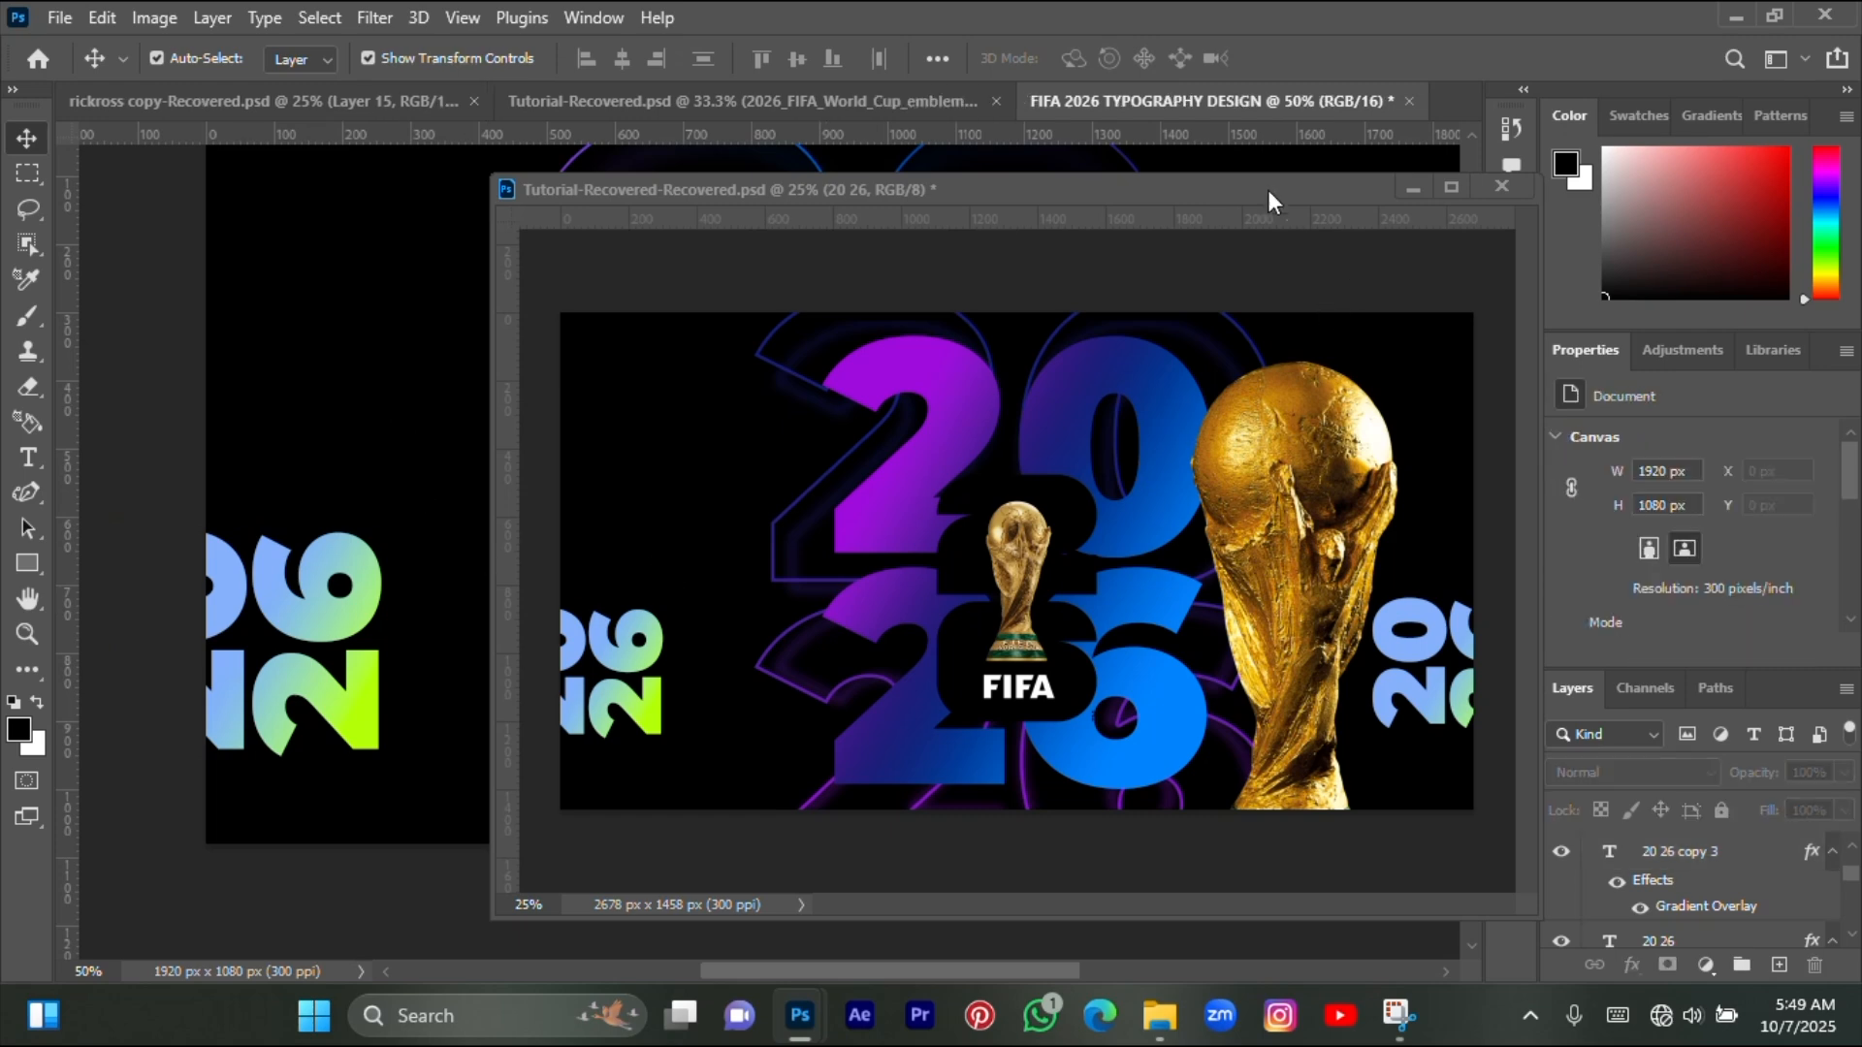
left_click_drag(1254, 194, 886, 229)
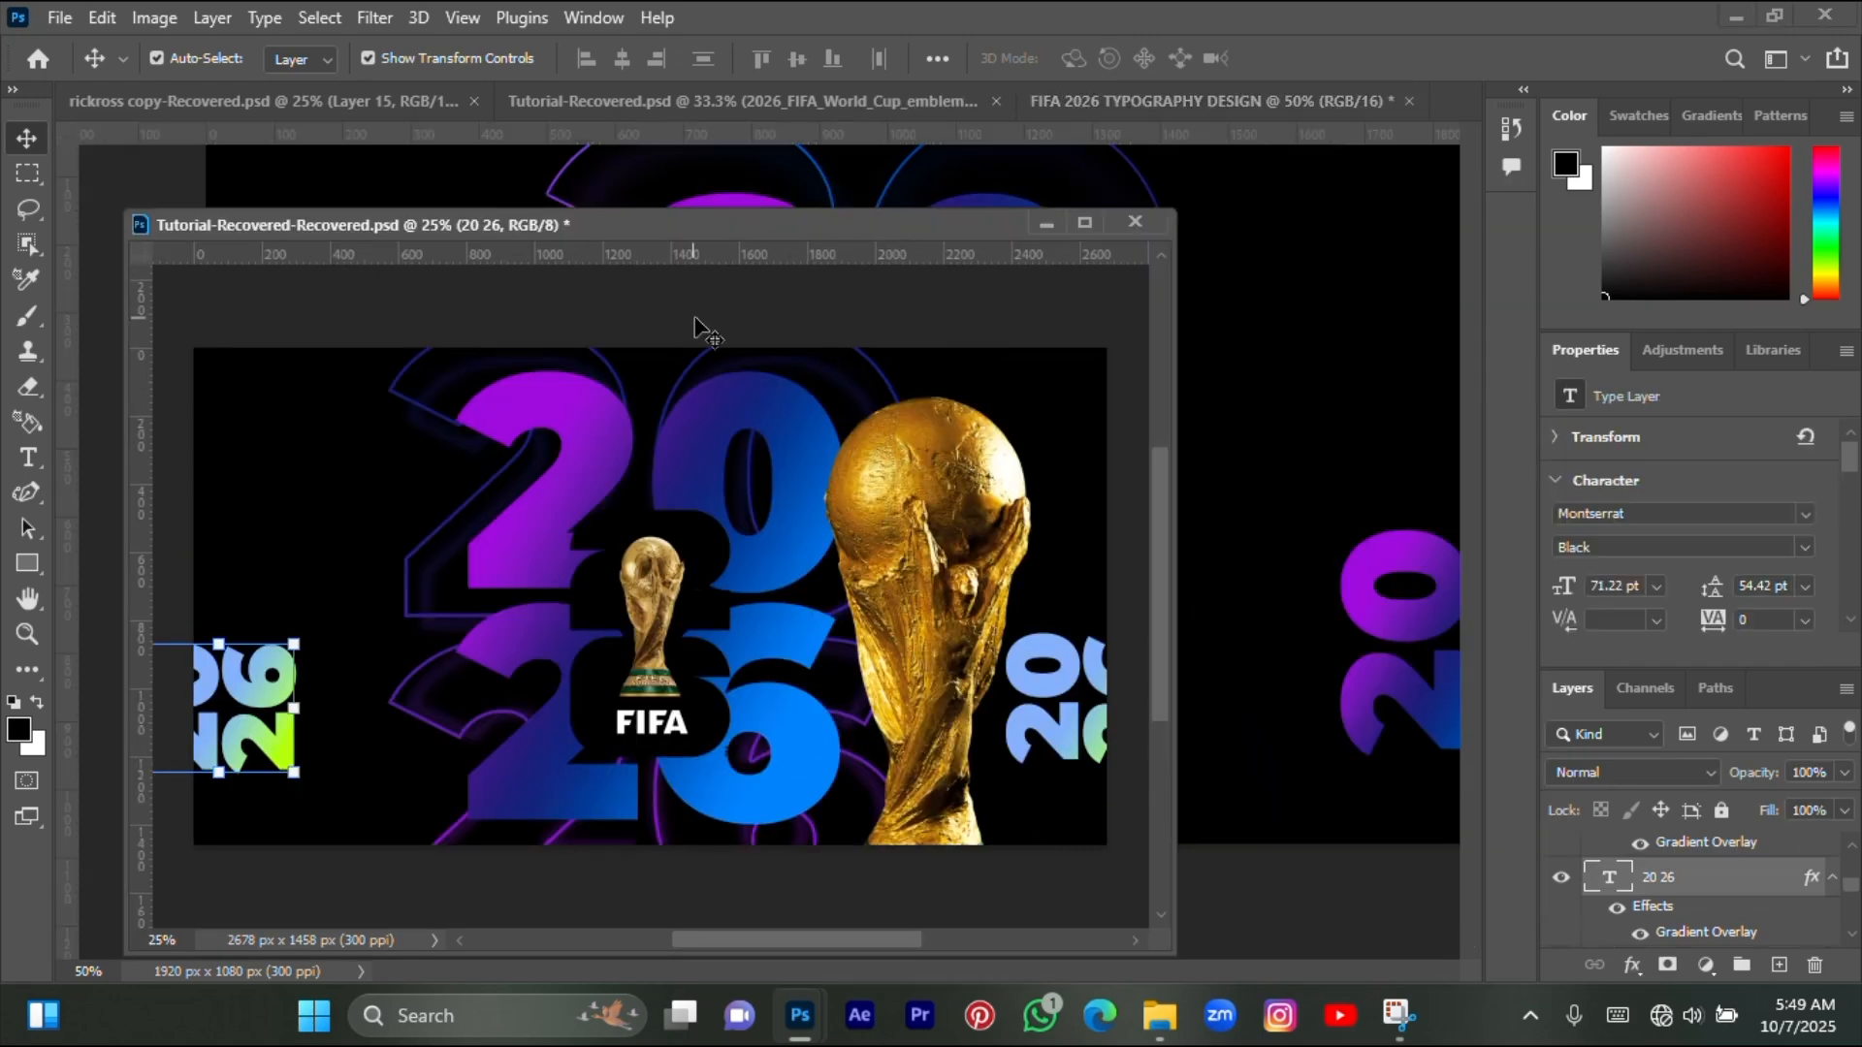
- Copy the blue-green gradient layer effects from the reference's rotated 20 26 onto the design's right-edge rotated numerals
left_click(366, 645)
left_click(1386, 607)
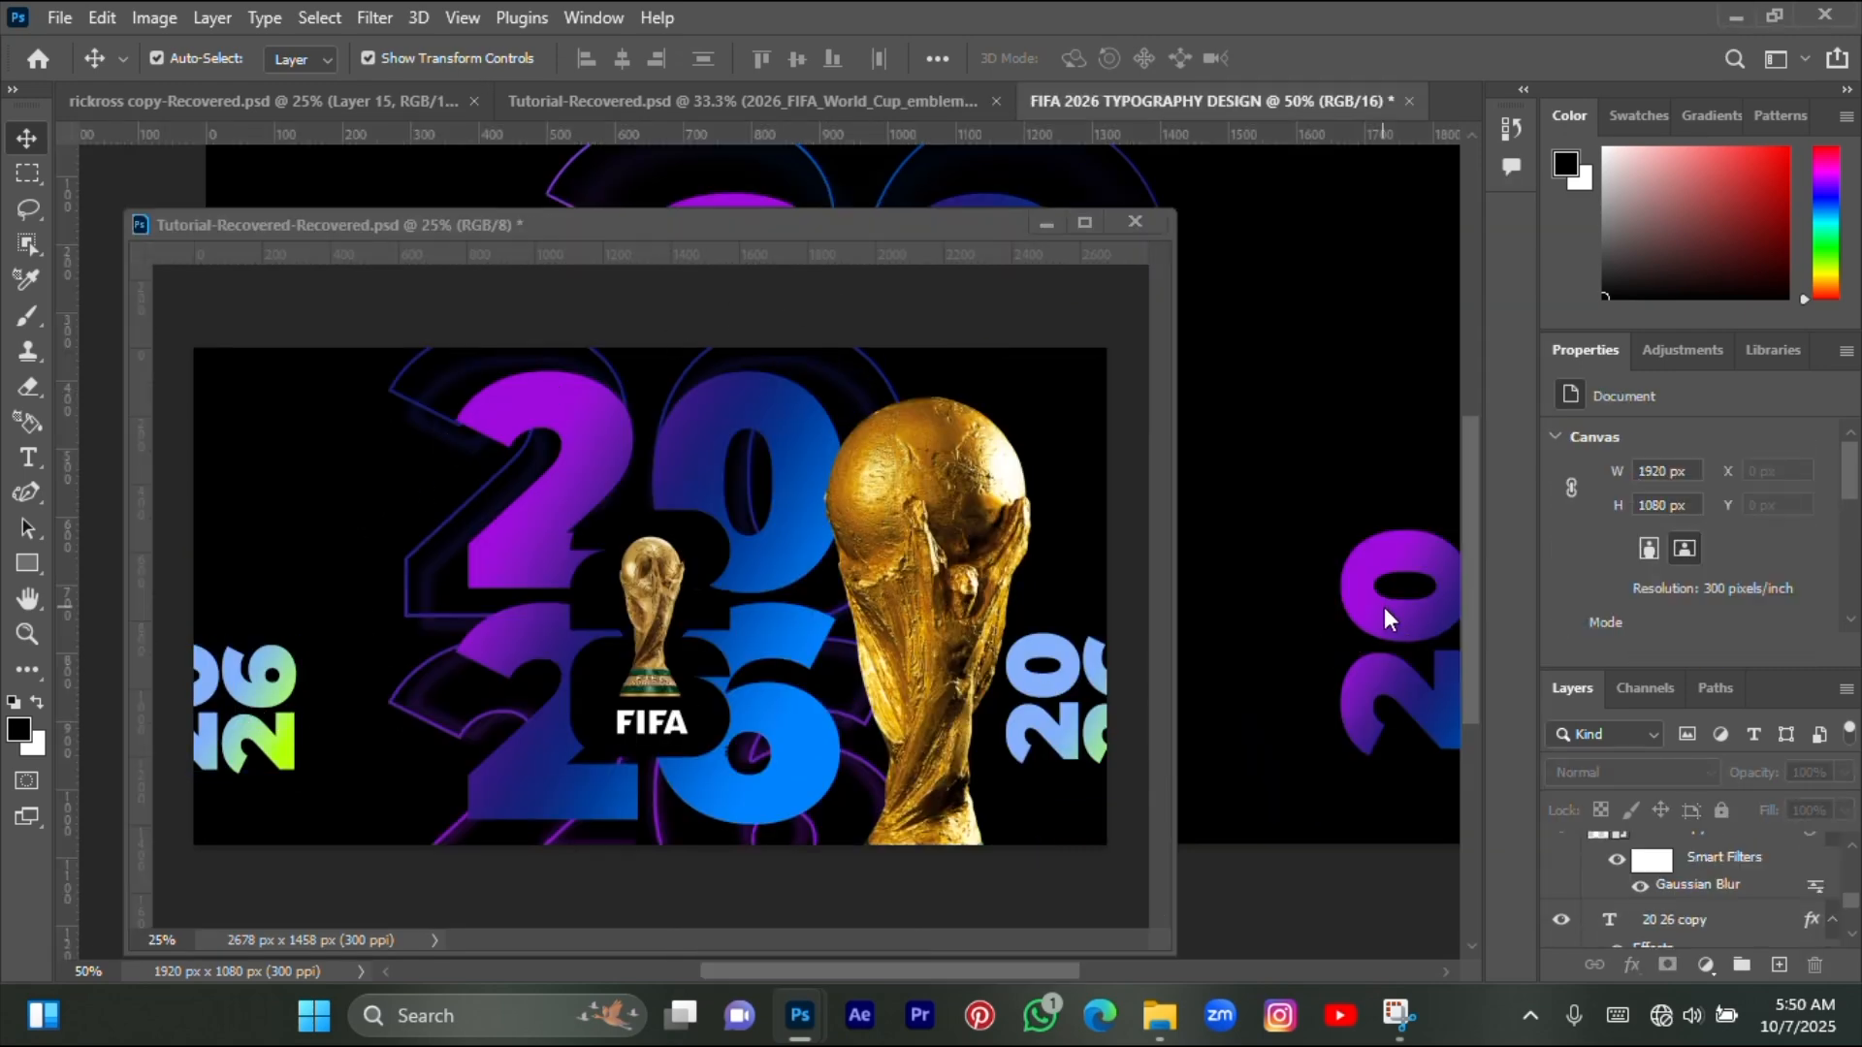
scroll(1383, 609, "up", 2)
scroll(1378, 616, "down", 3)
left_click(1377, 617)
scroll(1377, 617, "down", 2)
left_click(284, 689)
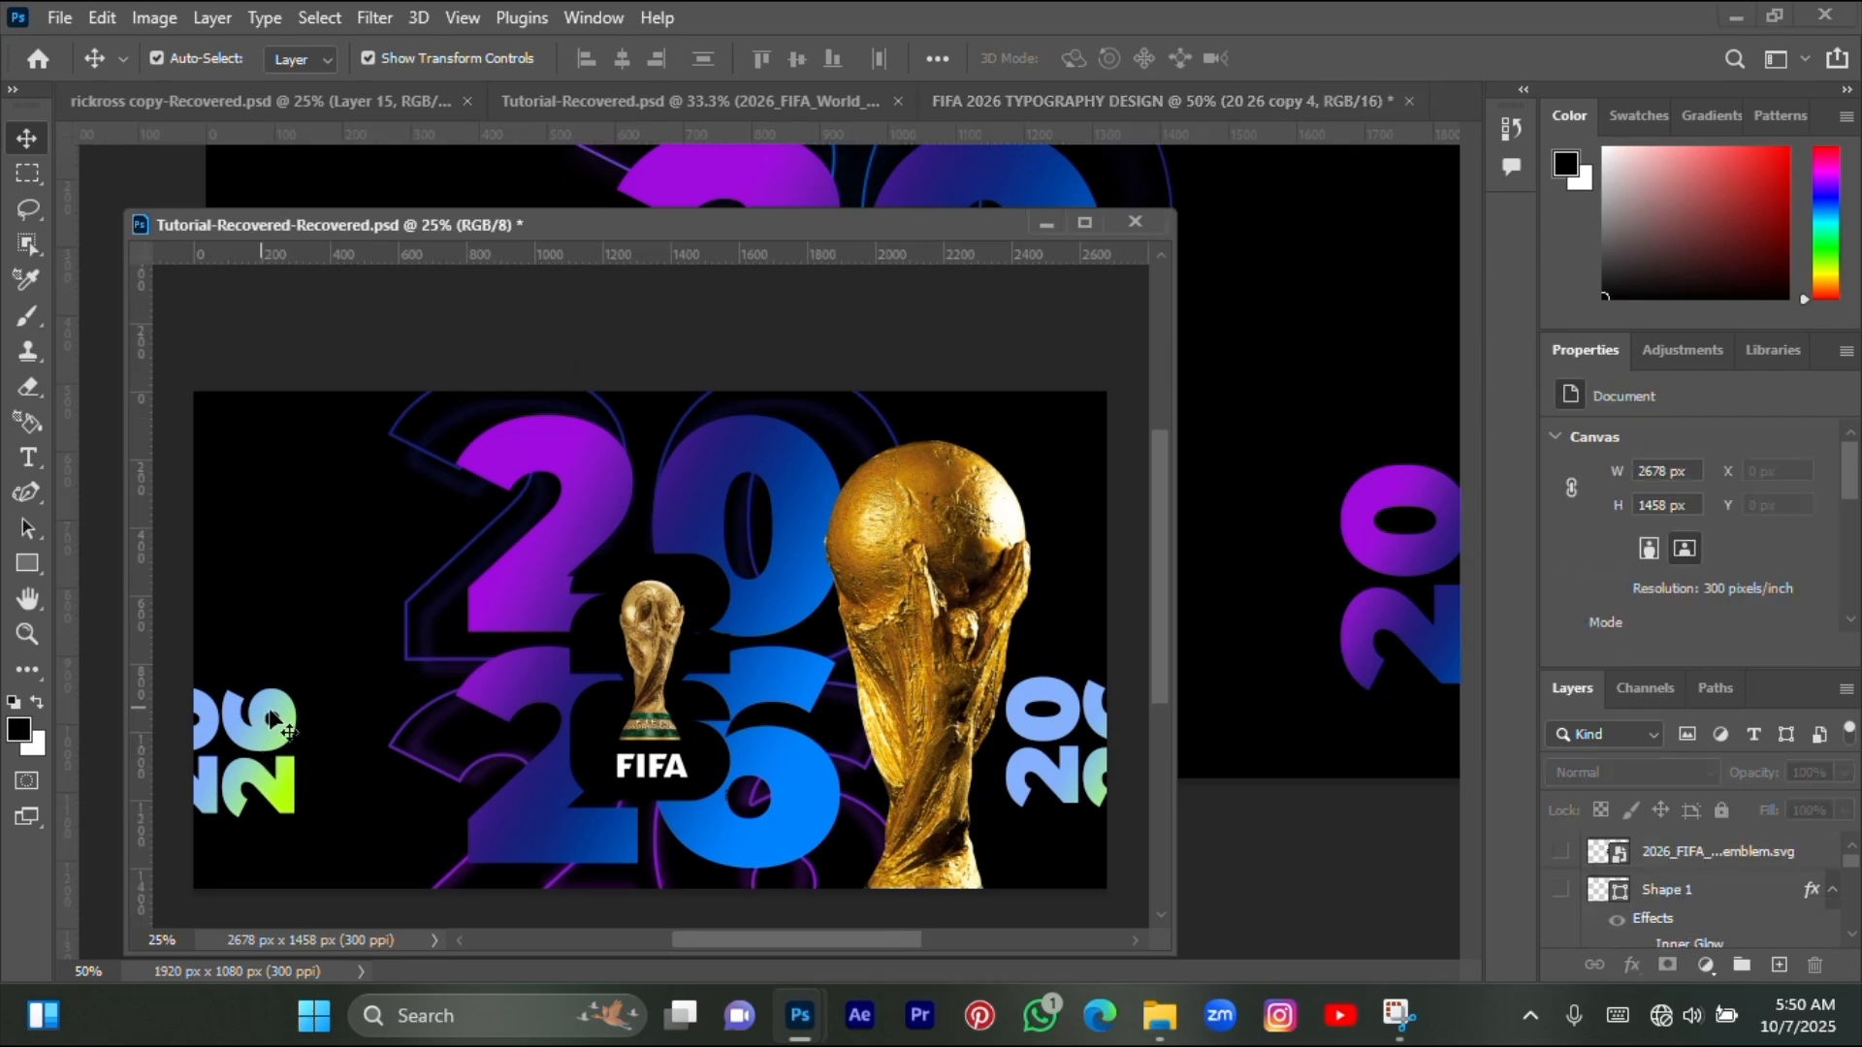
left_click_drag(1464, 803, 1383, 550)
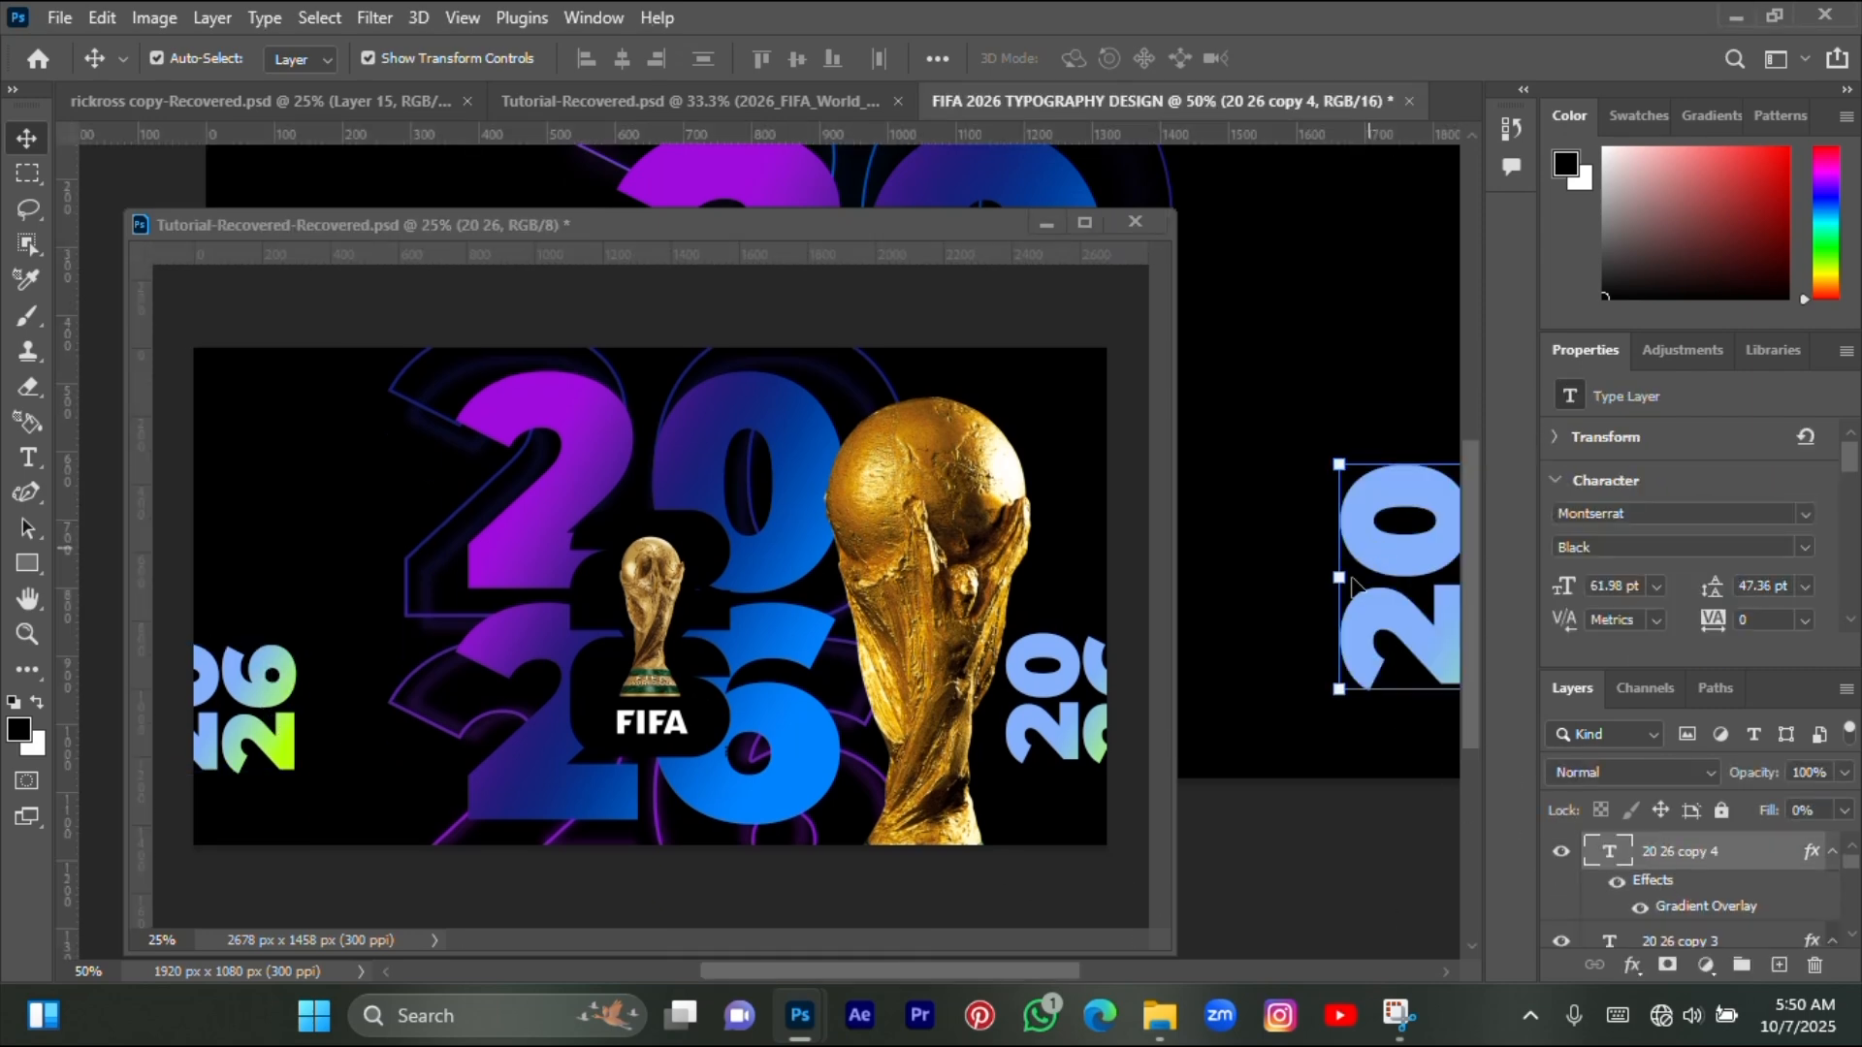
scroll(1355, 621, "right", 2)
scroll(1356, 620, "left", 2)
left_click(1221, 423)
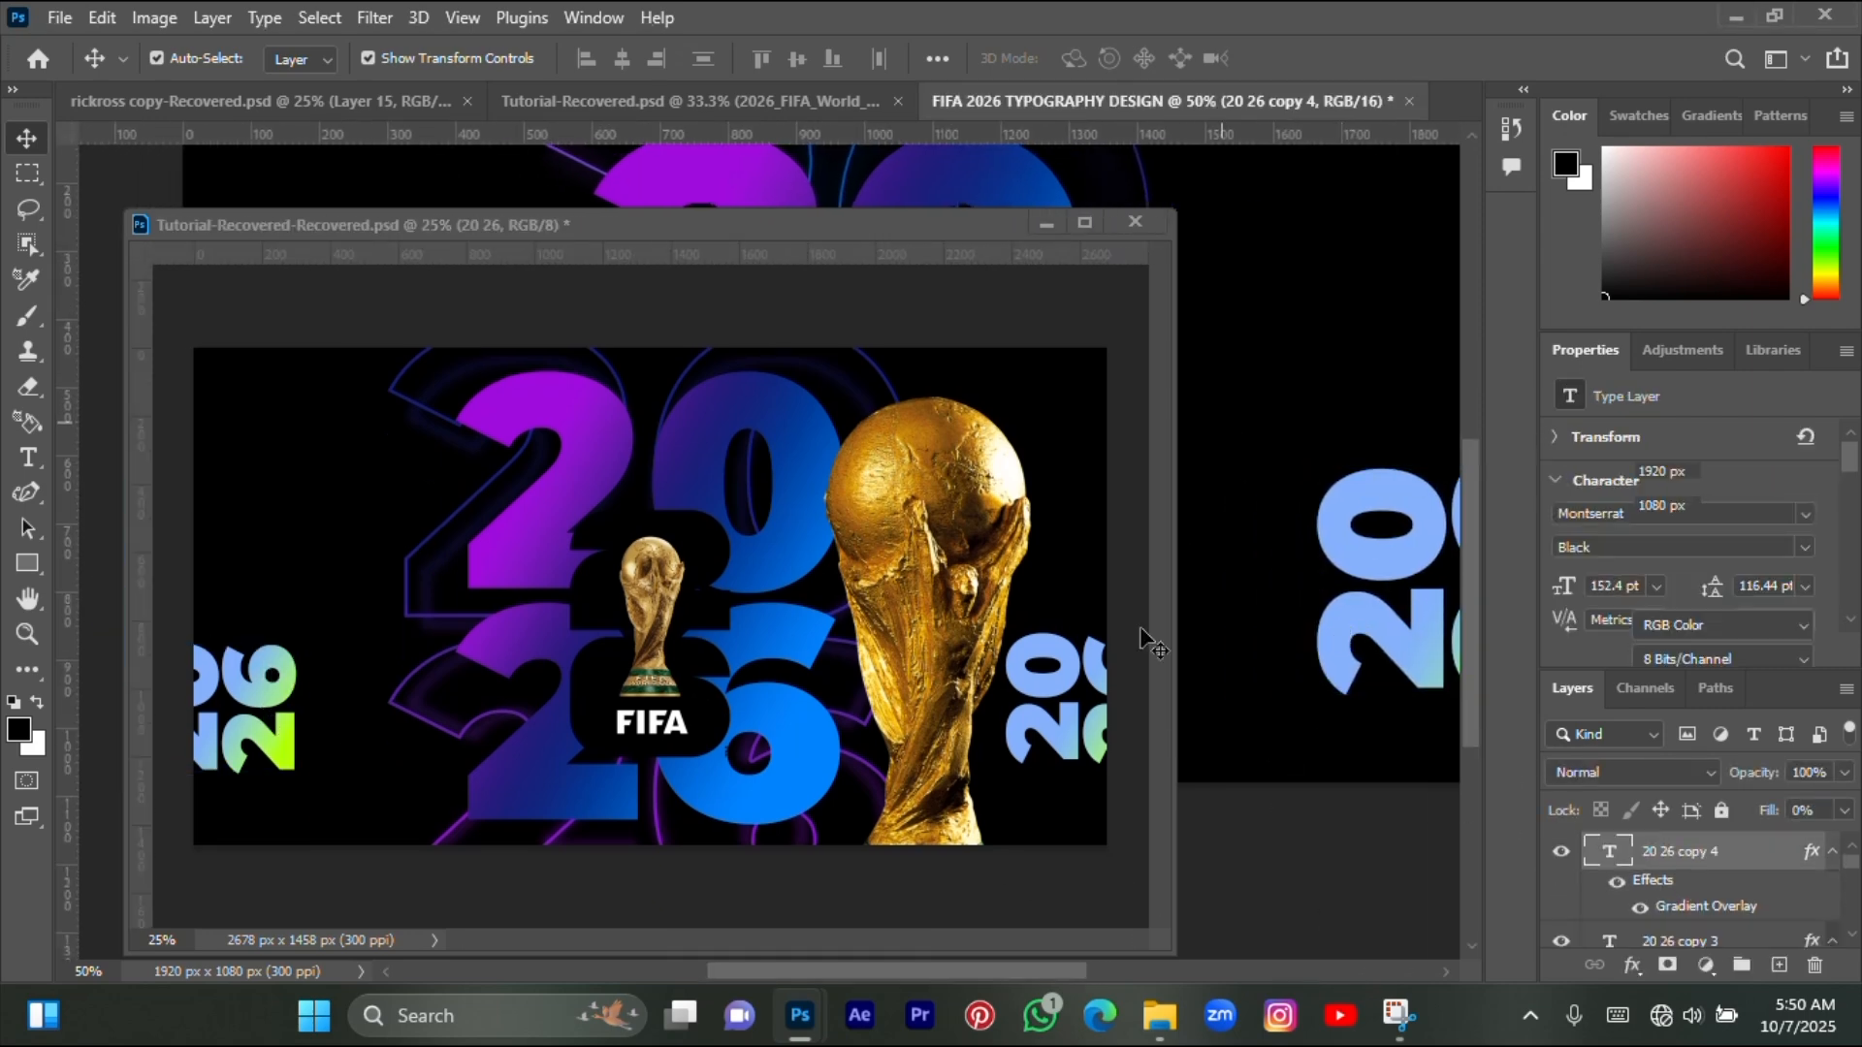
- Minimize the reference window and slightly enlarge the outlined 20 26 copy behind the central numerals
left_click(1046, 224)
left_click(1018, 803)
scroll(1016, 805, "up", 1)
left_click(1148, 841)
left_click(1560, 878)
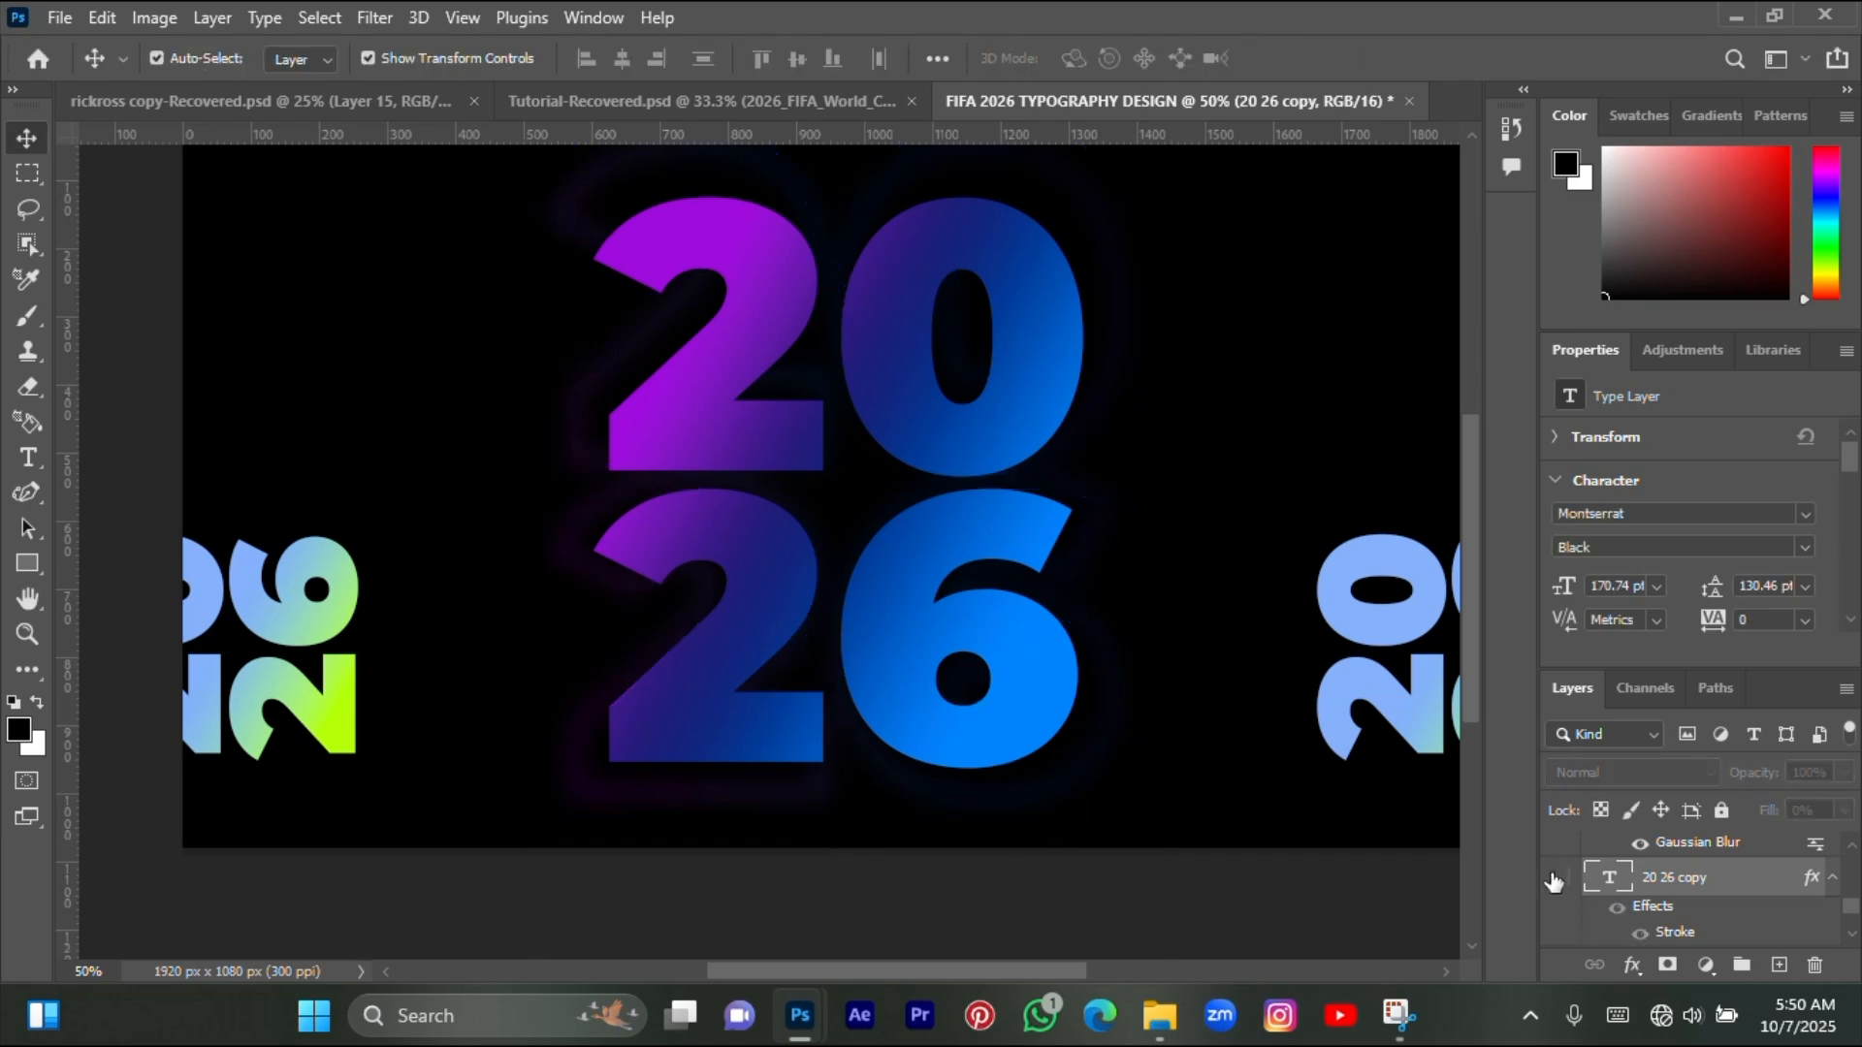
left_click(1560, 877)
left_click(839, 845)
scroll(844, 815, "down", 3)
left_click_drag(846, 812, 868, 863)
key("Return")
- Nudge the central gradient-filled 20 26 down slightly within the outlined copy, and deselect it
scroll(1168, 742, "up", 5)
left_click(846, 550)
scroll(846, 560, "down", 1)
key("shift+Down")
key("shift+Down")
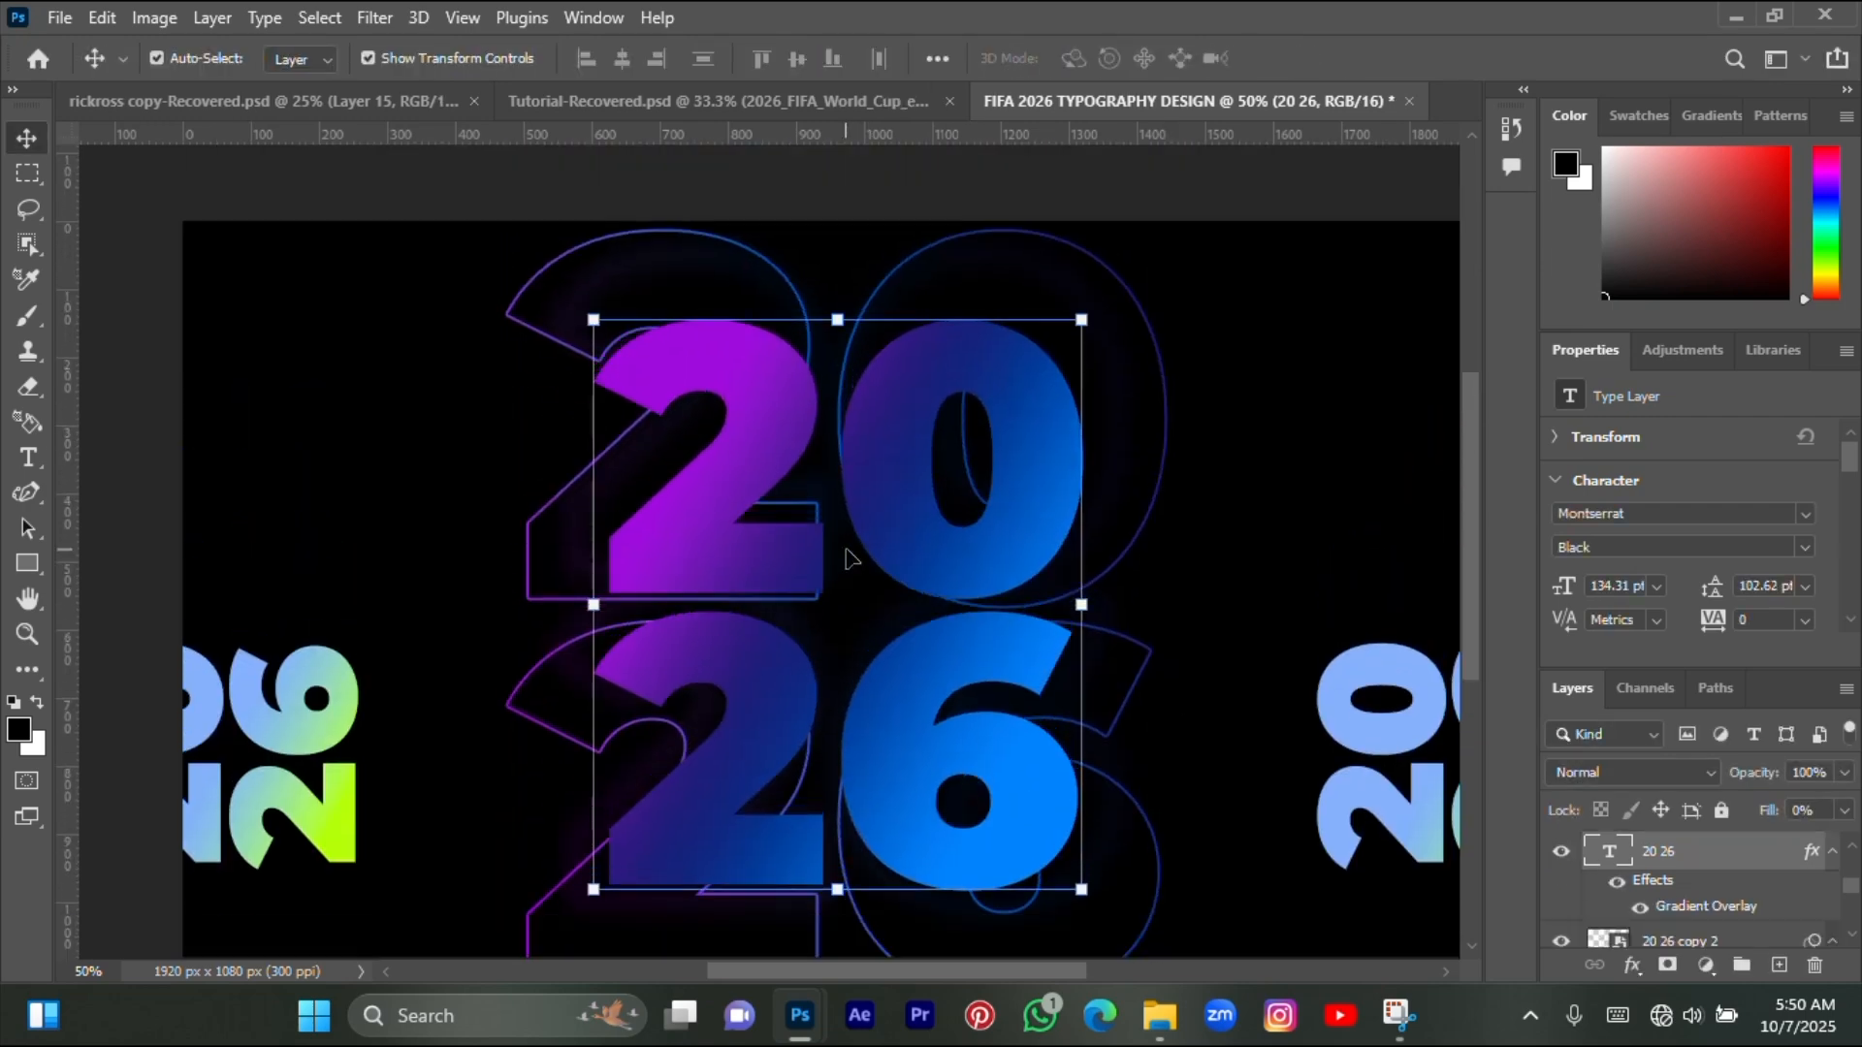
scroll(1160, 527, "down", 3)
left_click(1160, 527)
scroll(835, 572, "up", 3)
- Open 2026_FIFA_World_Cup_emblem.svg.png, place it in the typography design as a new layer, and minimize its window
key("ctrl+o")
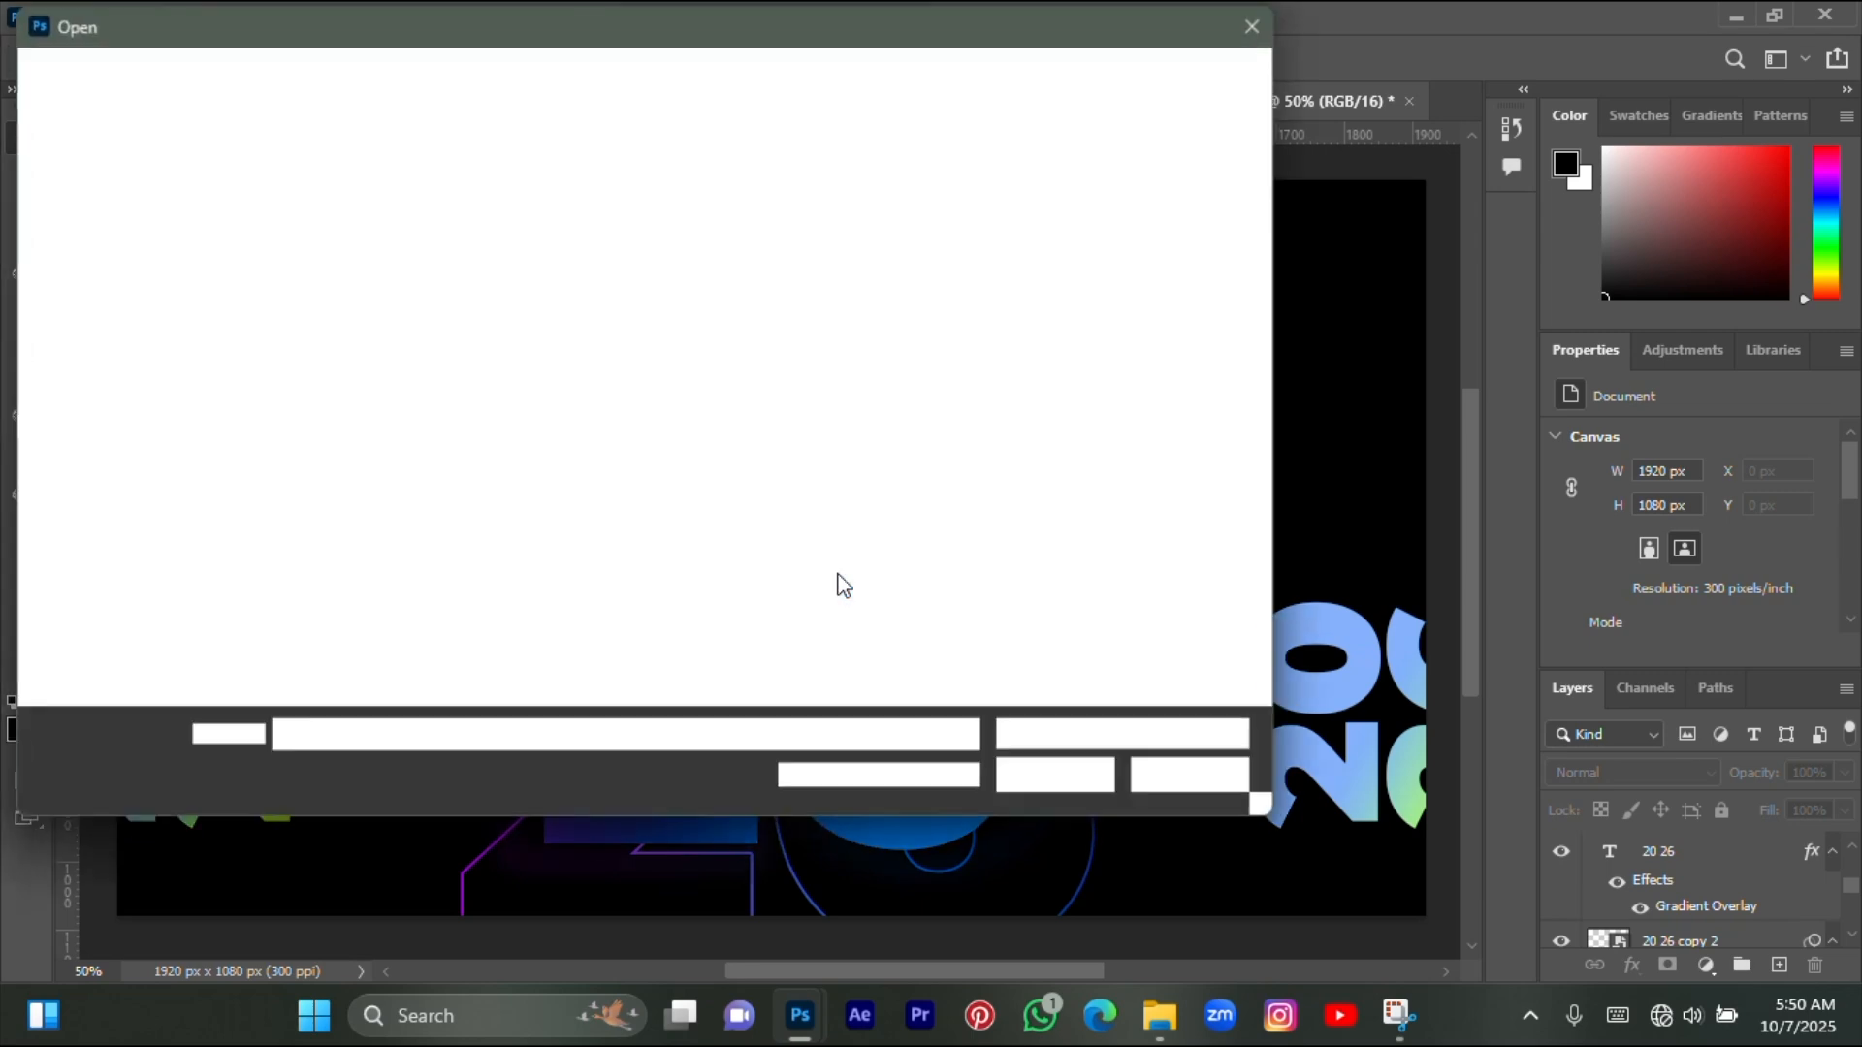
left_click(433, 447)
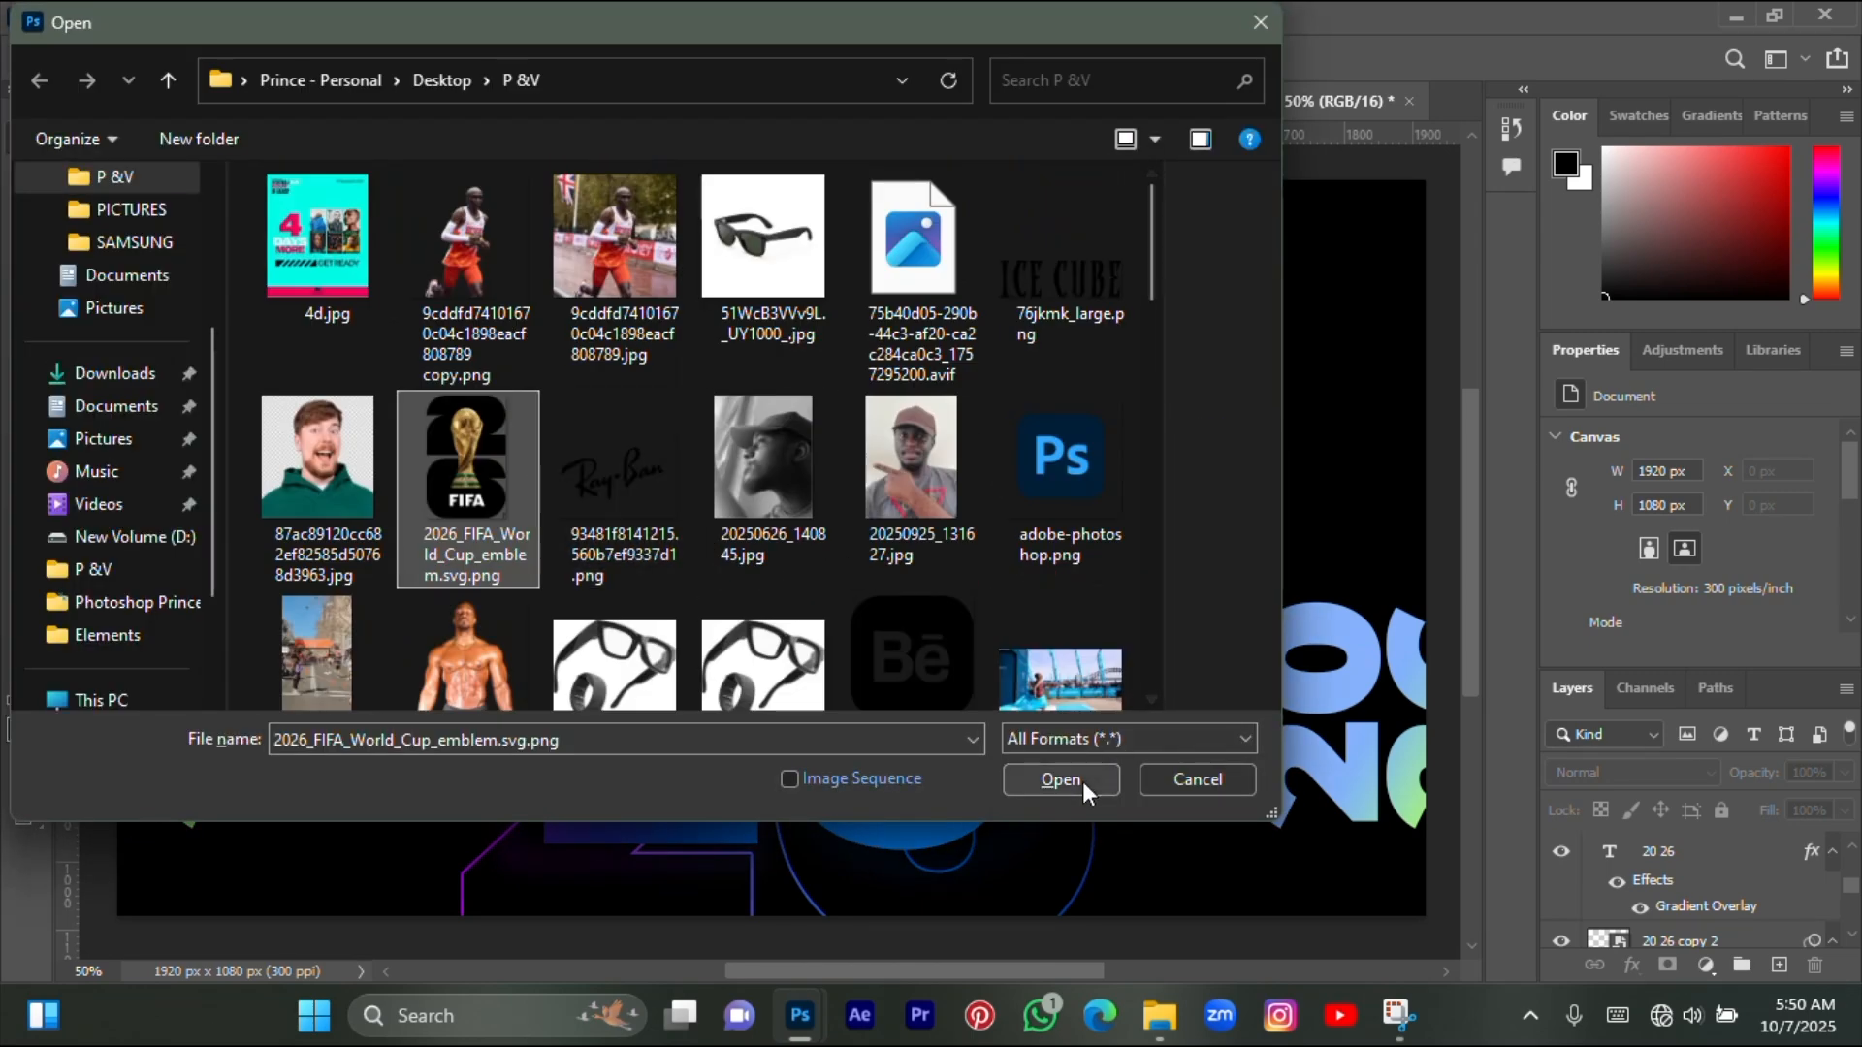
left_click(1082, 781)
left_click_drag(1077, 101, 1218, 310)
left_click_drag(1343, 563, 640, 508)
left_click(898, 411)
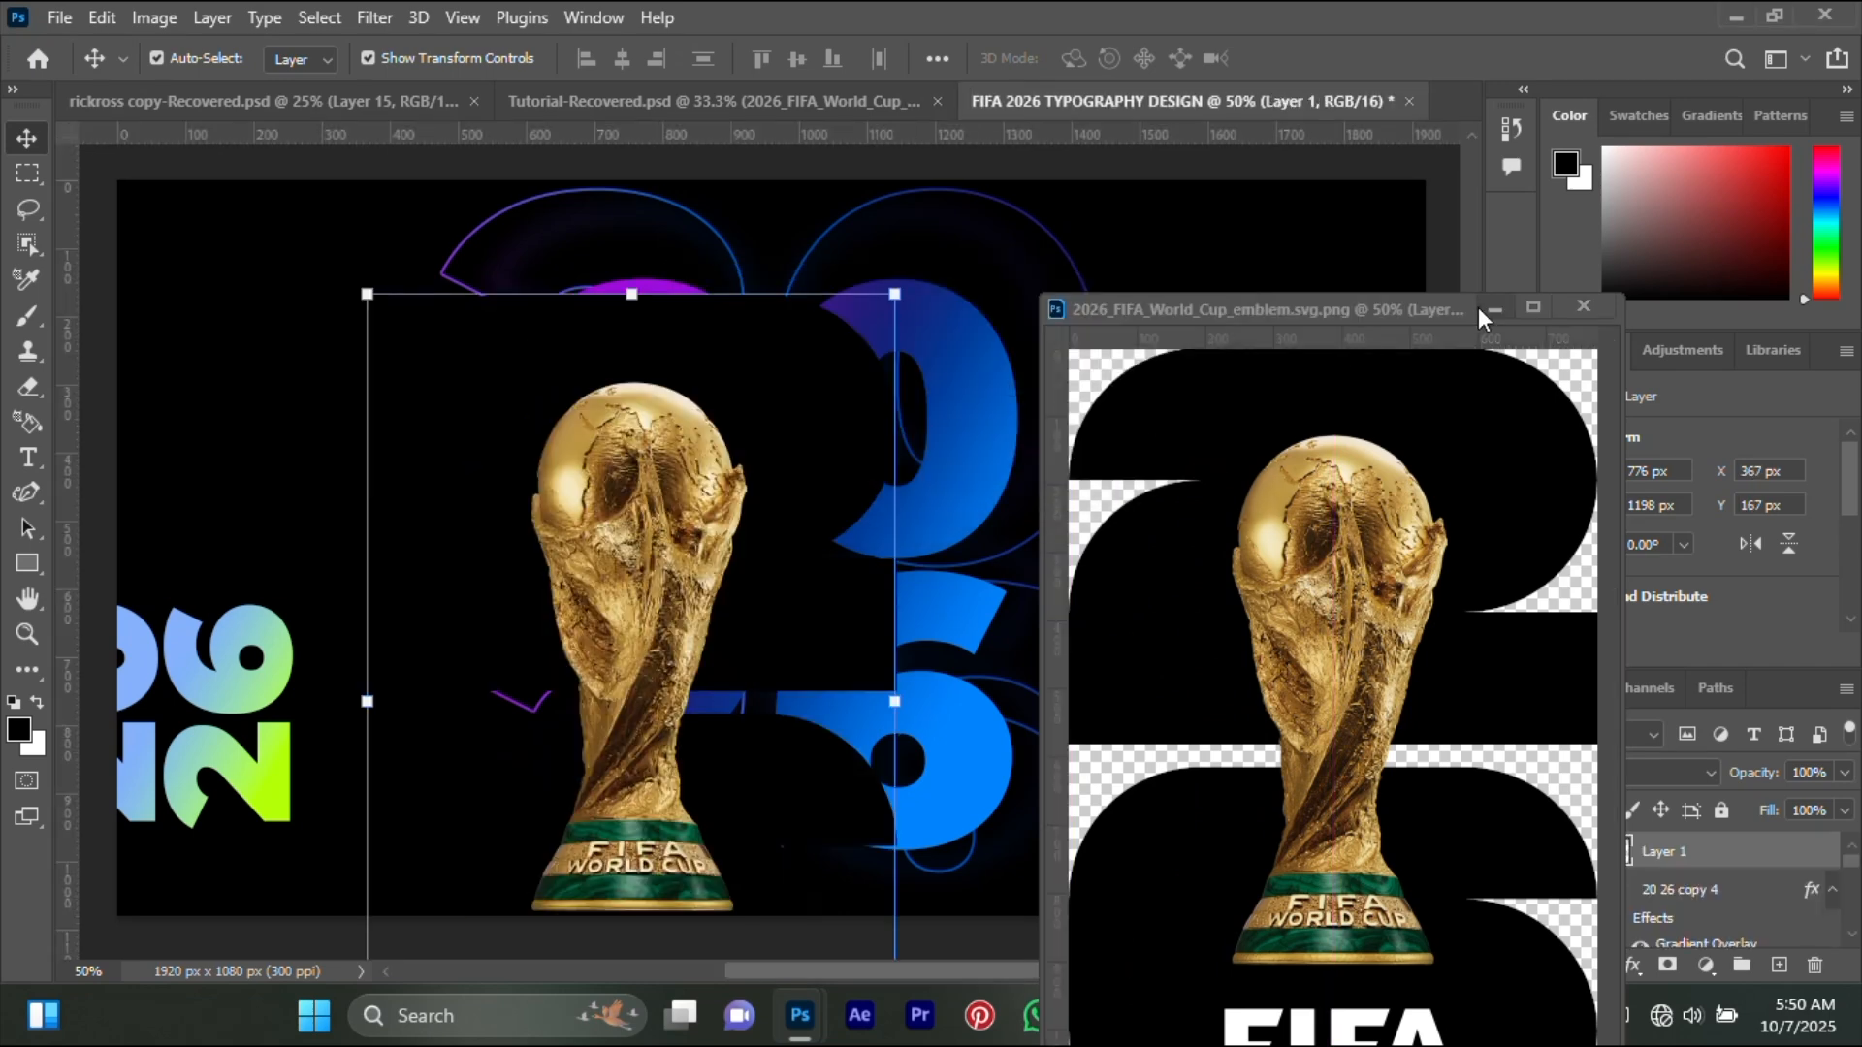
left_click(1494, 310)
- Scale the World Cup emblem down to about 402 by 620 px and place it over the central 20 26
left_click_drag(690, 449, 831, 364)
left_click_drag(775, 230, 870, 500)
left_click_drag(836, 626, 837, 502)
left_click_drag(771, 913, 773, 825)
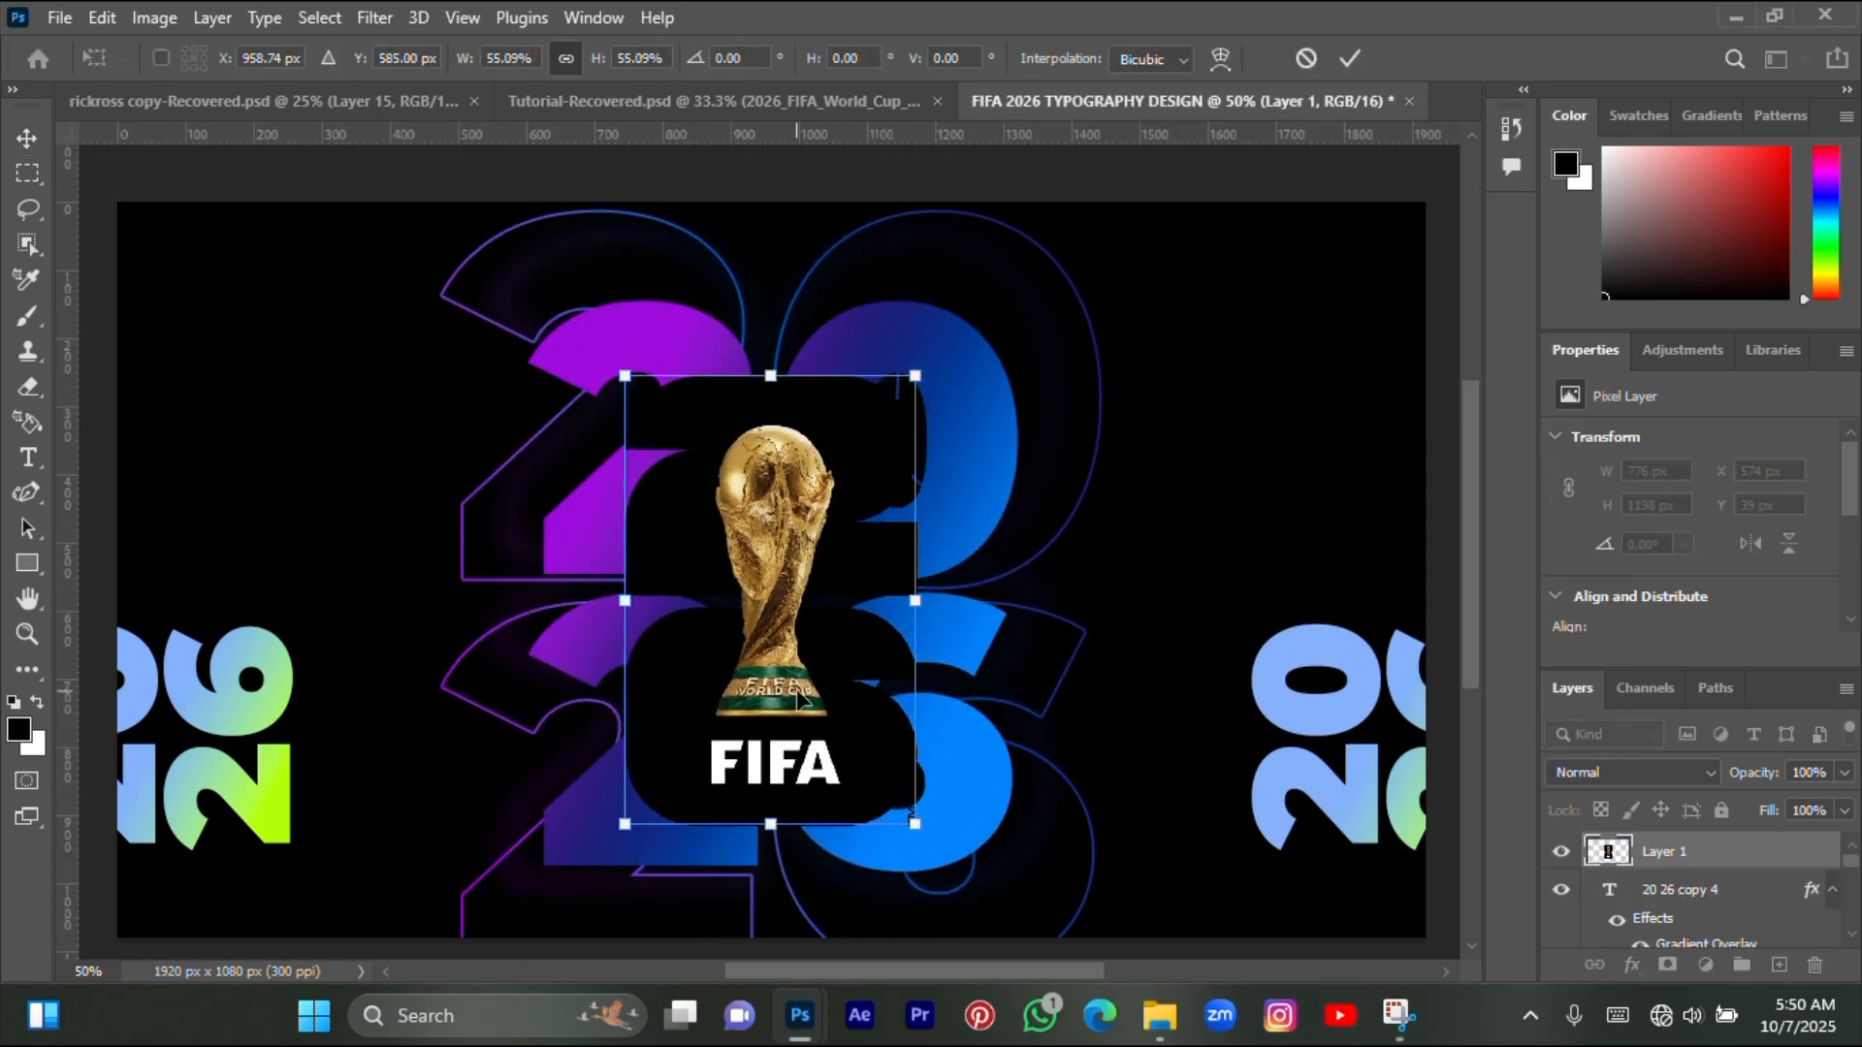
left_click_drag(798, 697, 778, 719)
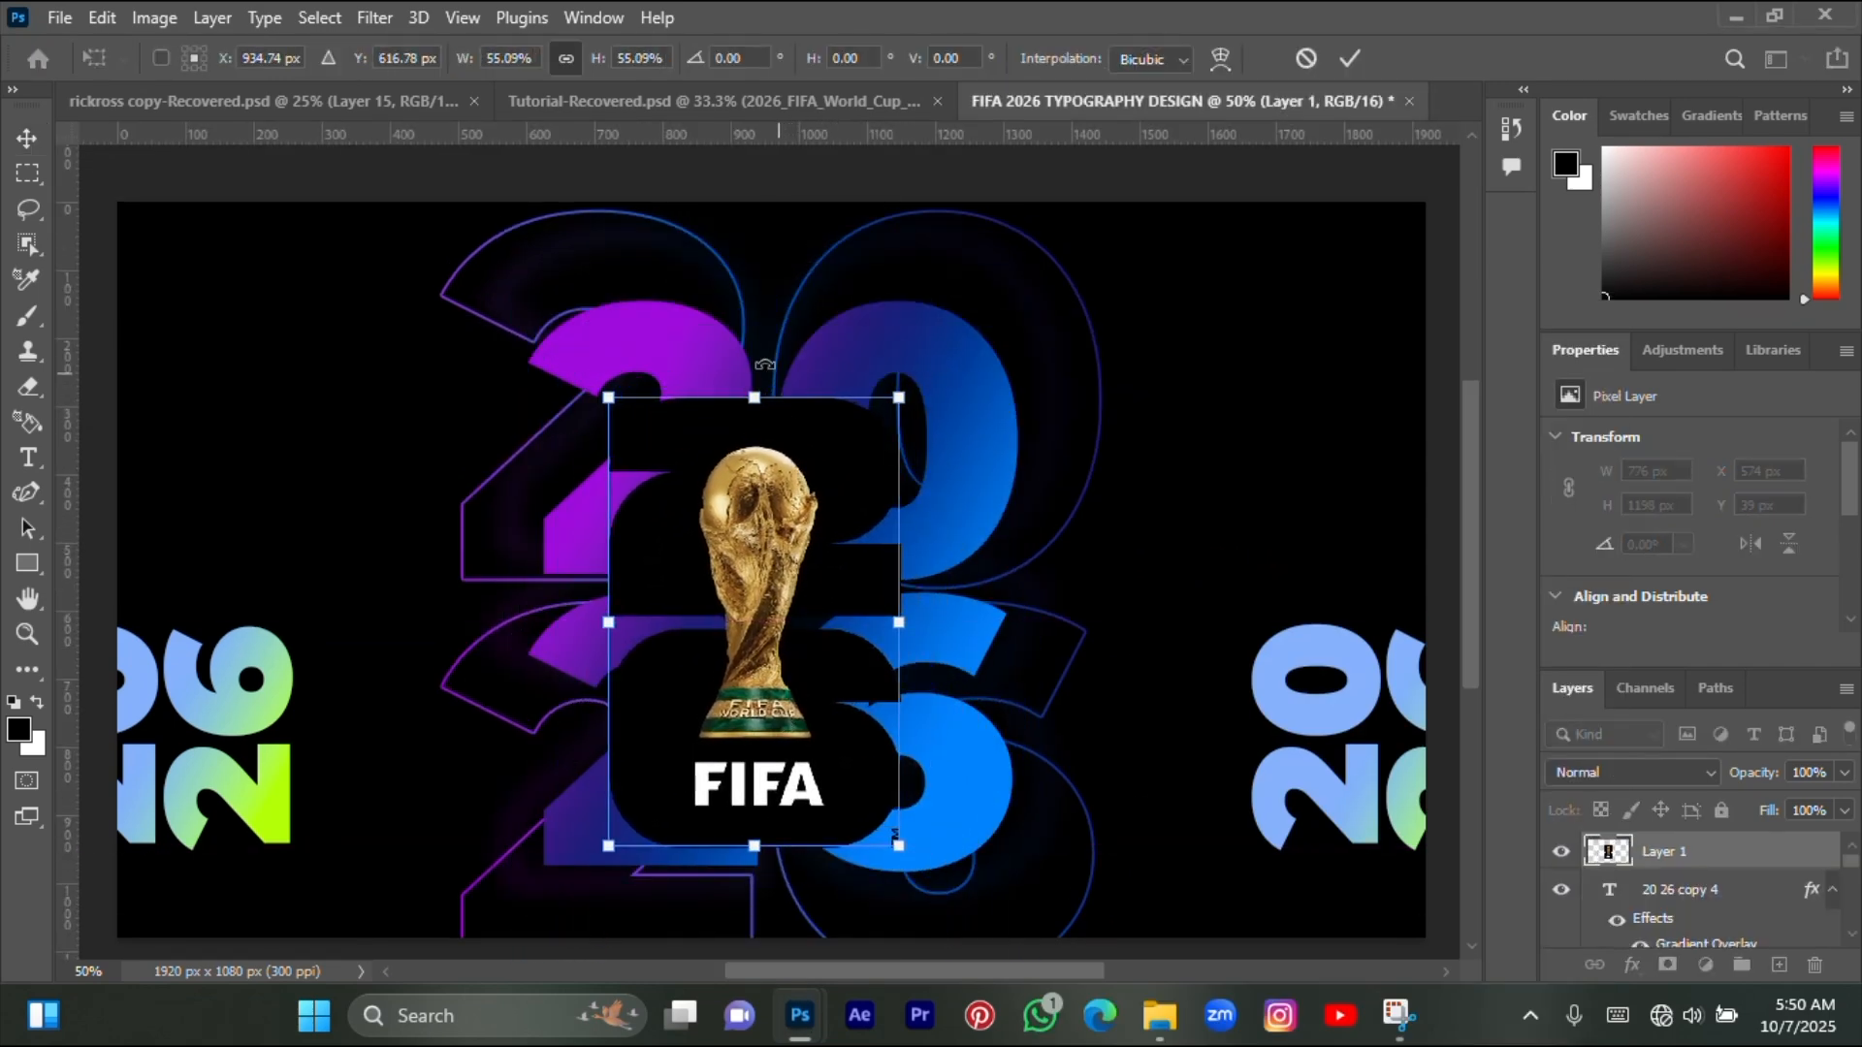
left_click_drag(755, 383, 755, 425)
left_click_drag(773, 538, 789, 537)
key("Return")
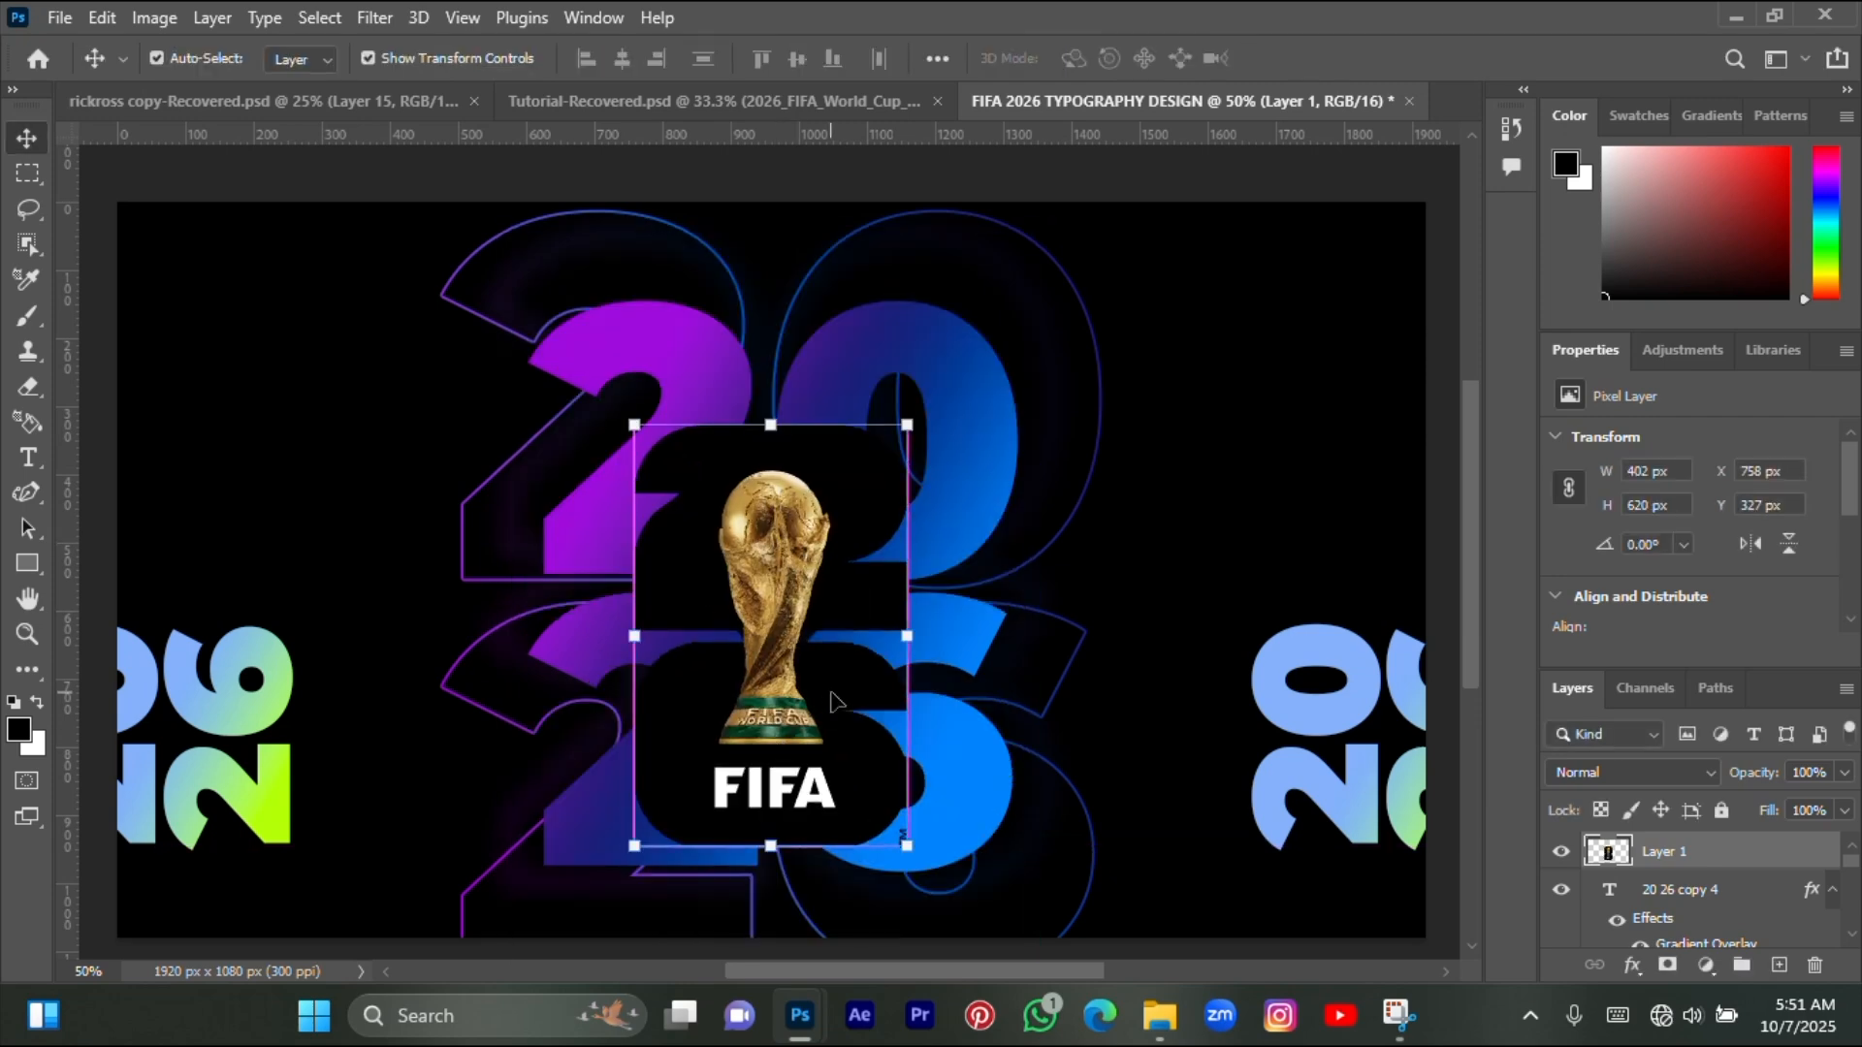
- Center the emblem horizontally on the whole canvas, and clear the selection
key("ctrl+a")
left_click(625, 56)
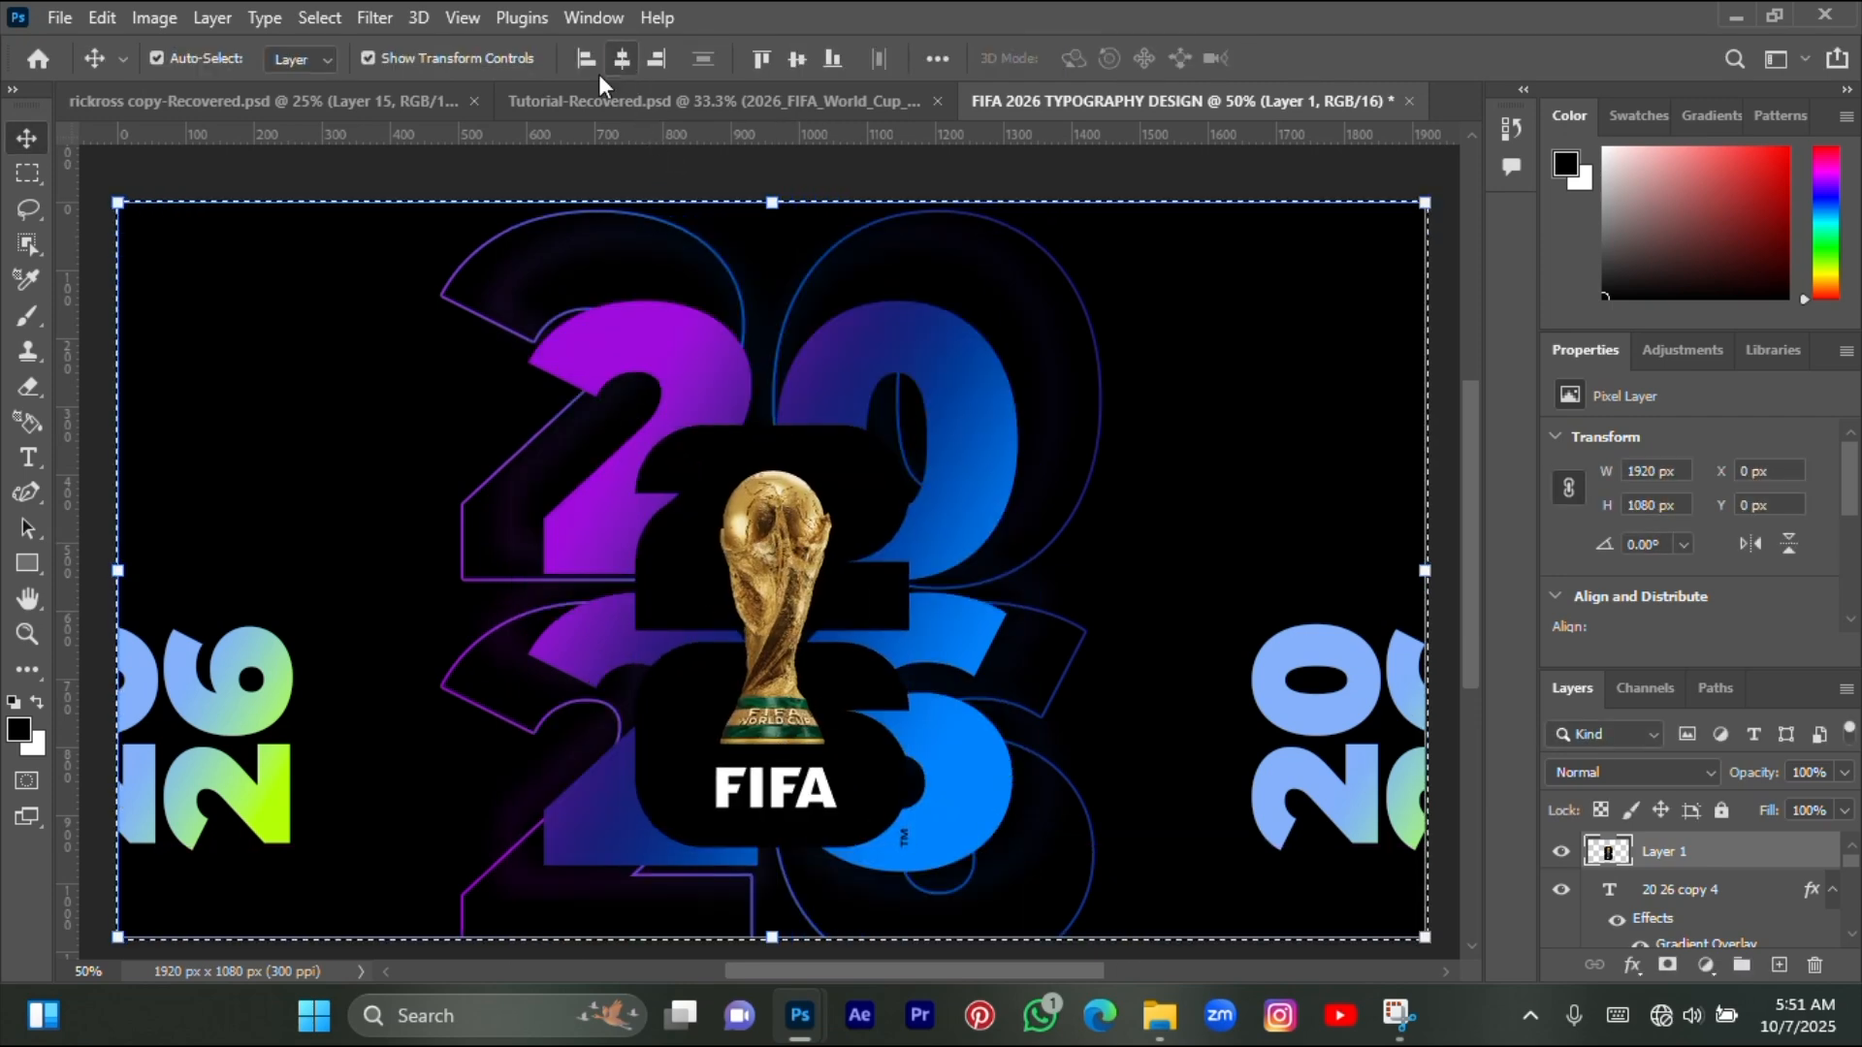
key("ctrl+d")
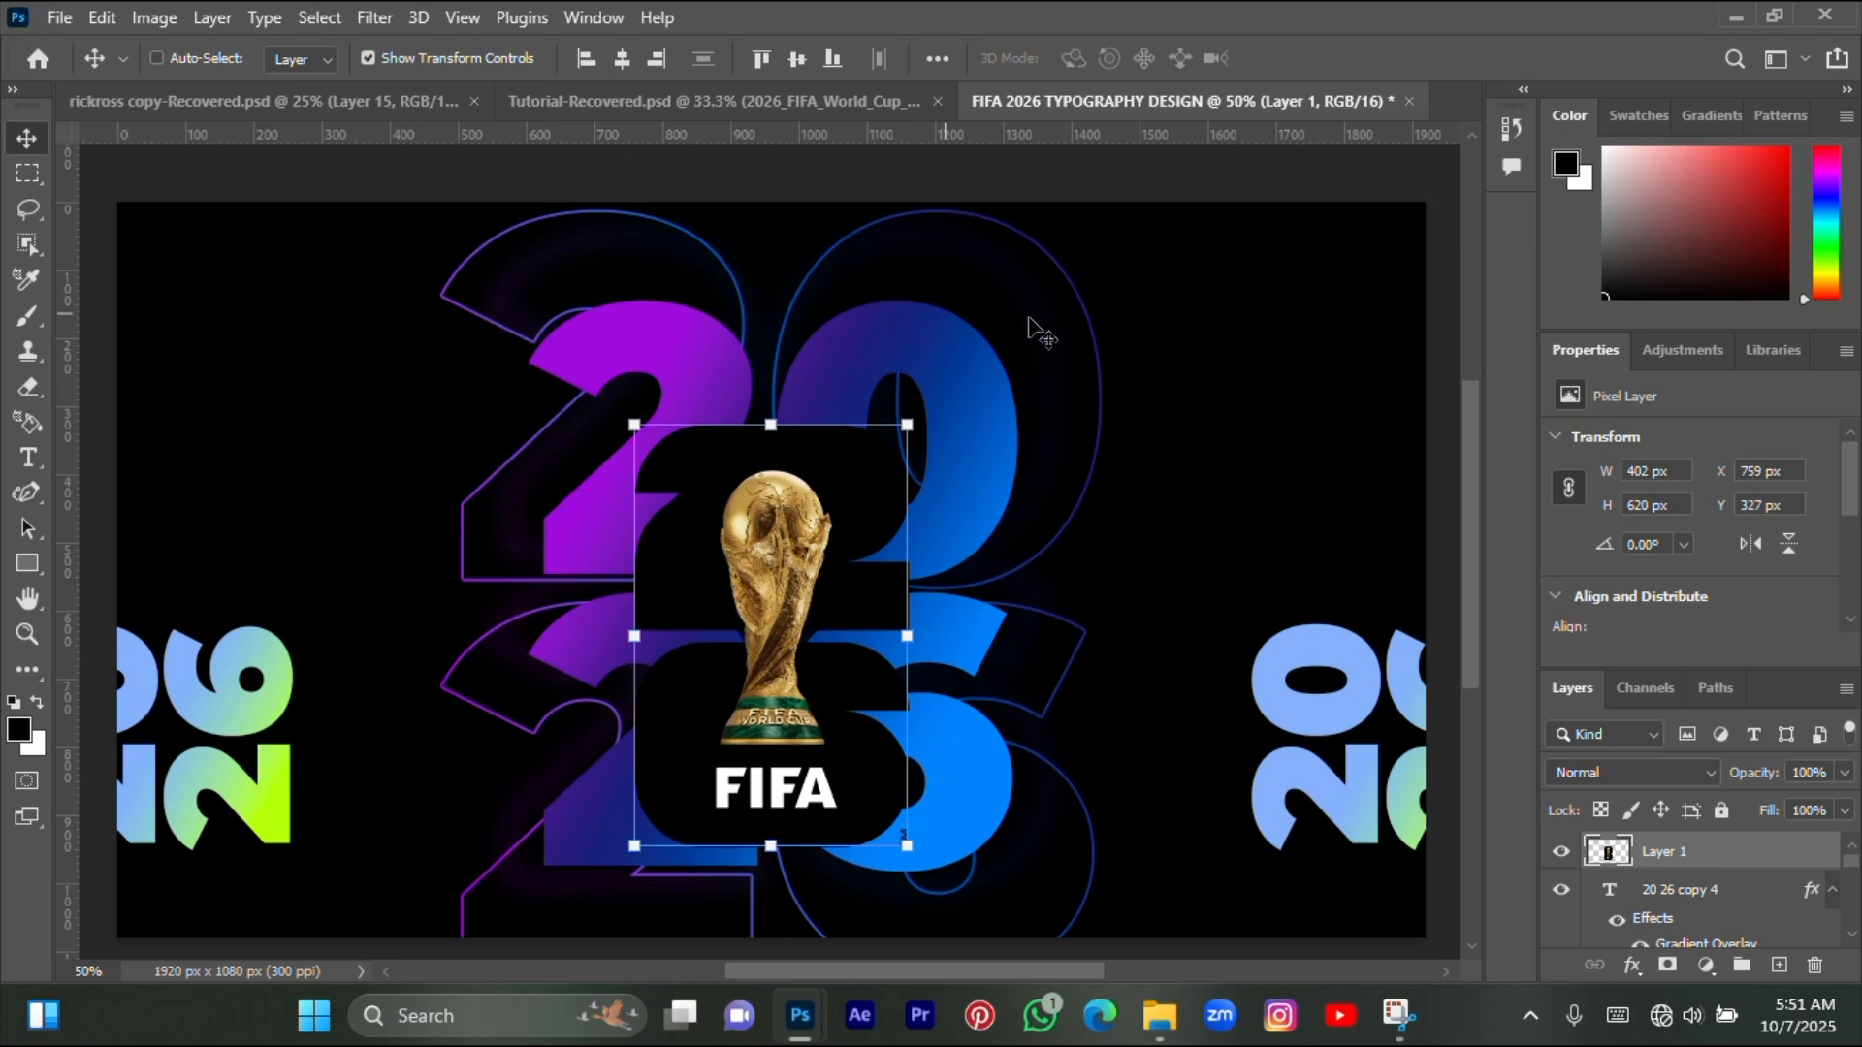
left_click(1195, 285, "ctrl")
scroll(1027, 325, "up", 1)
scroll(956, 361, "down", 1)
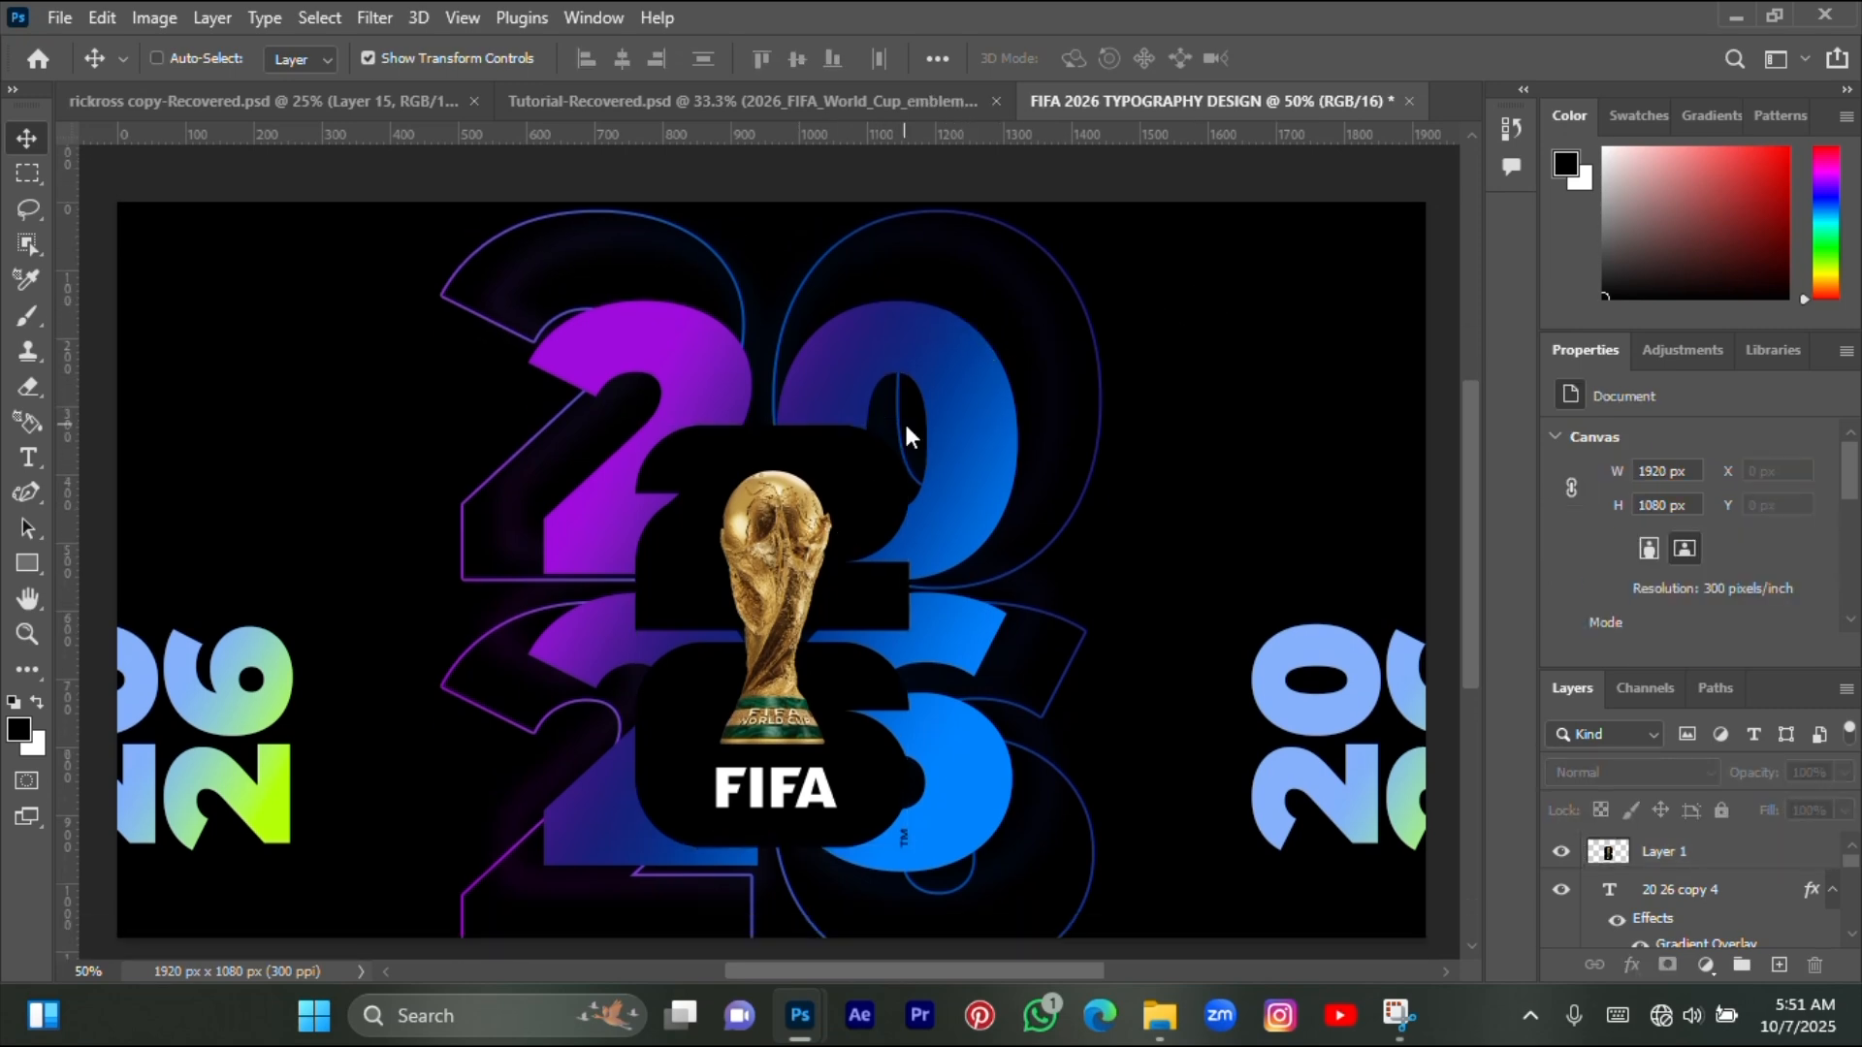
- Open World-Cup-Trophy-PNG-HD-Image.png and place the trophy in the typography design as a new layer
key("ctrl+o")
scroll(737, 446, "down", 10)
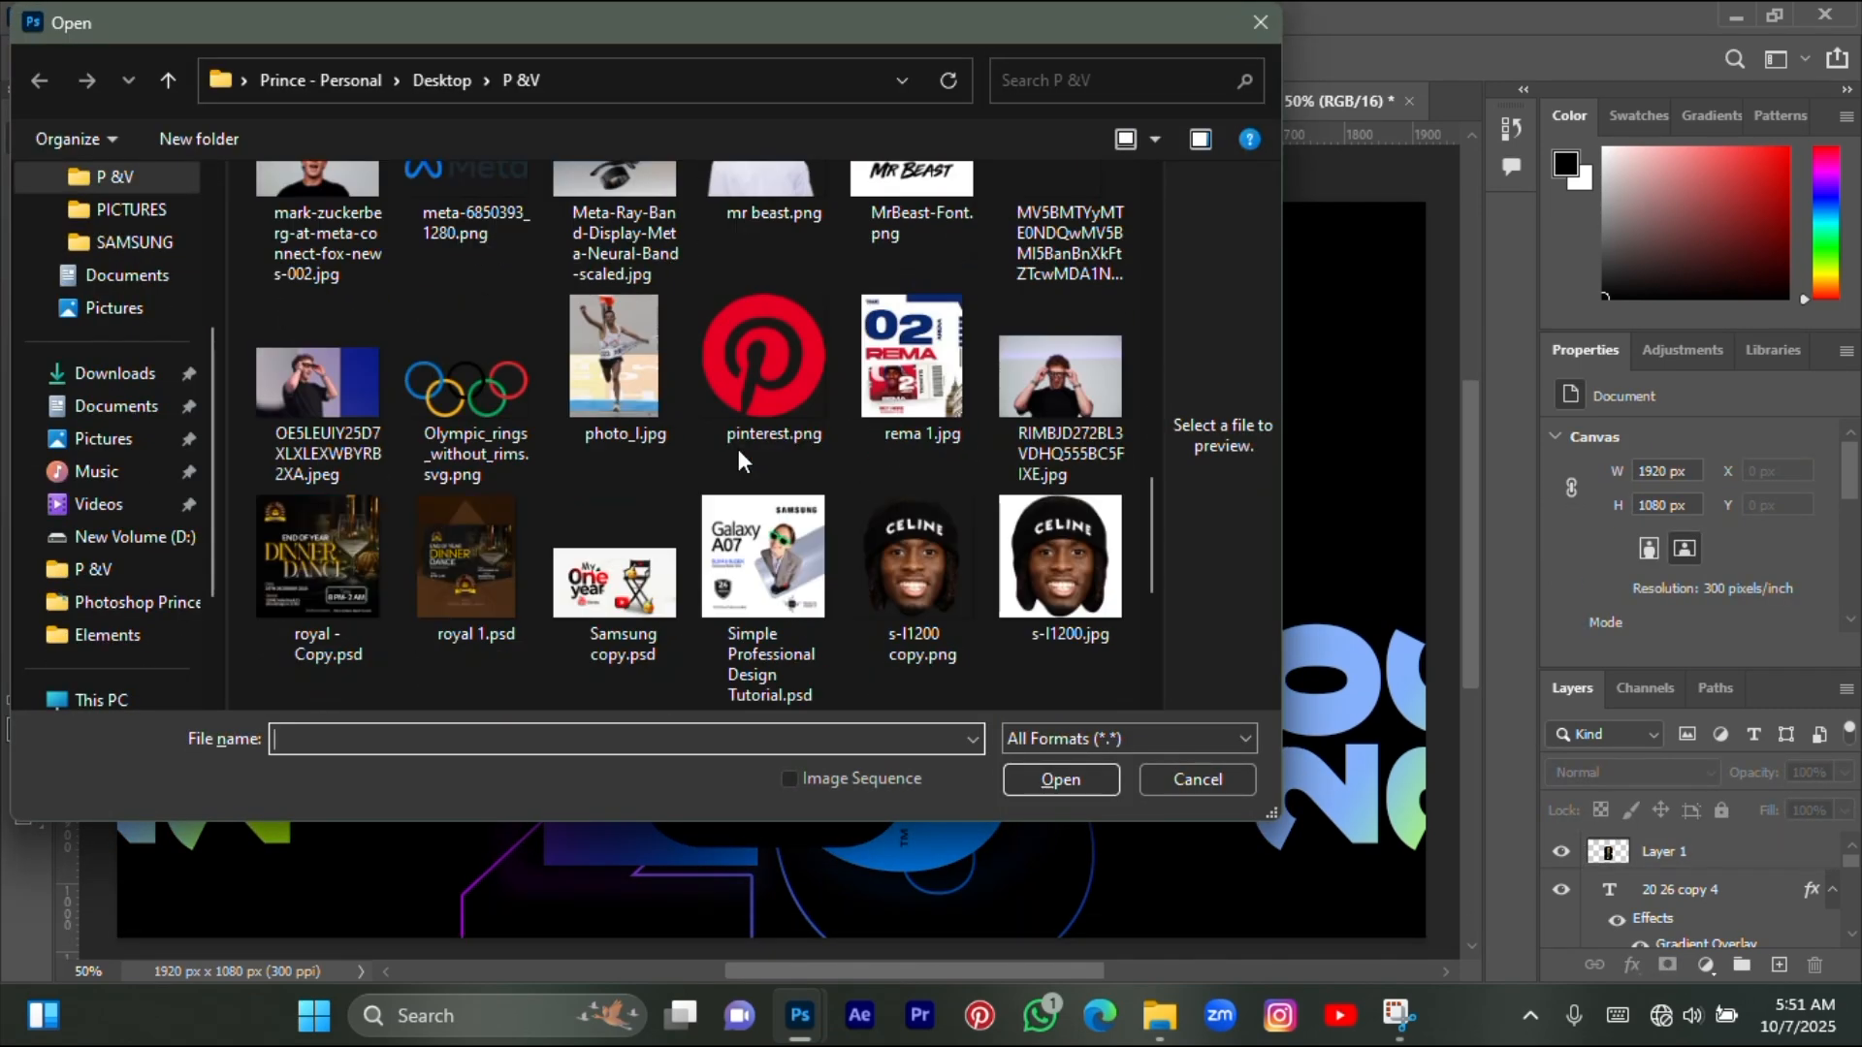
scroll(736, 450, "down", 5)
left_click(585, 555)
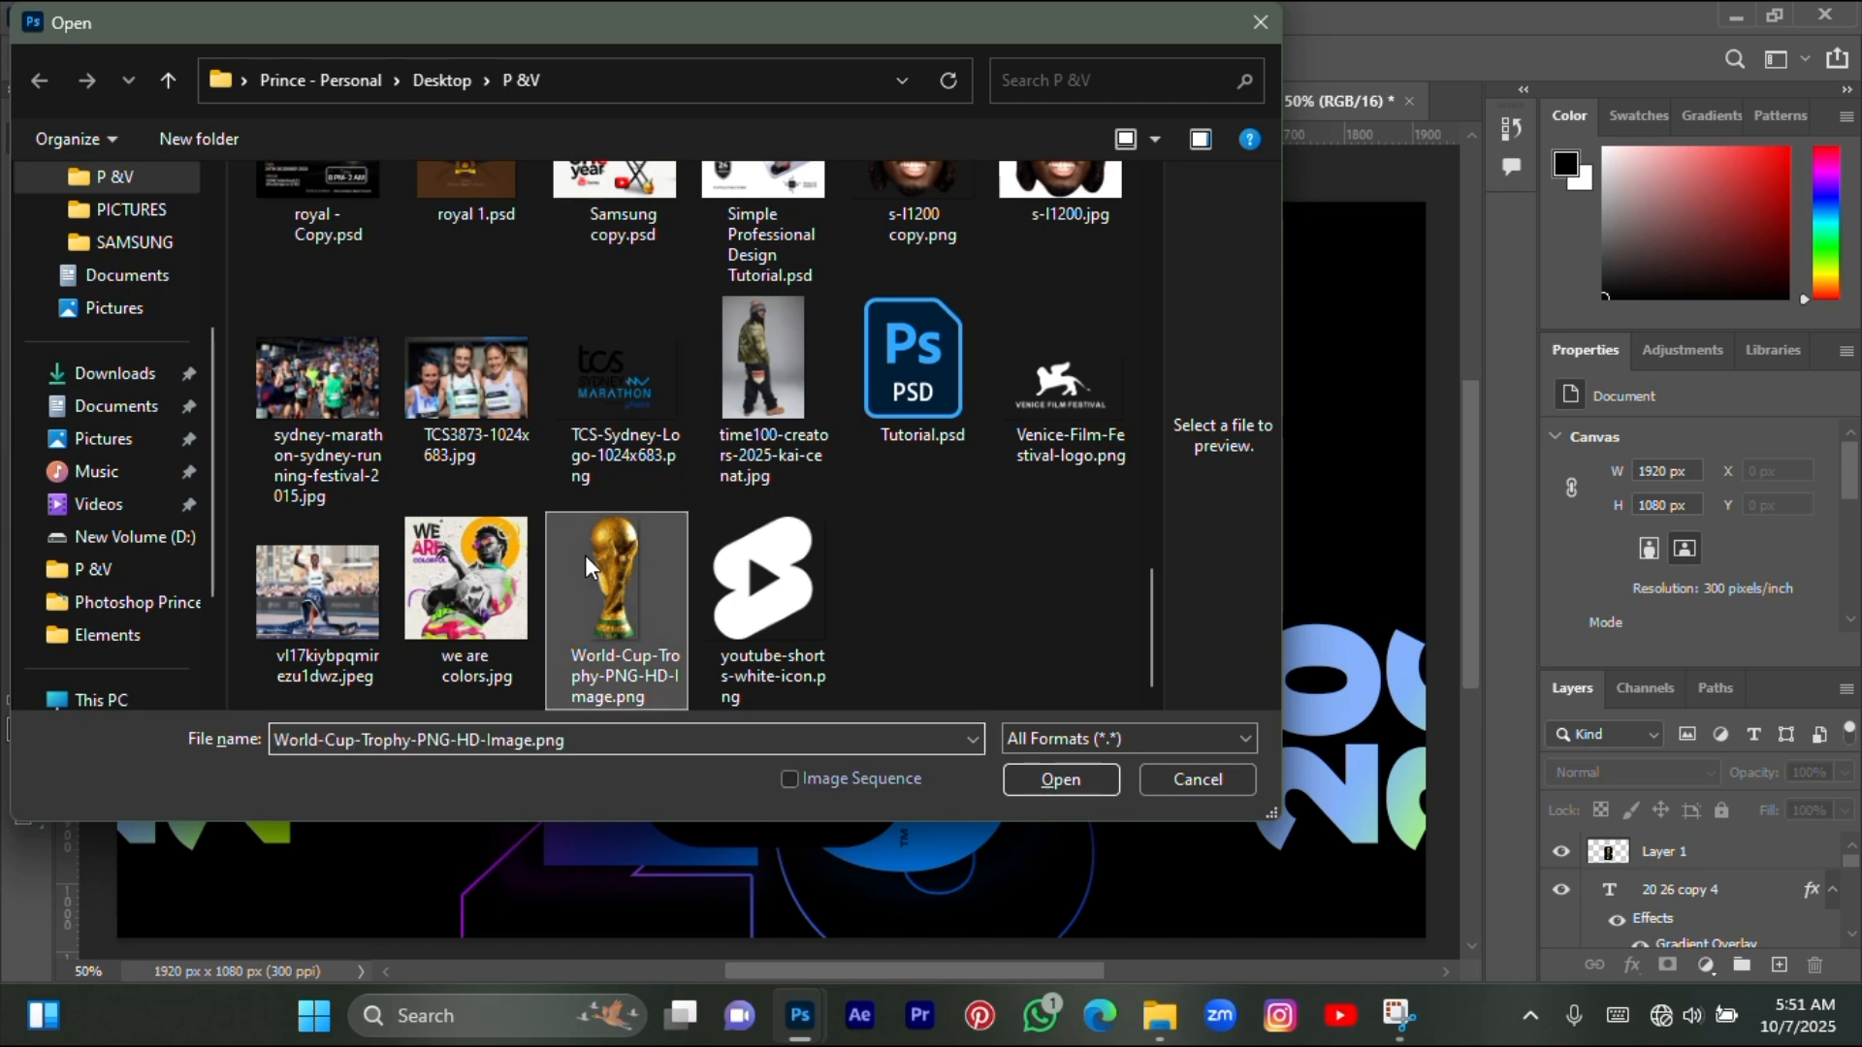
left_click(1085, 782)
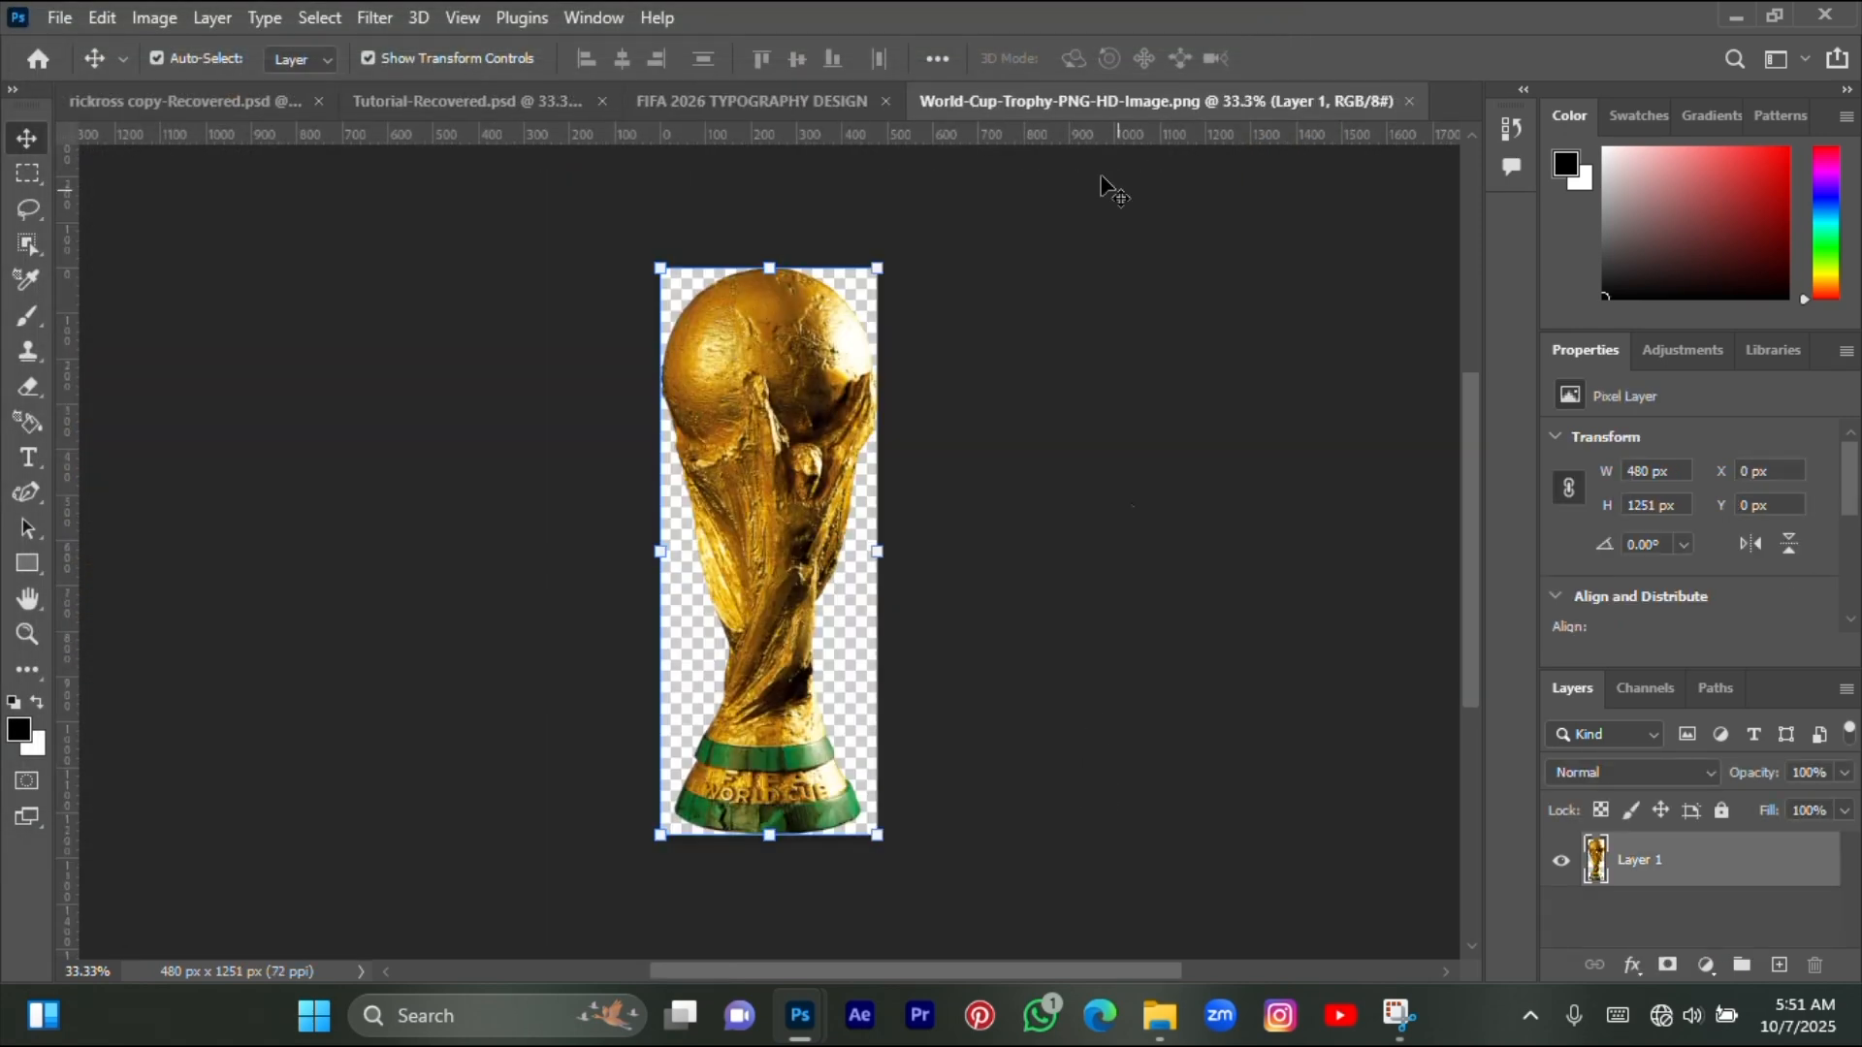
left_click_drag(1088, 107, 1149, 301)
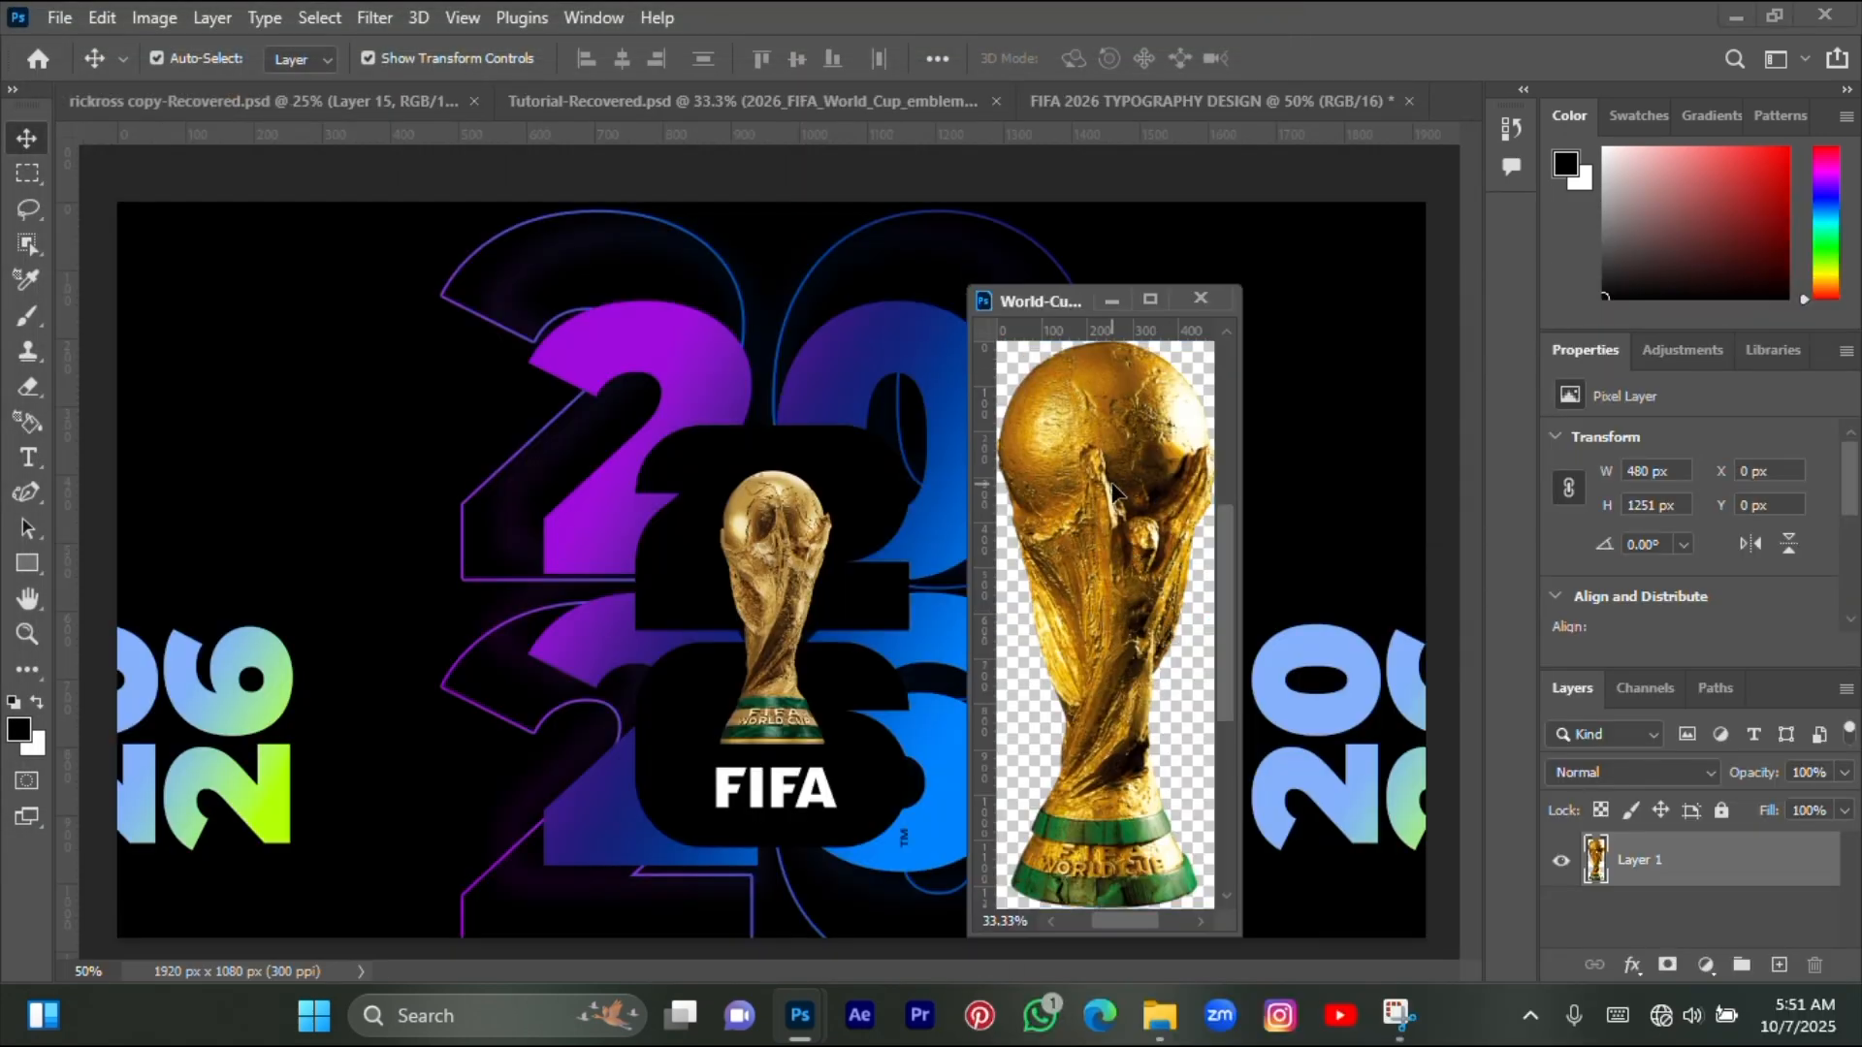
mouse_move(1113, 492)
left_mouse_down()
mouse_move(860, 438)
mouse_move(1117, 495)
left_mouse_up()
left_click(898, 411)
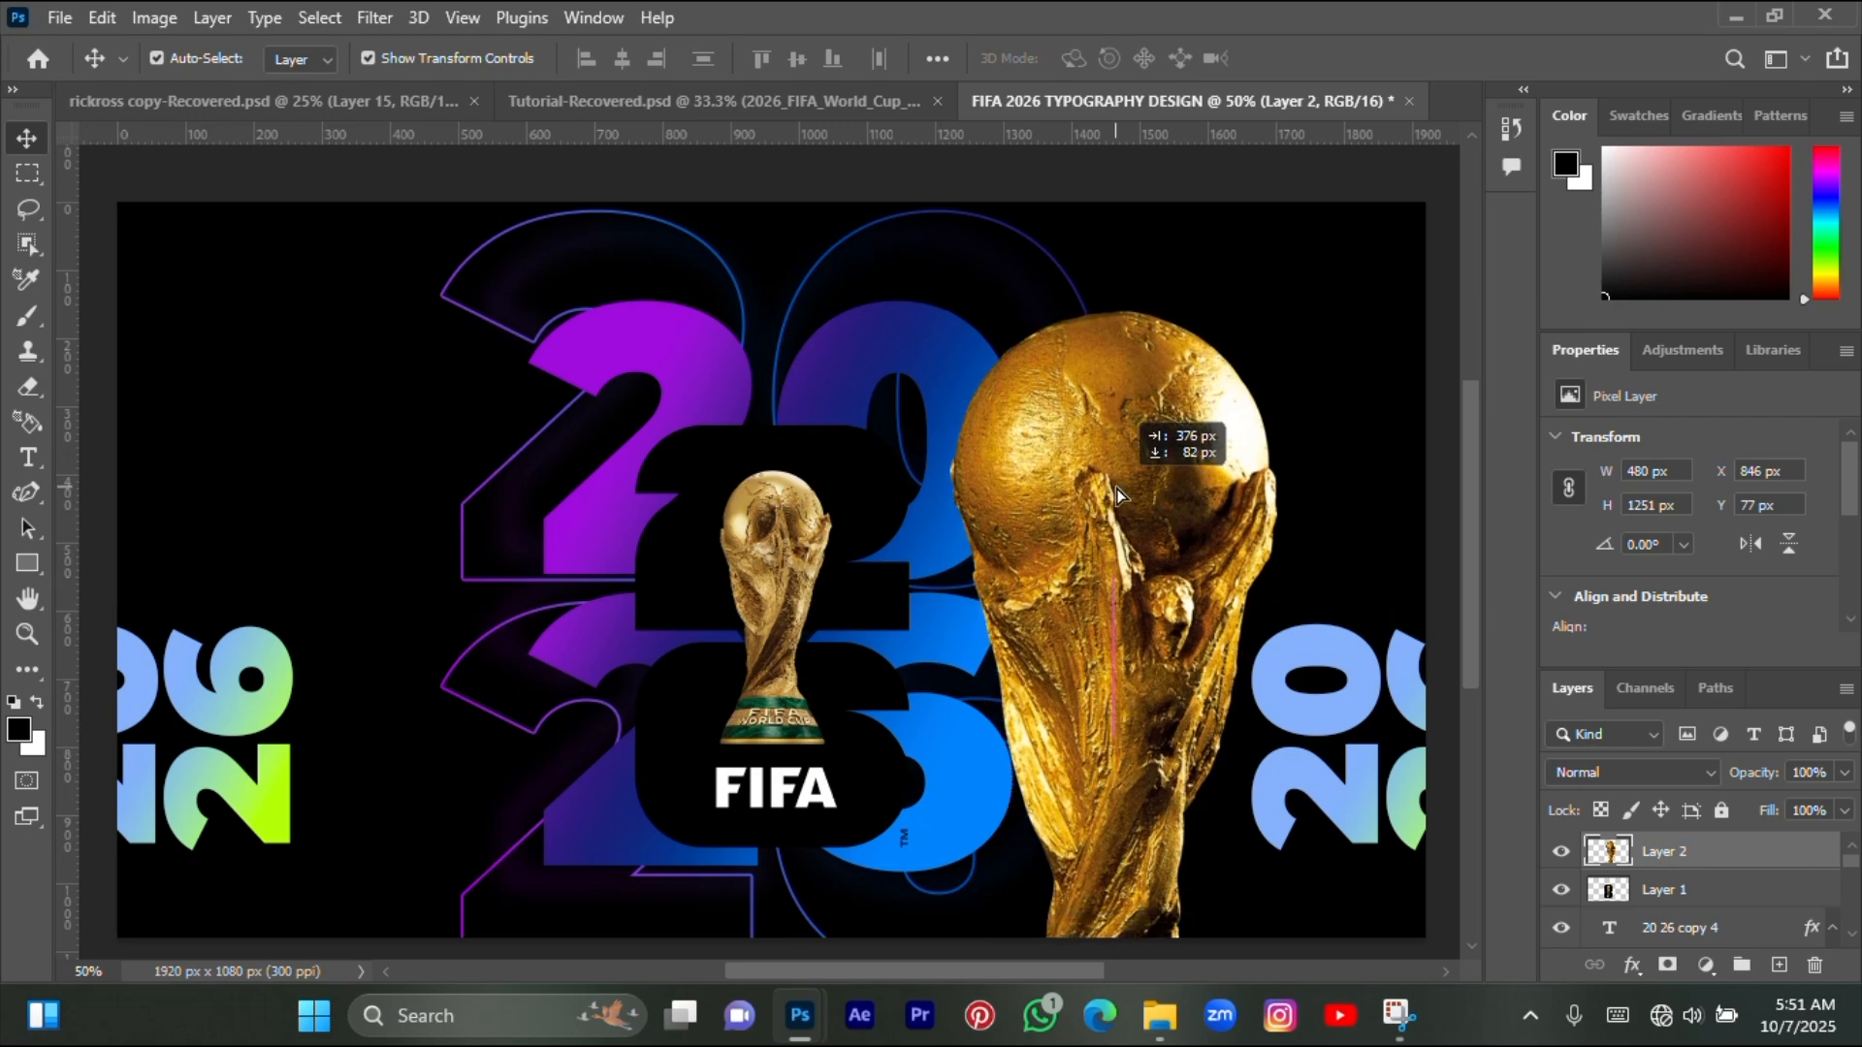
- Scale the large trophy to about 441 by 1149 px and place it between the central and right-edge numerals
scroll(1117, 490, "up", 1)
left_click_drag(1114, 355, 1114, 424)
scroll(1106, 669, "down", 2)
left_click_drag(1104, 677, 1103, 662)
key("Return")
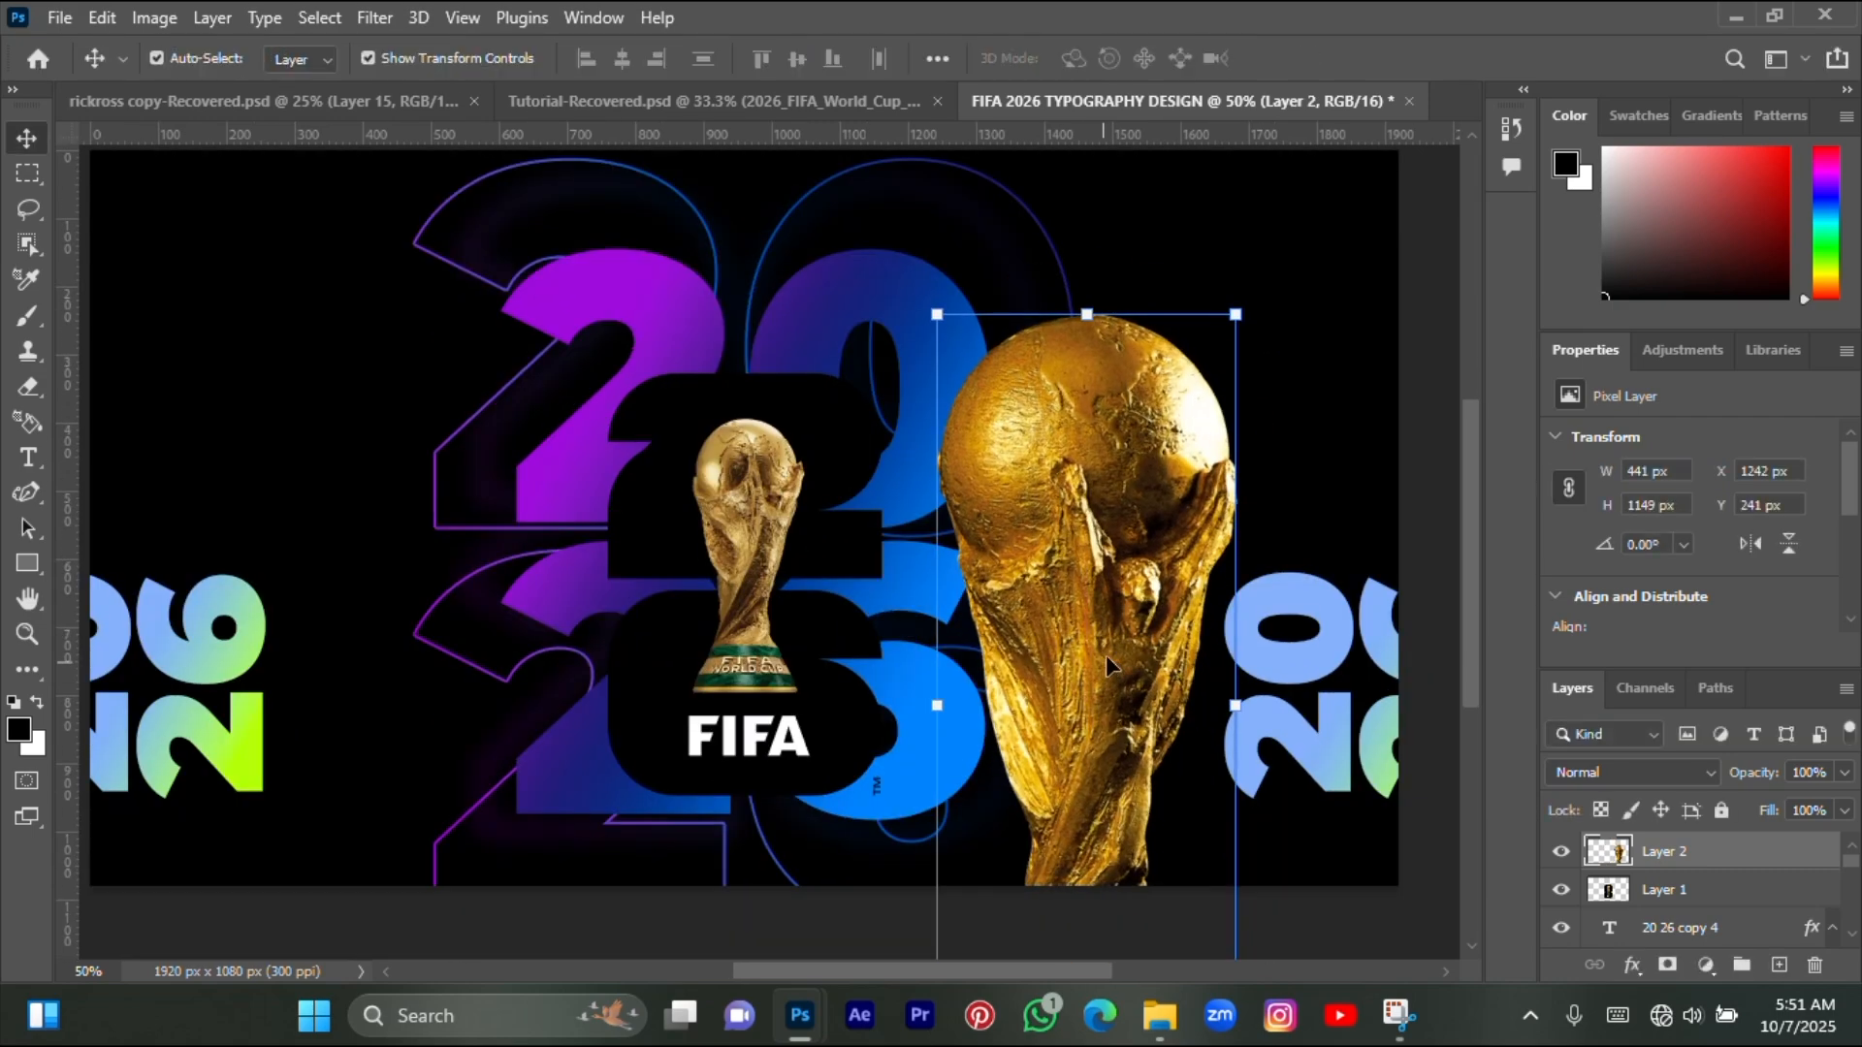
left_click(887, 919)
- Check the trophy against the Tutorial-Recovered-Recovered.psd reference, then shrink it to about 383 by 997 px and move it up slightly
mouse_move(800, 1009)
left_click(852, 886)
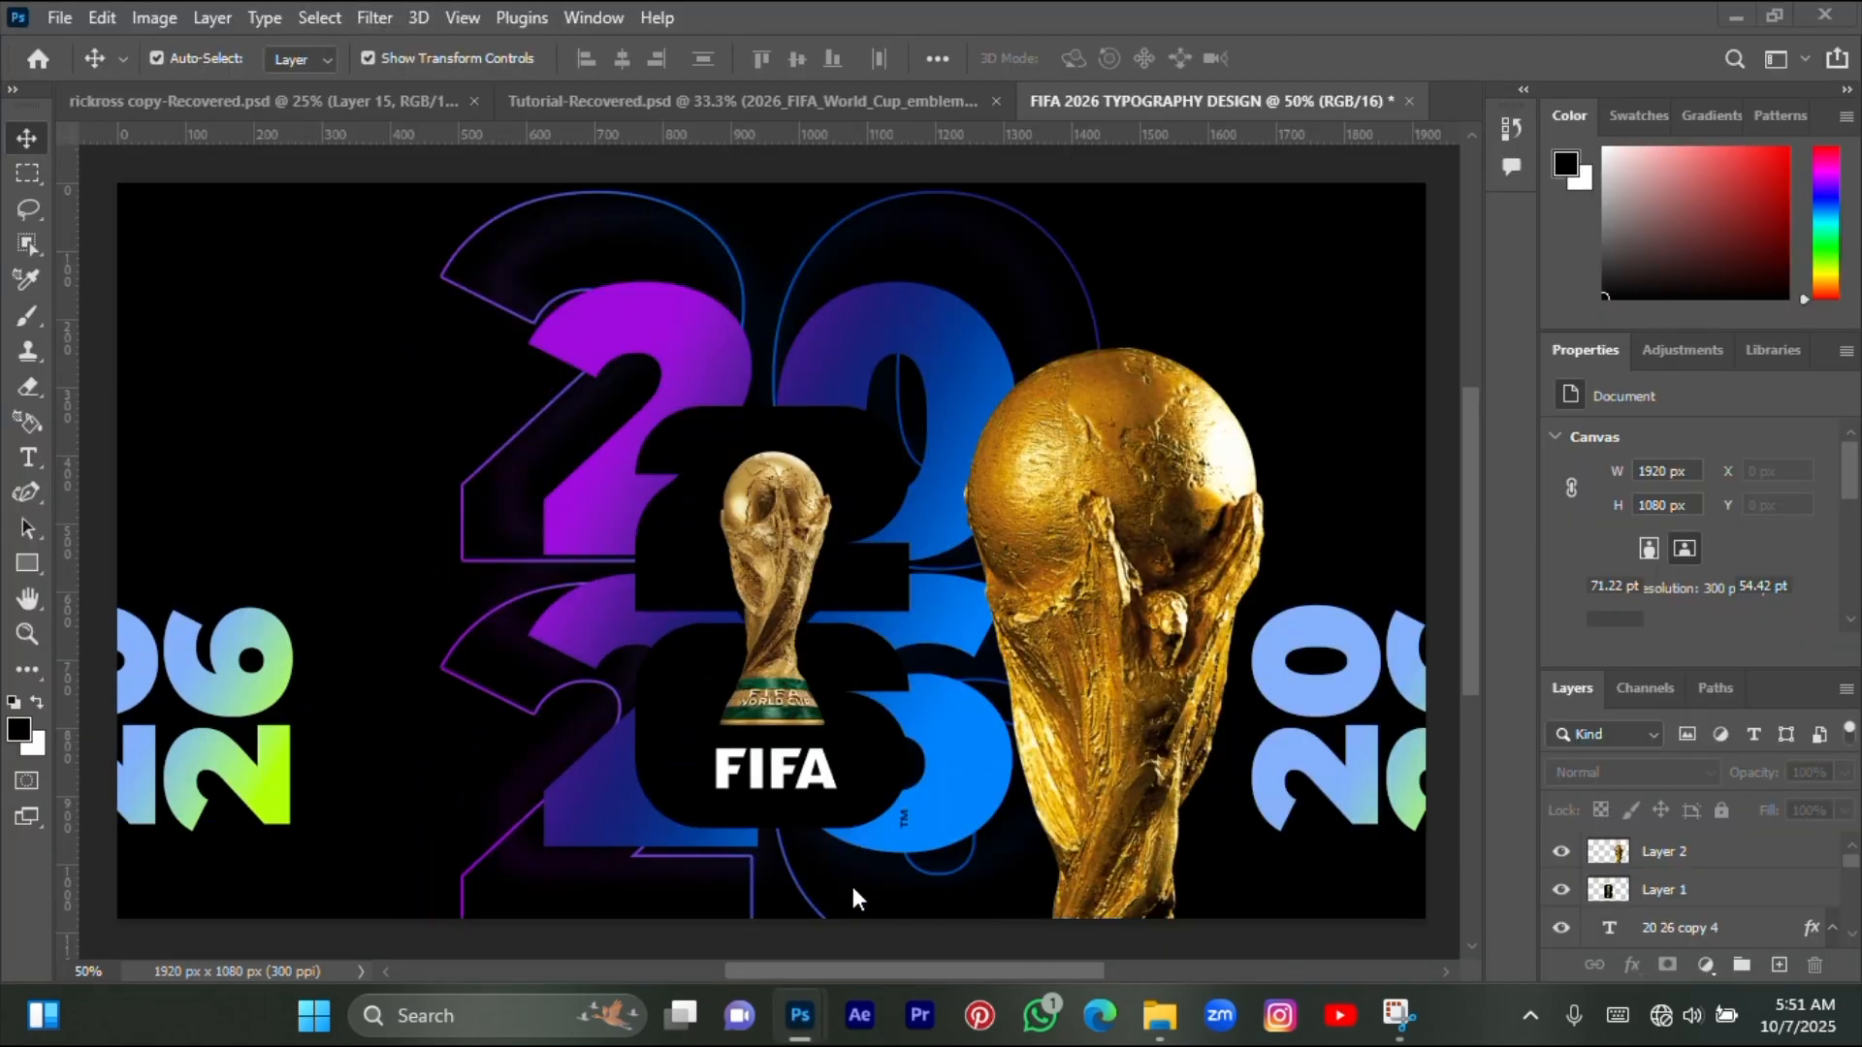
left_click_drag(898, 235, 539, 243)
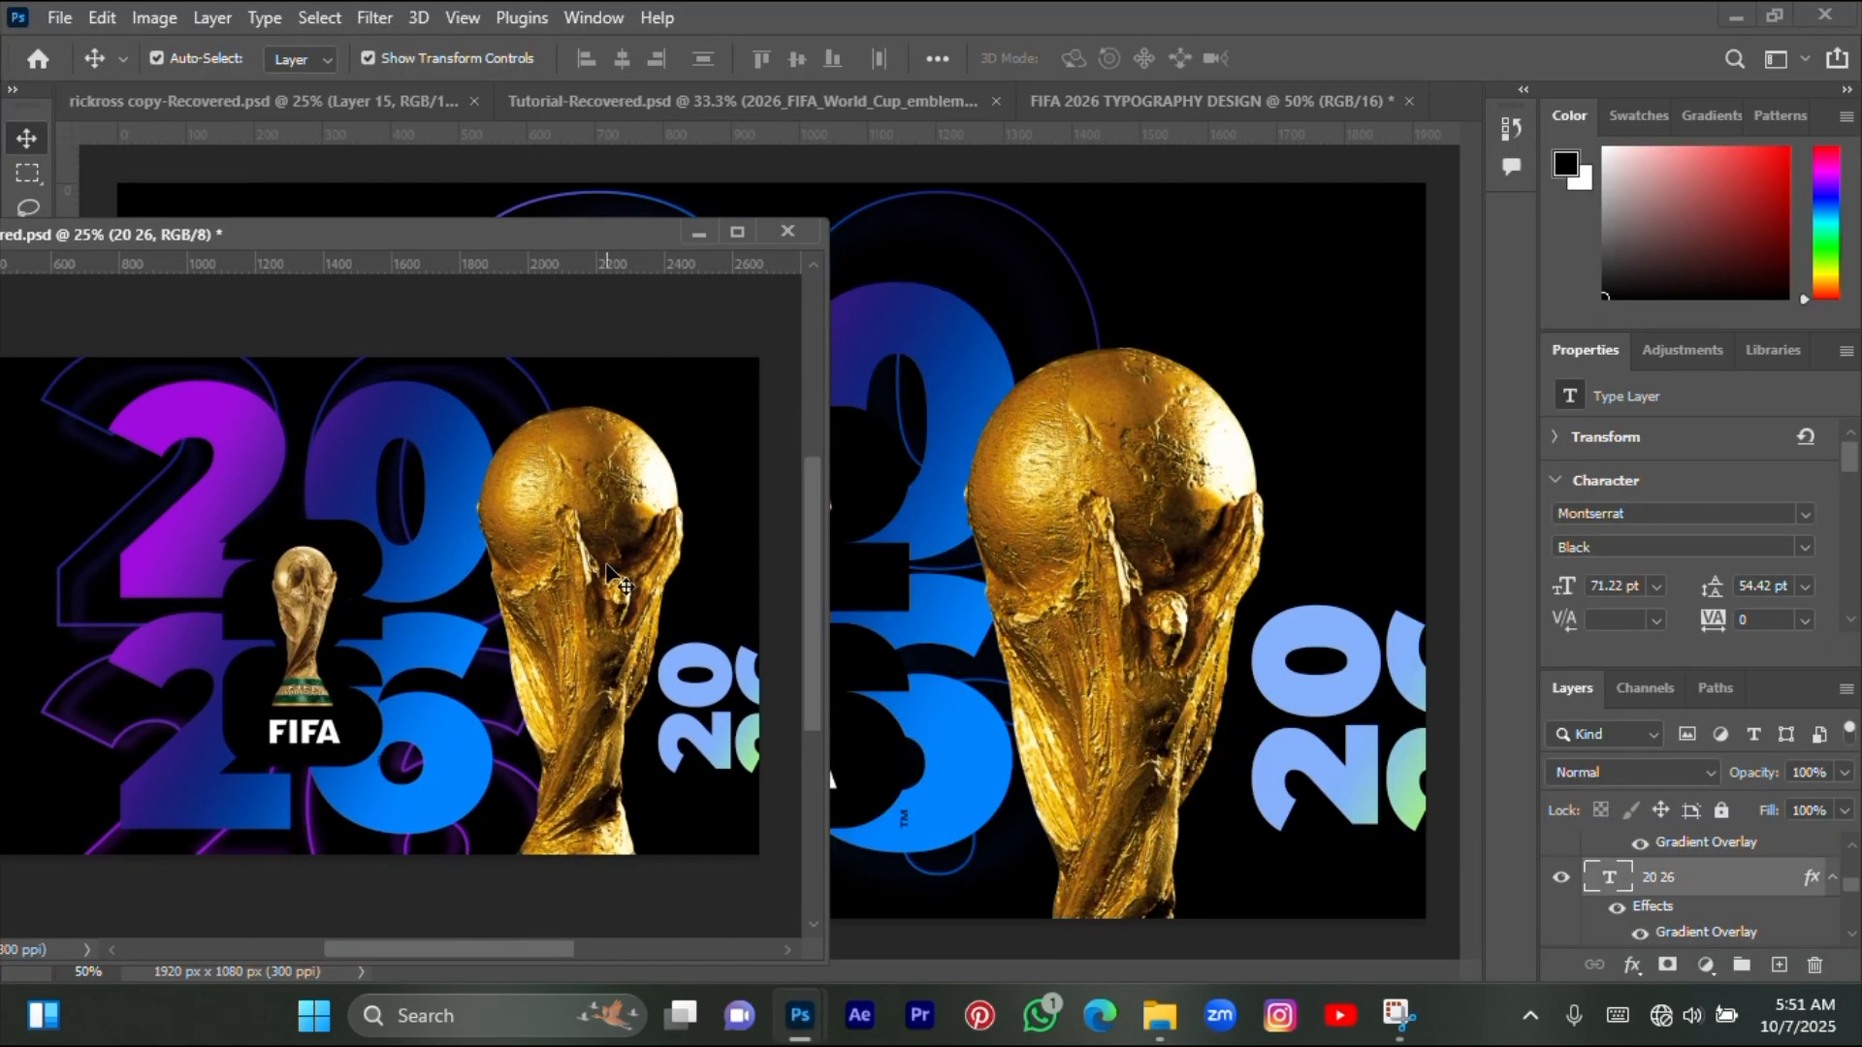
left_click(699, 234)
left_click(1095, 466)
scroll(1110, 388, "down", 1)
left_click_drag(1113, 303, 1121, 405)
left_click_drag(1112, 623, 1097, 533)
key("Return")
left_click(849, 499)
- Bring up the reference for comparison and shift the large trophy right and slightly up in the design
mouse_move(803, 1004)
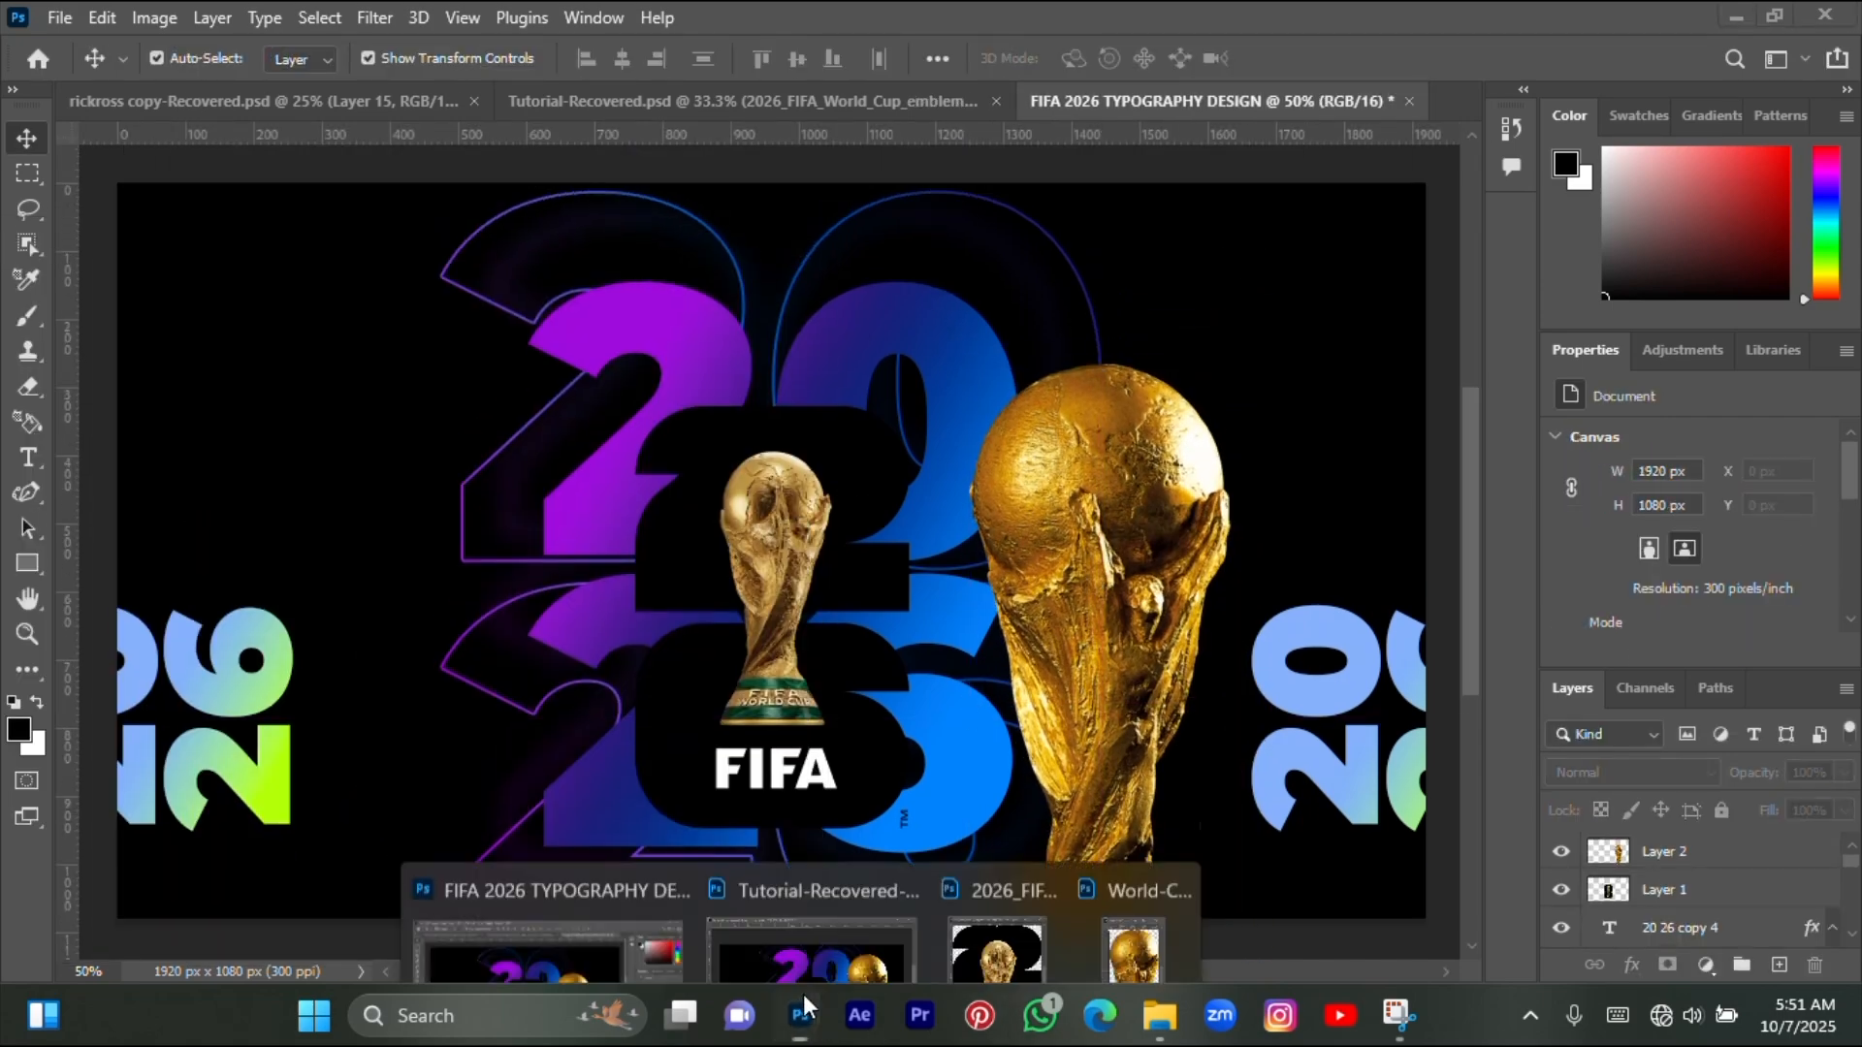
left_click(826, 887)
left_click(572, 369)
scroll(593, 388, "down", 2)
scroll(594, 426, "up", 5)
scroll(593, 444, "down", 7)
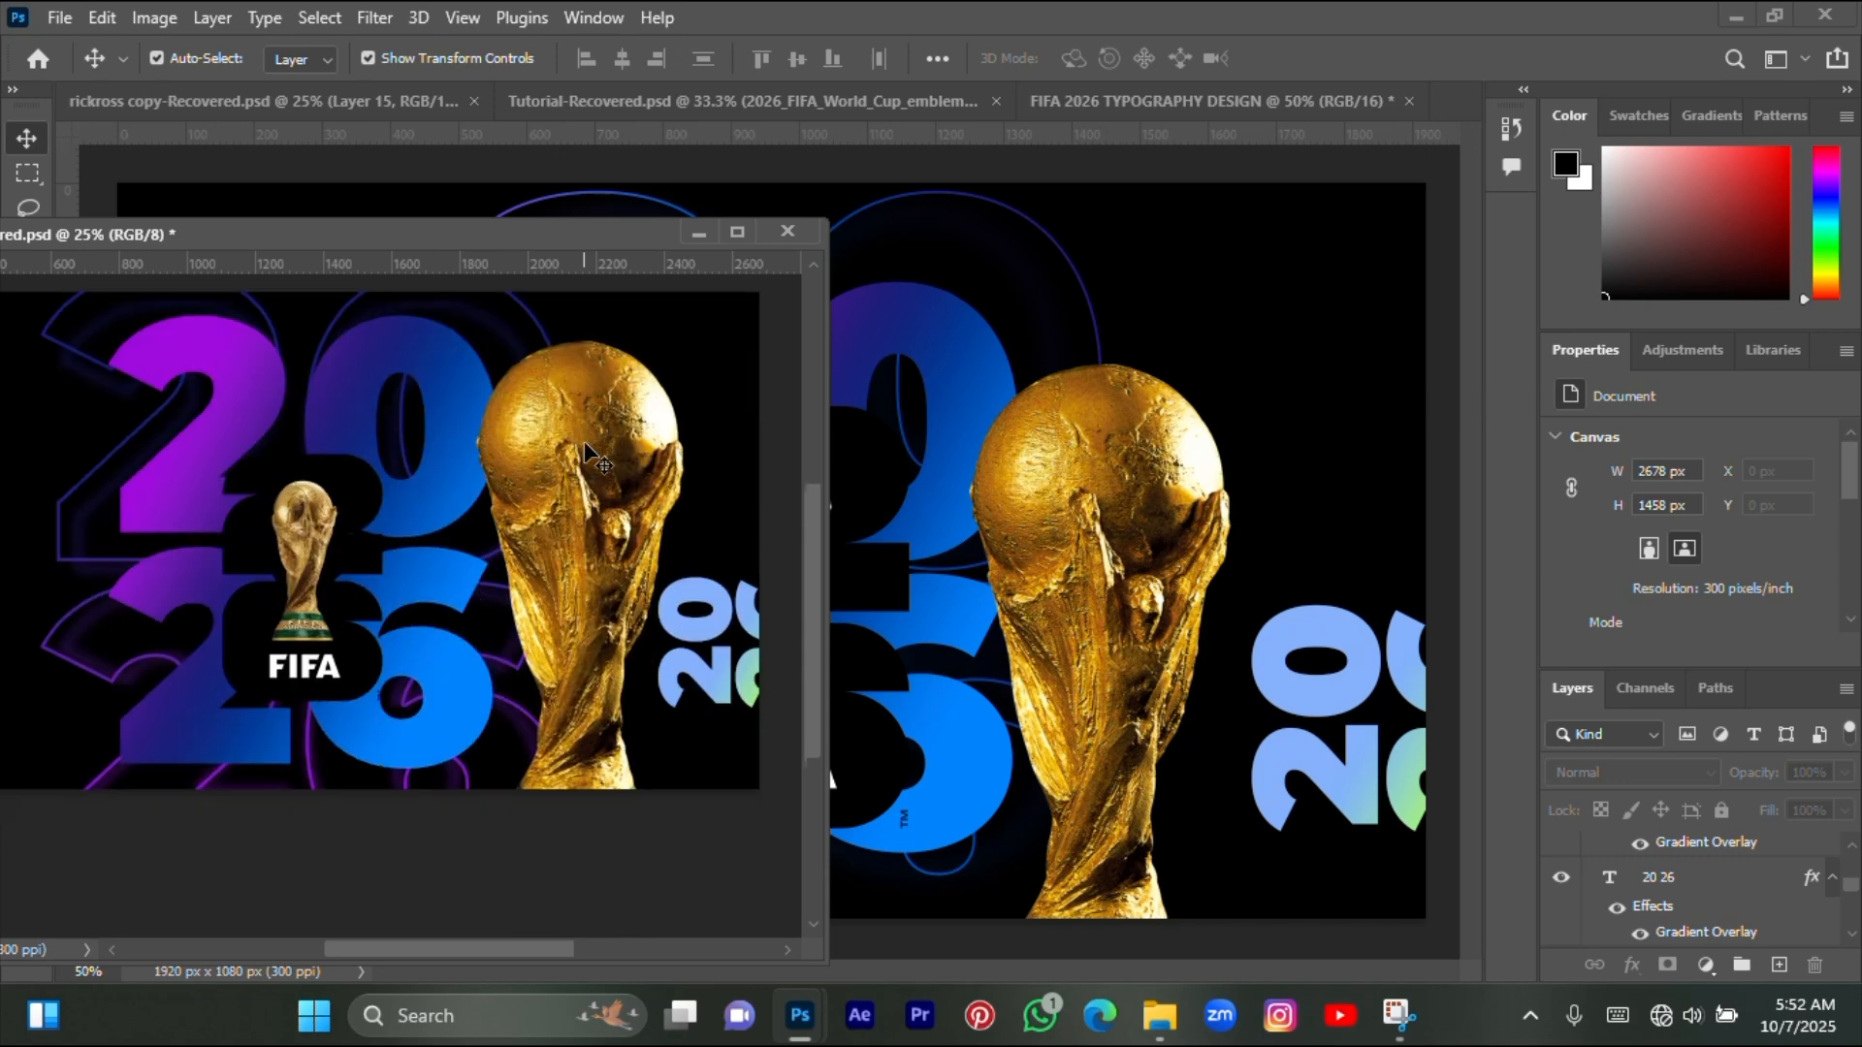
left_click(1115, 503)
scroll(1128, 528, "up", 1)
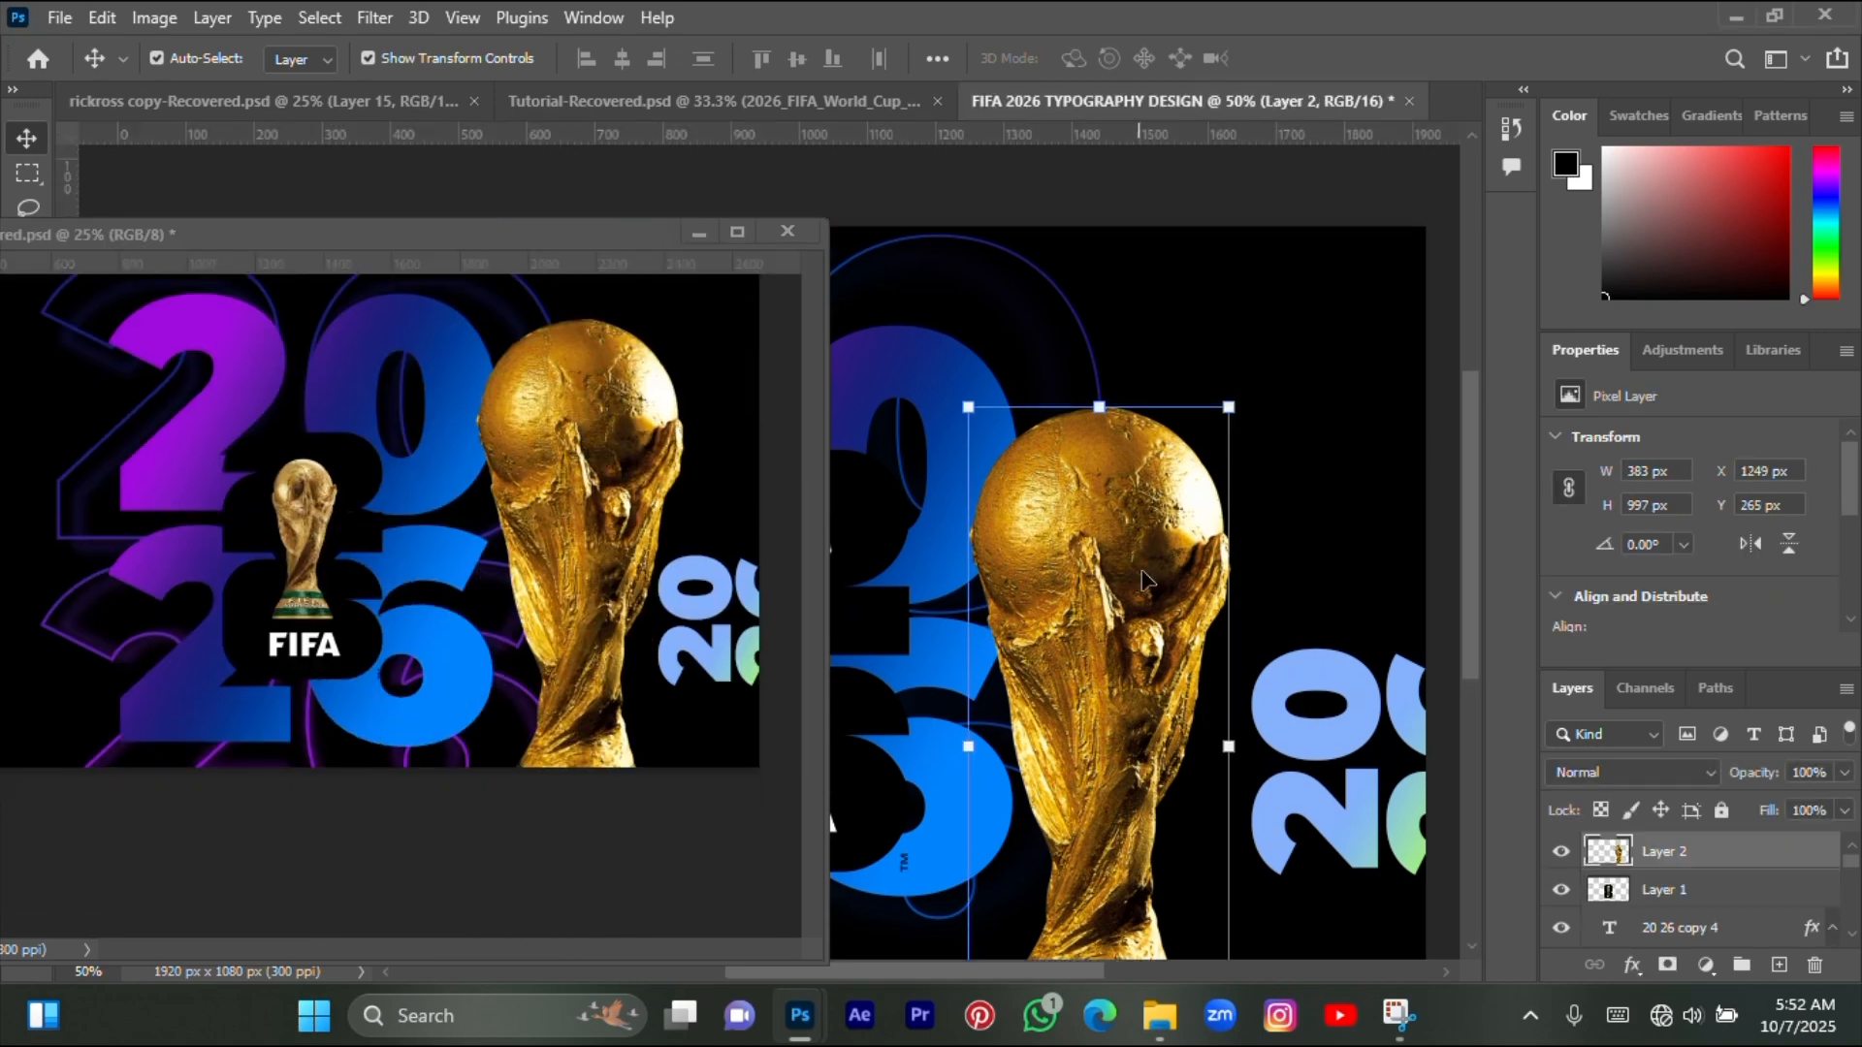
left_click_drag(1139, 575, 1185, 562)
scroll(1202, 295, "down", 1)
left_click(1202, 295)
scroll(480, 449, "up", 3)
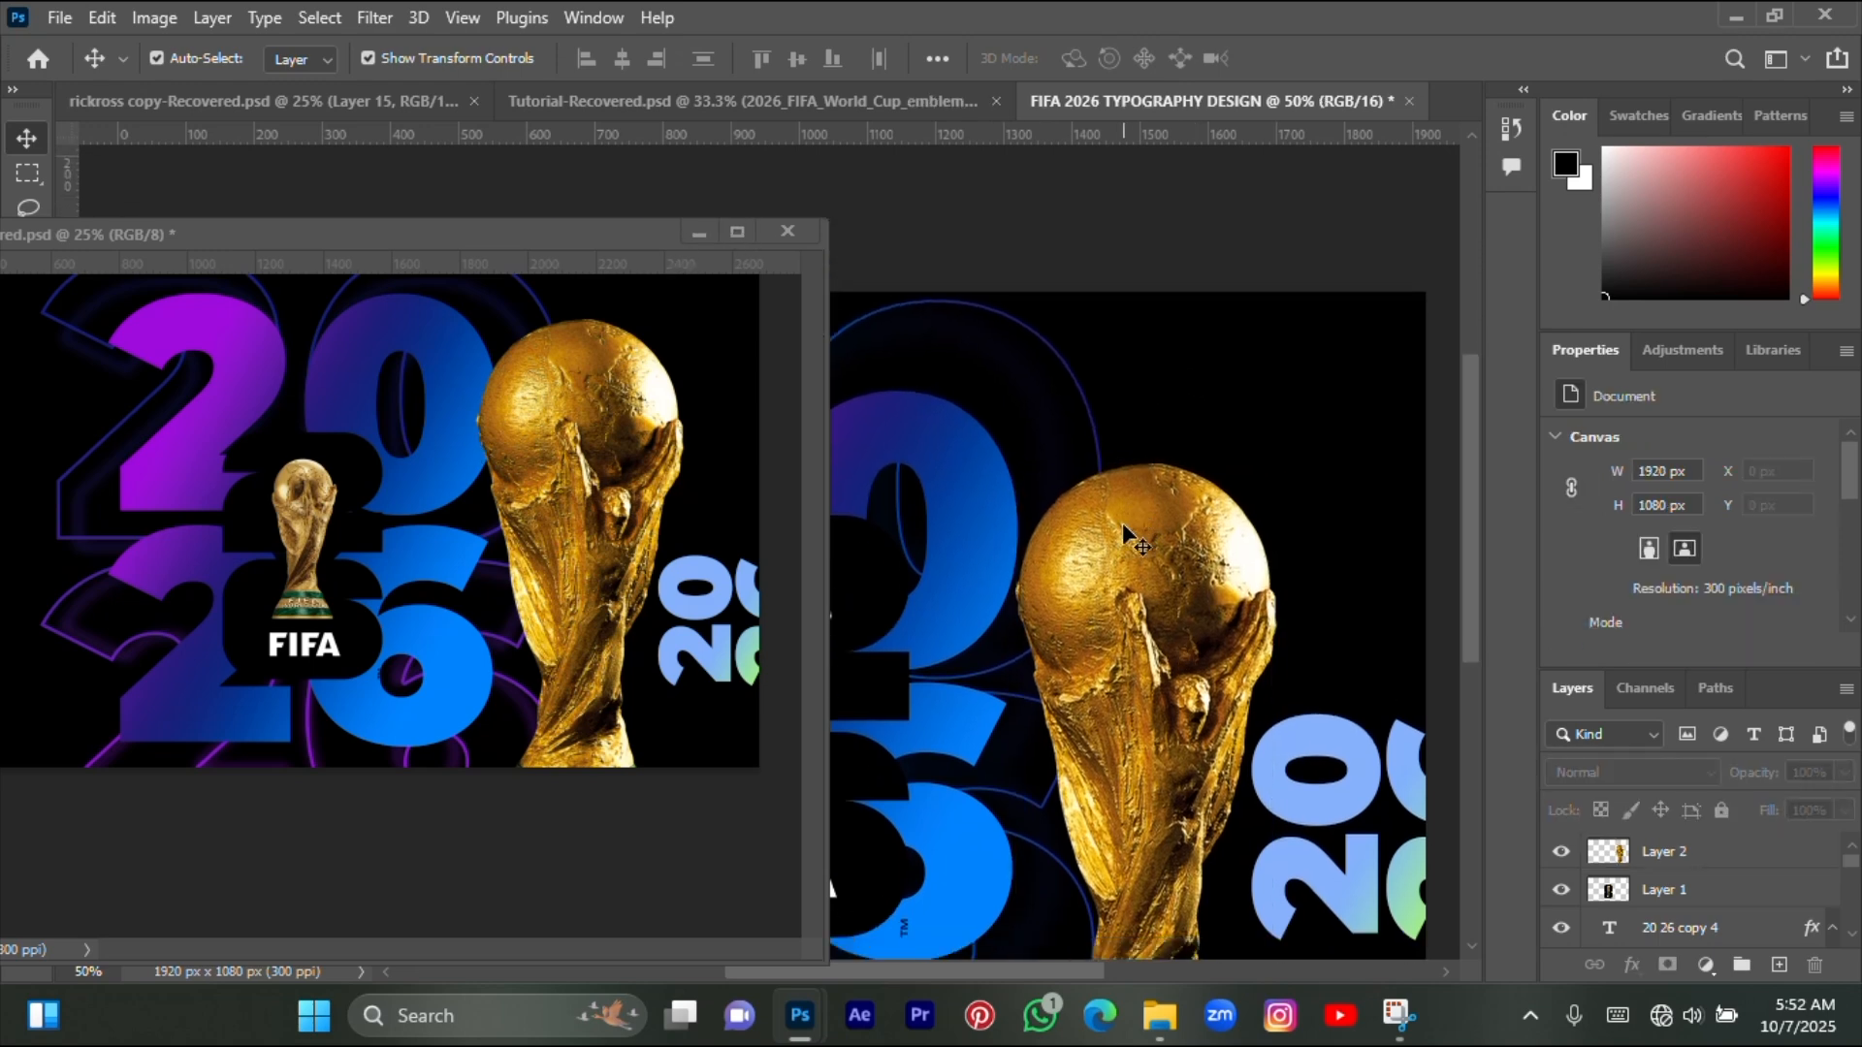
- Minimize the reference window and shrink the central World Cup emblem slightly
scroll(1135, 537, "down", 4)
left_click(463, 486)
scroll(466, 485, "up", 4)
scroll(582, 436, "left", 4)
left_click(698, 232)
left_click(777, 640)
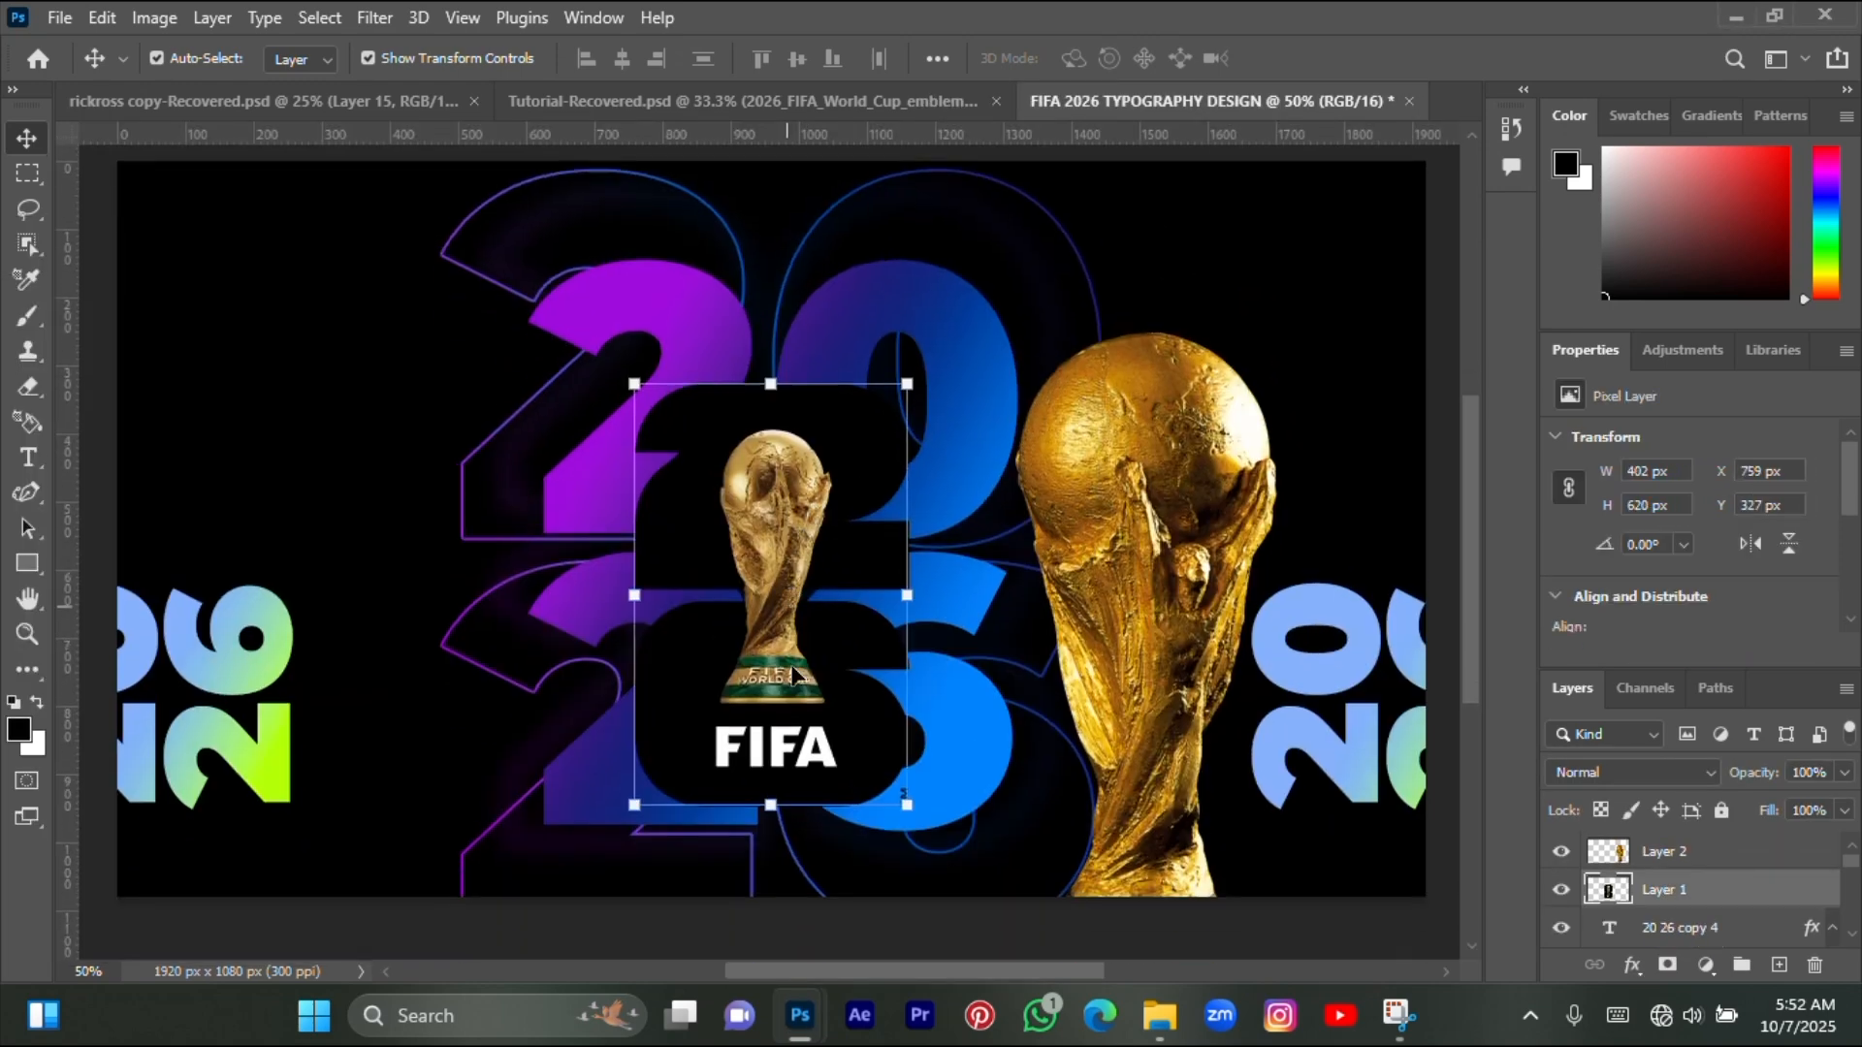
left_click_drag(776, 808, 777, 783)
left_click_drag(776, 373, 781, 400)
left_click_drag(768, 465, 766, 449)
left_click(438, 351)
- Select the emblem together with the central 20 26 layers and enlarge them slightly as one group
scroll(436, 350, "up", 4)
left_click(336, 344)
scroll(337, 344, "down", 2)
left_click_drag(483, 217, 878, 741)
scroll(834, 786, "down", 5)
left_click(771, 791)
key("Return")
left_click_drag(771, 782, 773, 819)
scroll(808, 572, "up", 3)
left_click_drag(830, 525, 840, 519)
scroll(771, 272, "up", 3)
left_click_drag(772, 291, 773, 266)
scroll(822, 505, "down", 2)
left_click(1349, 58)
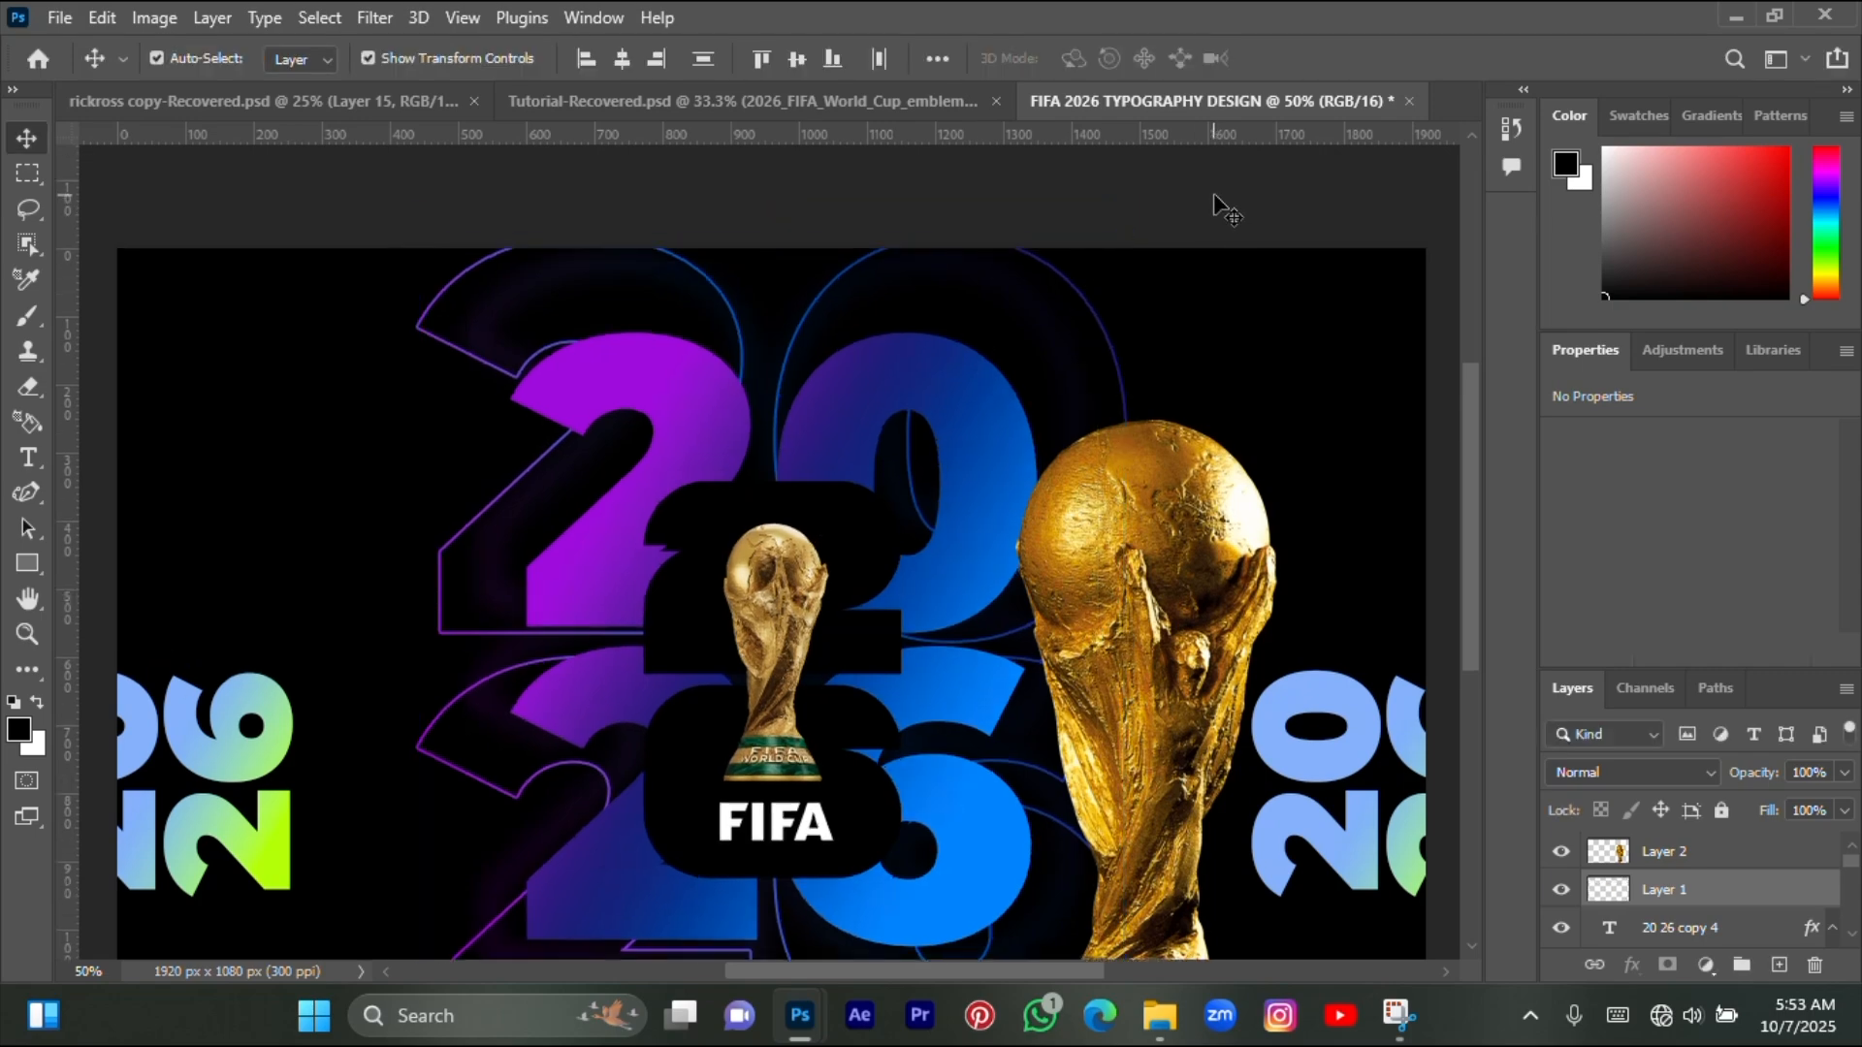
- Compare the design's emblem, numeral and trophy layout with the reference document, then minimize the reference
mouse_move(800, 1015)
left_click(572, 894)
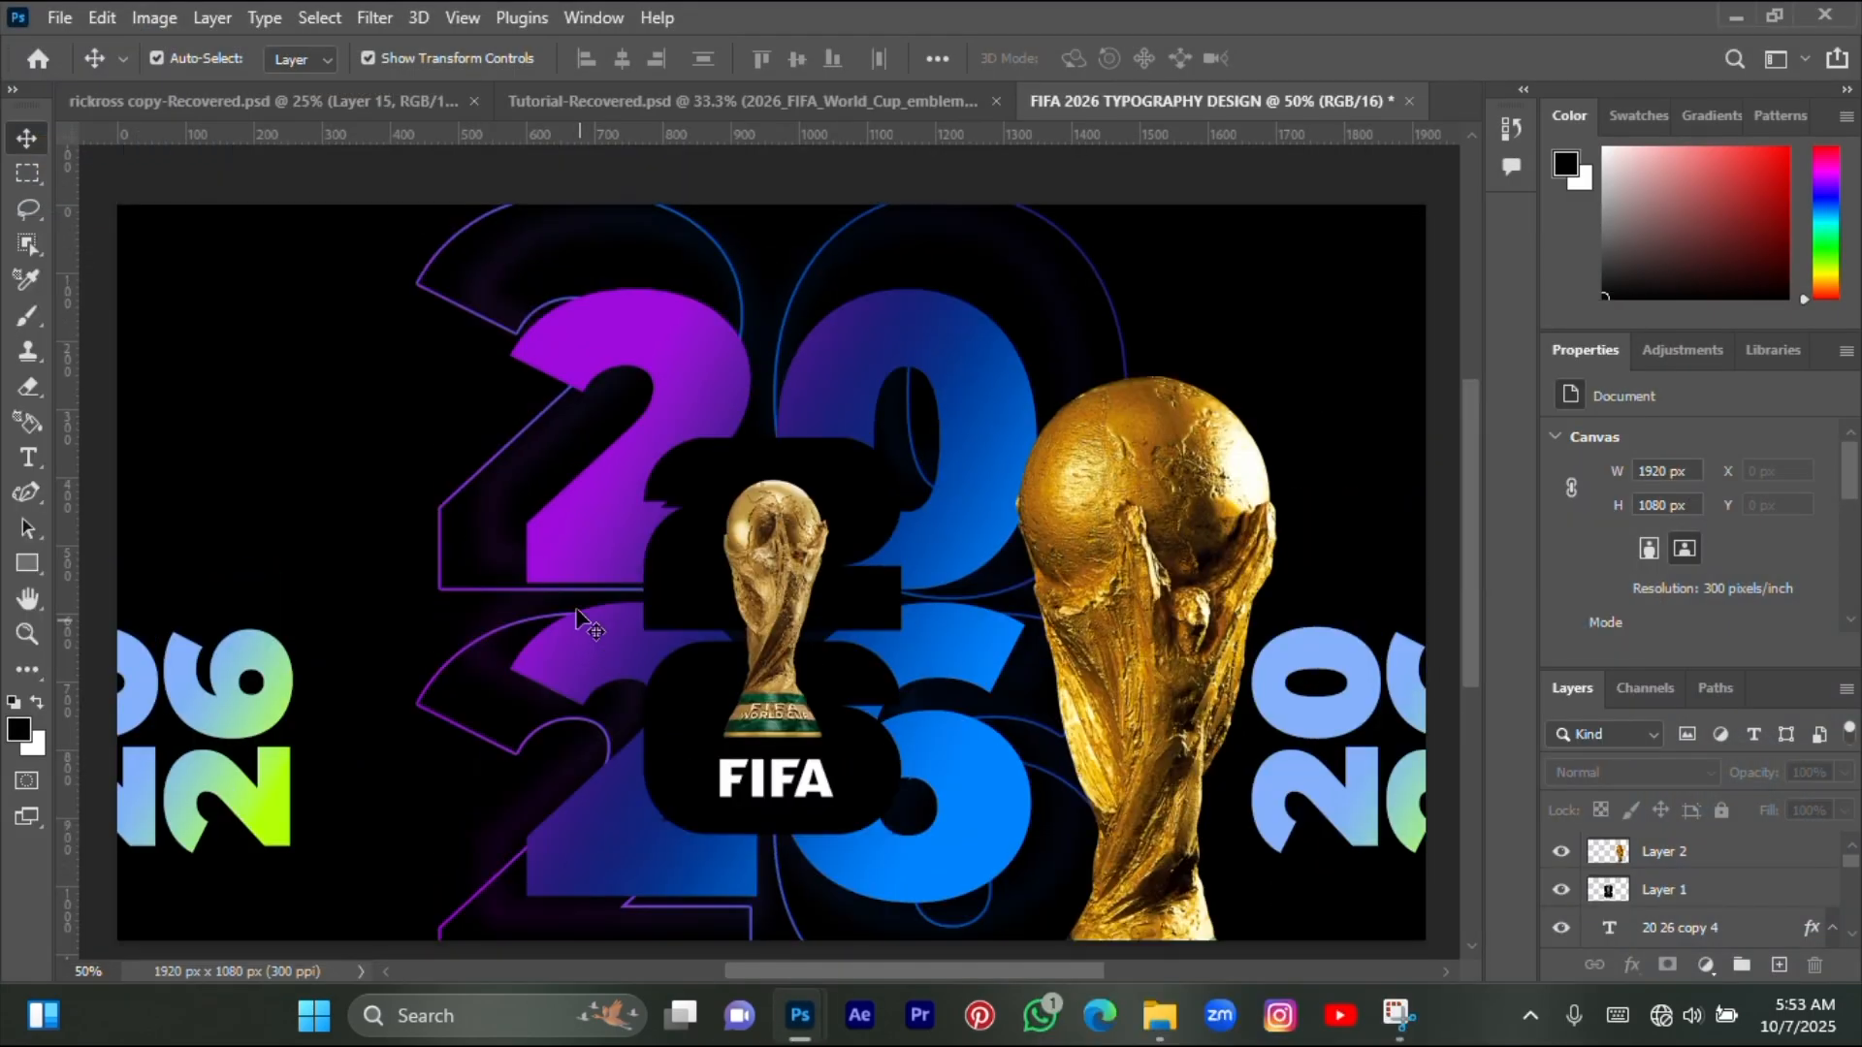
scroll(579, 560, "down", 3)
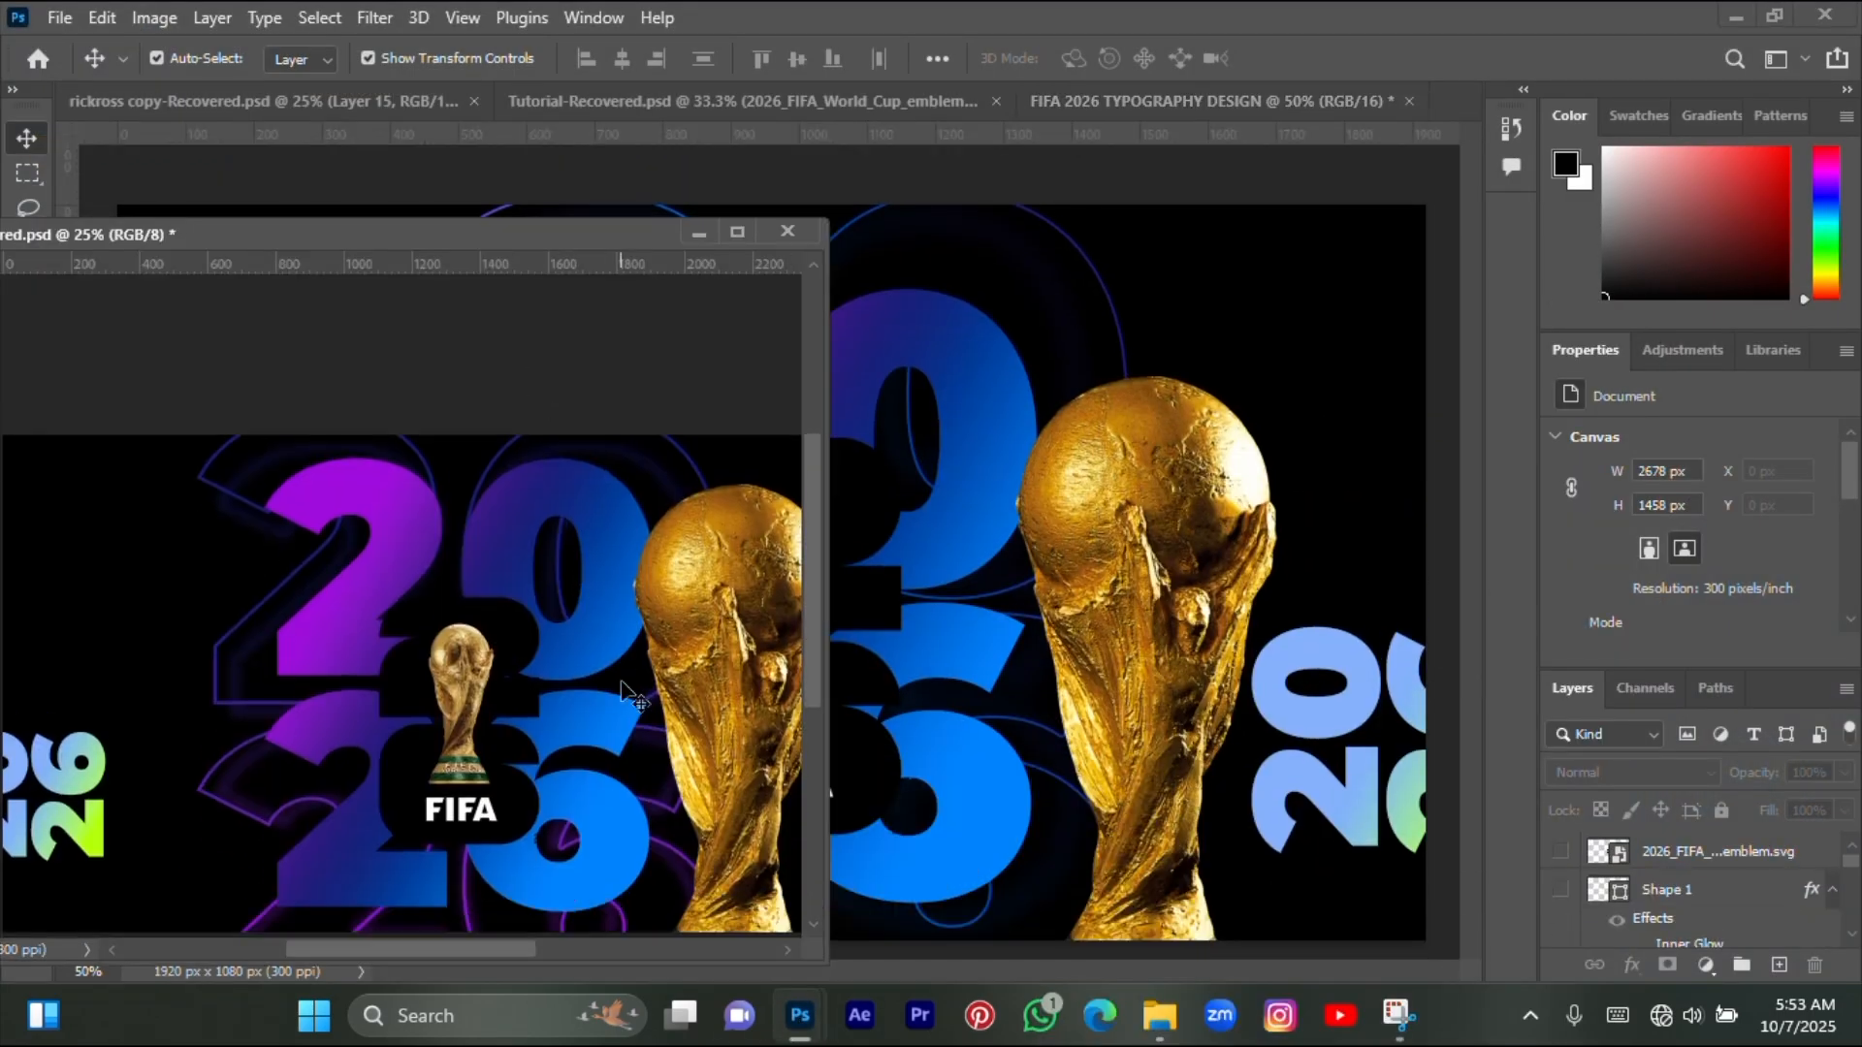
scroll(562, 591, "right", 4)
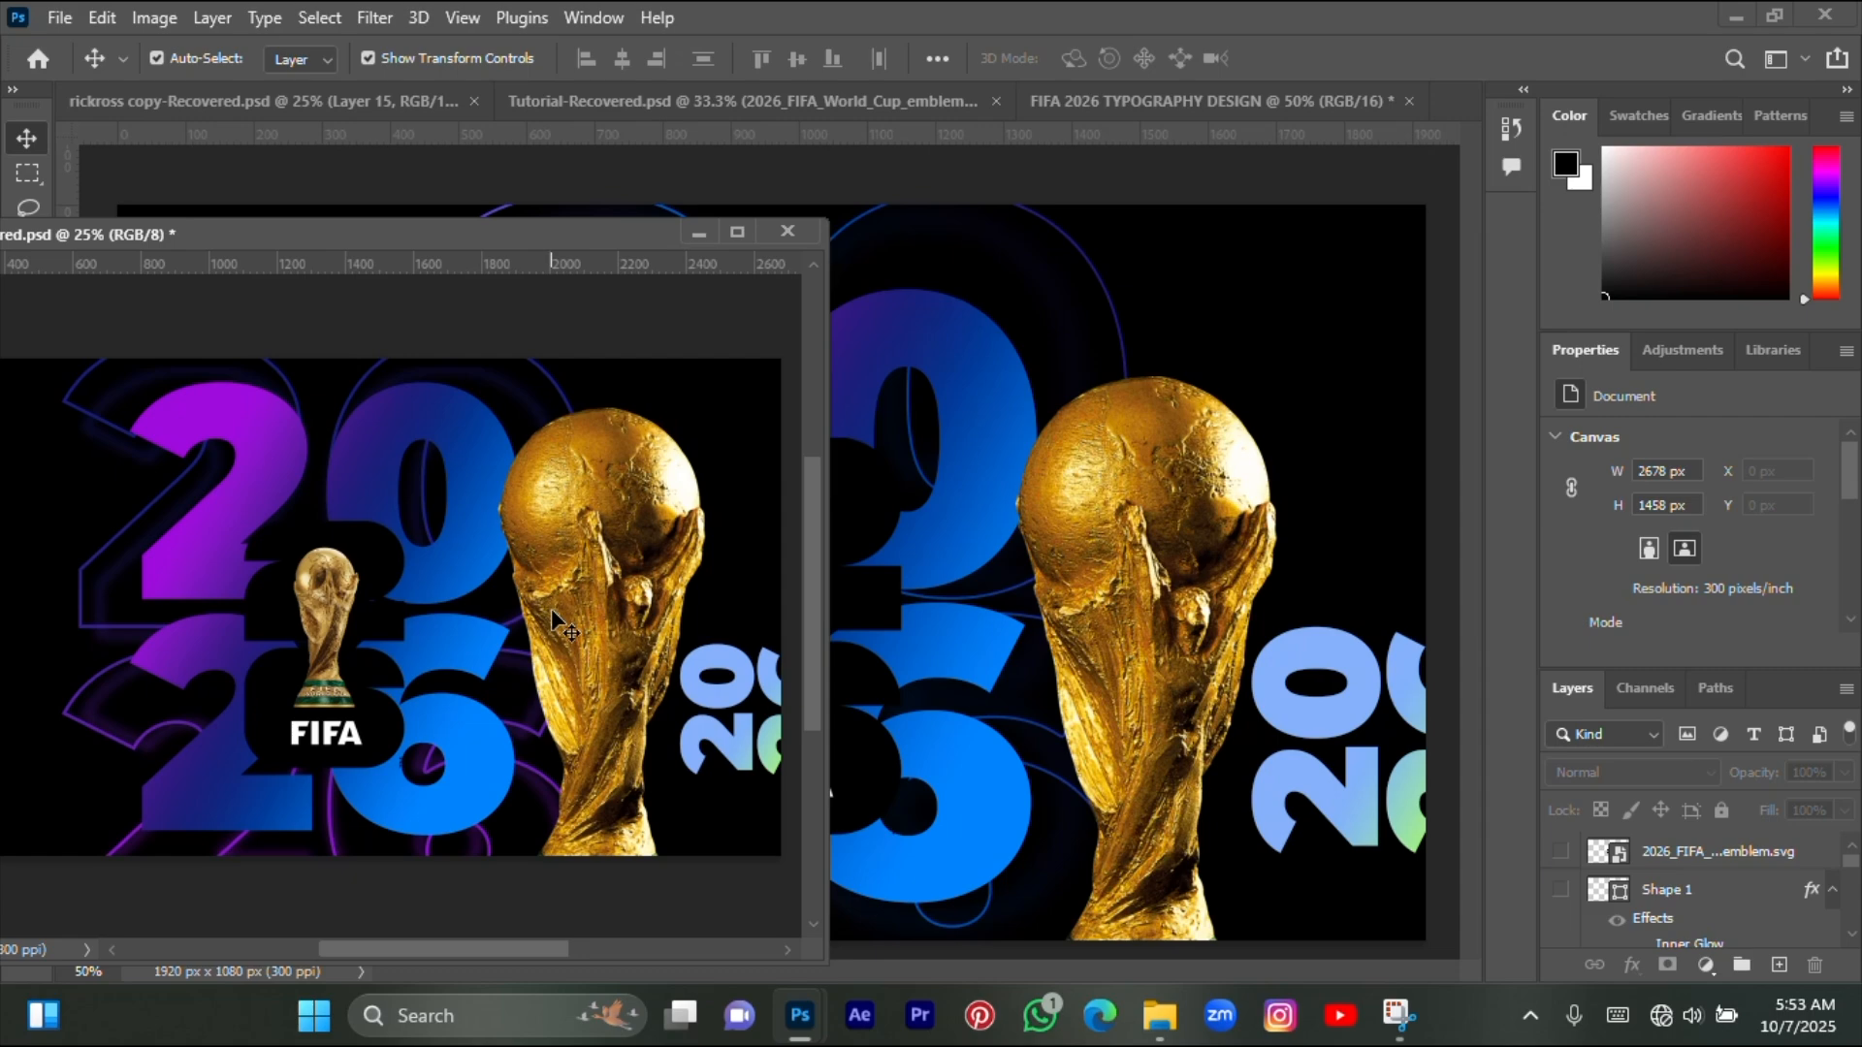
scroll(560, 624, "down", 1)
left_click(699, 233)
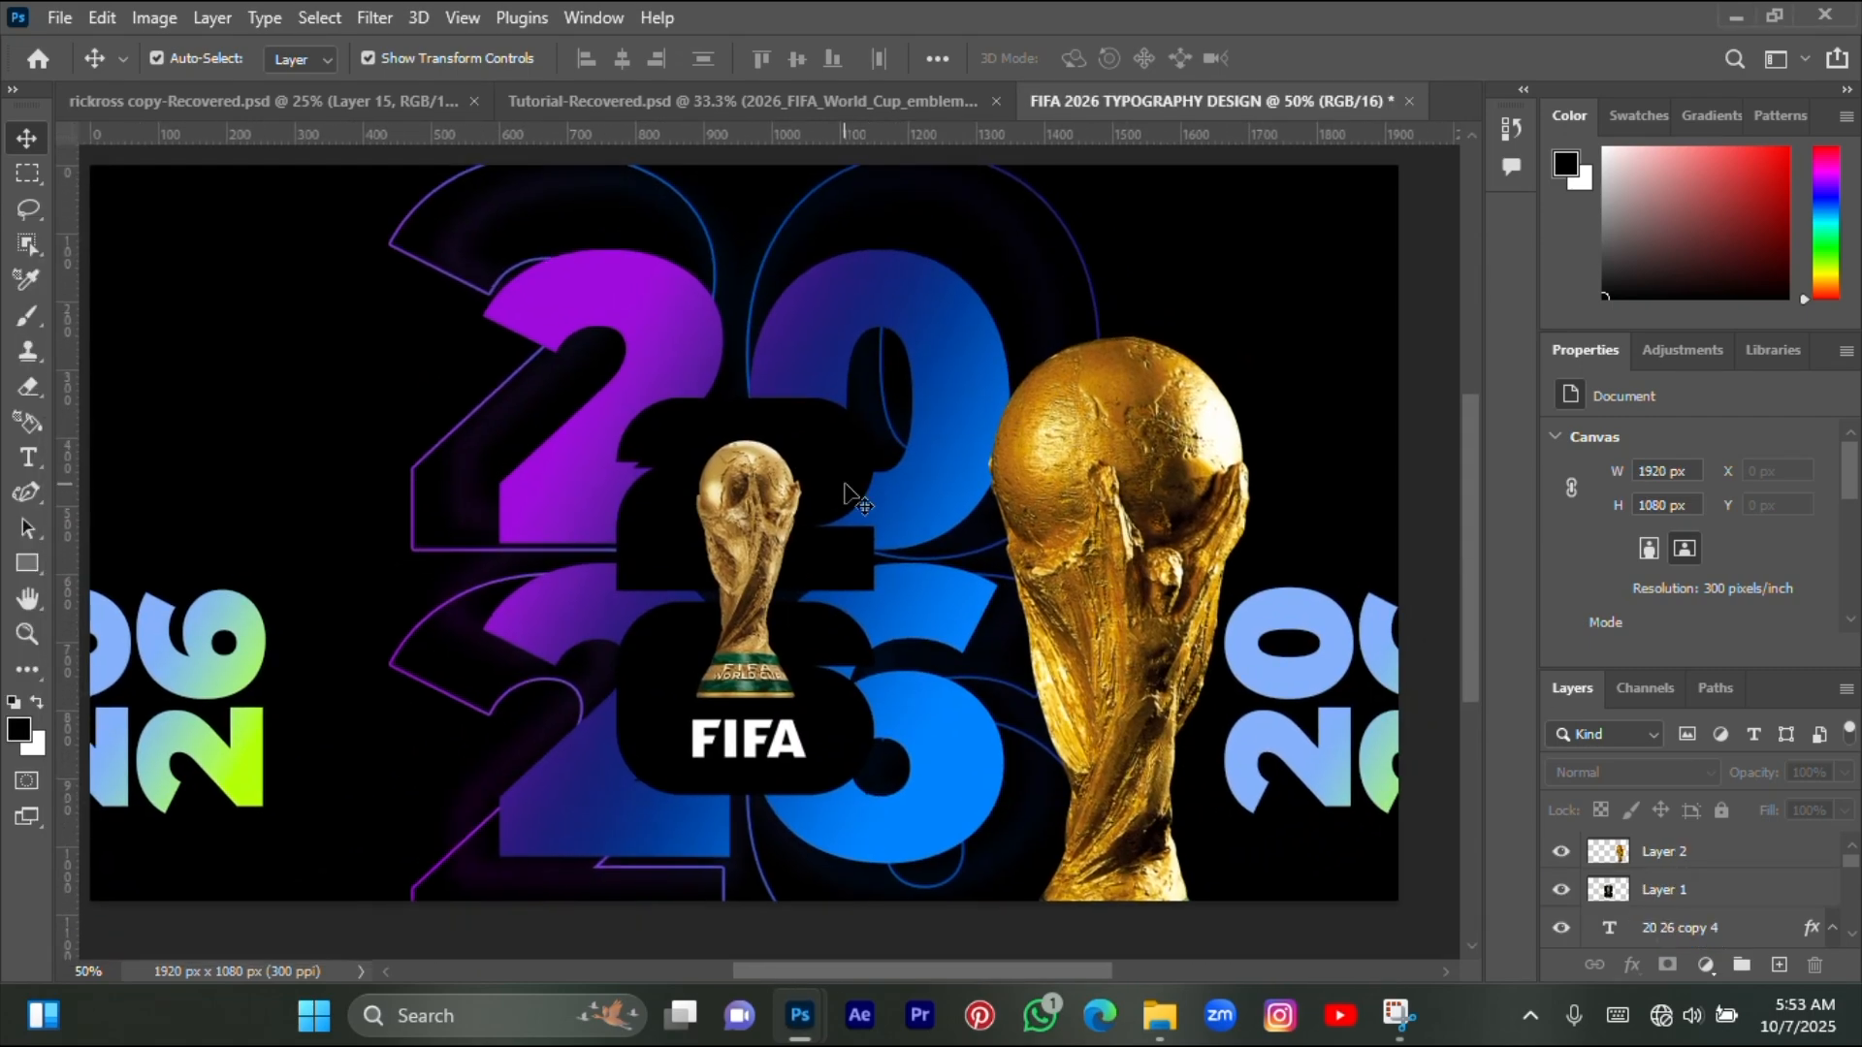
- Inspect the whole typography composition at several zoom levels
key("ctrl+minus")
key("ctrl+minus")
key("ctrl+plus")
key("ctrl+plus")
key("ctrl+plus")
key("ctrl+minus")
key("ctrl+minus")
key("ctrl+plus")
scroll(845, 484, "up", 4)
scroll(845, 485, "down", 3)
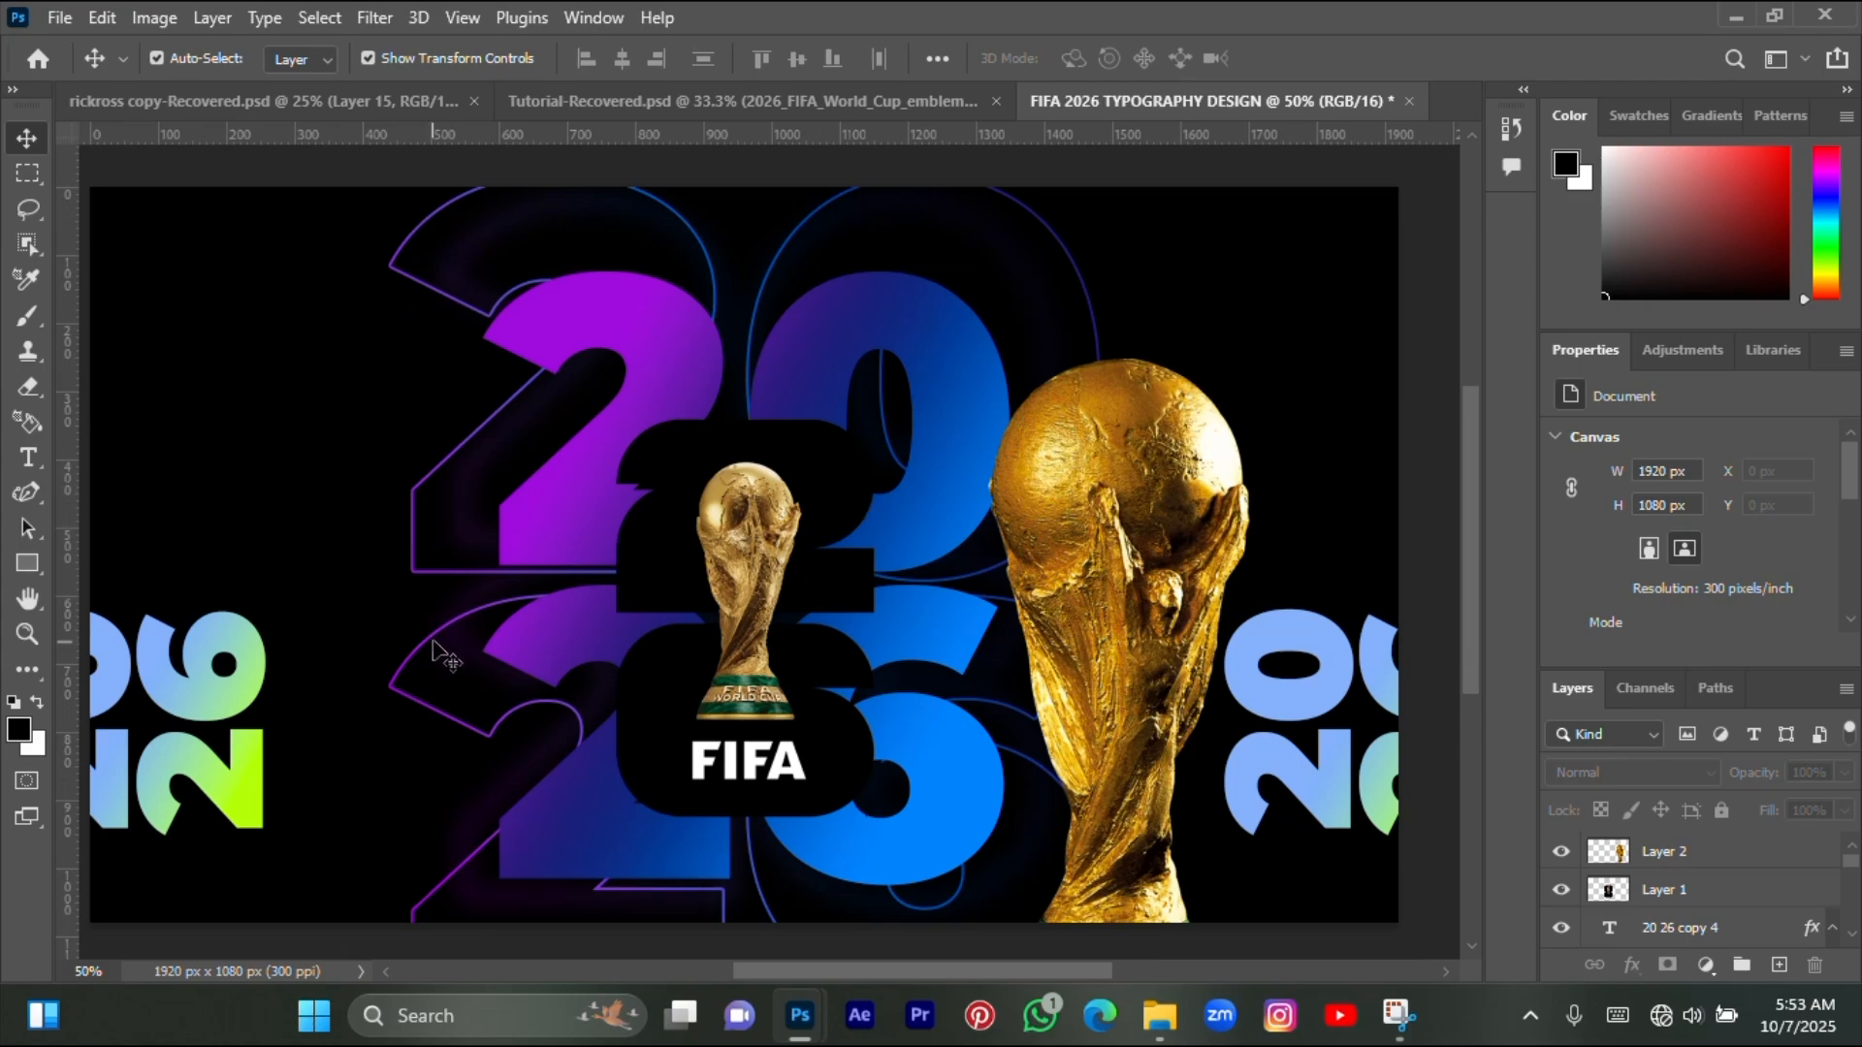
left_click(495, 469)
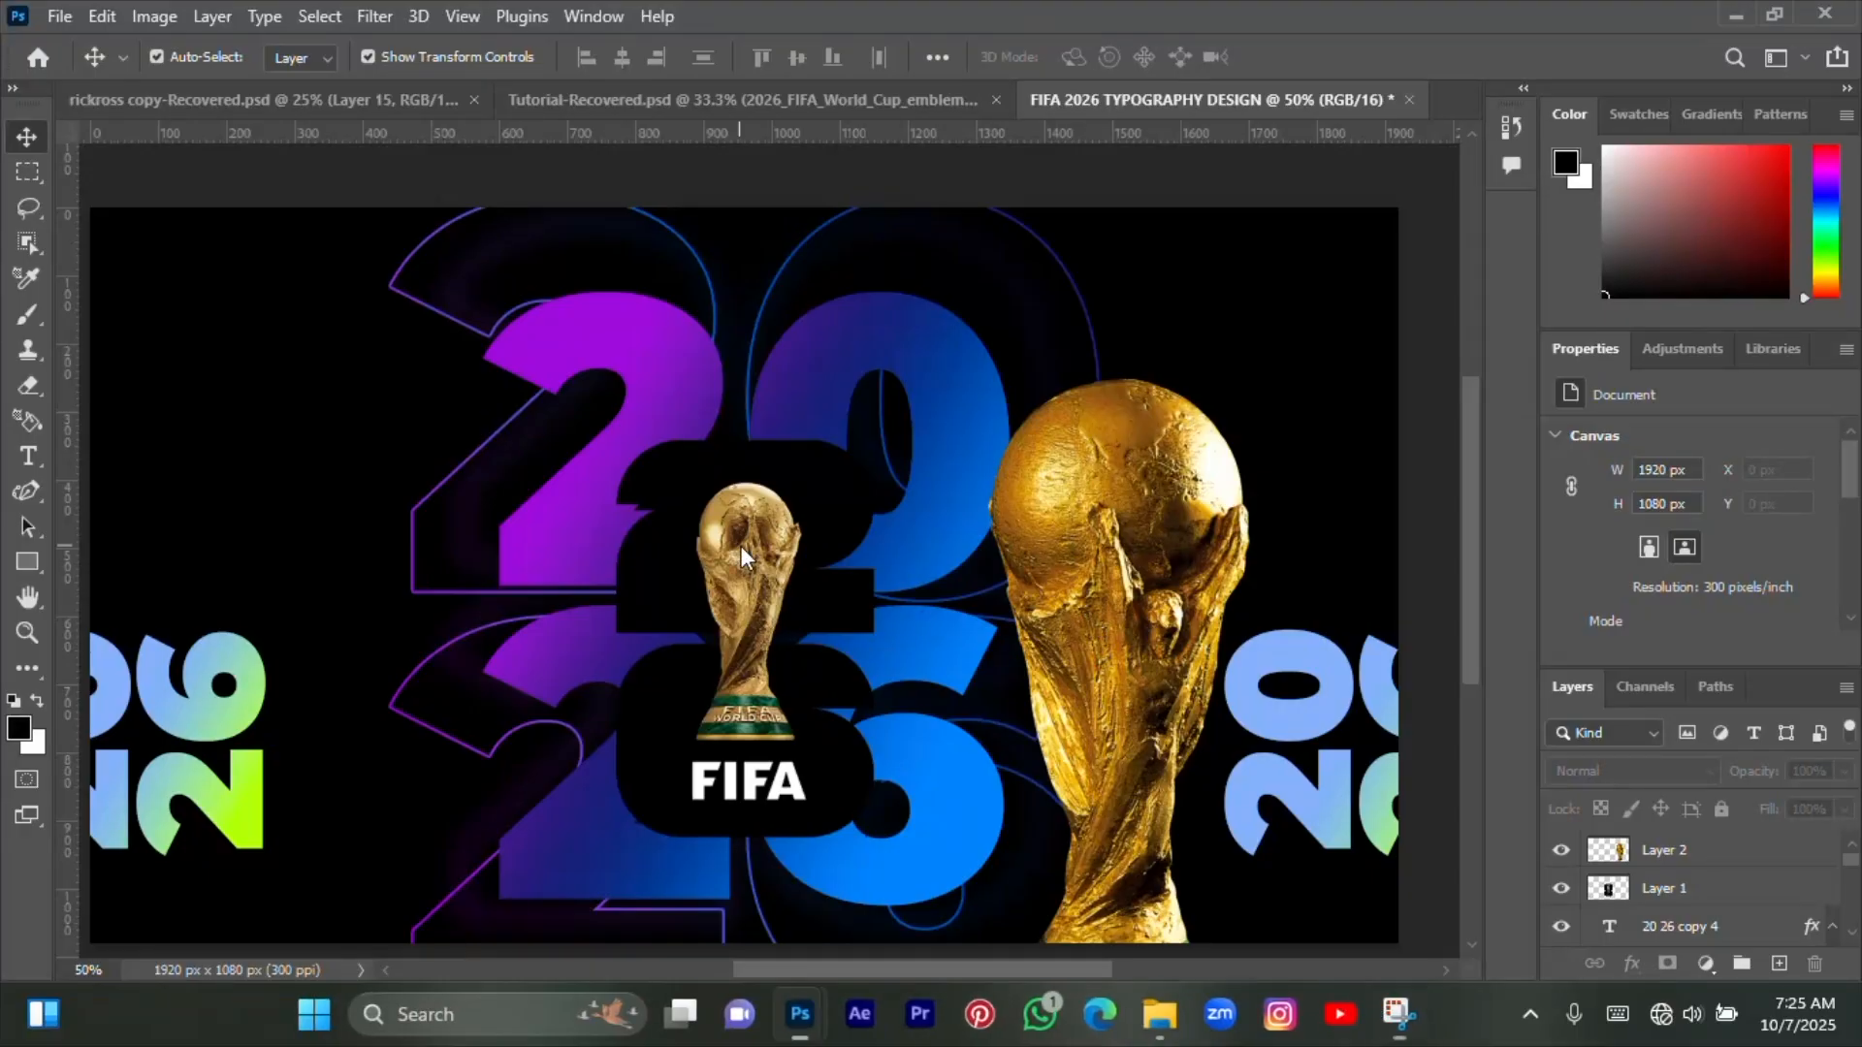
- Shrink the central World Cup emblem to slightly over 80% of its size, bringing its upper and lower edges inward between the numerals
scroll(741, 545, "down", 2)
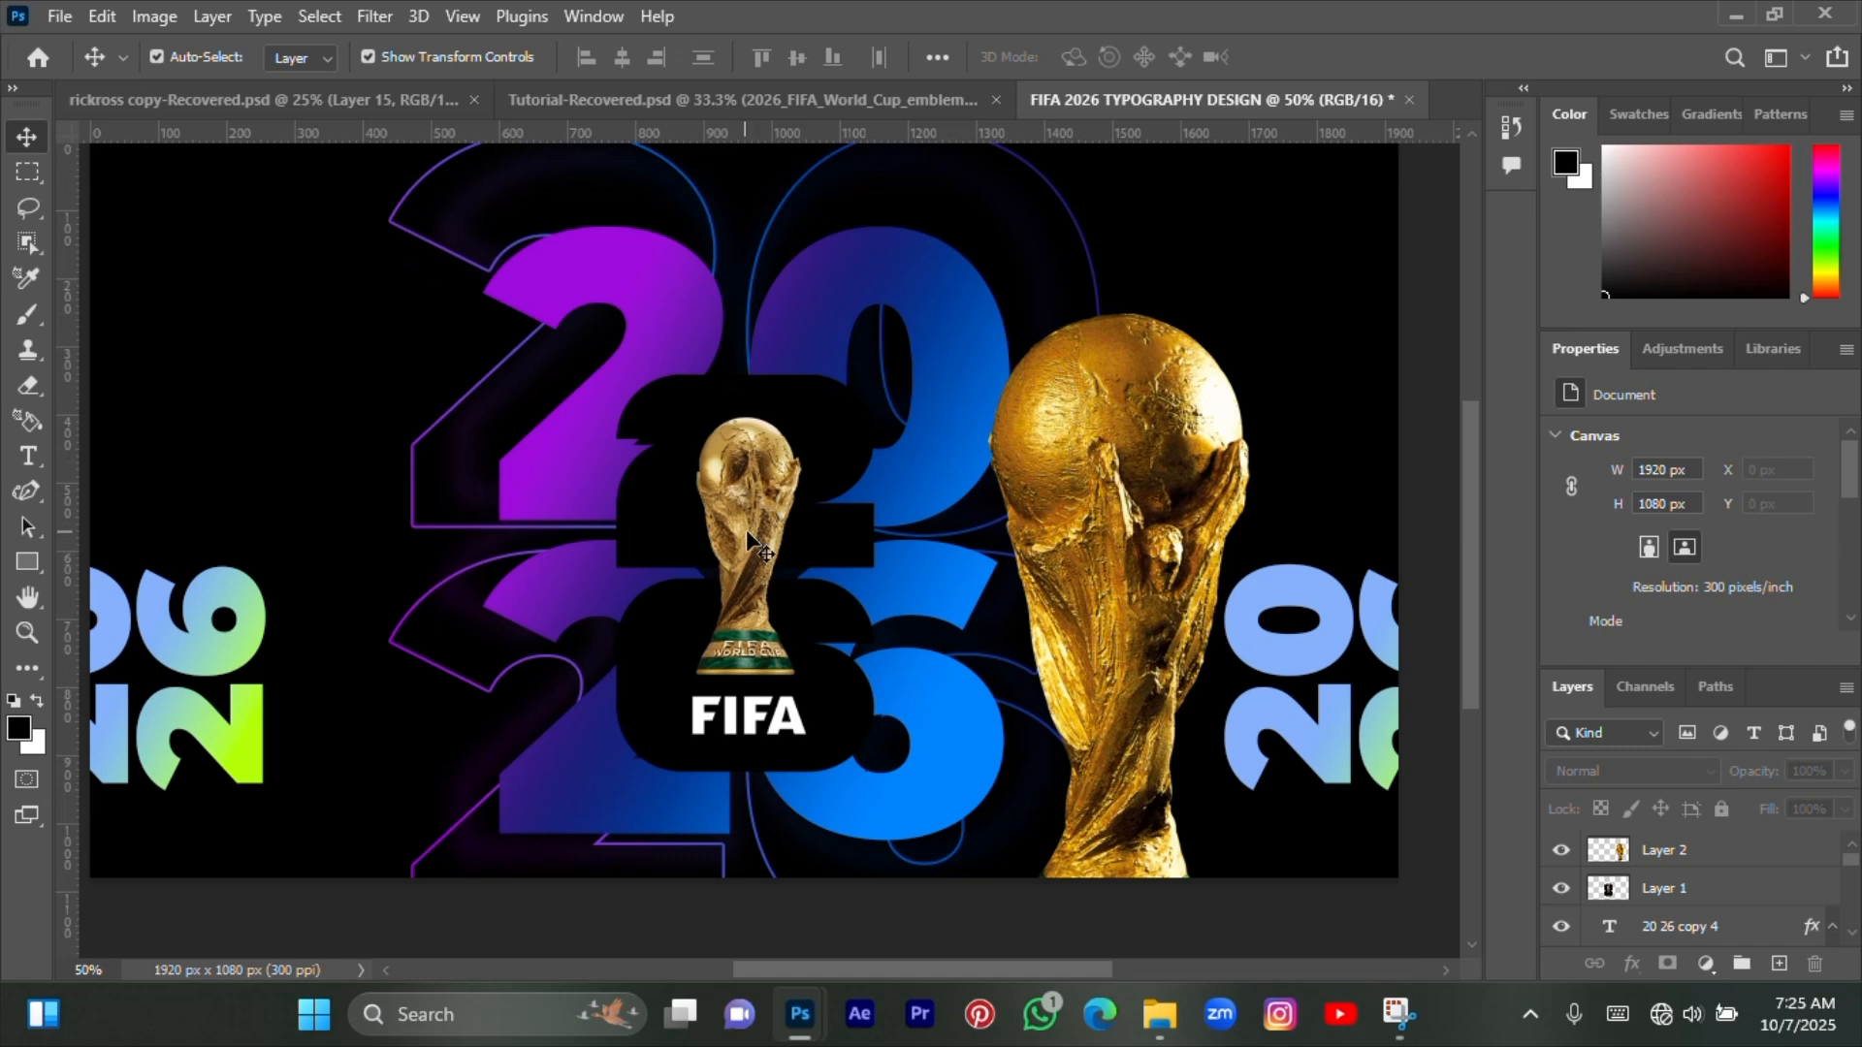
left_click(746, 529)
scroll(746, 530, "up", 1)
left_click(745, 816)
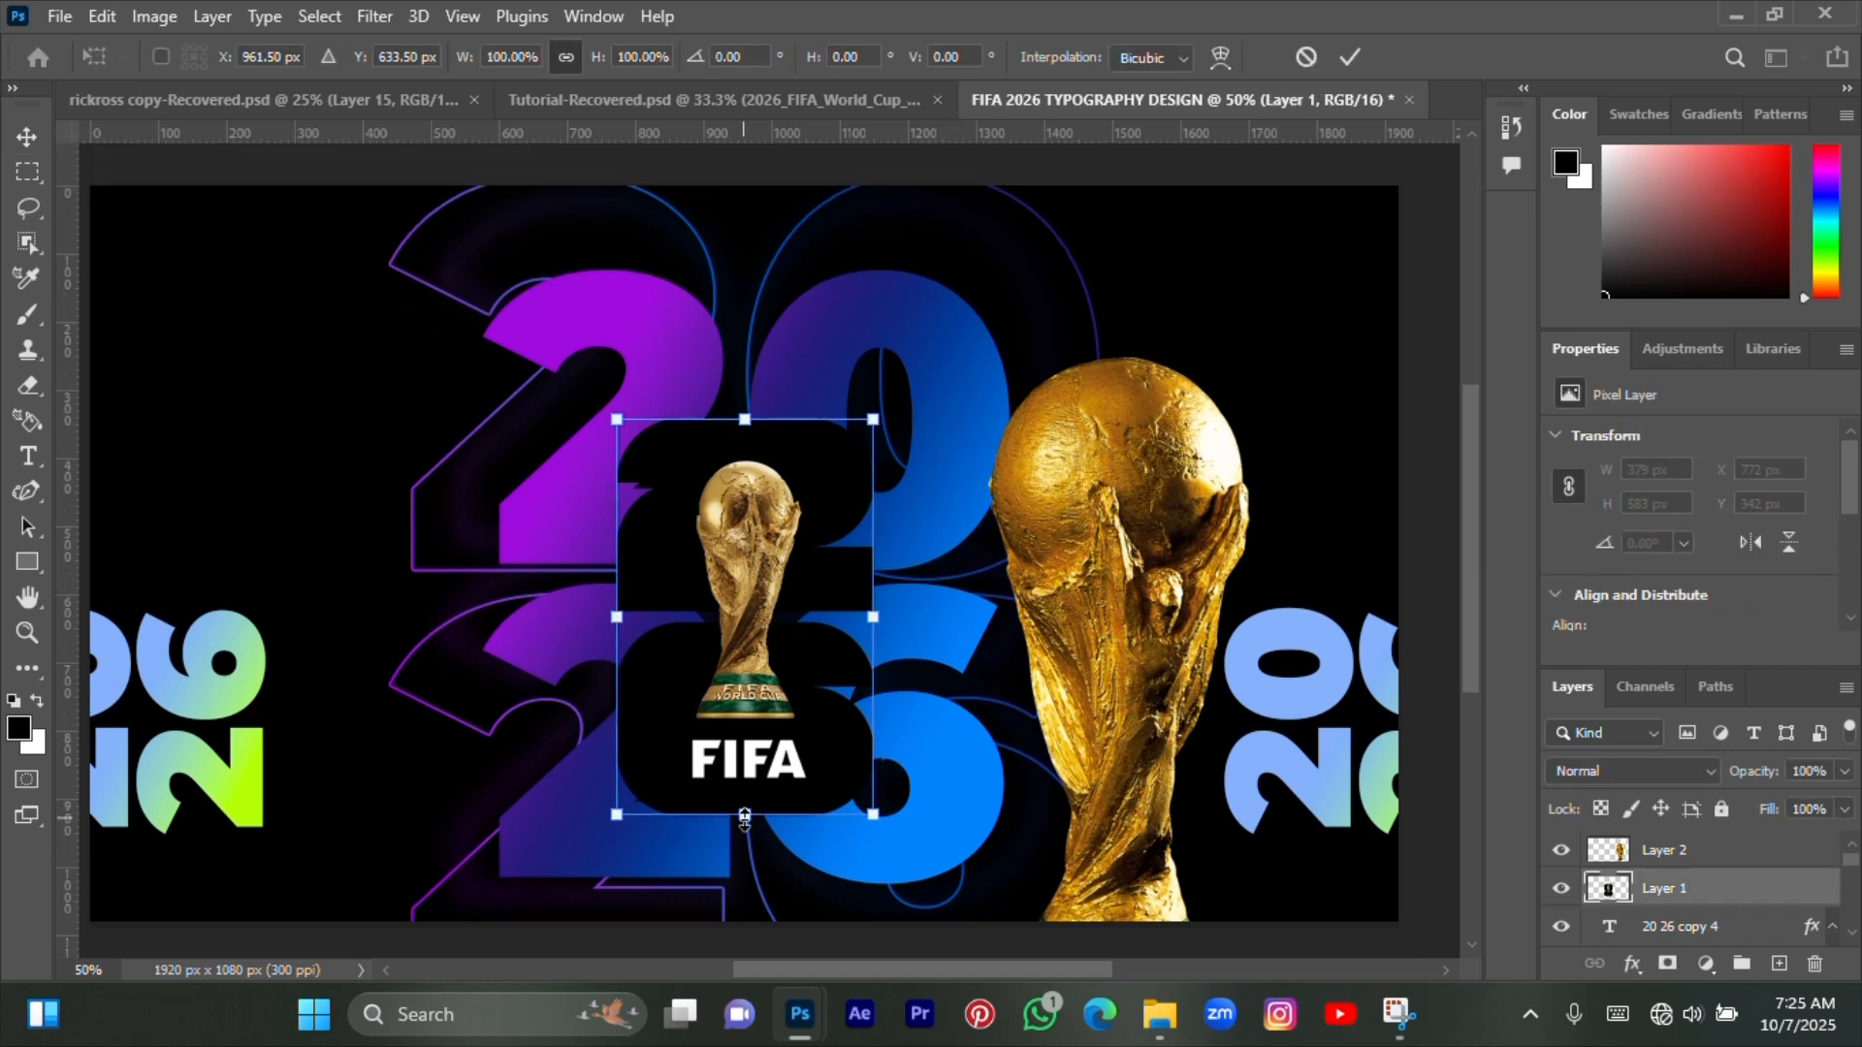
left_click_drag(744, 815, 745, 792)
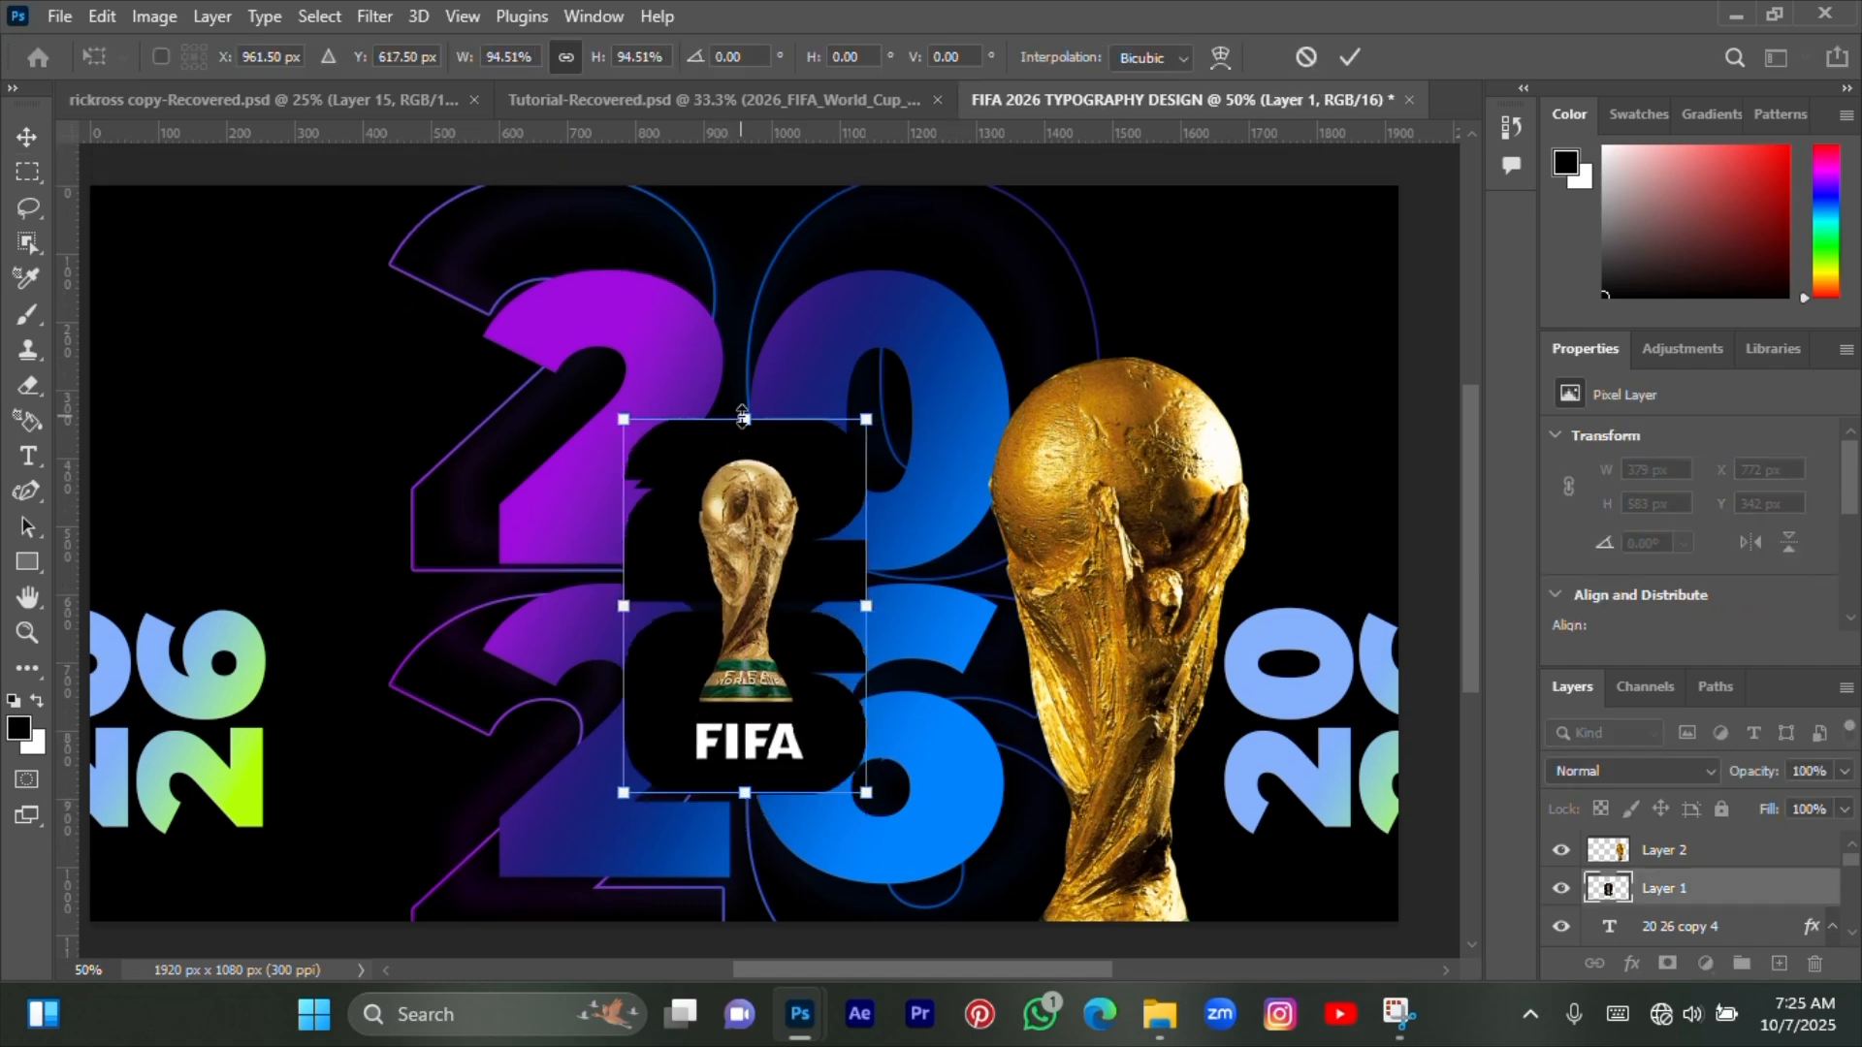
left_click_drag(743, 419, 762, 456)
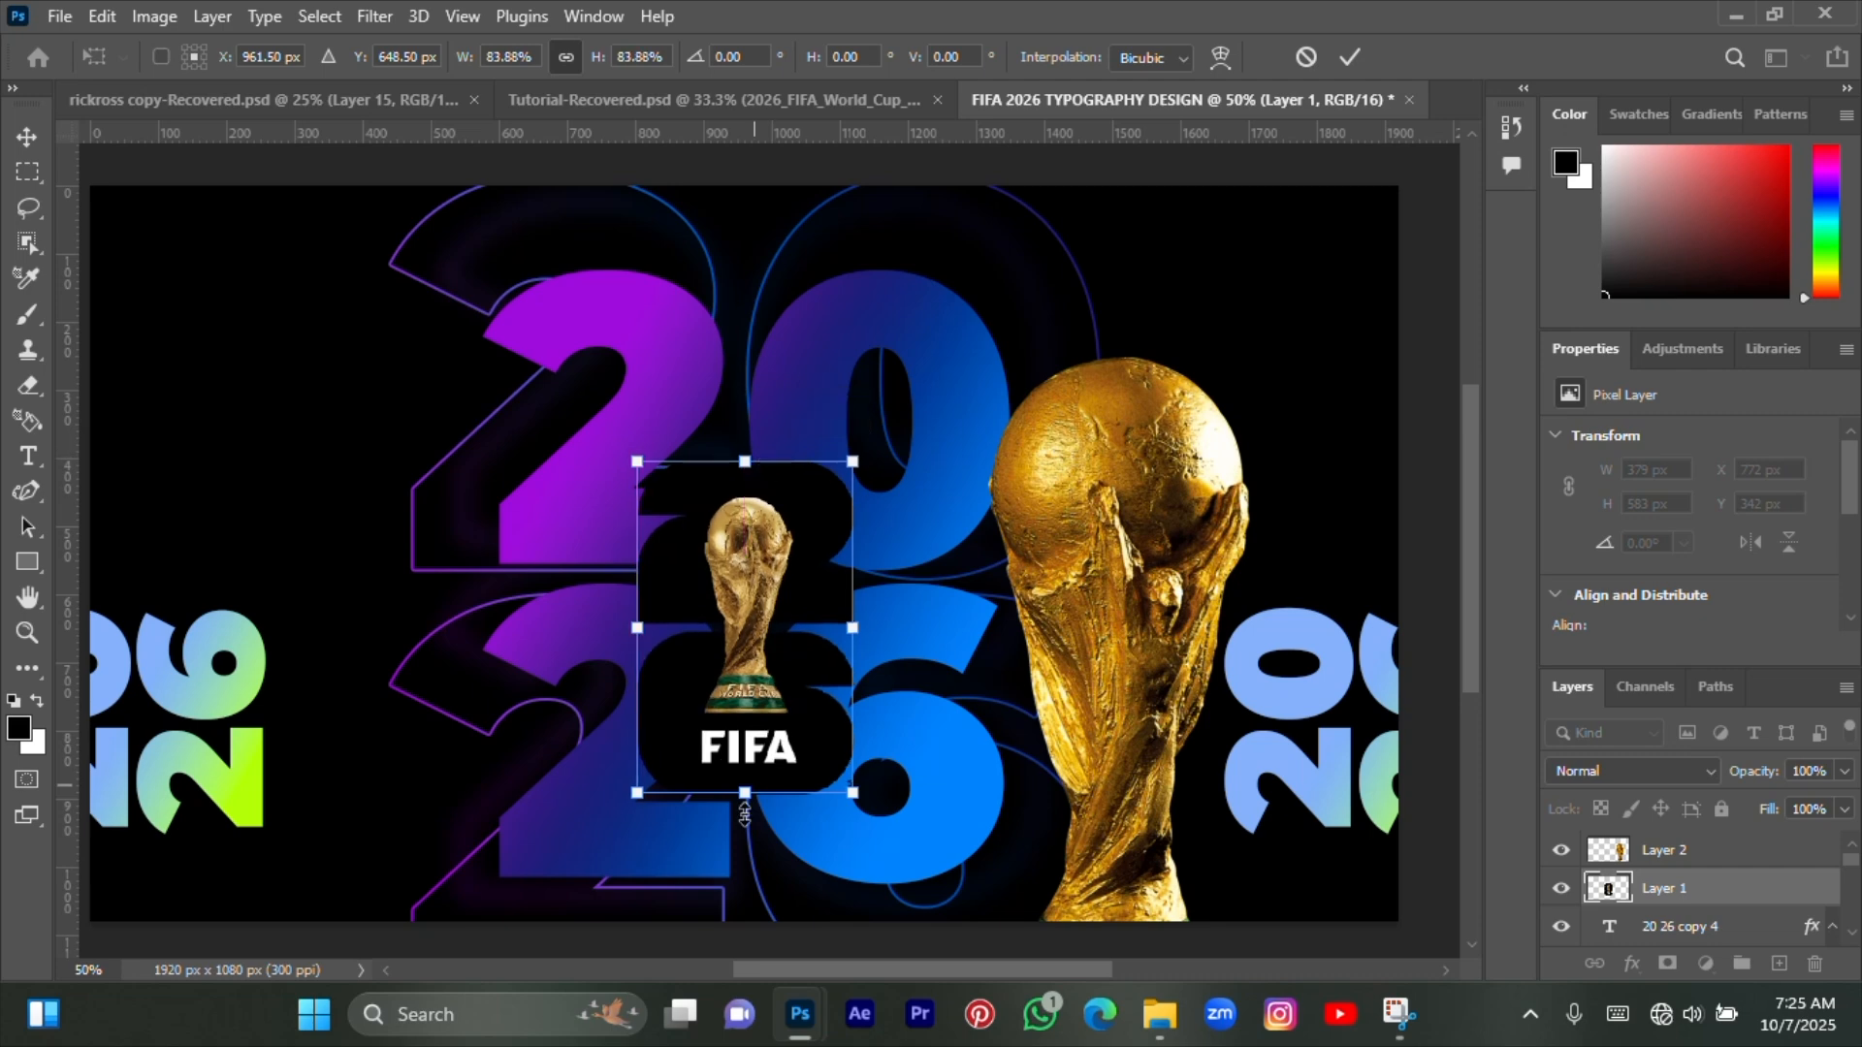
left_click_drag(745, 797, 746, 802)
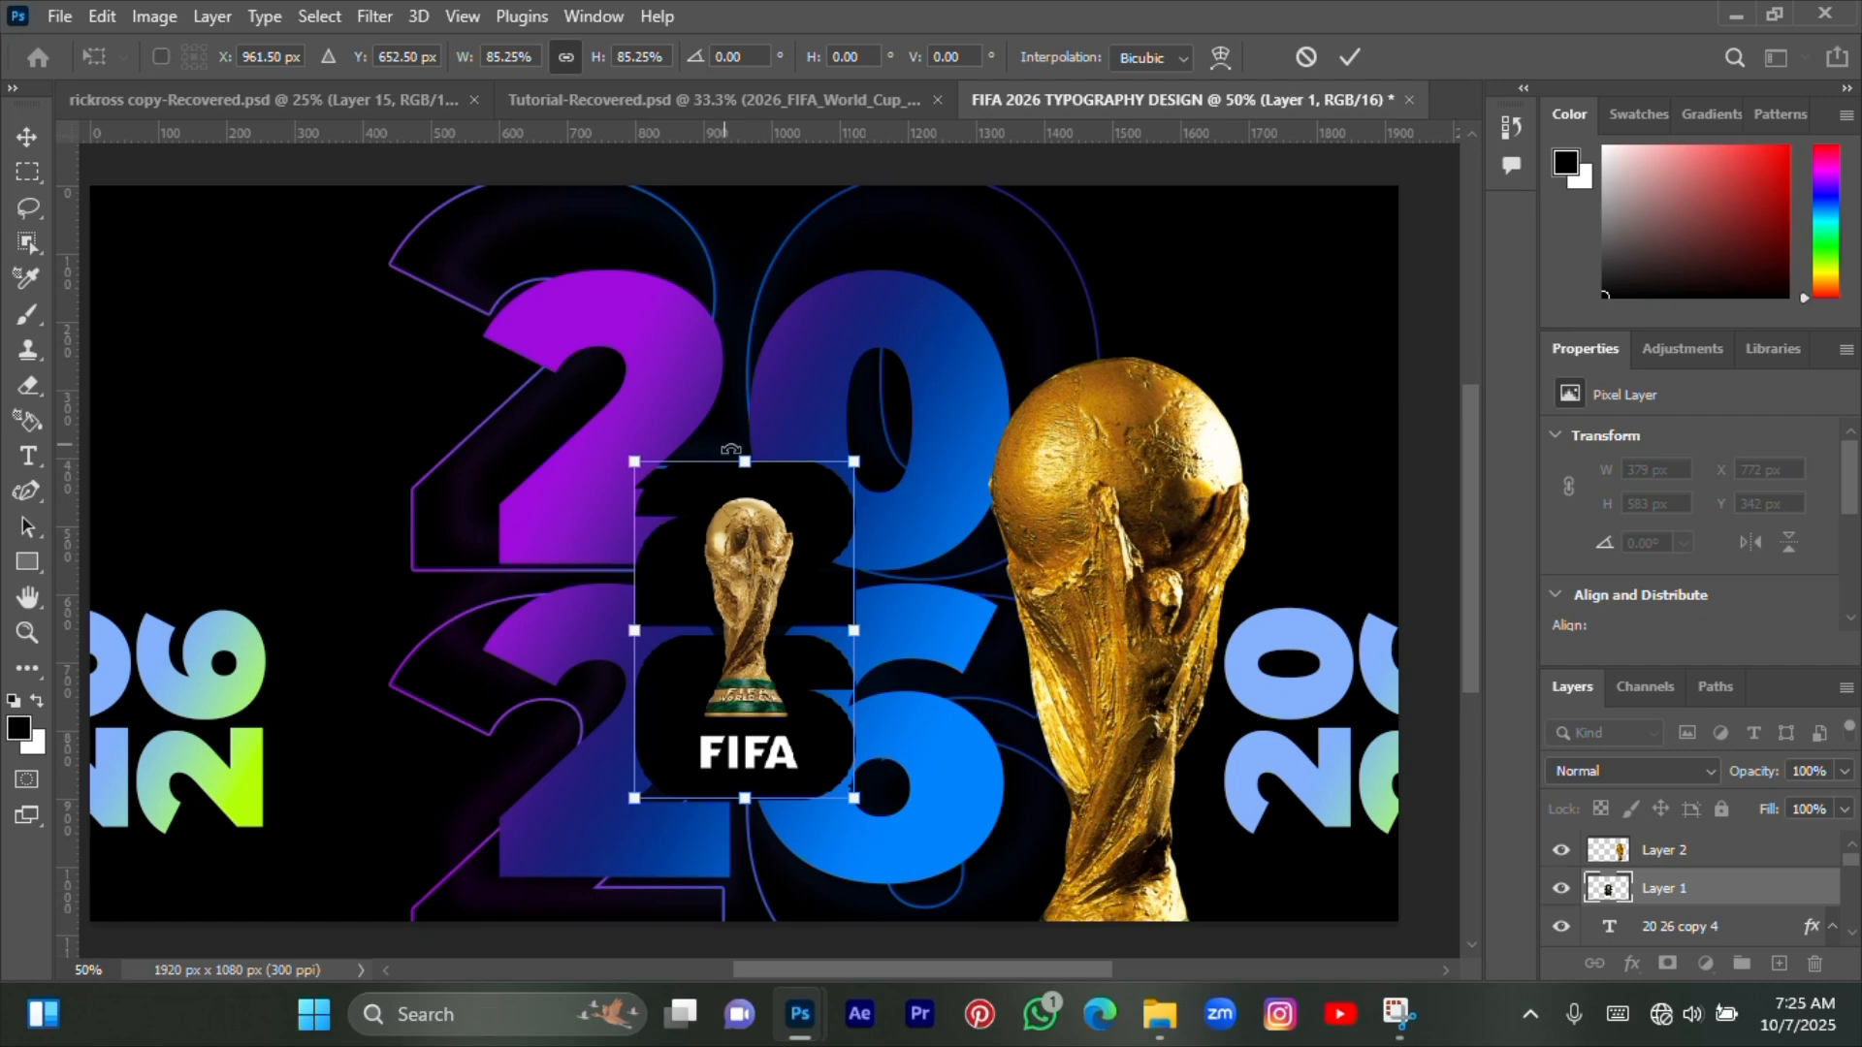
left_click_drag(744, 458, 743, 464)
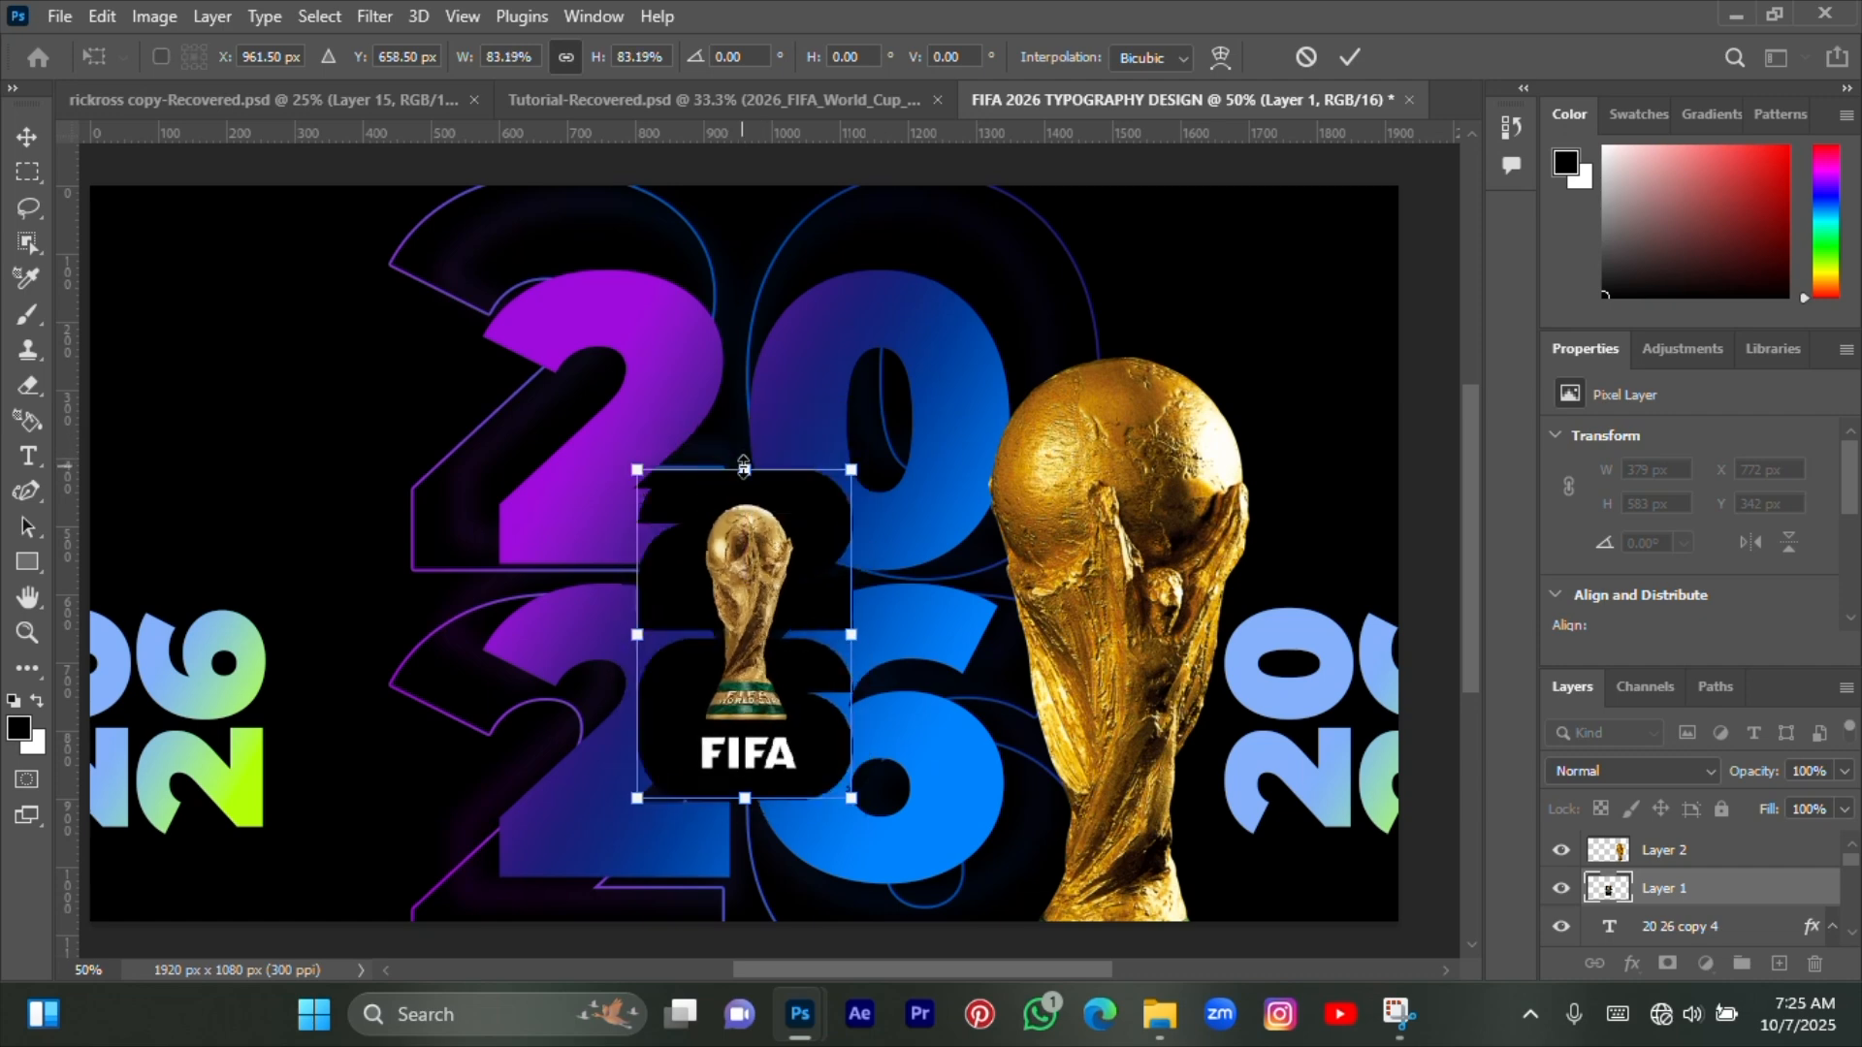
left_click_drag(758, 801, 759, 796)
key("Return")
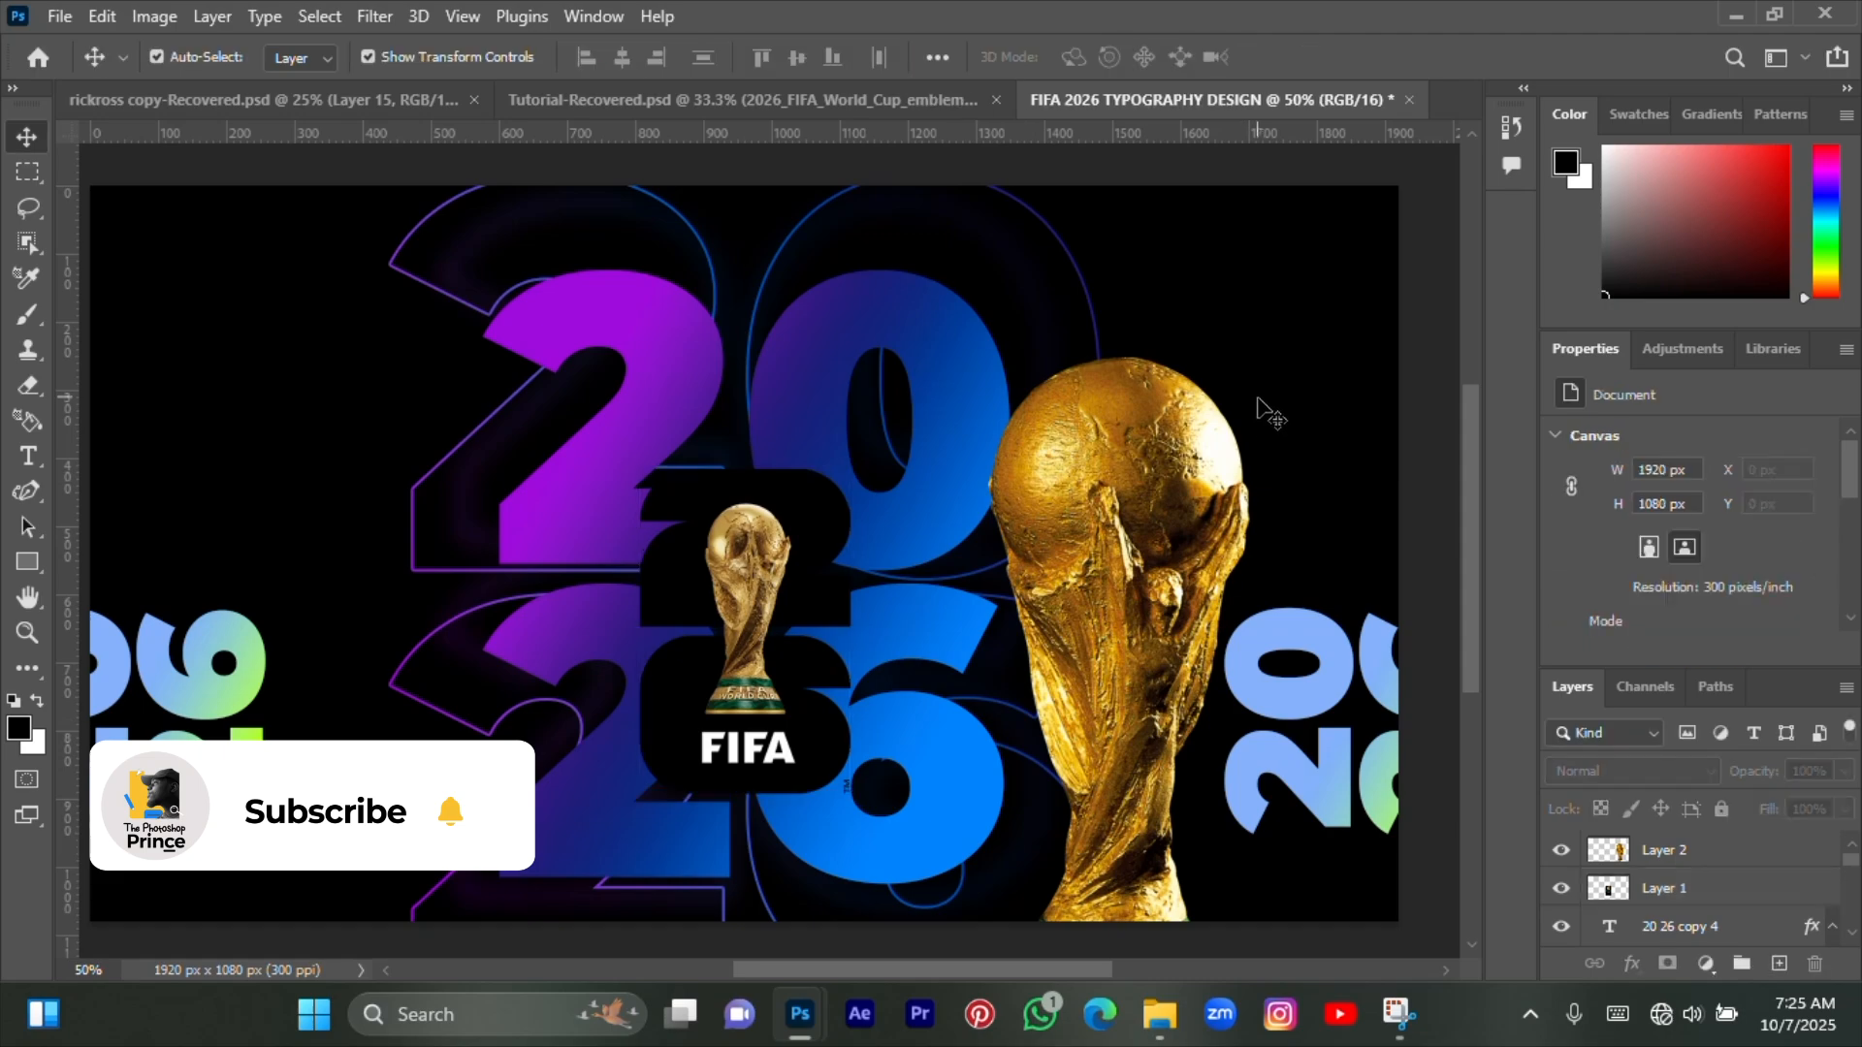